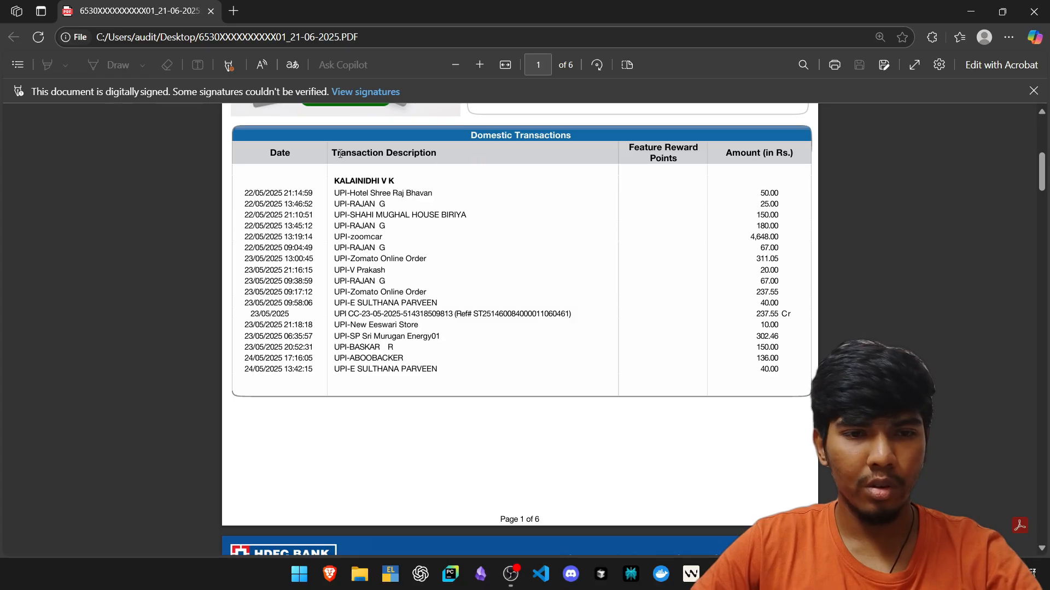
Step: Examine the Domestic Transactions table in the credit card statement, including its columns and how it continues across pages
{"action": "left_click_drag", "start_coordinate": [727, 154], "coordinate": [794, 155]}
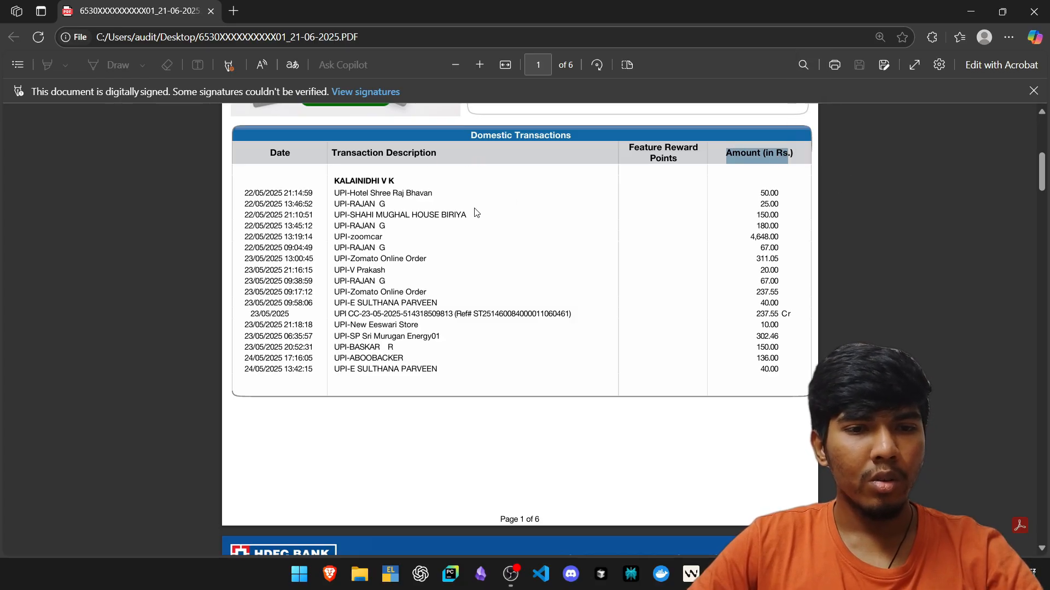
{"action": "left_click", "coordinate": [457, 208]}
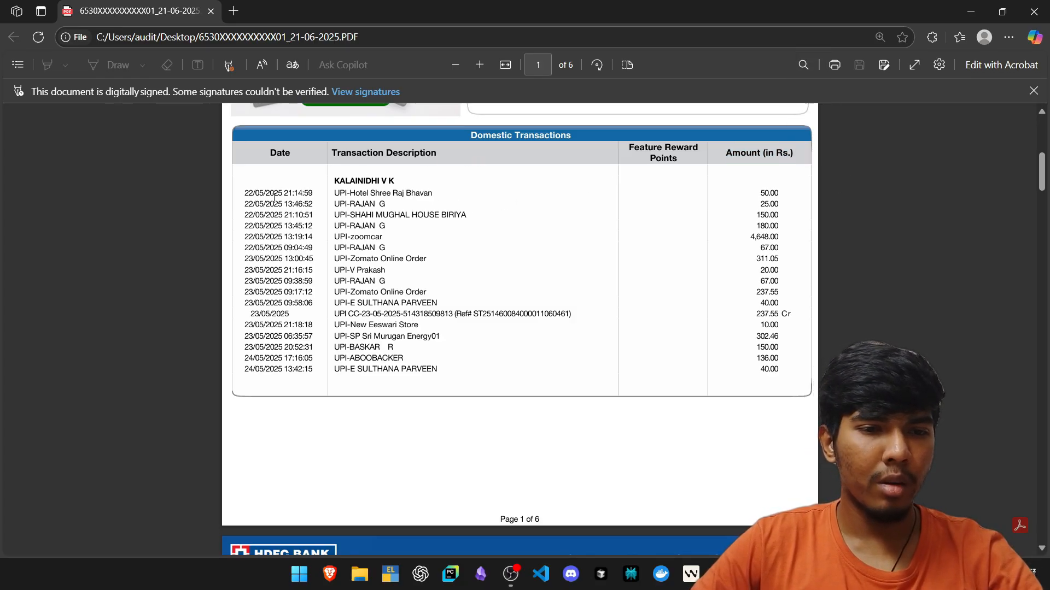
{"action": "left_click_drag", "start_coordinate": [285, 193], "coordinate": [308, 200]}
{"action": "left_click", "coordinate": [305, 200]}
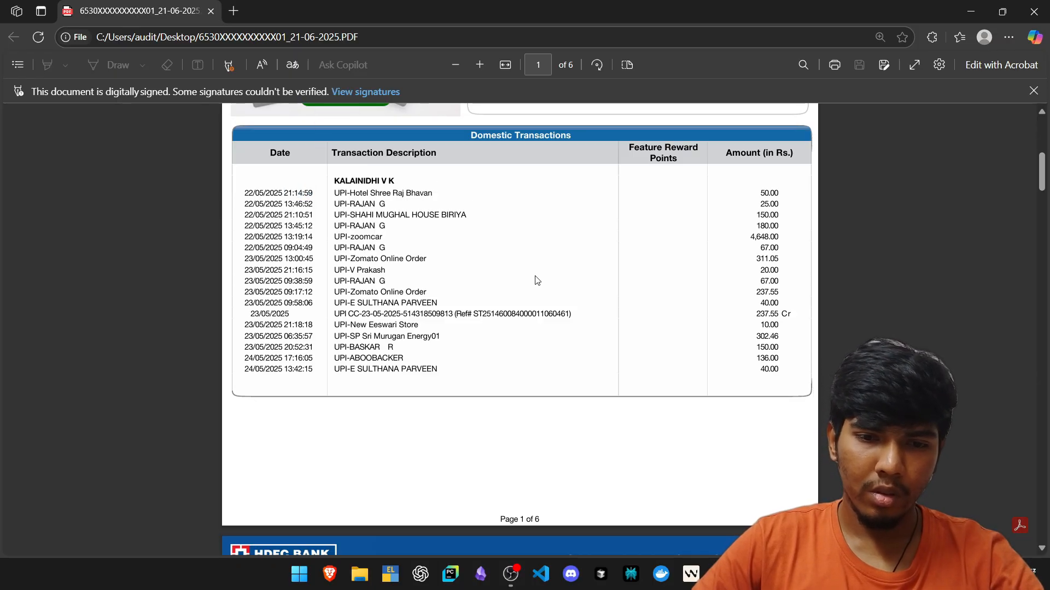
{"action": "scroll", "coordinate": [536, 280], "scroll_direction": "down", "scroll_amount": 15}
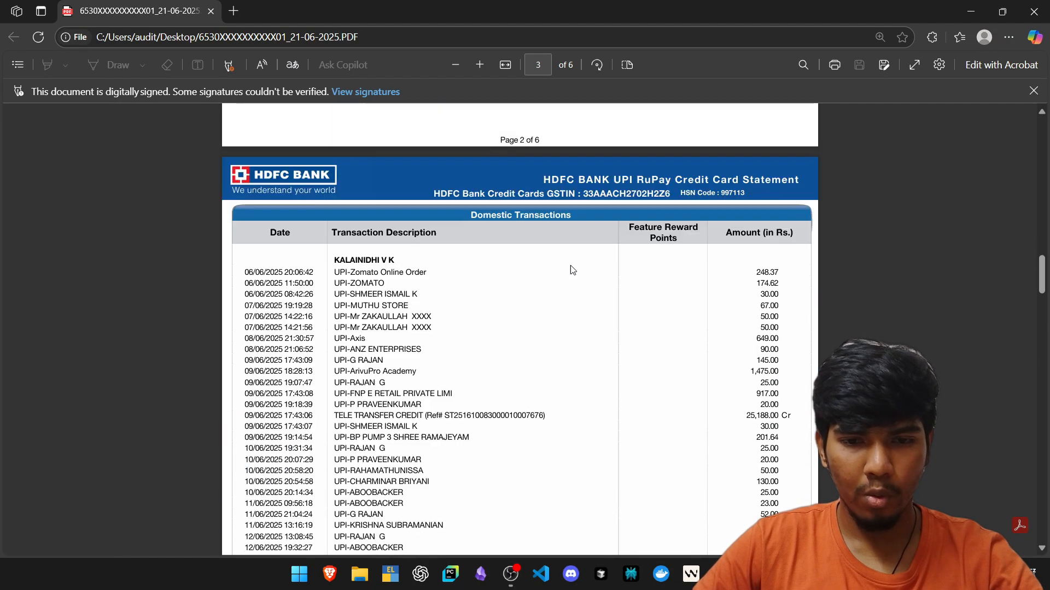
{"action": "scroll", "coordinate": [576, 270], "scroll_direction": "down", "scroll_amount": 5}
{"action": "scroll", "coordinate": [579, 268], "scroll_direction": "up", "scroll_amount": 6}
{"action": "scroll", "coordinate": [579, 268], "scroll_direction": "down", "scroll_amount": 5}
{"action": "scroll", "coordinate": [576, 277], "scroll_direction": "up", "scroll_amount": 8}
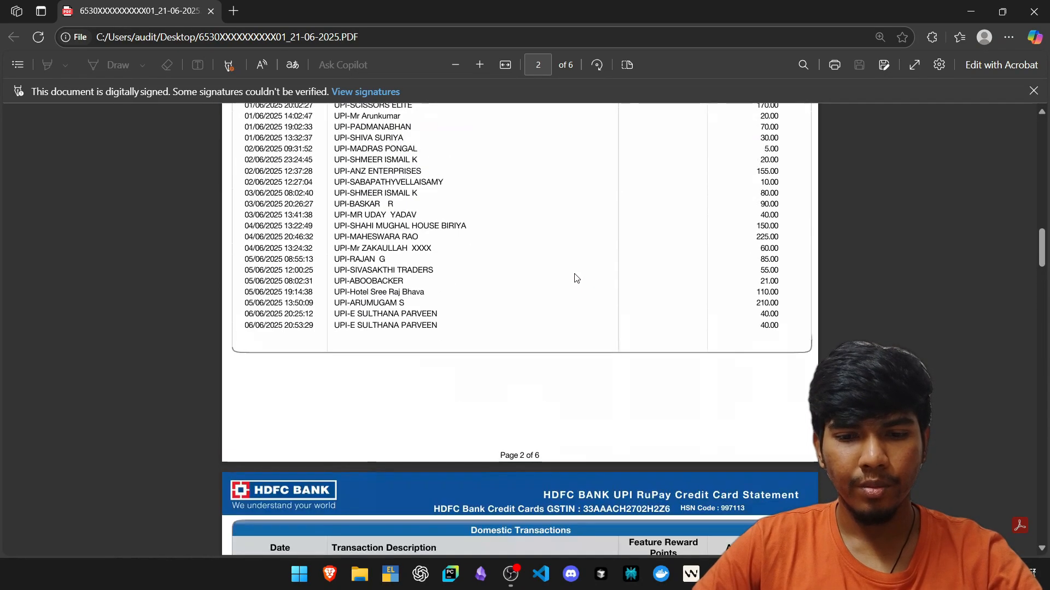
{"action": "scroll", "coordinate": [577, 279], "scroll_direction": "up", "scroll_amount": 12}
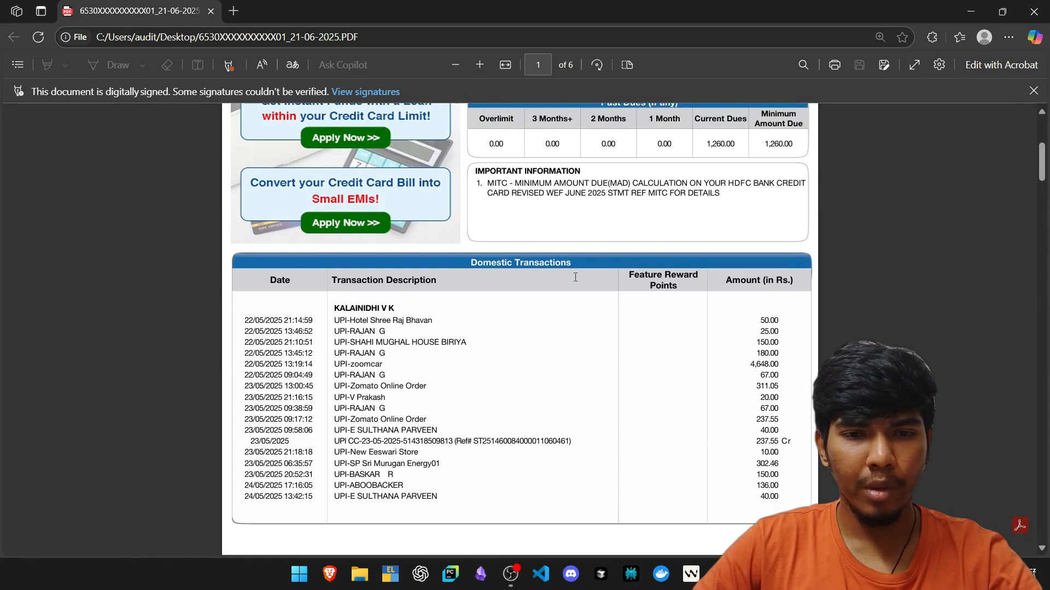
{"action": "scroll", "coordinate": [575, 277], "scroll_direction": "down", "scroll_amount": 2}
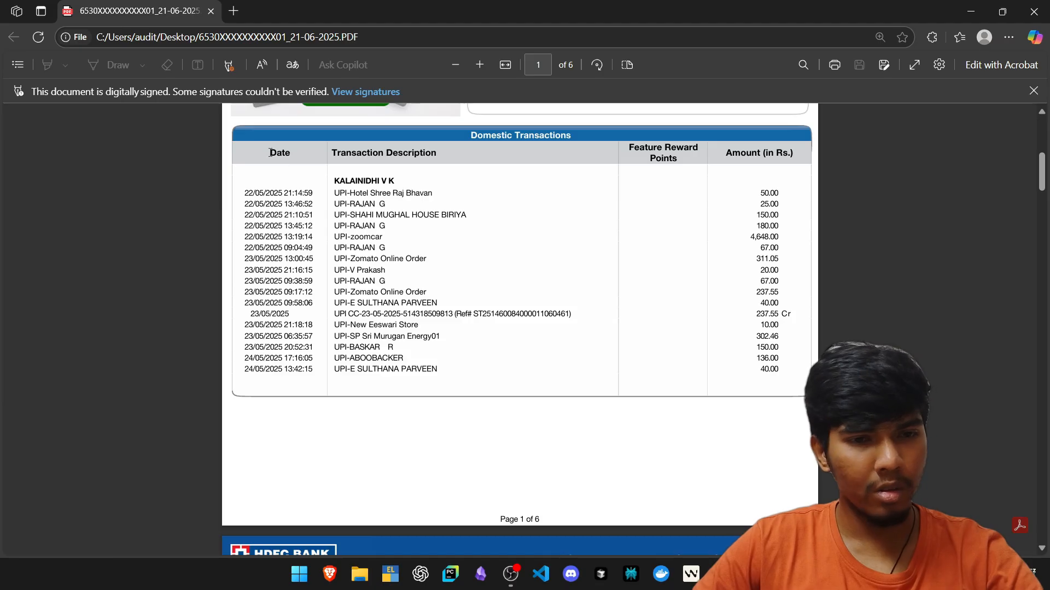
Step: Copy the statement text from the Date heading on page 1 through the last transaction on page 4
{"action": "left_click_drag", "start_coordinate": [269, 153], "coordinate": [790, 324]}
{"action": "scroll", "coordinate": [774, 284], "scroll_direction": "down", "scroll_amount": 1}
{"action": "scroll", "coordinate": [787, 295], "scroll_direction": "down", "scroll_amount": 18}
{"action": "scroll", "coordinate": [696, 266], "scroll_direction": "down", "scroll_amount": 10}
Step: Launch Excel and create a blank workbook
{"action": "key", "text": "alt+space"}
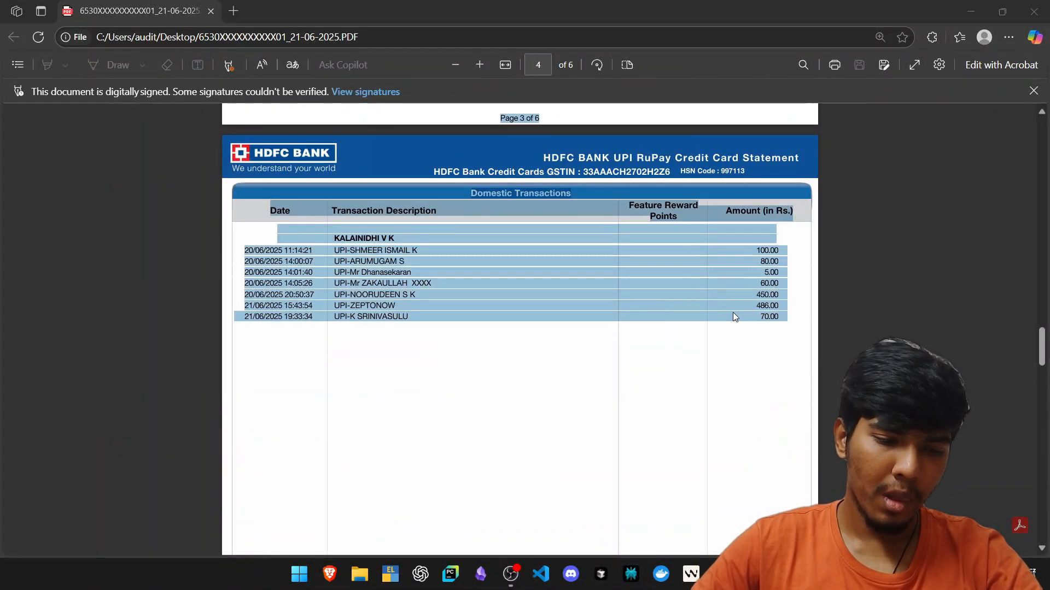
{"action": "type", "text": "exc"}
{"action": "key", "text": "Return"}
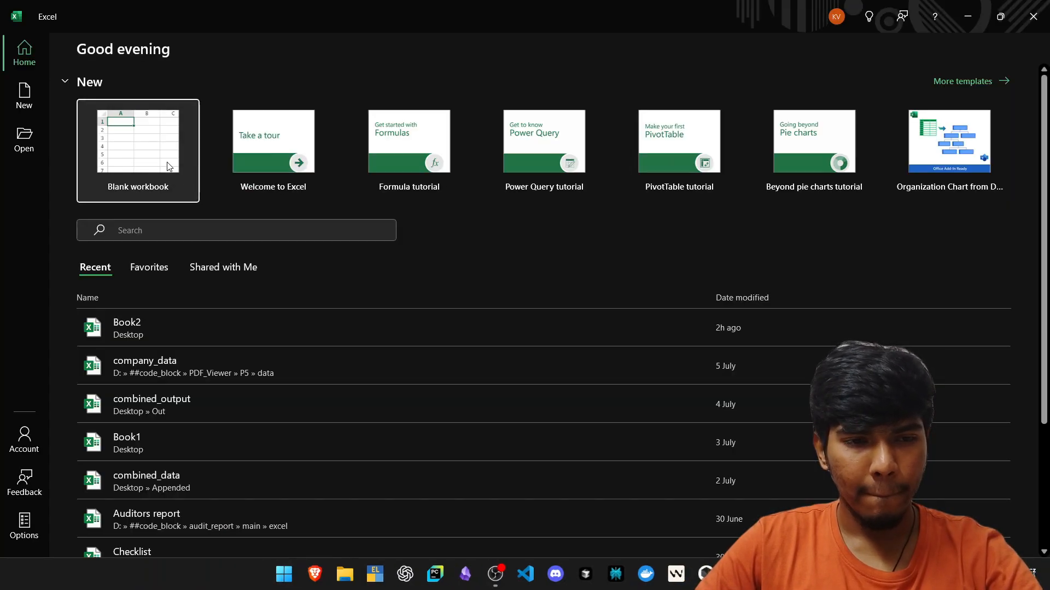
{"action": "left_click", "coordinate": [166, 159]}
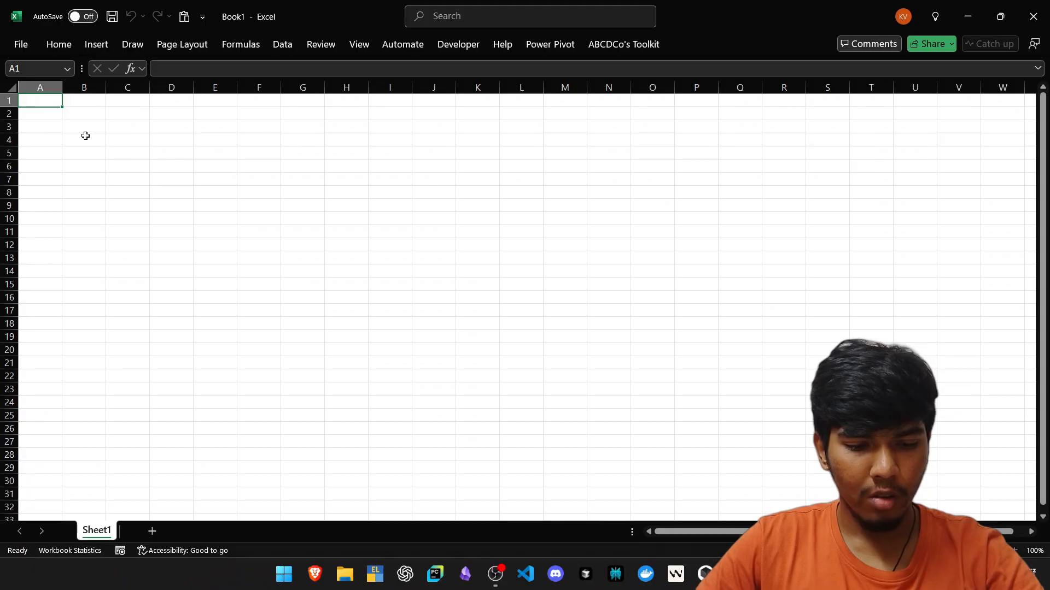
Step: Try pasting the copied statement directly into cell A1, and undo the paste
{"action": "key", "text": "ctrl+v"}
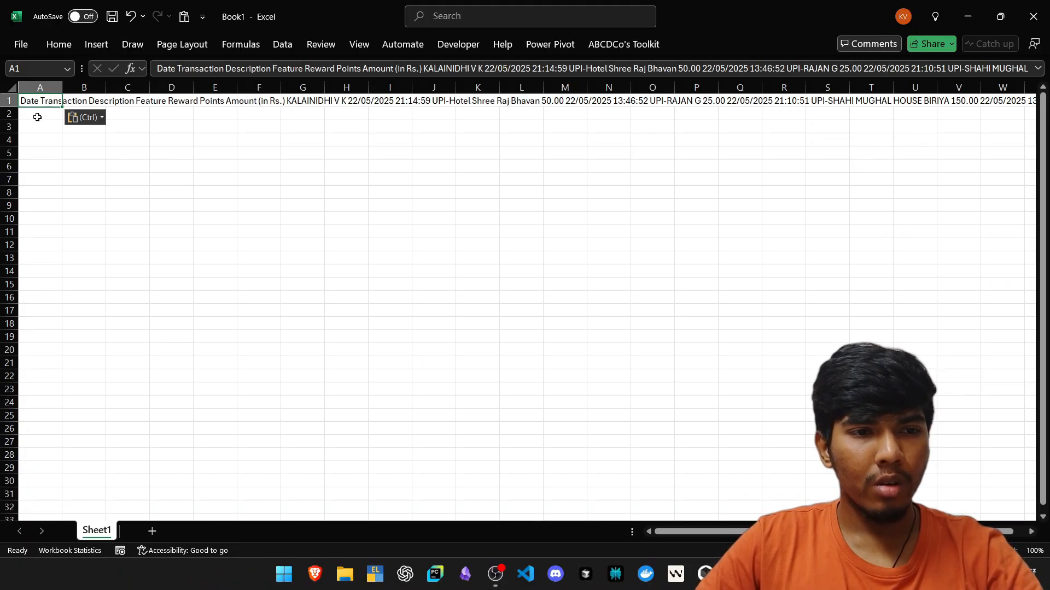
{"action": "key", "text": "ctrl+space"}
{"action": "left_click", "coordinate": [46, 101]}
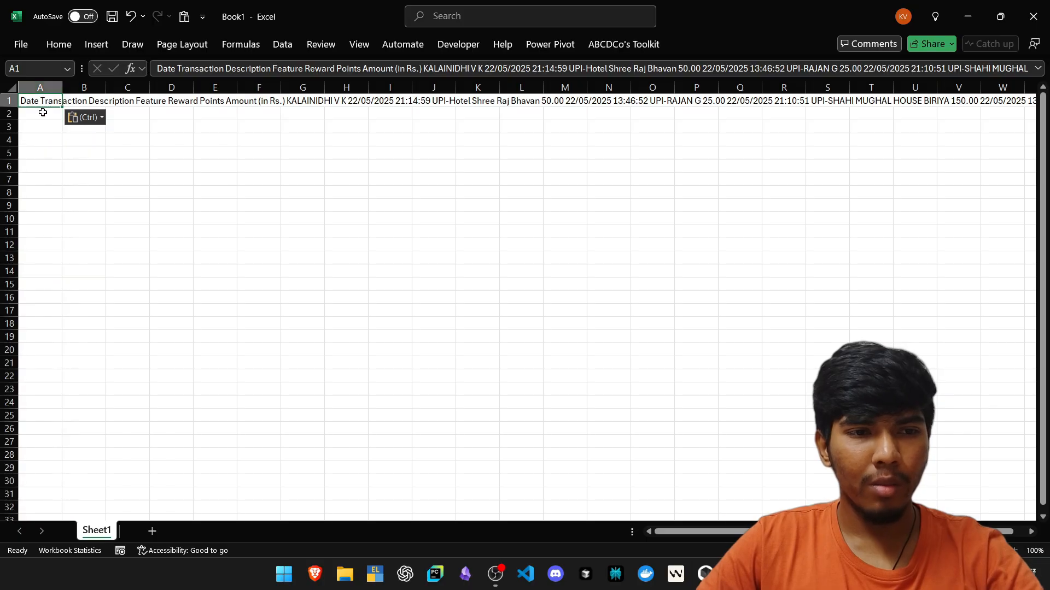
{"action": "key", "text": "shift+space"}
{"action": "key", "text": "ctrl+z"}
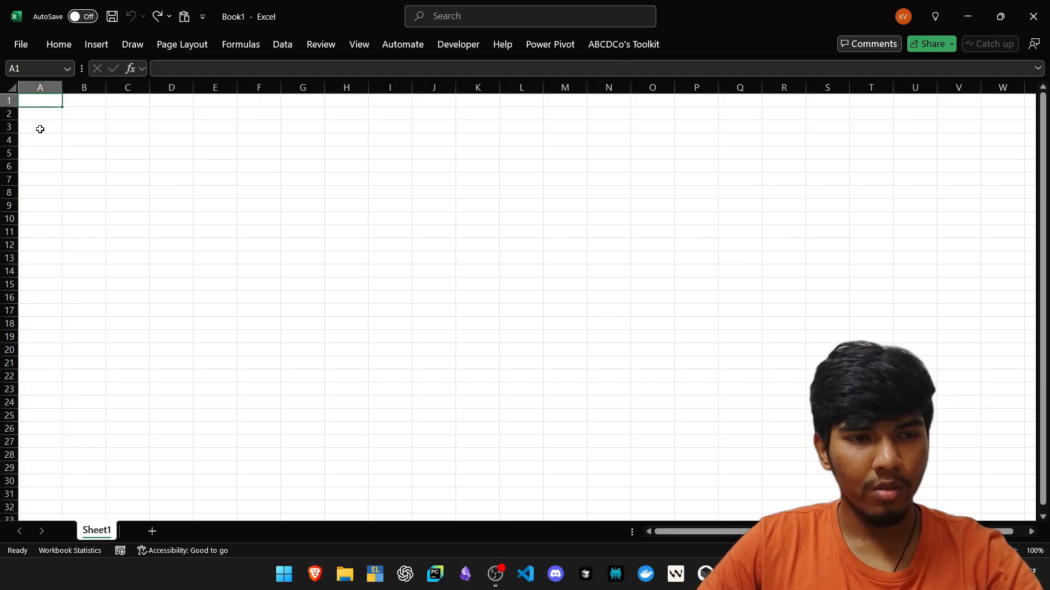
Step: Paste the copied statement into cell A1 as plain Text with Paste Special
{"action": "key", "text": "ctrl+alt+v"}
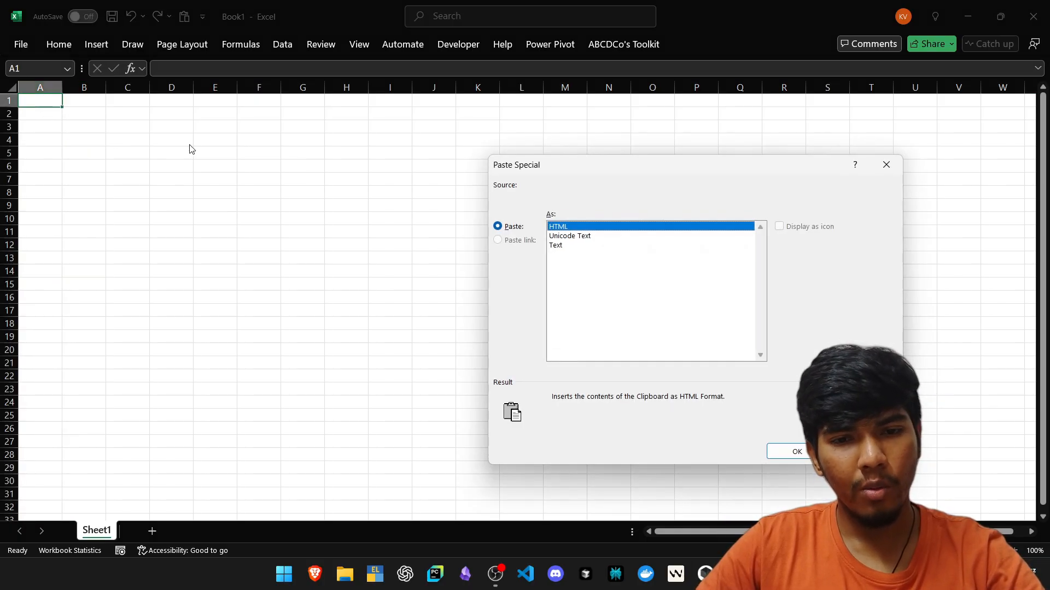
{"action": "left_click", "coordinate": [555, 245]}
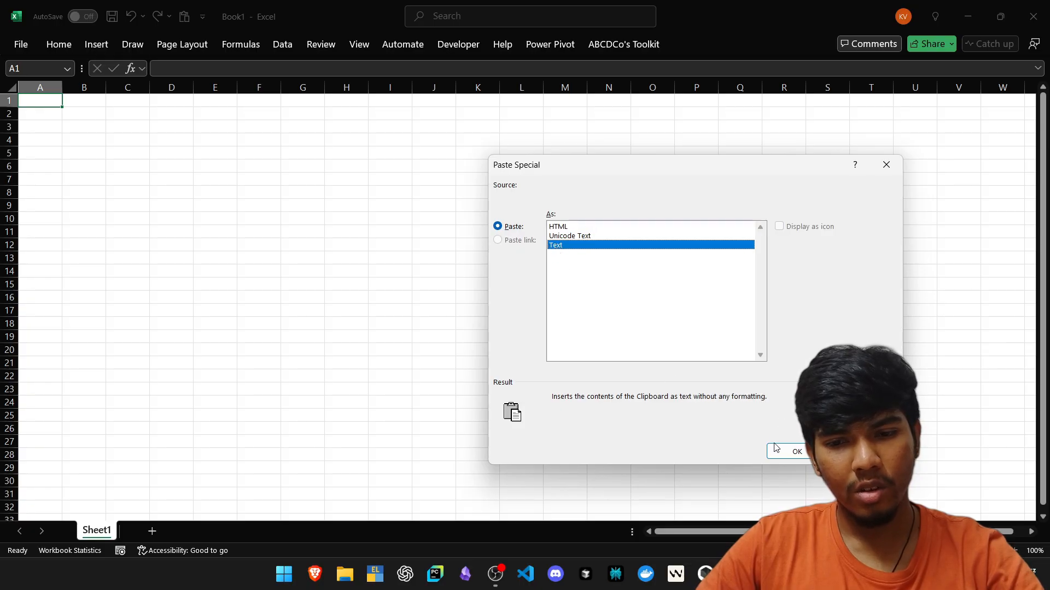
{"action": "left_click", "coordinate": [793, 450]}
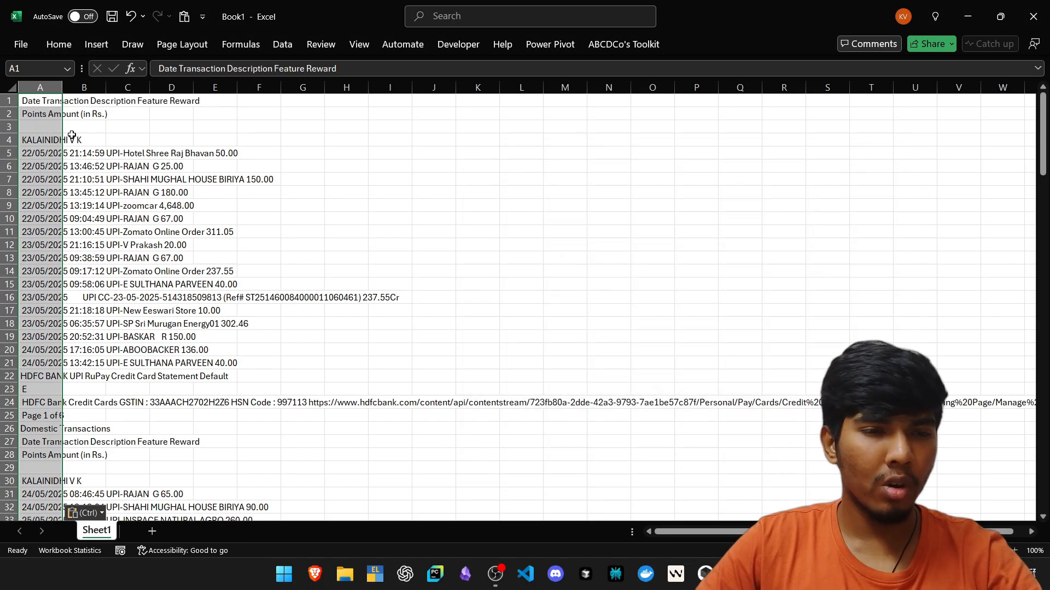
Step: Examine the heading and cardholder rows 1 to 4 above the first transaction
{"action": "left_click", "coordinate": [38, 105]}
{"action": "key", "text": "shift+space"}
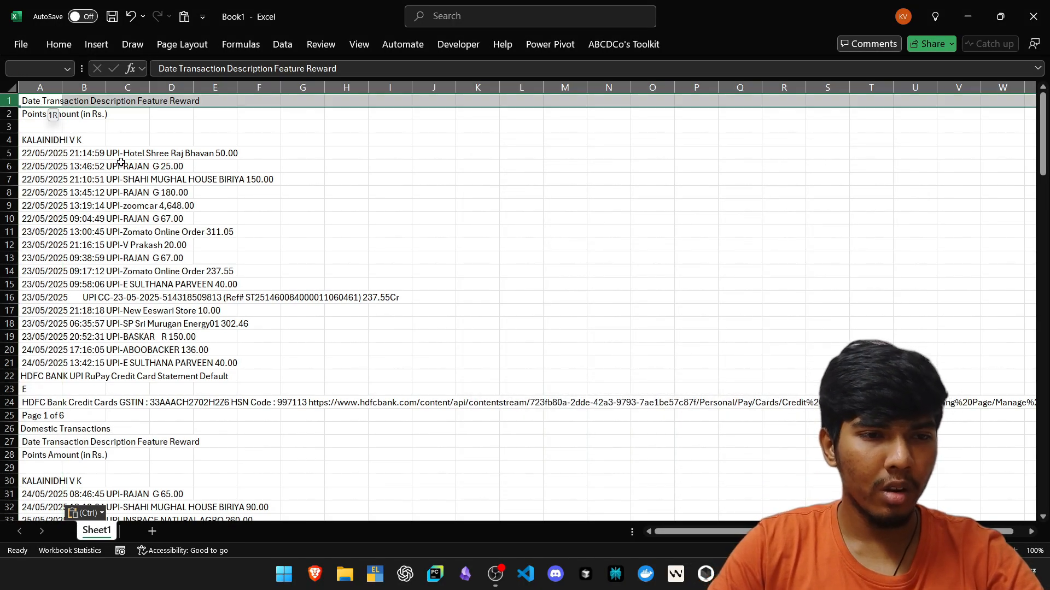
{"action": "key", "text": "shift+Down"}
{"action": "key", "text": "shift+Down"}
{"action": "key", "text": "shift+Down"}
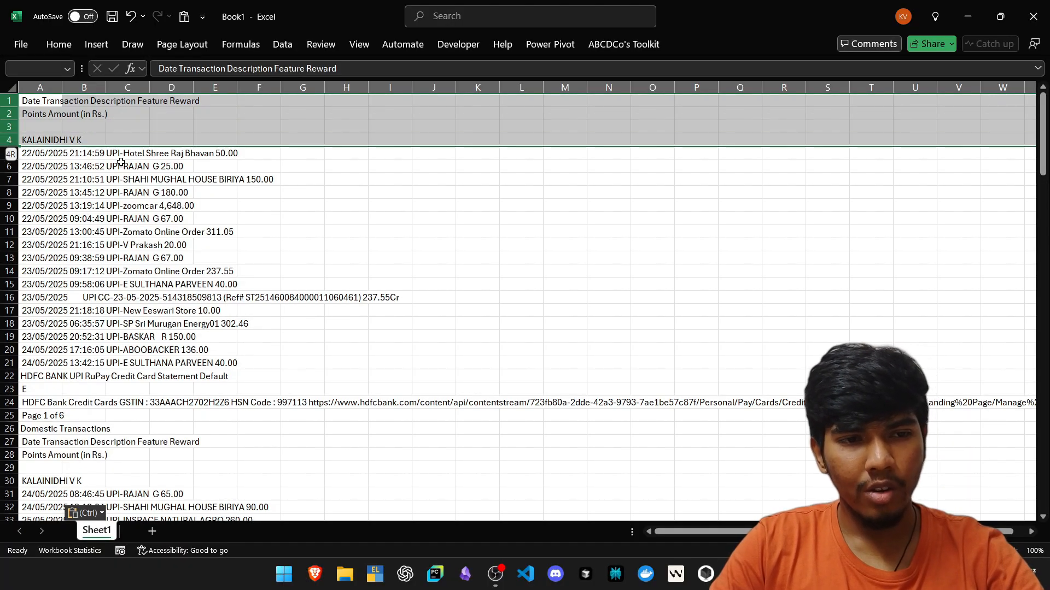
{"action": "key", "text": "Down"}
{"action": "key", "text": "Down"}
{"action": "key", "text": "Down"}
{"action": "key", "text": "shift+space"}
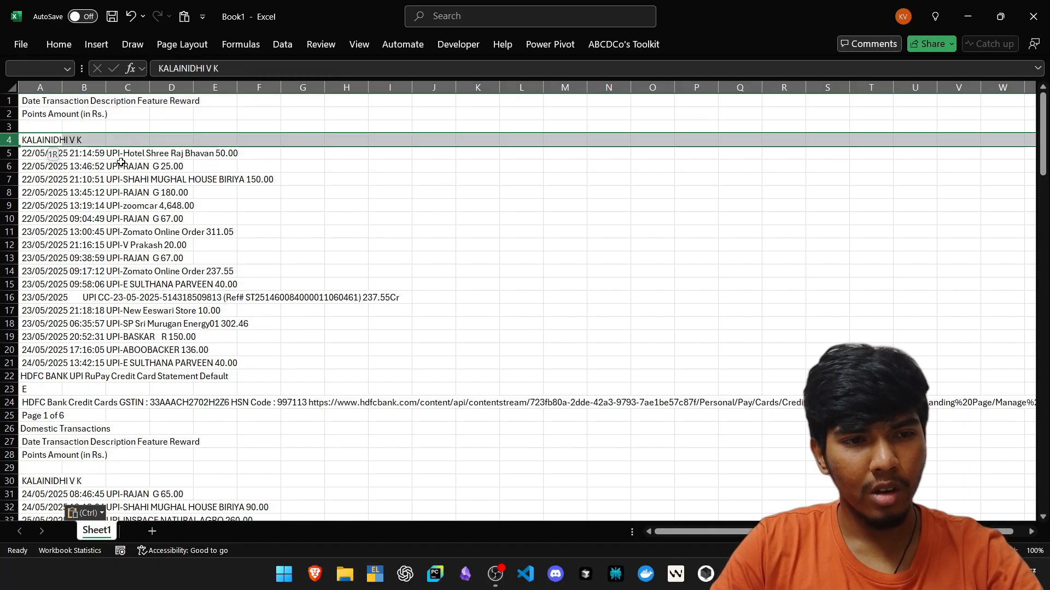
{"action": "key", "text": "Up"}
{"action": "key", "text": "Up"}
{"action": "key", "text": "Up"}
{"action": "key", "text": "shift+space"}
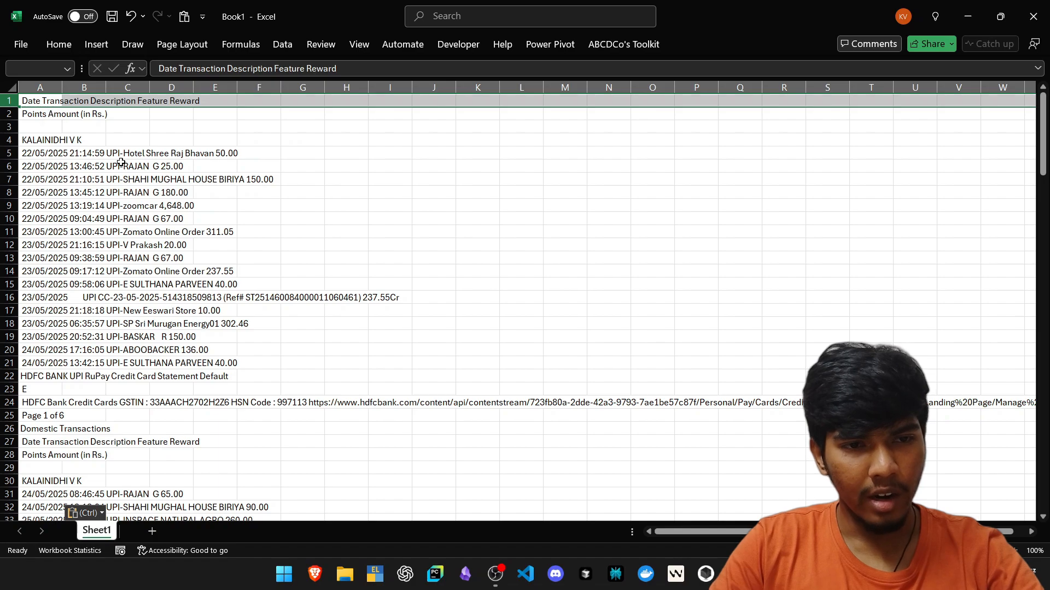
Step: Examine where the first page's transactions end and the unwanted page-break rows from row 22 to 28
{"action": "key", "text": "Down"}
{"action": "key", "text": "Down"}
{"action": "key", "text": "Down"}
{"action": "key", "text": "Down"}
{"action": "key", "text": "Down"}
{"action": "key", "text": "Down"}
{"action": "key", "text": "Down"}
{"action": "key", "text": "Down"}
{"action": "key", "text": "Down"}
{"action": "key", "text": "Down"}
{"action": "key", "text": "Down"}
{"action": "key", "text": "Down"}
{"action": "key", "text": "Down"}
{"action": "key", "text": "Down"}
{"action": "key", "text": "Down"}
{"action": "key", "text": "Down"}
{"action": "key", "text": "Down"}
{"action": "key", "text": "Down"}
{"action": "key", "text": "Down"}
{"action": "key", "text": "Down"}
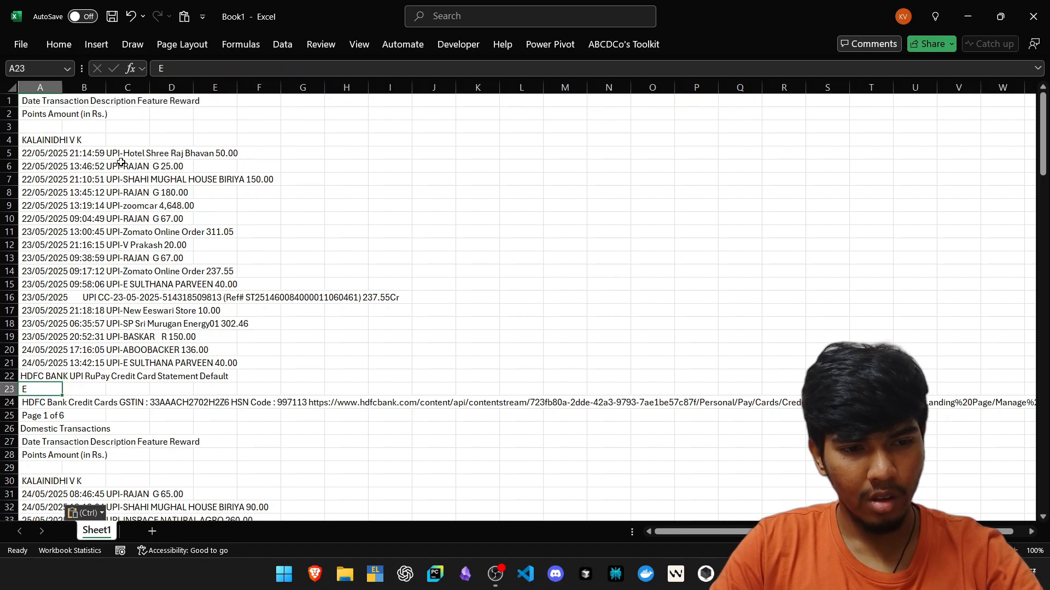
{"action": "key", "text": "Up"}
{"action": "key", "text": "Up"}
{"action": "key", "text": "shift+space"}
{"action": "key", "text": "shift+Up"}
{"action": "key", "text": "shift+Up"}
{"action": "key", "text": "shift+Up"}
{"action": "key", "text": "shift+Up"}
{"action": "key", "text": "shift+Up"}
{"action": "key", "text": "shift+Up"}
{"action": "key", "text": "shift+Up"}
{"action": "key", "text": "shift+Up"}
{"action": "key", "text": "shift+Up"}
{"action": "key", "text": "shift+Up"}
{"action": "key", "text": "shift+Up"}
{"action": "key", "text": "Down"}
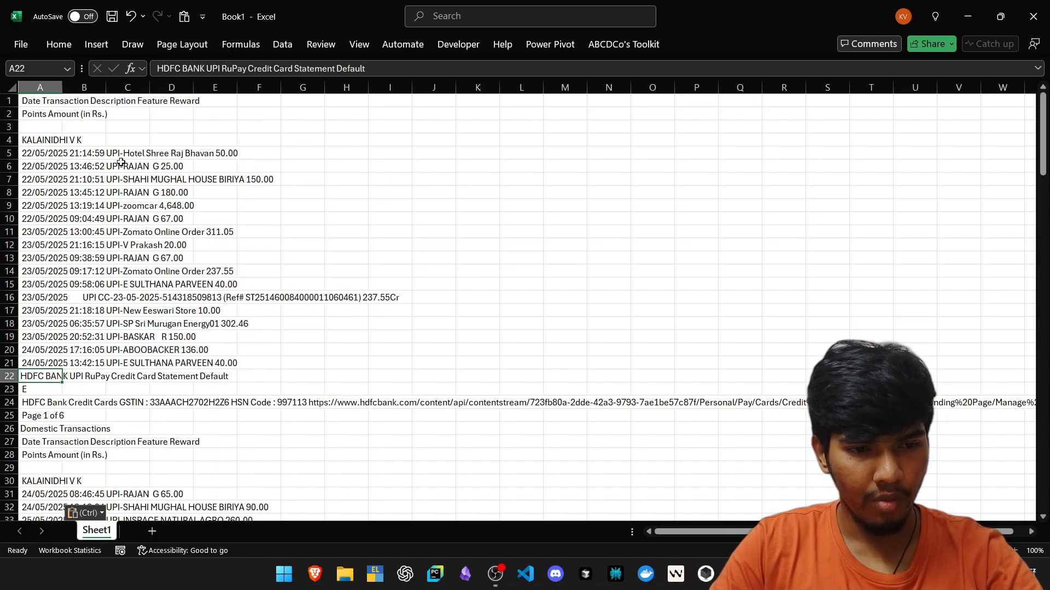
{"action": "key", "text": "Up"}
{"action": "key", "text": "Down"}
{"action": "key", "text": "shift+space"}
{"action": "key", "text": "shift+Down"}
{"action": "key", "text": "shift+Down"}
{"action": "key", "text": "shift+Down"}
{"action": "key", "text": "shift+Down"}
{"action": "key", "text": "shift+Down"}
{"action": "key", "text": "shift+Down"}
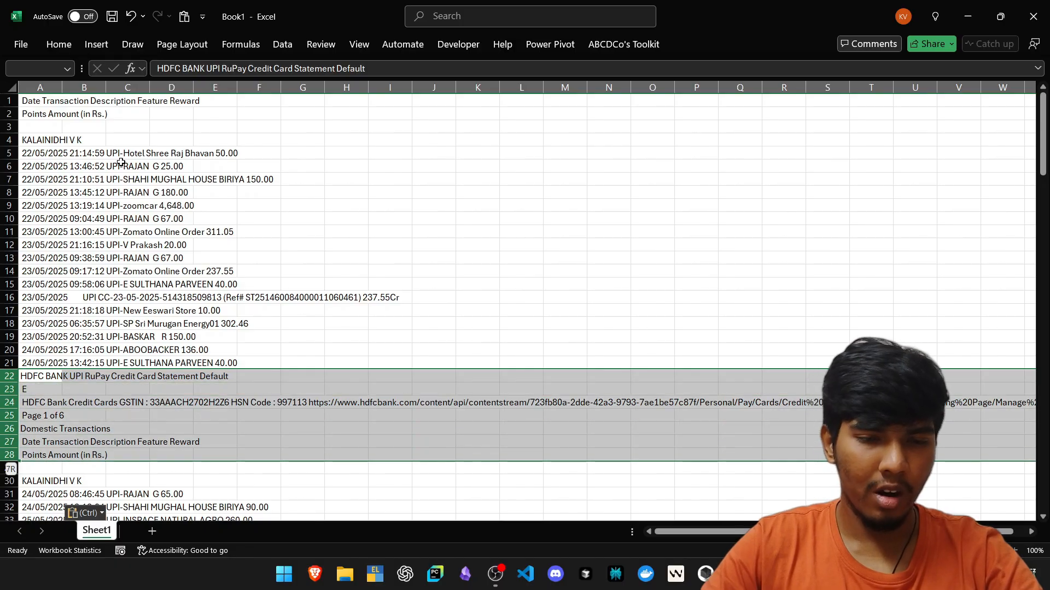
Step: Switch to the PDF statement, examine the page footer and repeated headings between pages 3 and 4, and return to Excel
{"action": "key", "text": "alt+Tab"}
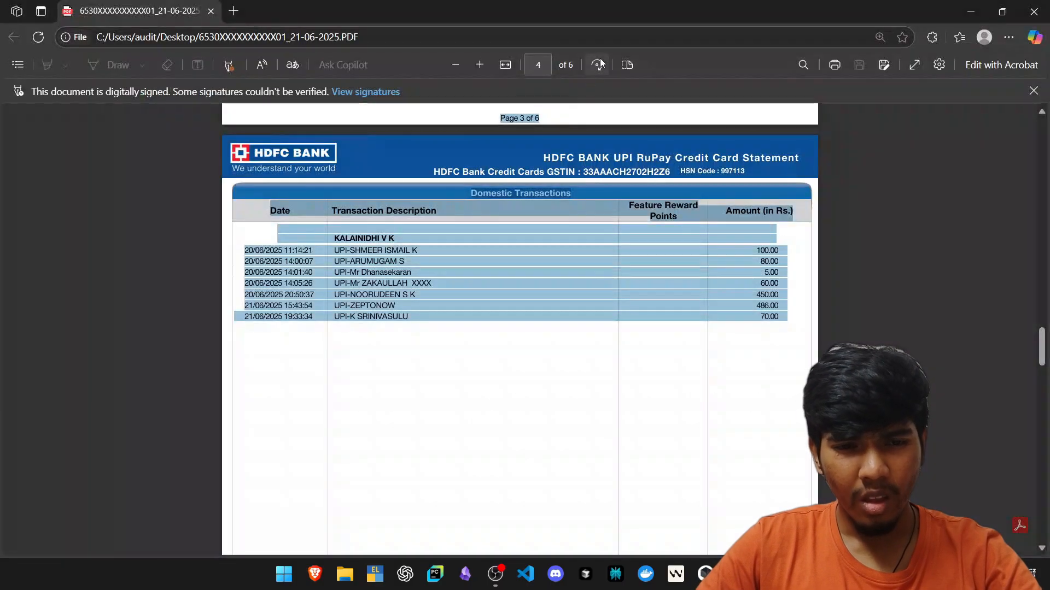
{"action": "left_click", "coordinate": [601, 257]}
{"action": "scroll", "coordinate": [577, 234], "scroll_direction": "up", "scroll_amount": 2}
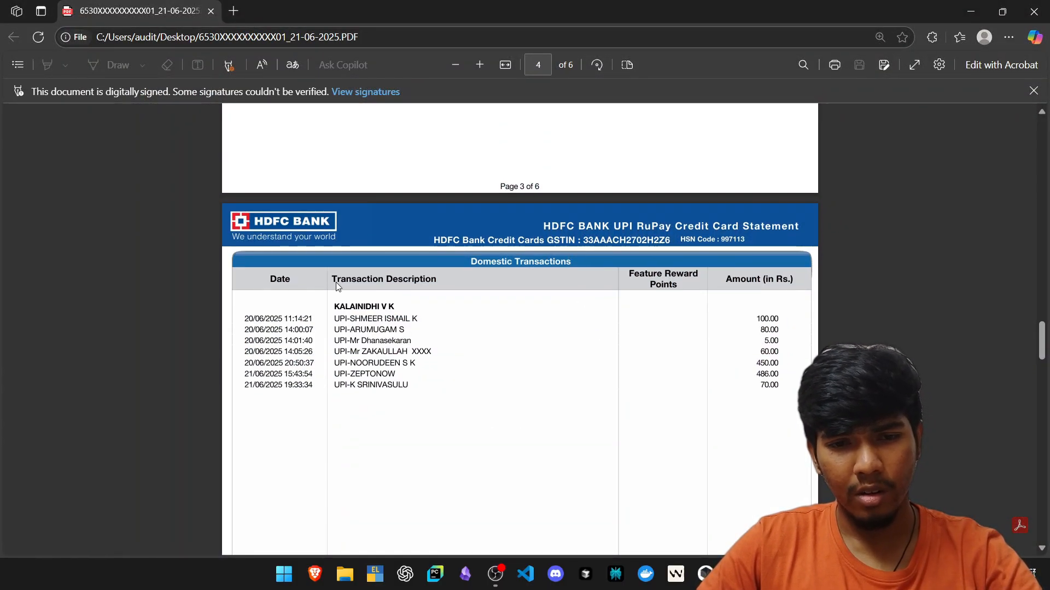
{"action": "scroll", "coordinate": [524, 296], "scroll_direction": "up", "scroll_amount": 4}
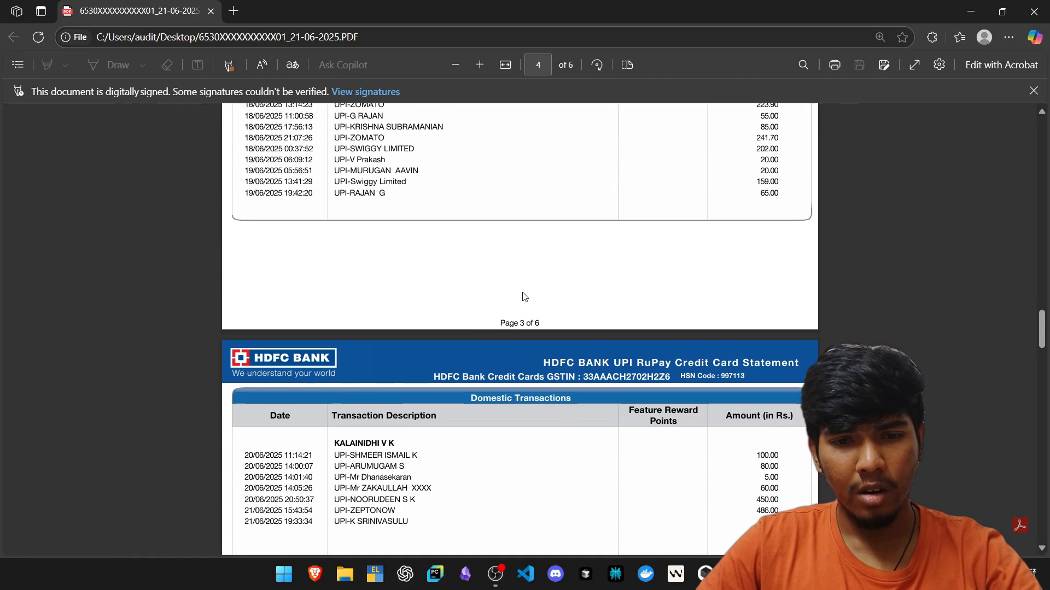
{"action": "left_click_drag", "start_coordinate": [499, 324], "coordinate": [539, 323]}
{"action": "left_click", "coordinate": [406, 263]}
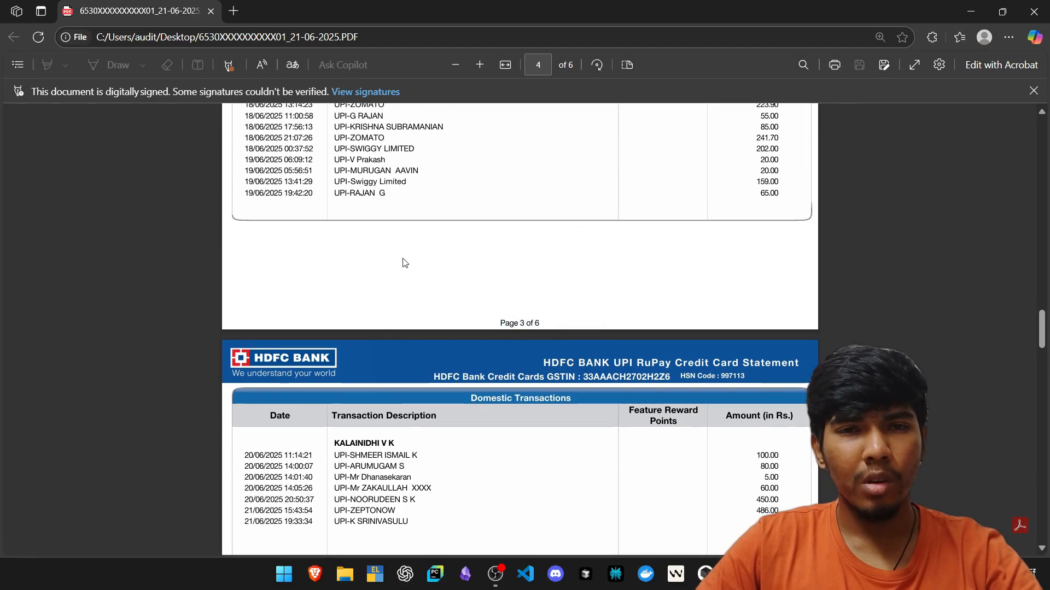
{"action": "scroll", "coordinate": [488, 251], "scroll_direction": "up", "scroll_amount": 6}
{"action": "key", "text": "alt+Tab"}
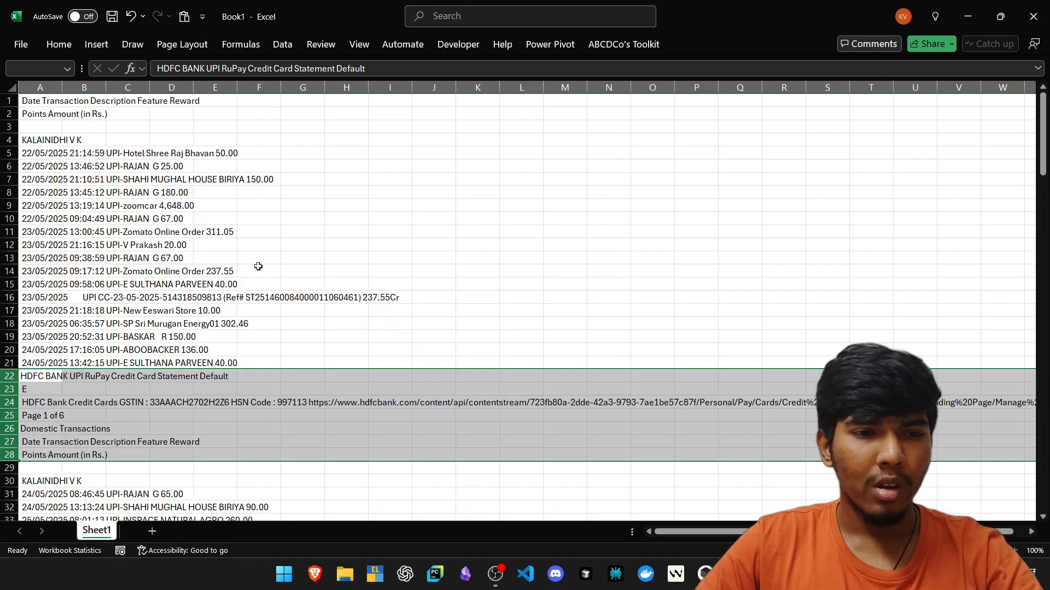
Step: Examine the full extent of the pasted data in column A, and return to cell A1
{"action": "left_click", "coordinate": [66, 204]}
{"action": "key", "text": "Left"}
{"action": "key", "text": "ctrl+Up"}
{"action": "key", "text": "ctrl+shift+Down"}
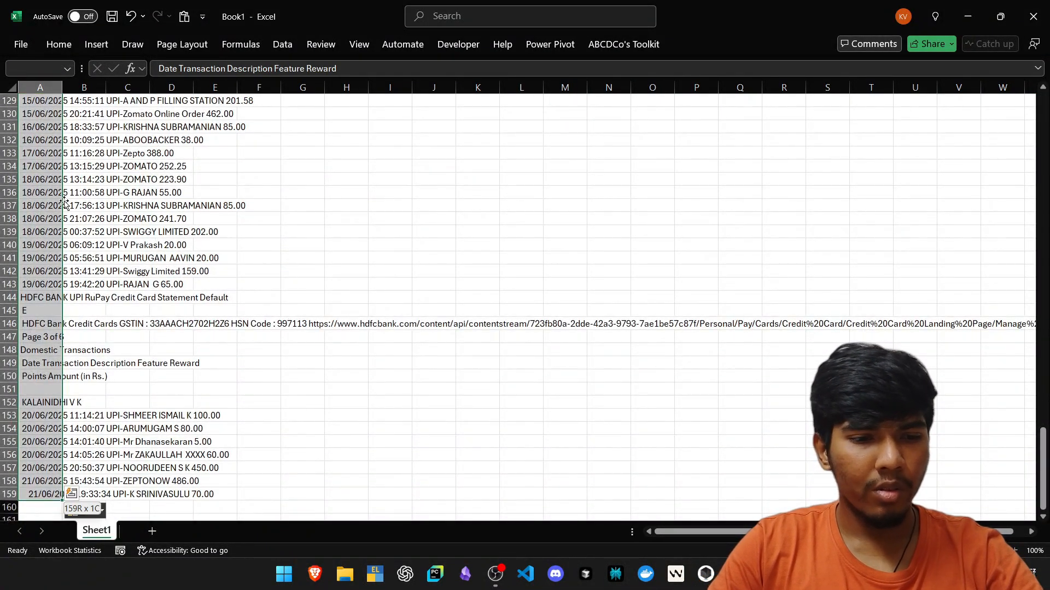
{"action": "key", "text": "ctrl+Home"}
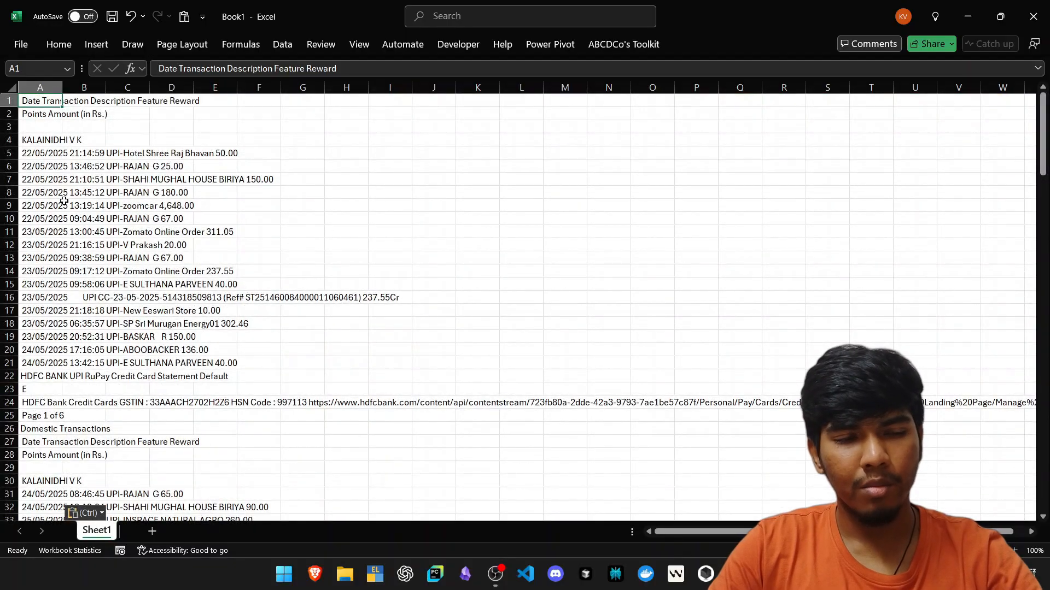
Step: Delete the four heading and cardholder rows above the first transaction
{"action": "key", "text": "Down"}
{"action": "key", "text": "Up"}
{"action": "key", "text": "shift+space"}
{"action": "key", "text": "shift+Down"}
{"action": "key", "text": "shift+Down"}
{"action": "key", "text": "shift+Down"}
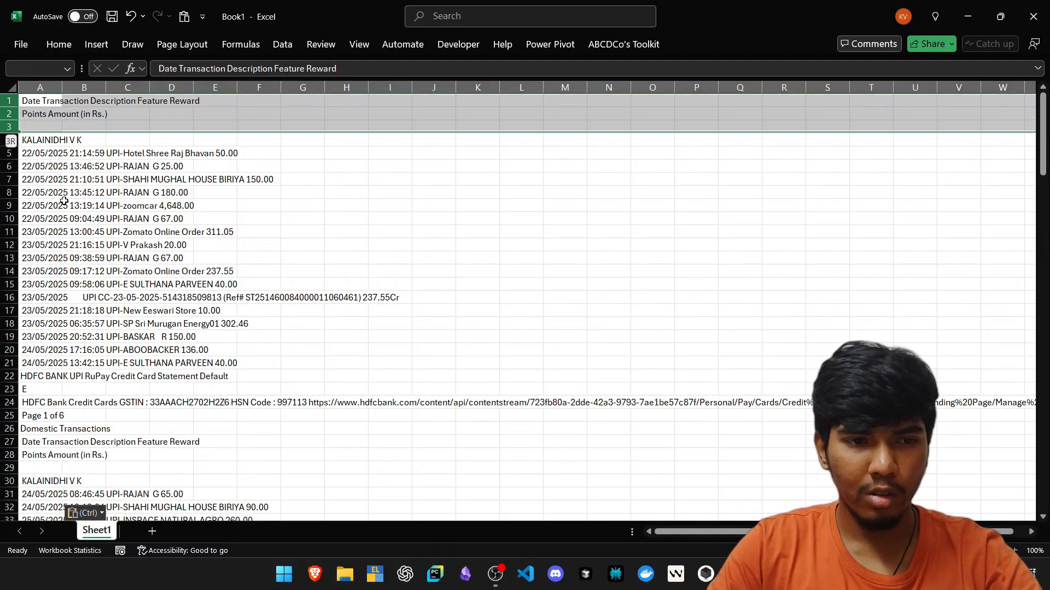
{"action": "key", "text": "ctrl+minus"}
Step: Examine the non-transaction rows 18 to 26 between the first and second pages' transactions
{"action": "key", "text": "Down"}
{"action": "key", "text": "Down"}
{"action": "key", "text": "Down"}
{"action": "key", "text": "Down"}
{"action": "key", "text": "Down"}
{"action": "key", "text": "Down"}
{"action": "key", "text": "Down"}
{"action": "key", "text": "Down"}
{"action": "key", "text": "Down"}
{"action": "key", "text": "Down"}
{"action": "key", "text": "Down"}
{"action": "key", "text": "Down"}
{"action": "key", "text": "Down"}
{"action": "key", "text": "Down"}
{"action": "key", "text": "Down"}
{"action": "key", "text": "Down"}
{"action": "key", "text": "Down"}
{"action": "key", "text": "Down"}
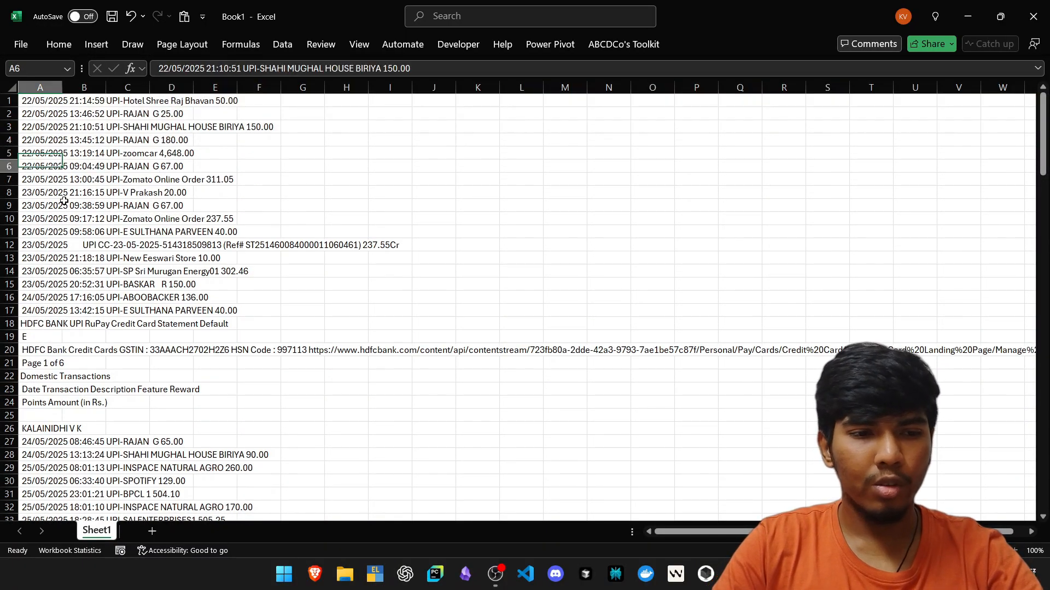
{"action": "key", "text": "Up"}
{"action": "key", "text": "shift+space"}
{"action": "key", "text": "shift+Down"}
{"action": "key", "text": "shift+Down"}
{"action": "key", "text": "shift+Down"}
{"action": "key", "text": "shift+Down"}
{"action": "key", "text": "shift+Down"}
{"action": "key", "text": "shift+Down"}
{"action": "key", "text": "shift+Down"}
{"action": "key", "text": "shift+Down"}
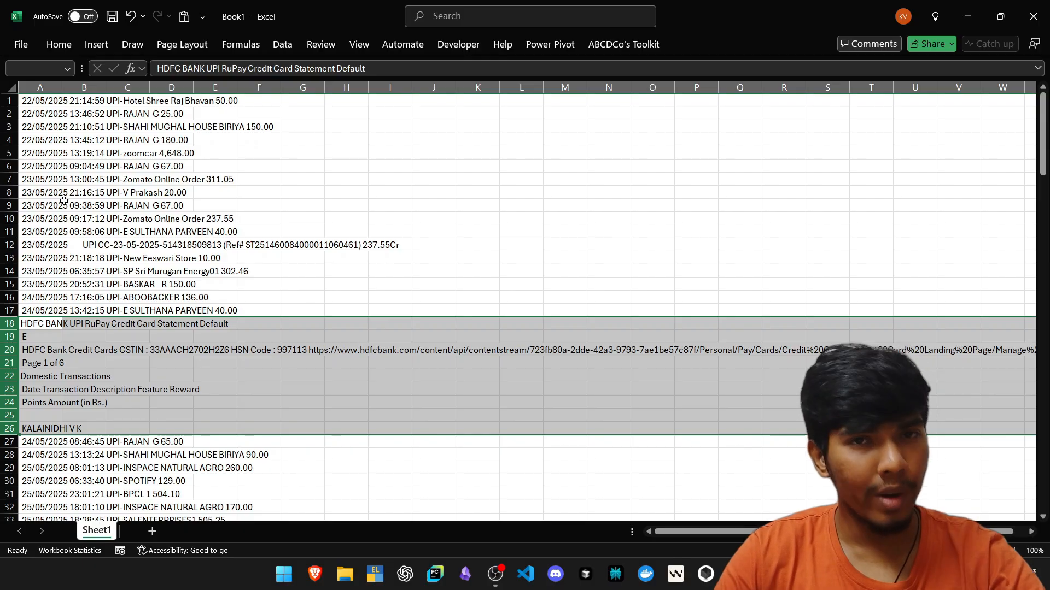
Step: Turn on filtering for the data, using row 1 as the filter row
{"action": "key", "text": "ctrl+Home"}
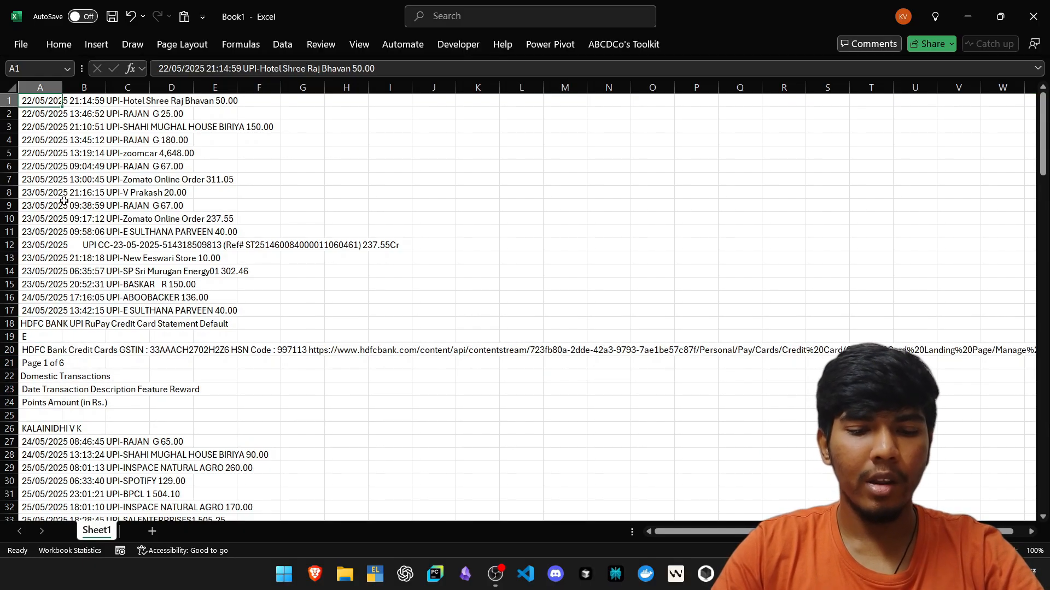
{"action": "key", "text": "shift+space"}
{"action": "key", "text": "ctrl+shift+l"}
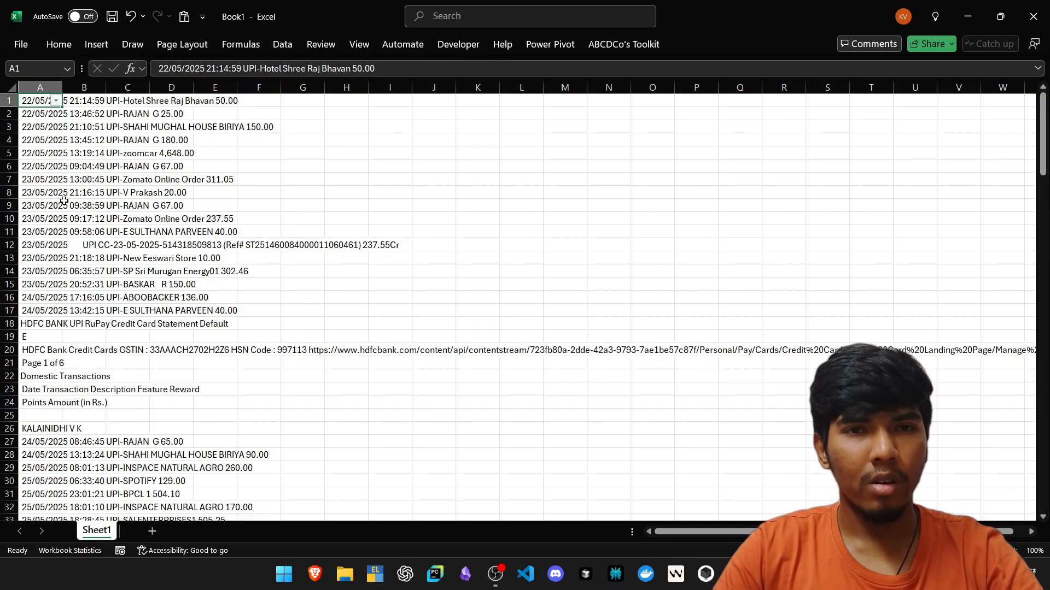
Step: Clear the selection of every value in column A's filter list
{"action": "key", "text": "alt+Down"}
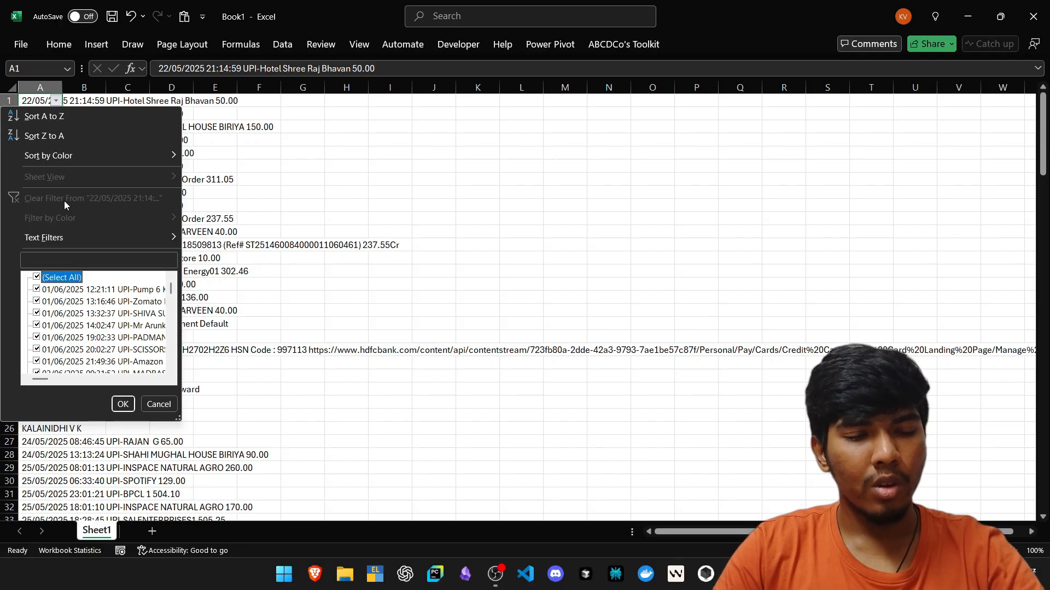
{"action": "key", "text": "Down"}
{"action": "key", "text": "Down"}
{"action": "key", "text": "Up"}
{"action": "key", "text": "Up"}
{"action": "key", "text": "space"}
{"action": "key", "text": "Down"}
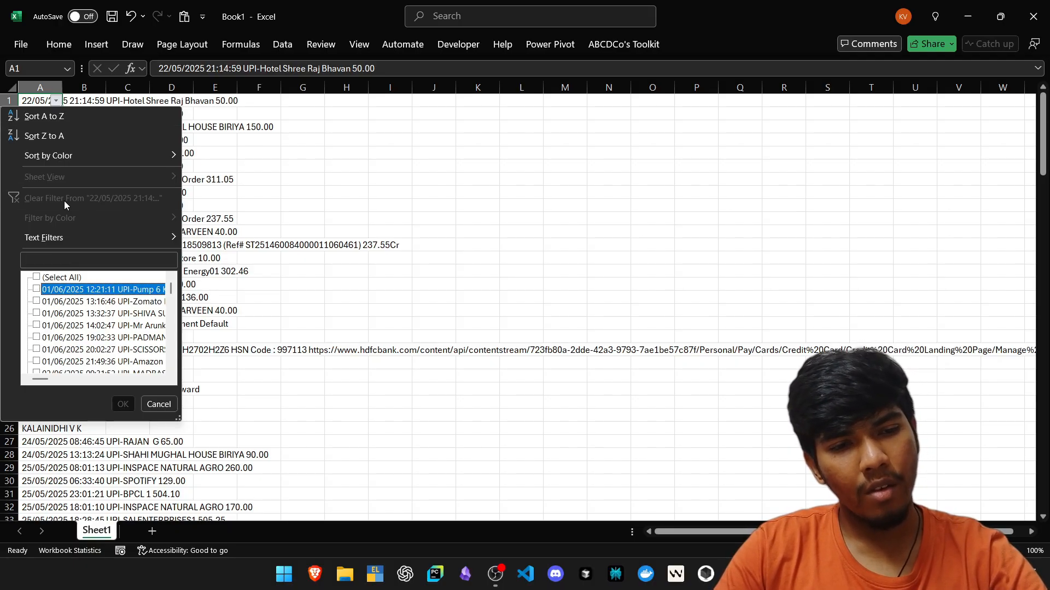
Step: Examine the entries in column A's filter list from the dated transactions through to the last items
{"action": "key", "text": "Down"}
{"action": "key", "text": "Up"}
{"action": "key", "text": "Down"}
{"action": "key", "text": "Down"}
{"action": "key", "text": "Down"}
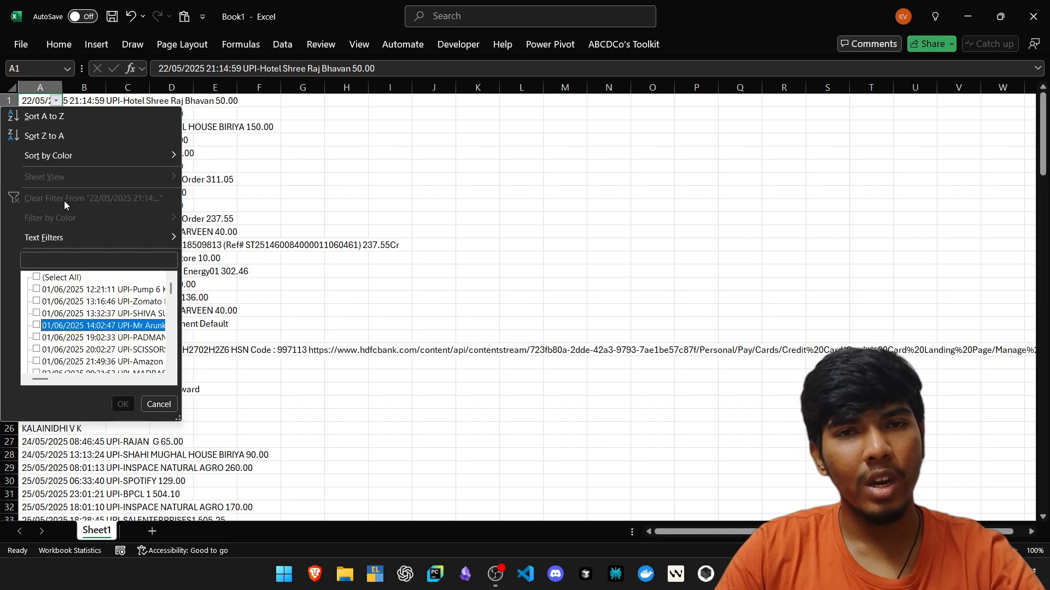
{"action": "key", "text": "Up"}
{"action": "key", "text": "Up"}
{"action": "key", "text": "Up"}
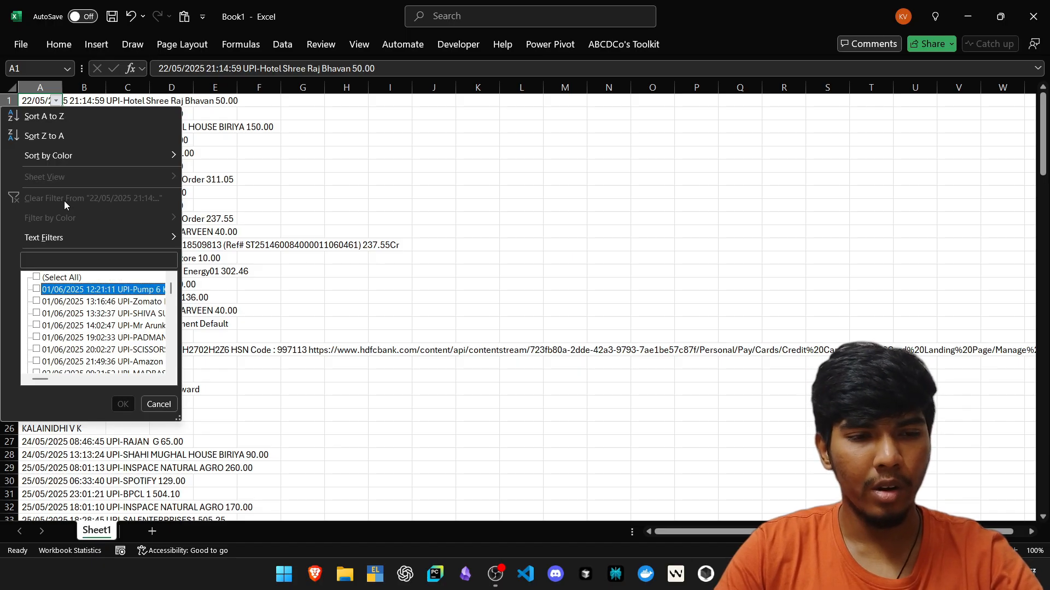
{"action": "key", "text": "Down"}
{"action": "key", "text": "Down"}
{"action": "key", "text": "Down"}
{"action": "key", "text": "Down"}
{"action": "key", "text": "Down"}
{"action": "key", "text": "Down"}
{"action": "key", "text": "Down"}
{"action": "key", "text": "Down"}
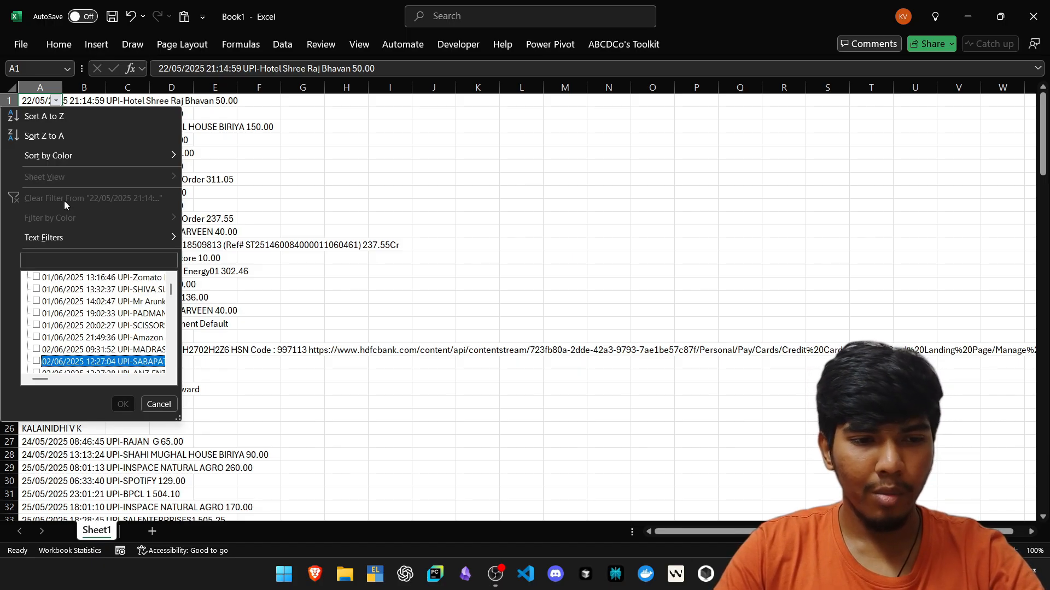
{"action": "key", "text": "Down"}
{"action": "key", "text": "End"}
{"action": "key", "text": "Up"}
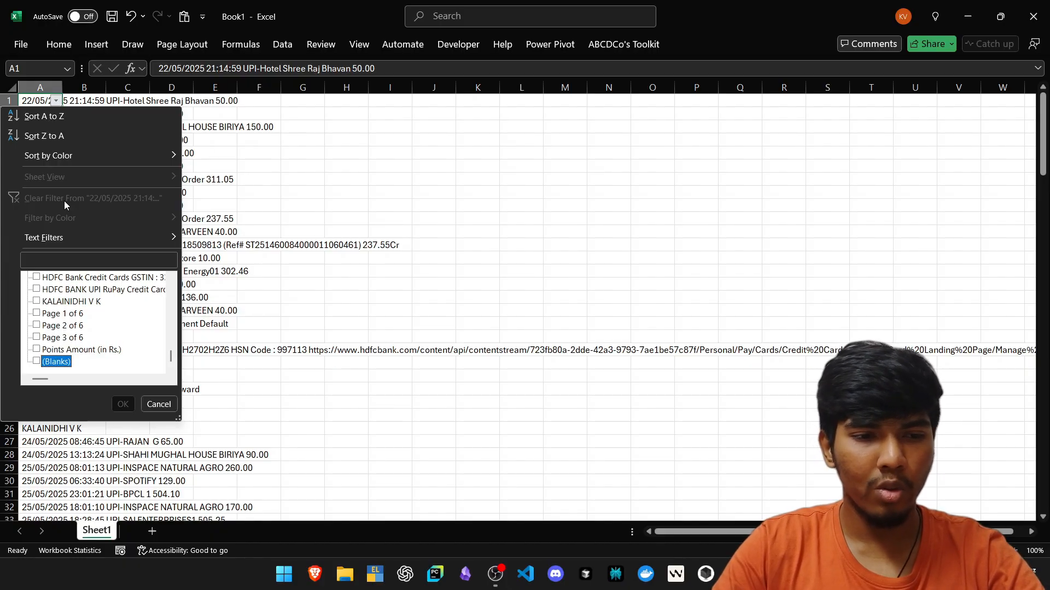
Step: Filter column A to only the non-transaction entries, from the date heading line through Points Amount (in Rs.), leaving blanks unselected
{"action": "key", "text": "space"}
{"action": "key", "text": "Up"}
{"action": "key", "text": "space"}
{"action": "key", "text": "Up"}
{"action": "key", "text": "space"}
{"action": "key", "text": "Up"}
{"action": "key", "text": "space"}
{"action": "key", "text": "Up"}
{"action": "key", "text": "space"}
{"action": "key", "text": "Up"}
{"action": "key", "text": "space"}
{"action": "key", "text": "Up"}
{"action": "key", "text": "space"}
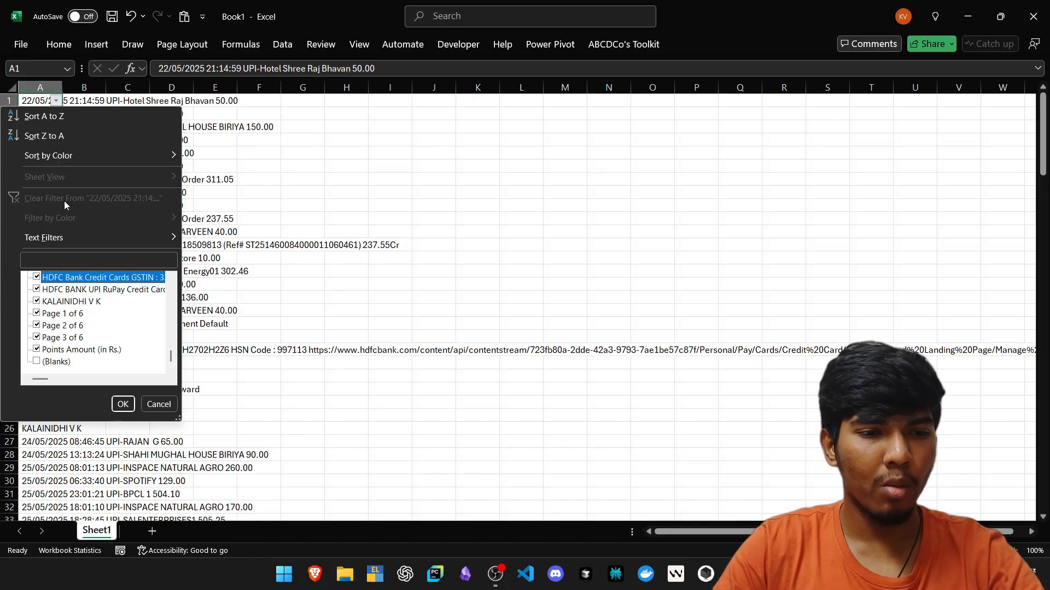
{"action": "key", "text": "Up"}
{"action": "key", "text": "space"}
{"action": "key", "text": "Up"}
{"action": "key", "text": "space"}
{"action": "key", "text": "Up"}
{"action": "key", "text": "Up"}
{"action": "key", "text": "Down"}
{"action": "key", "text": "space"}
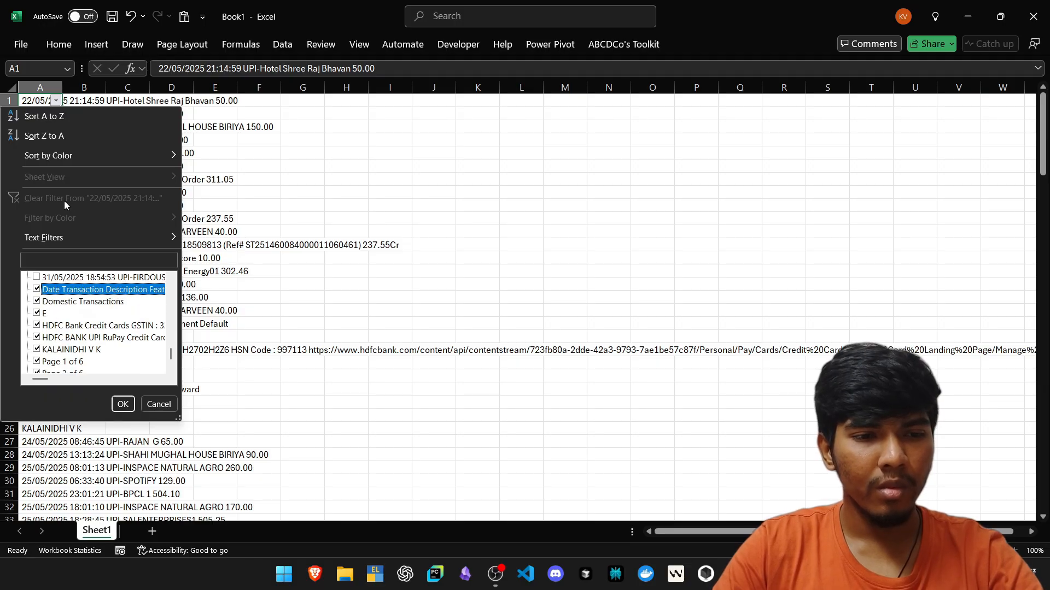
{"action": "key", "text": "Return"}
Step: Delete all the filtered header, footer and cardholder rows below row 1, and turn filtering off
{"action": "key", "text": "Down"}
{"action": "key", "text": "shift+space"}
{"action": "key", "text": "ctrl+shift+Down"}
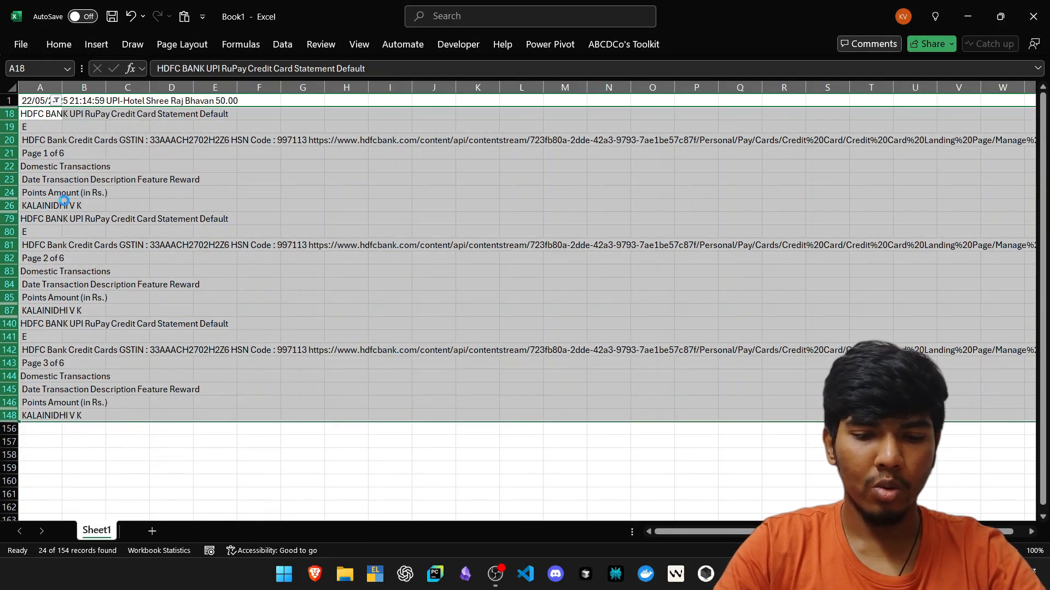
{"action": "key", "text": "ctrl+minus"}
{"action": "key", "text": "ctrl+Home"}
{"action": "key", "text": "ctrl+shift+l"}
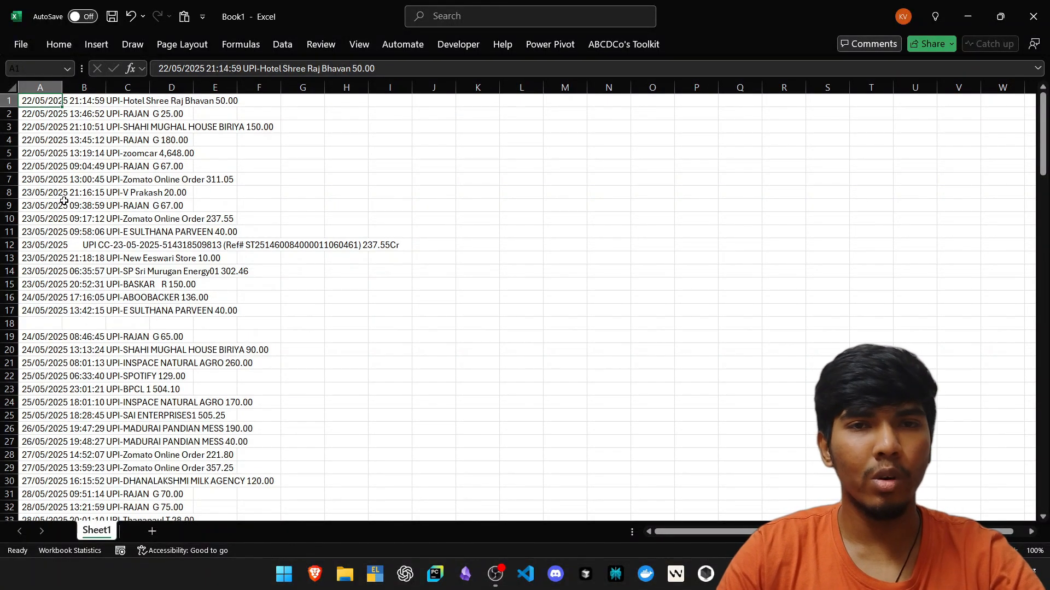
Step: Turn on filtering with row 1 as the filter row and show only the blank rows
{"action": "key", "text": "shift+space"}
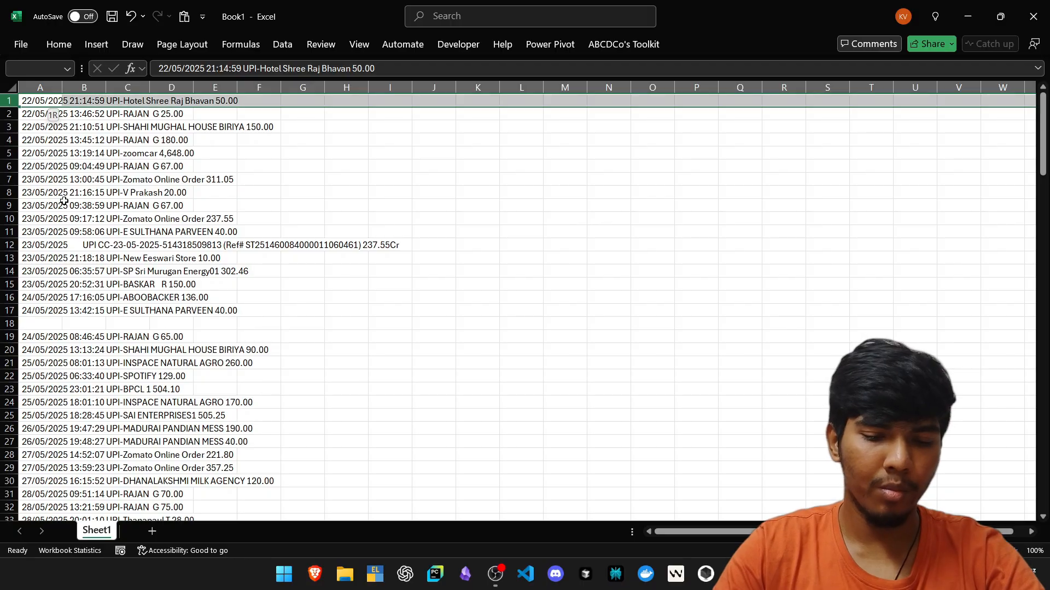
{"action": "key", "text": "ctrl+shift+l"}
{"action": "key", "text": "alt+Down"}
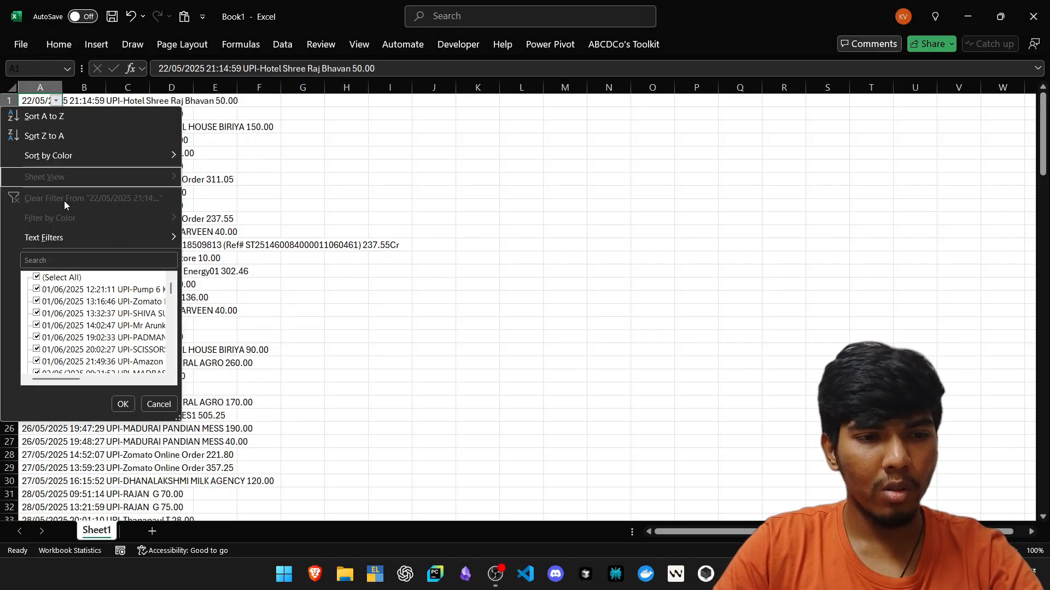
{"action": "key", "text": "space"}
{"action": "key", "text": "End"}
{"action": "key", "text": "space"}
{"action": "key", "text": "Return"}
Step: Delete the filtered blank rows below row 1 and turn filtering off
{"action": "key", "text": "Down"}
{"action": "key", "text": "shift+space"}
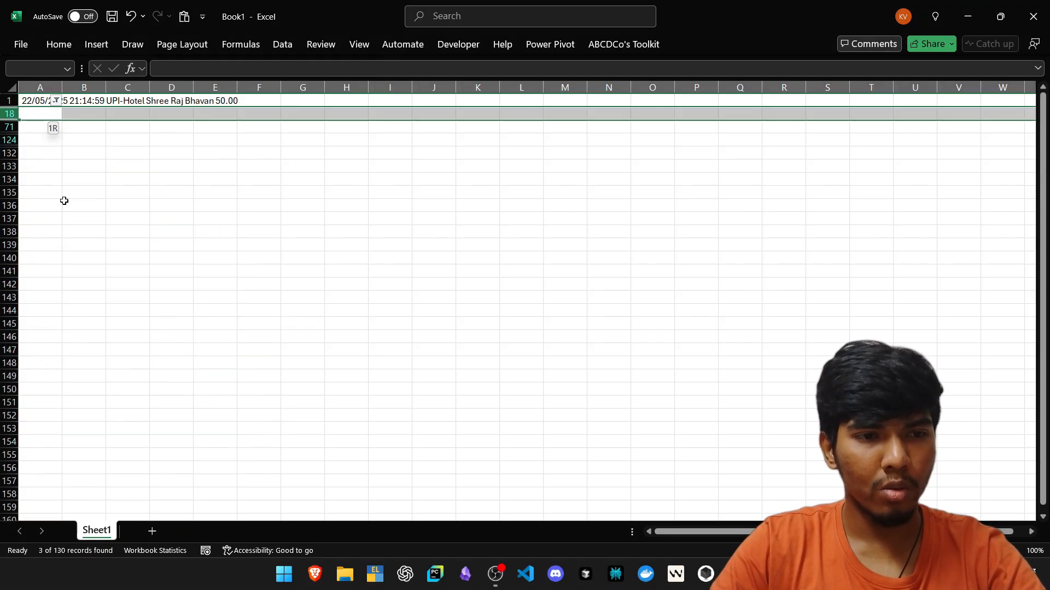
{"action": "key", "text": "ctrl+shift+Down"}
{"action": "key", "text": "ctrl+minus"}
{"action": "key", "text": "ctrl+Home"}
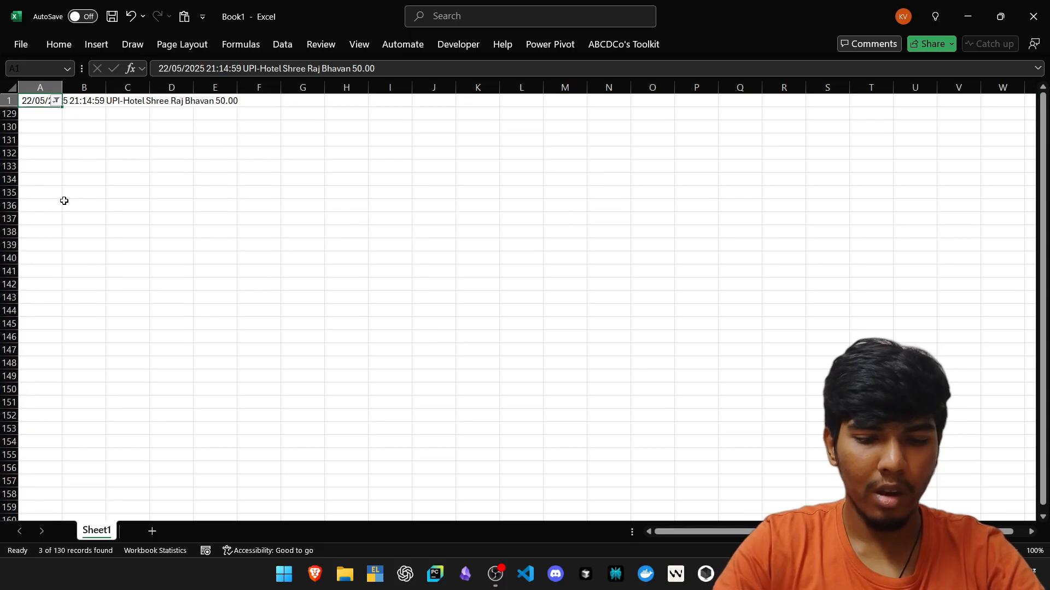
{"action": "key", "text": "ctrl+shift+l"}
Step: Fit column A's width to its longest transaction text
{"action": "key", "text": "Down"}
{"action": "key", "text": "Up"}
{"action": "key", "text": "shift+space"}
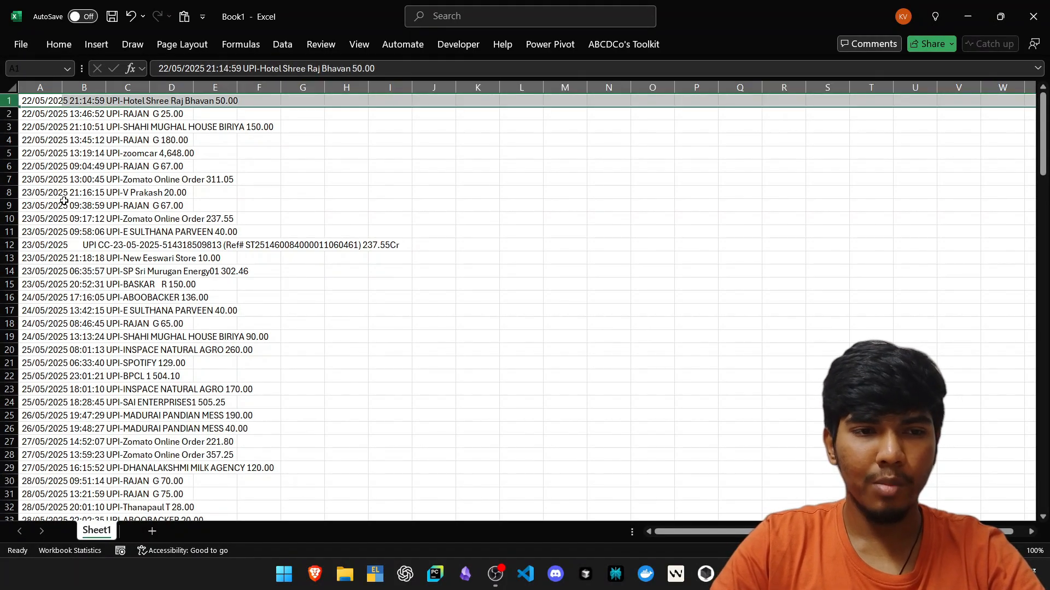
{"action": "key", "text": "Up"}
{"action": "key", "text": "ctrl+space"}
{"action": "scroll", "coordinate": [56, 132], "scroll_direction": "up", "scroll_amount": 5}
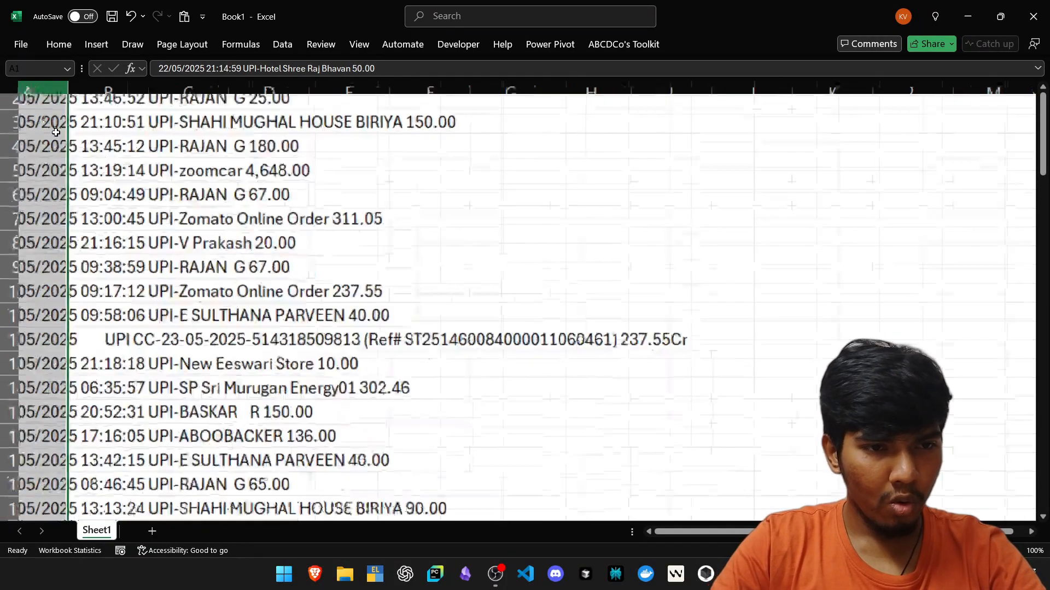
{"action": "left_click_drag", "start_coordinate": [78, 93], "coordinate": [112, 92]}
{"action": "scroll", "coordinate": [127, 105], "scroll_direction": "up", "scroll_amount": 2}
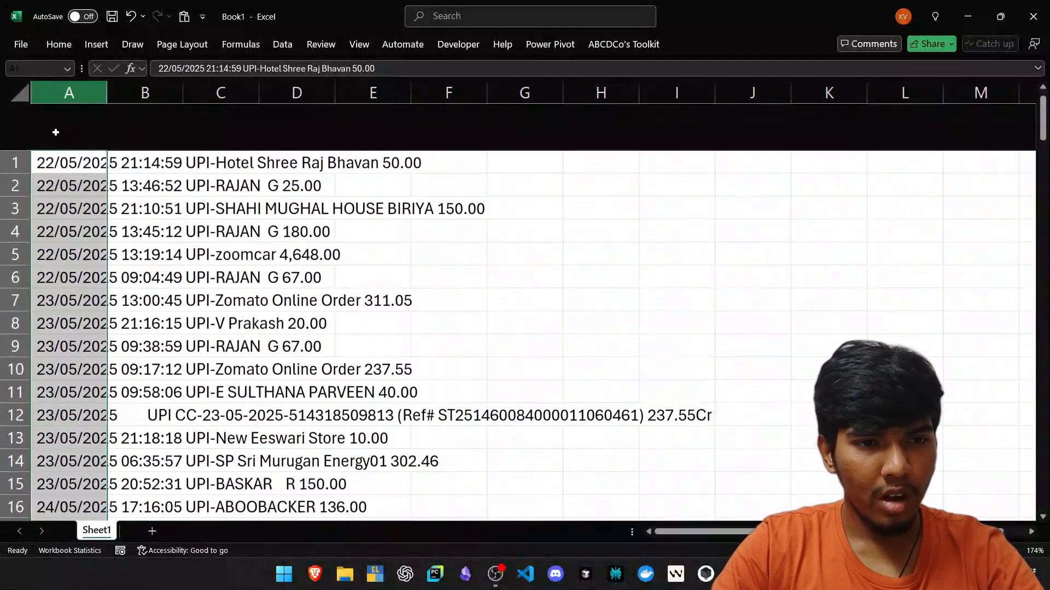
{"action": "double_click", "coordinate": [107, 92]}
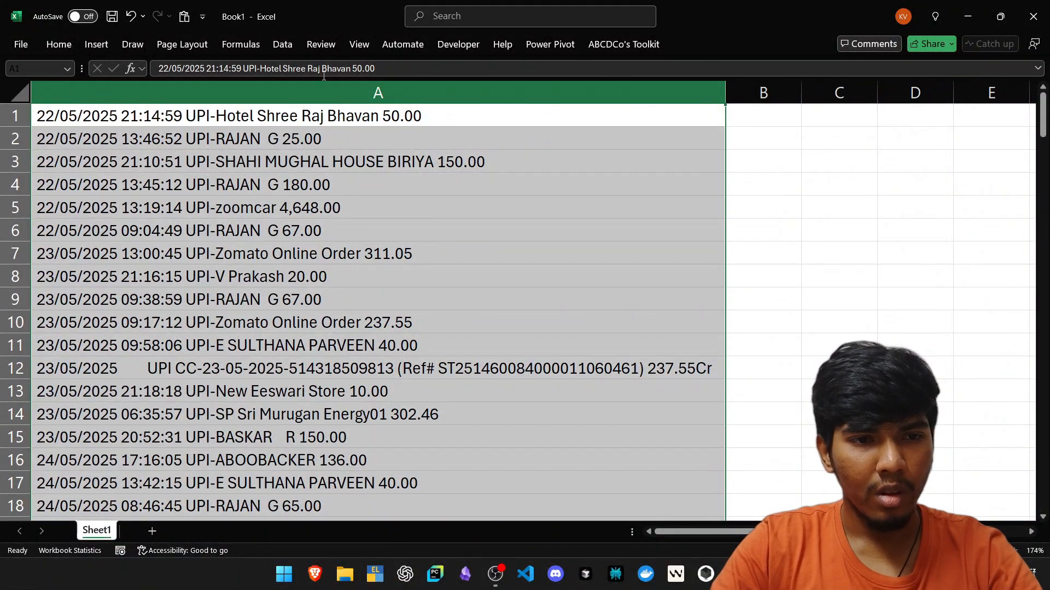
Step: Try Text to Columns on the column A transactions, comparing the Delimited and Fixed width options
{"action": "left_click", "coordinate": [107, 124]}
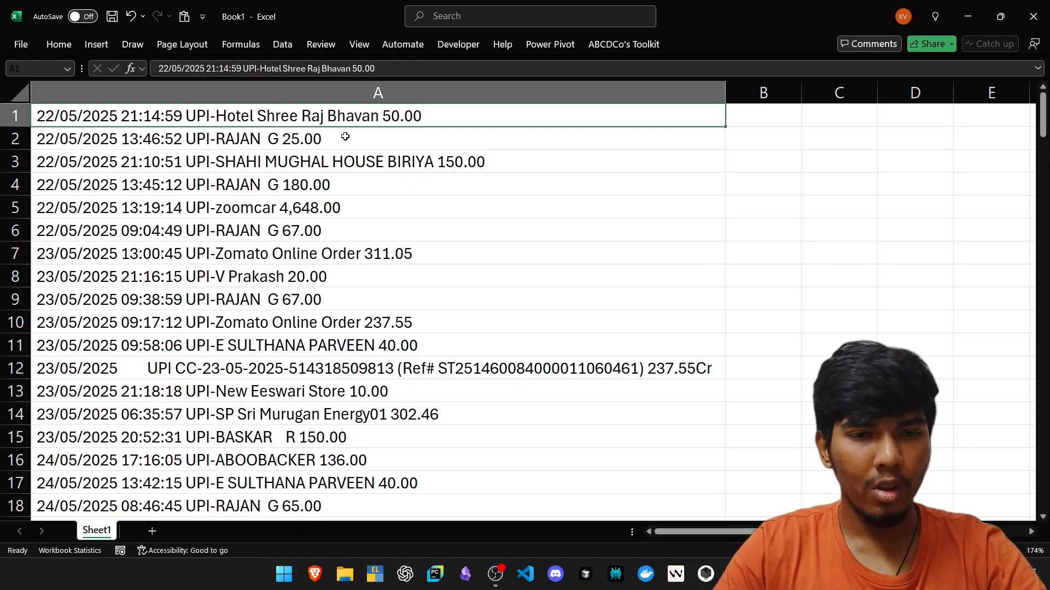
{"action": "key", "text": "ctrl+shift+Down"}
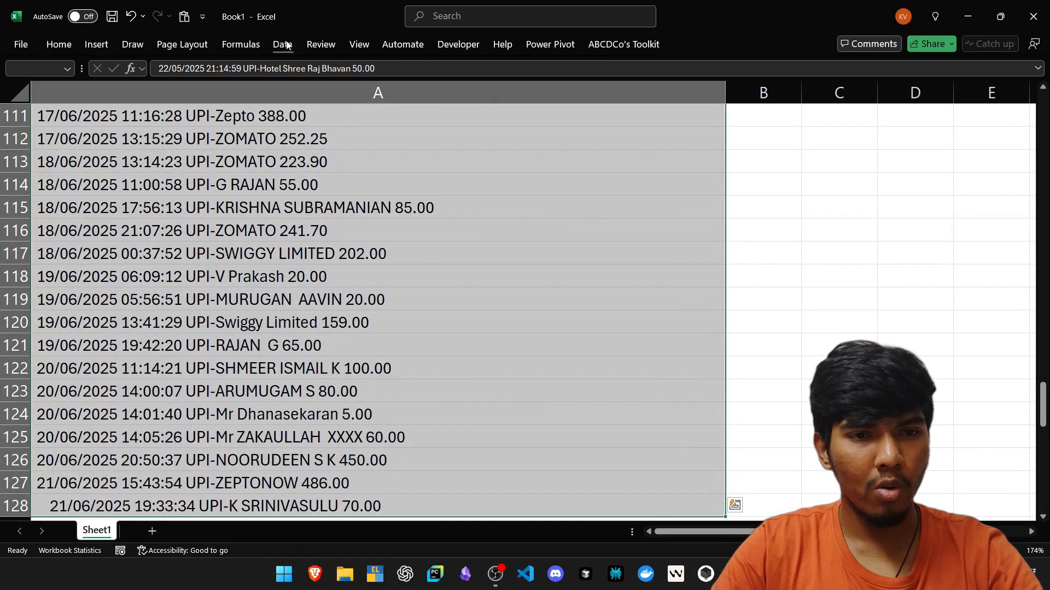
{"action": "left_click", "coordinate": [283, 45]}
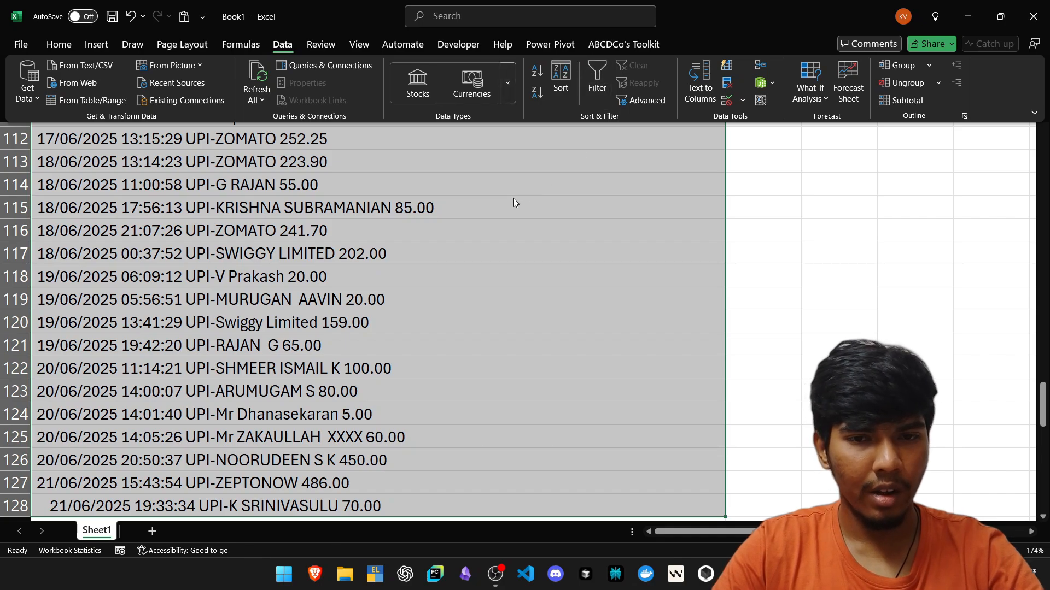
{"action": "left_click", "coordinate": [701, 79]}
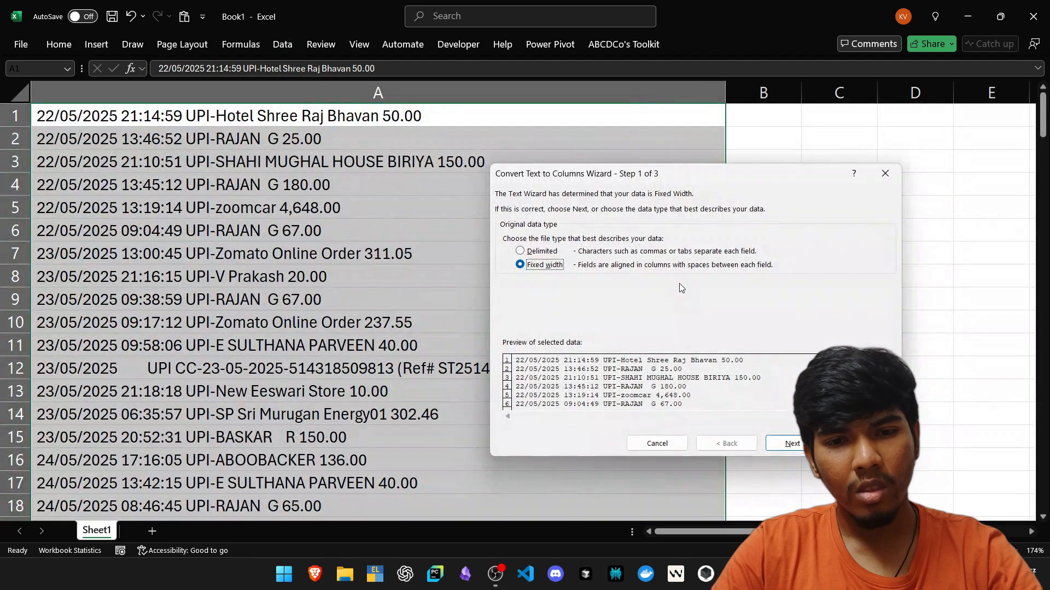
{"action": "left_click", "coordinate": [552, 253]}
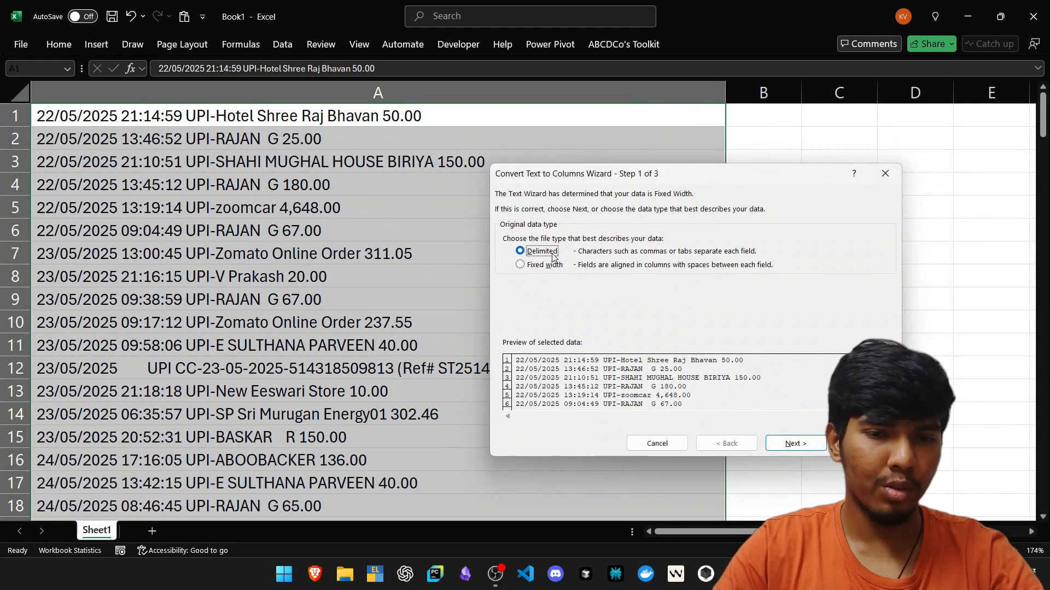
{"action": "left_click", "coordinate": [544, 266]}
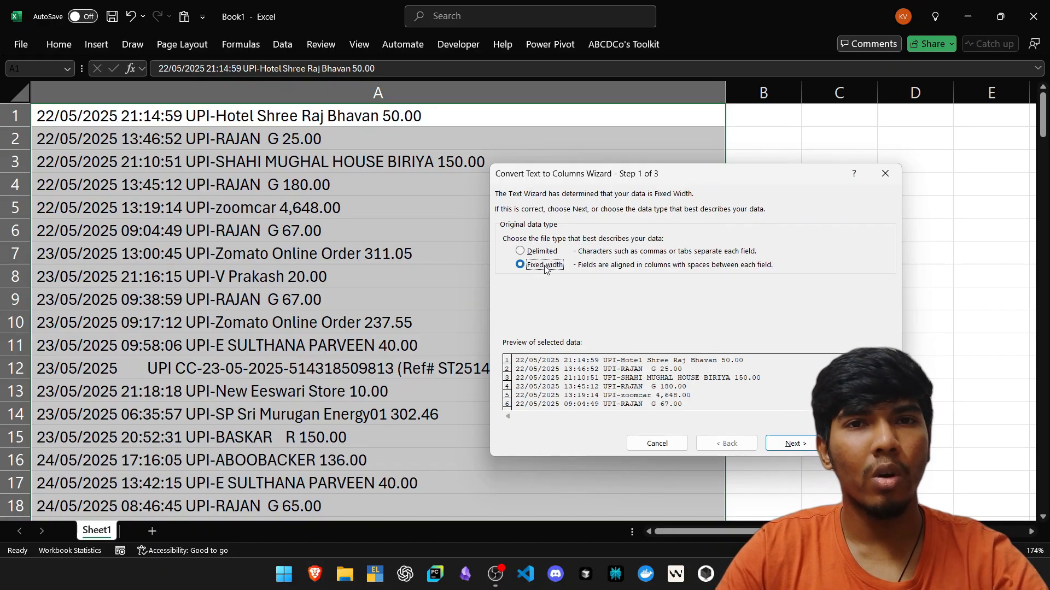
{"action": "key", "text": "Escape"}
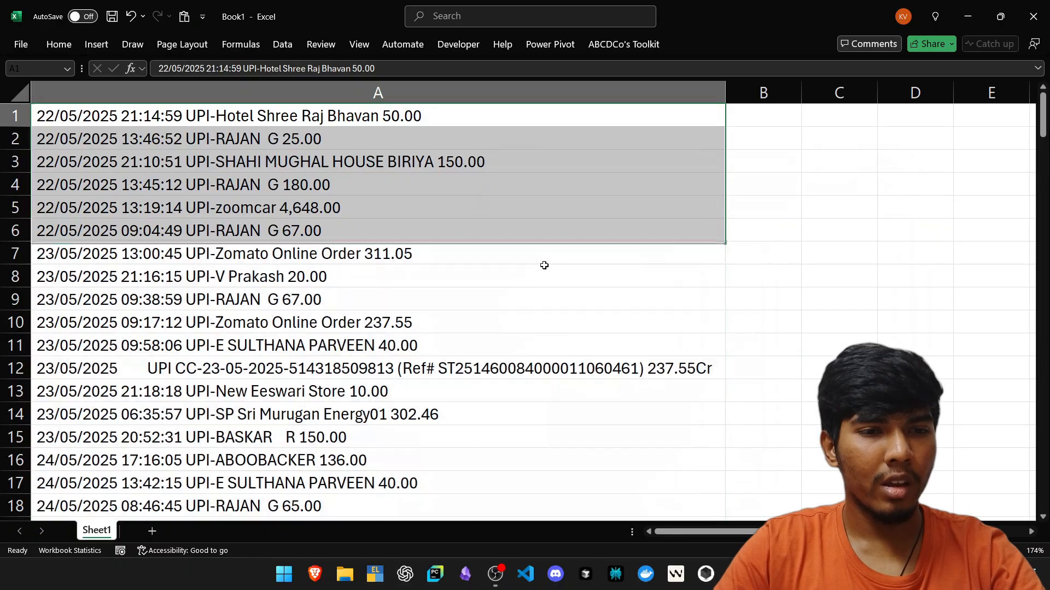
Step: Try separating the date, time, description and amount in cell A1 with commas, and undo the edit
{"action": "left_click", "coordinate": [209, 70]}
{"action": "key", "text": "BackSpace"}
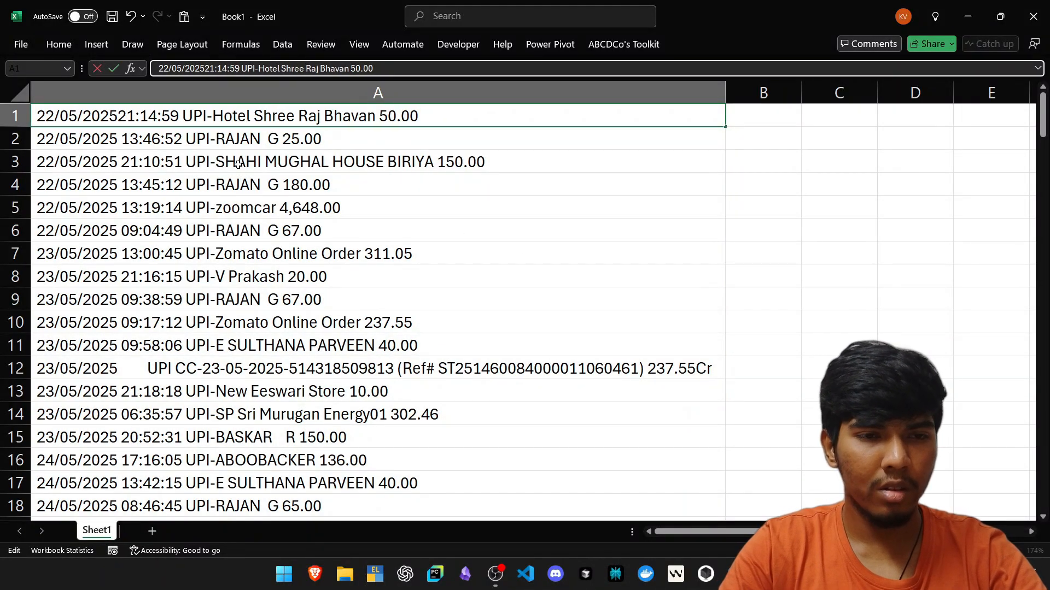
{"action": "type", "text": ","}
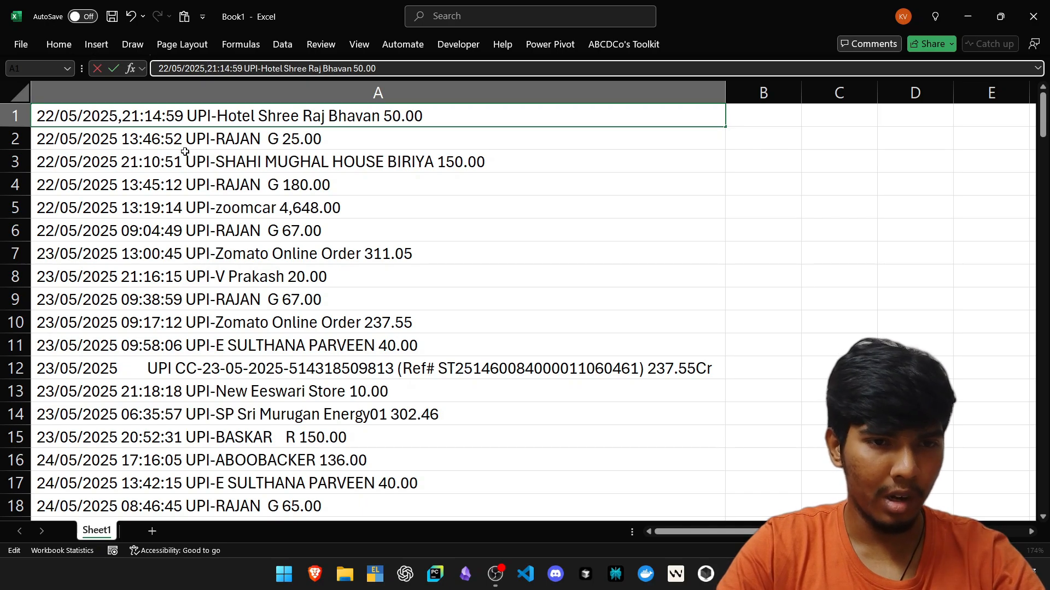
{"action": "left_click", "coordinate": [242, 69]}
{"action": "type", "text": ","}
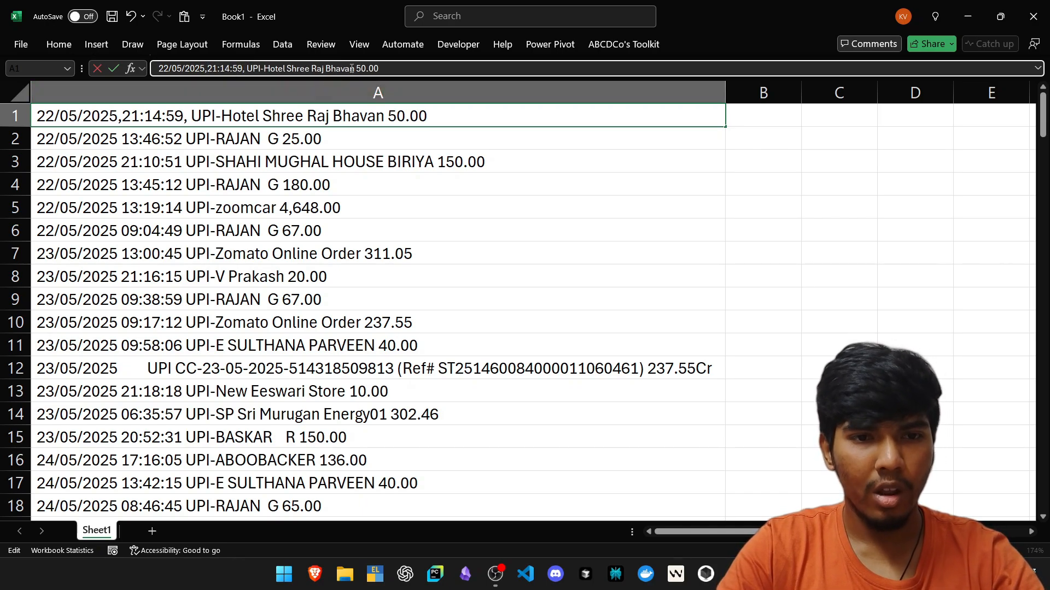
{"action": "type", "text": ","}
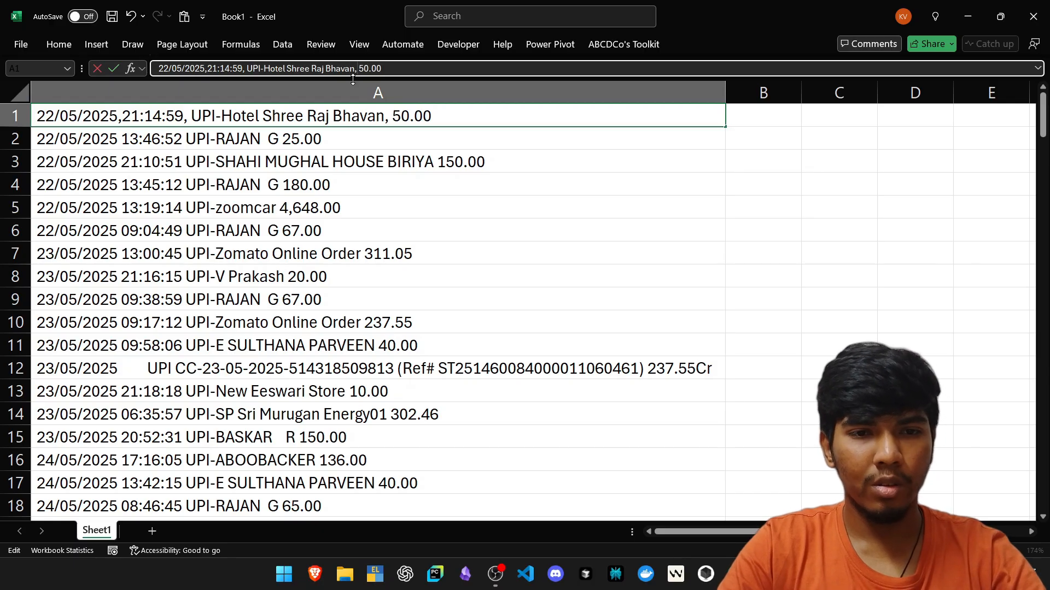
{"action": "key", "text": "Return"}
{"action": "key", "text": "Up"}
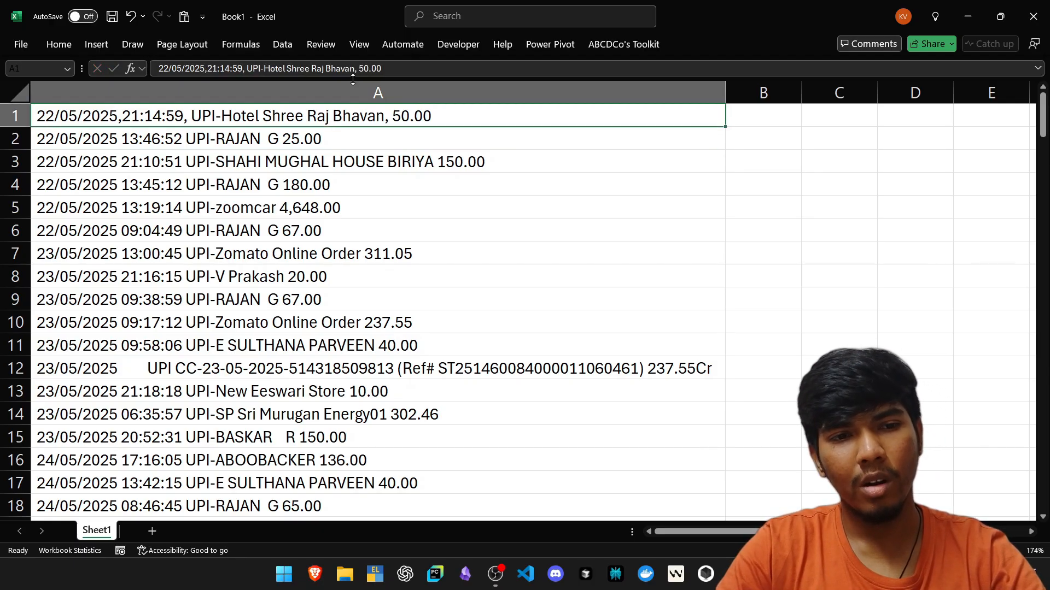
{"action": "key", "text": "ctrl+z"}
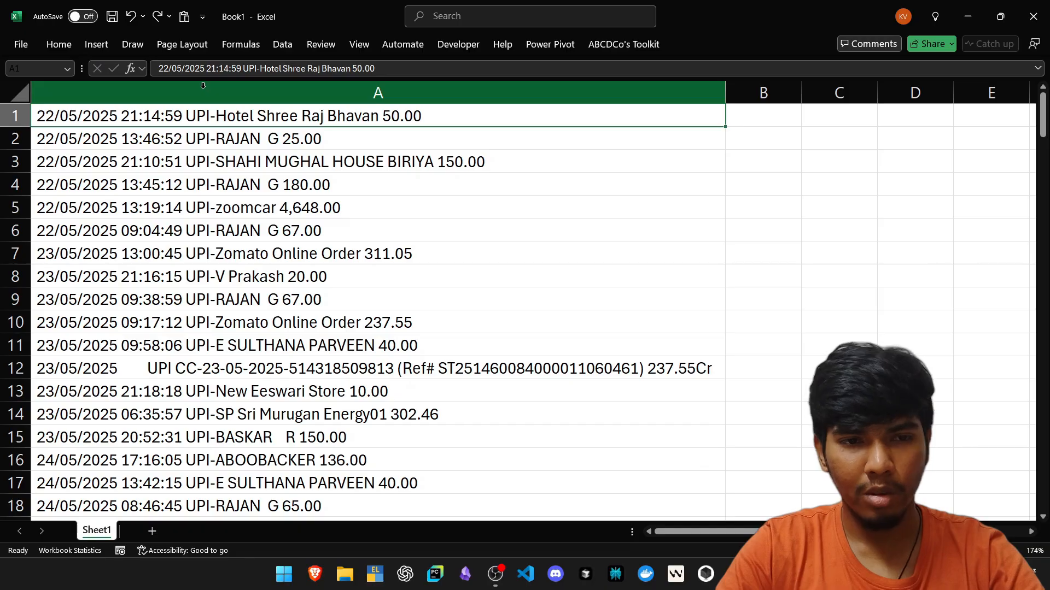
Step: Examine the spaces between the date, time, description and amount in cell A1, leaving its text unedited
{"action": "left_click", "coordinate": [205, 67]}
{"action": "left_click", "coordinate": [208, 67]}
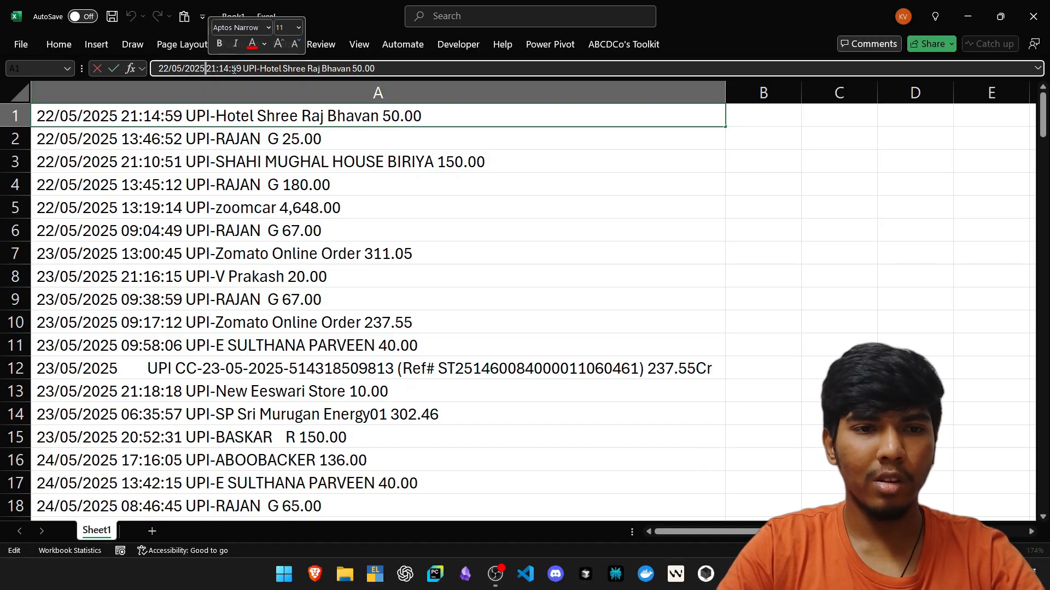
{"action": "left_click", "coordinate": [242, 68]}
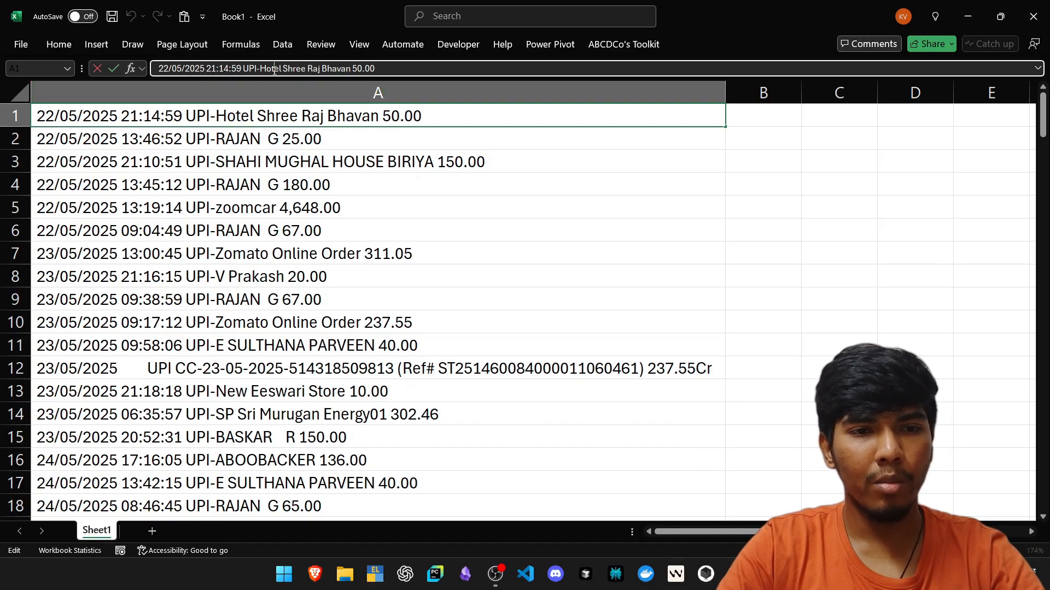
{"action": "left_click_drag", "start_coordinate": [343, 68], "coordinate": [353, 69]}
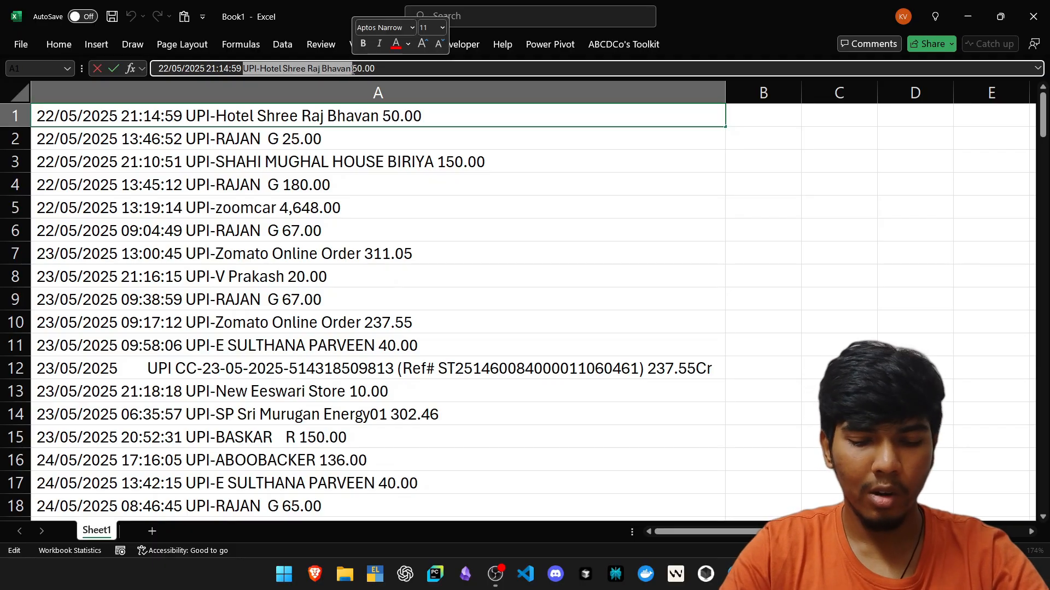
{"action": "key", "text": "Escape"}
Step: Split the column A transactions into date, time and remaining text with Text to Columns, using Fixed width and the suggested breaks
{"action": "key", "text": "ctrl+shift+Down"}
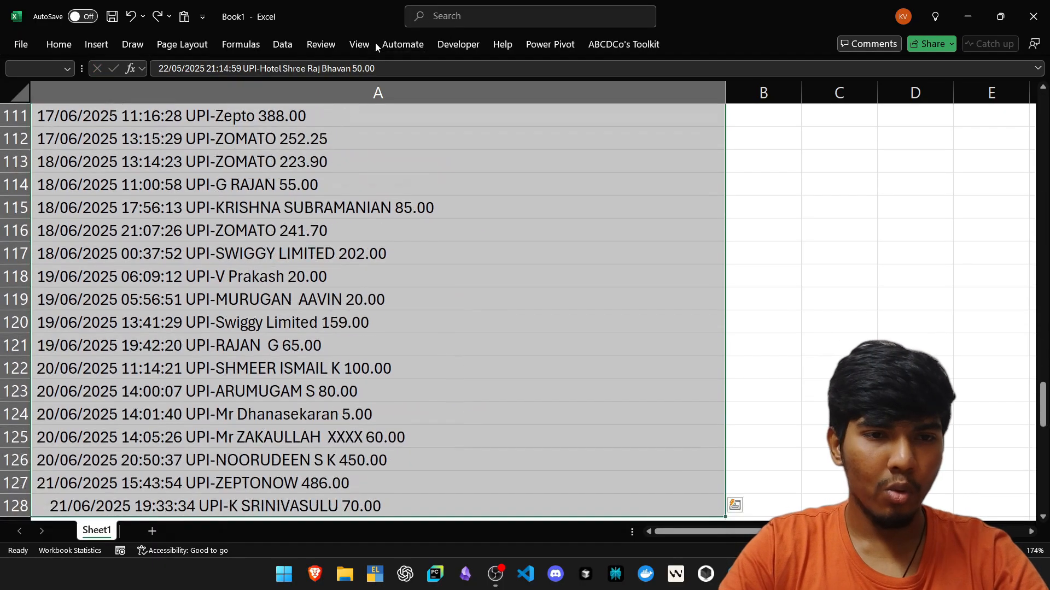
{"action": "left_click", "coordinate": [290, 45]}
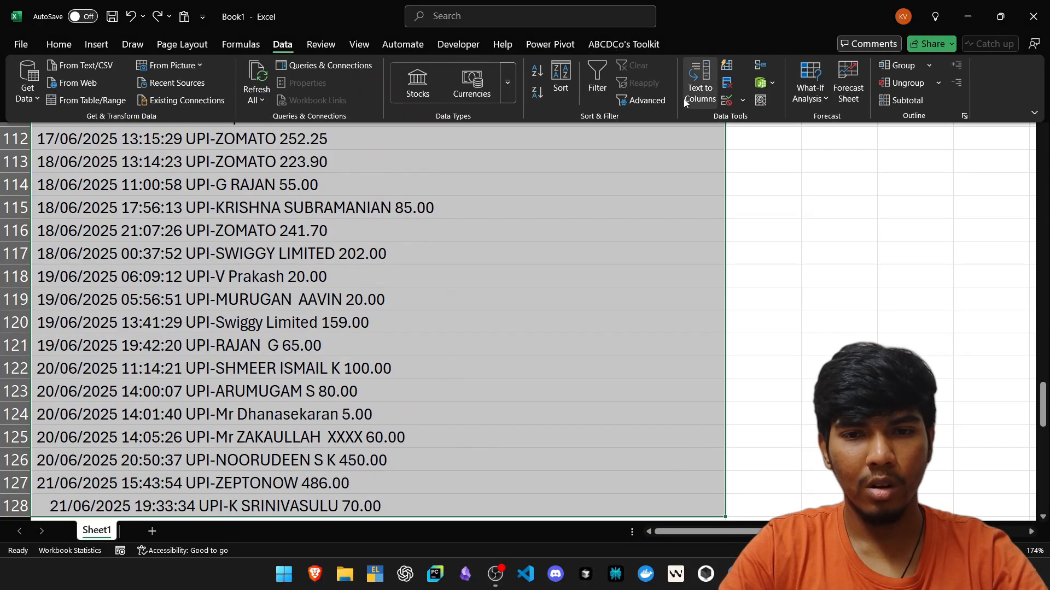
{"action": "left_click", "coordinate": [687, 93]}
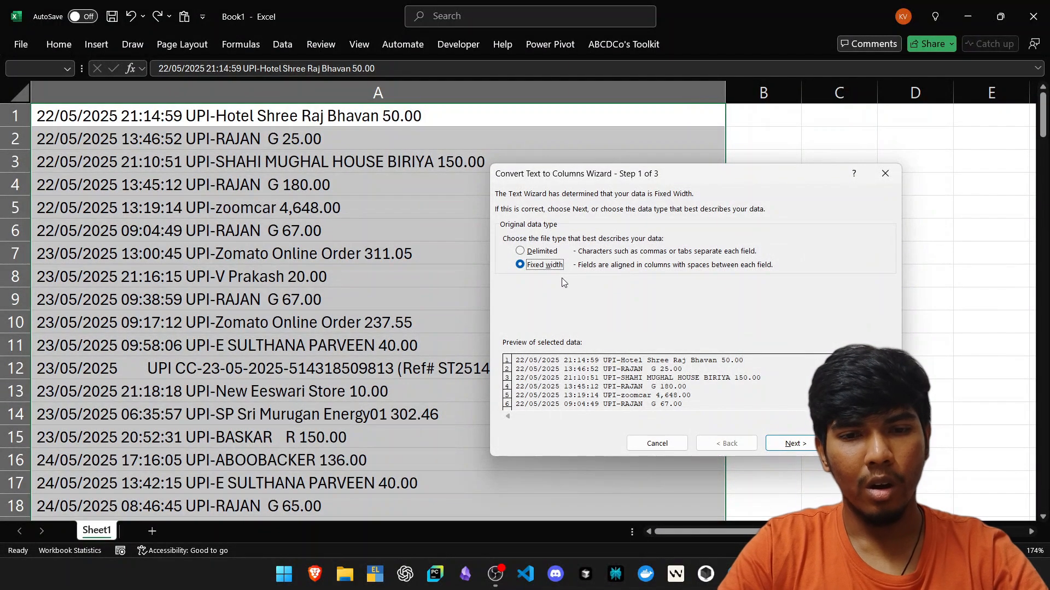
{"action": "left_click", "coordinate": [788, 444]}
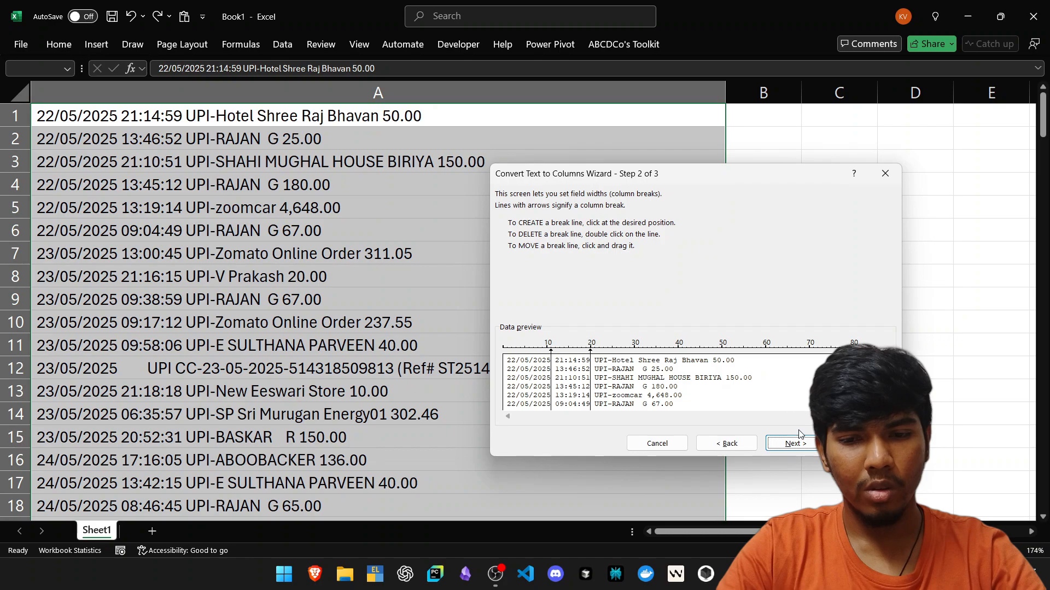
{"action": "left_click", "coordinate": [800, 446]}
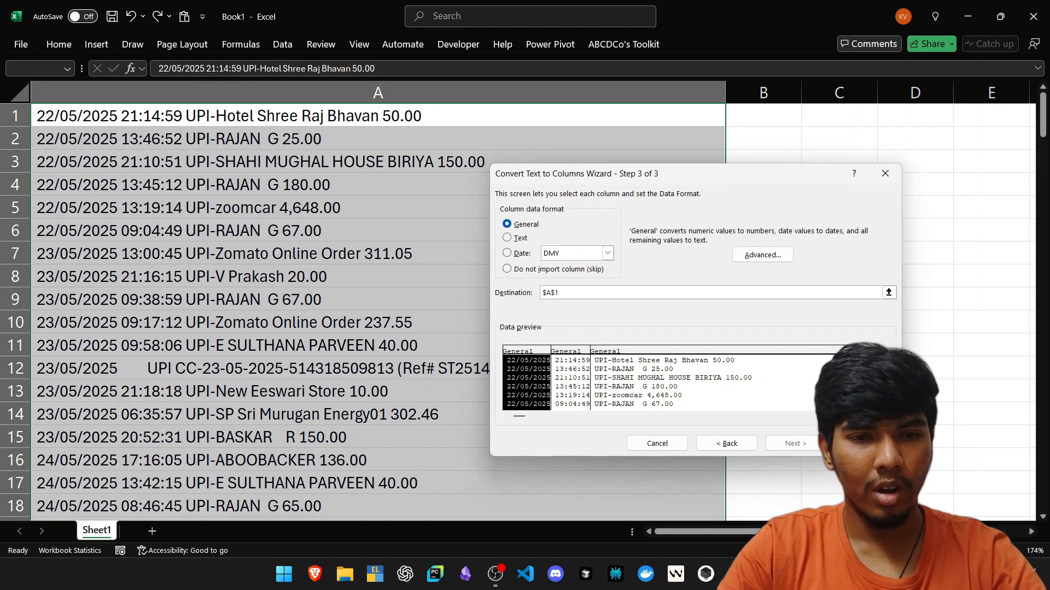
{"action": "left_click", "coordinate": [865, 444]}
{"action": "scroll", "coordinate": [643, 371], "scroll_direction": "down", "scroll_amount": 20}
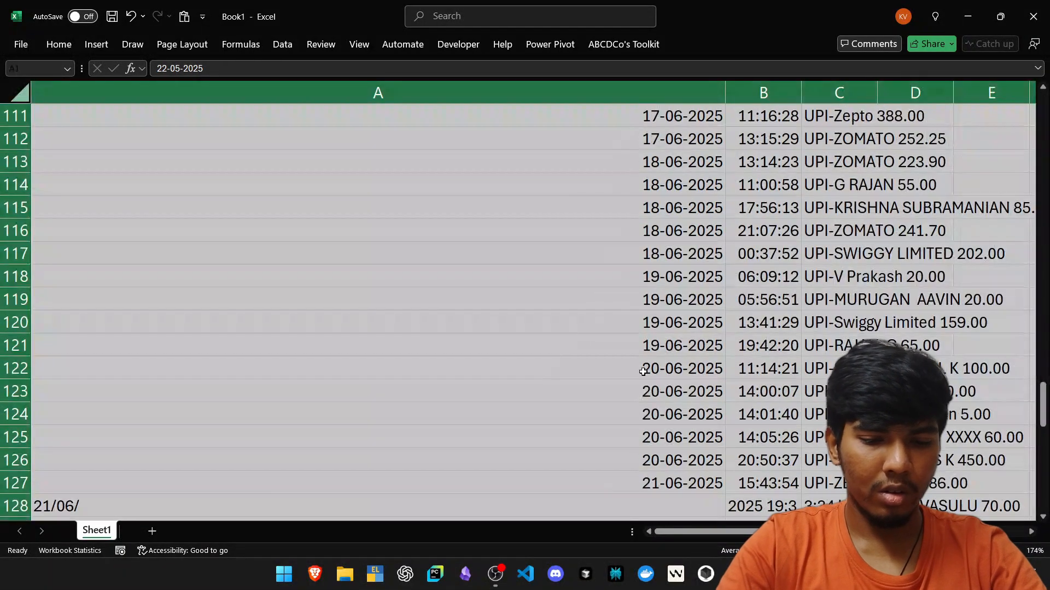
Step: Autofit the column widths to the split date, time and description data
{"action": "key", "text": "h"}
{"action": "key", "text": "o"}
{"action": "key", "text": "i"}
{"action": "key", "text": "ctrl+Home"}
{"action": "key", "text": "Down"}
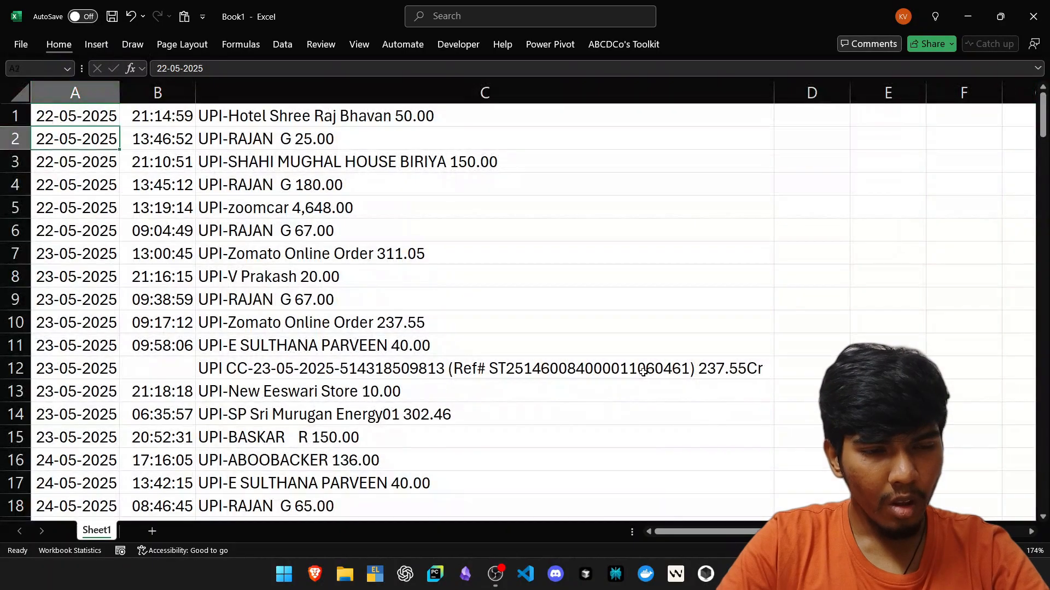
Step: Insert a blank row above the transactions and enter the headers Date, Time and Desc in A1:C1
{"action": "key", "text": "Up"}
{"action": "key", "text": "alt+h"}
{"action": "type", "text": "ir"}
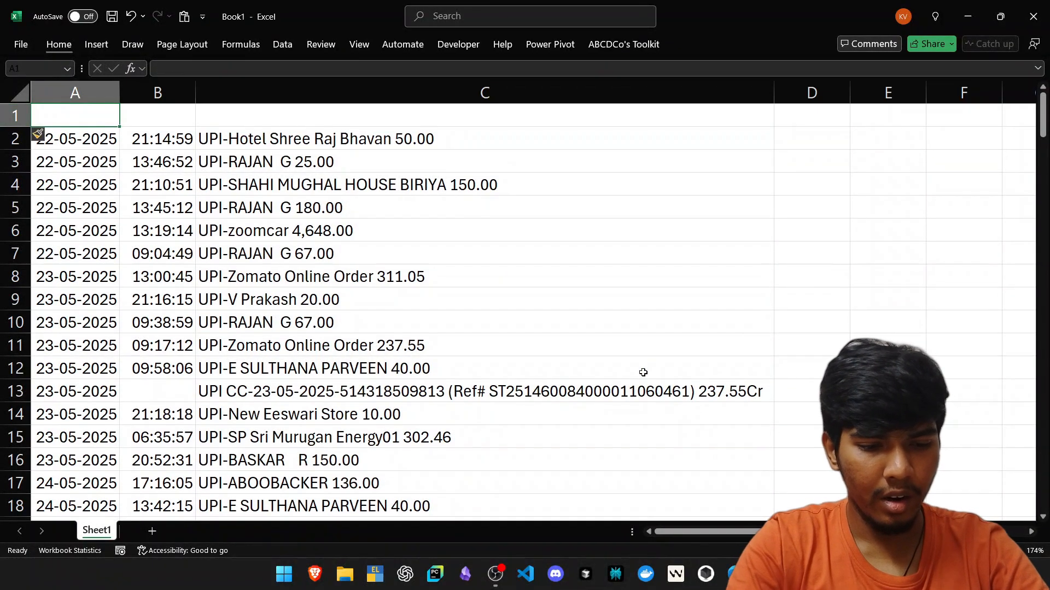
{"action": "type", "text": "Date"}
{"action": "key", "text": "Tab"}
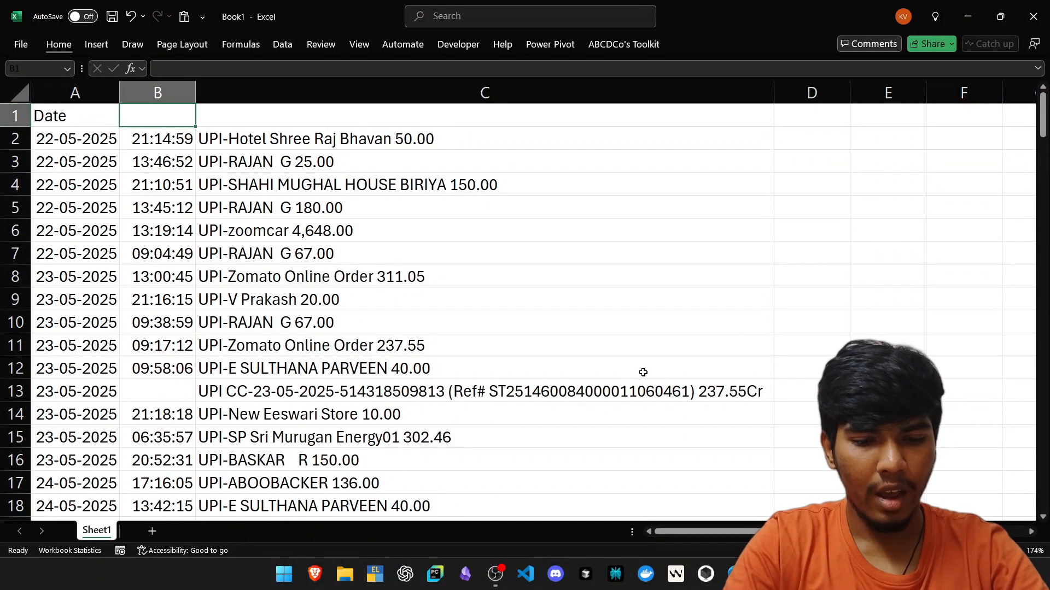
{"action": "type", "text": "Time"}
{"action": "key", "text": "Tab"}
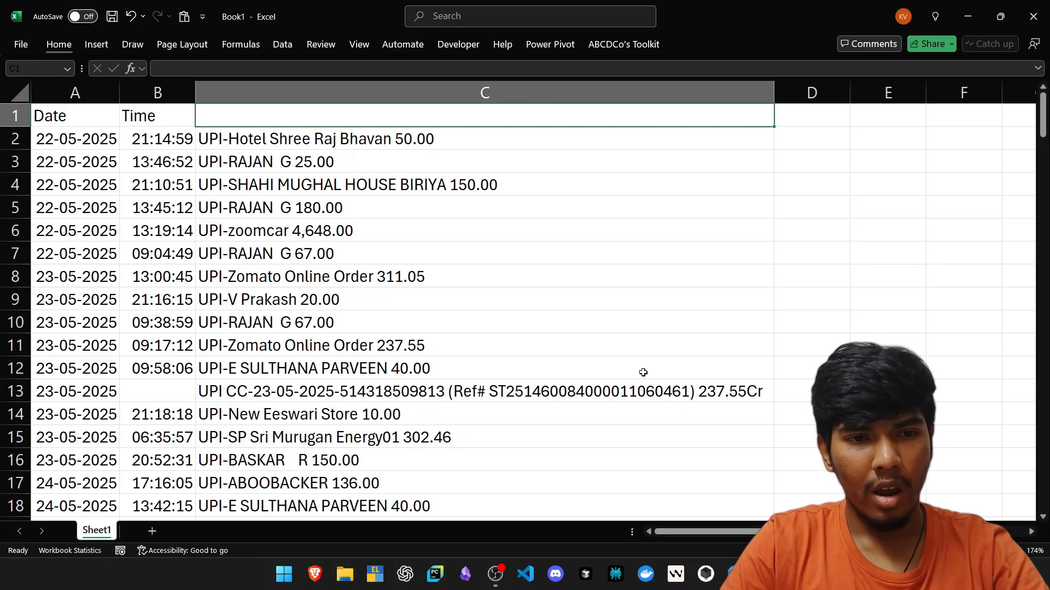
{"action": "type", "text": "Desc"}
{"action": "key", "text": "Tab"}
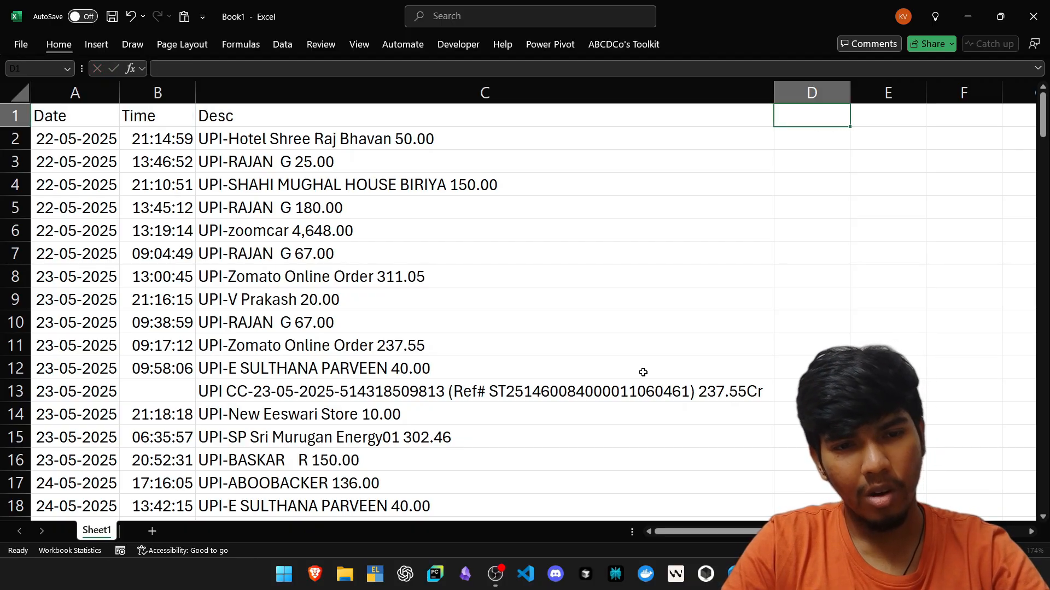
Step: Make the Date, Time and Desc headers in A1:C1 bold
{"action": "key", "text": "Left"}
{"action": "key", "text": "Left"}
{"action": "key", "text": "Left"}
{"action": "key", "text": "shift+Right"}
{"action": "key", "text": "shift+Right"}
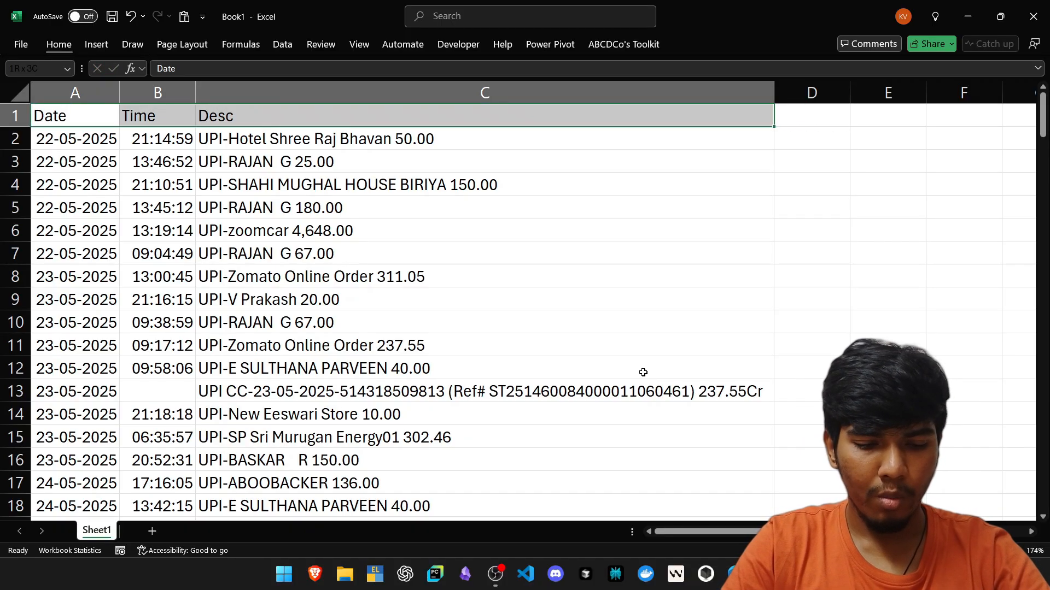
{"action": "key", "text": "ctrl+b"}
{"action": "key", "text": "Down"}
{"action": "key", "text": "Right"}
{"action": "key", "text": "Right"}
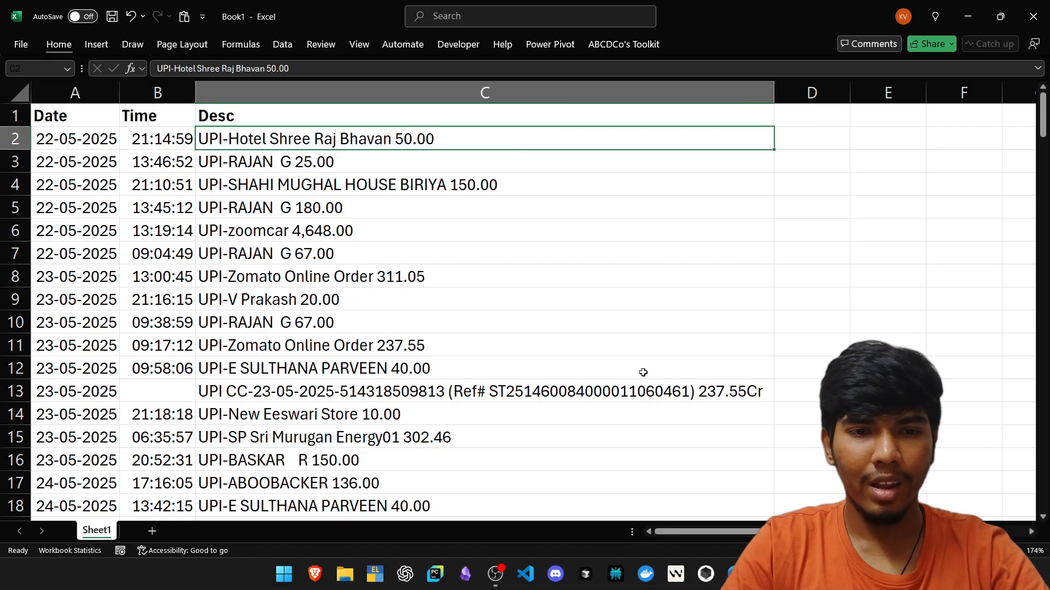
{"action": "key", "text": "Left"}
{"action": "key", "text": "Right"}
{"action": "key", "text": "ctrl+space"}
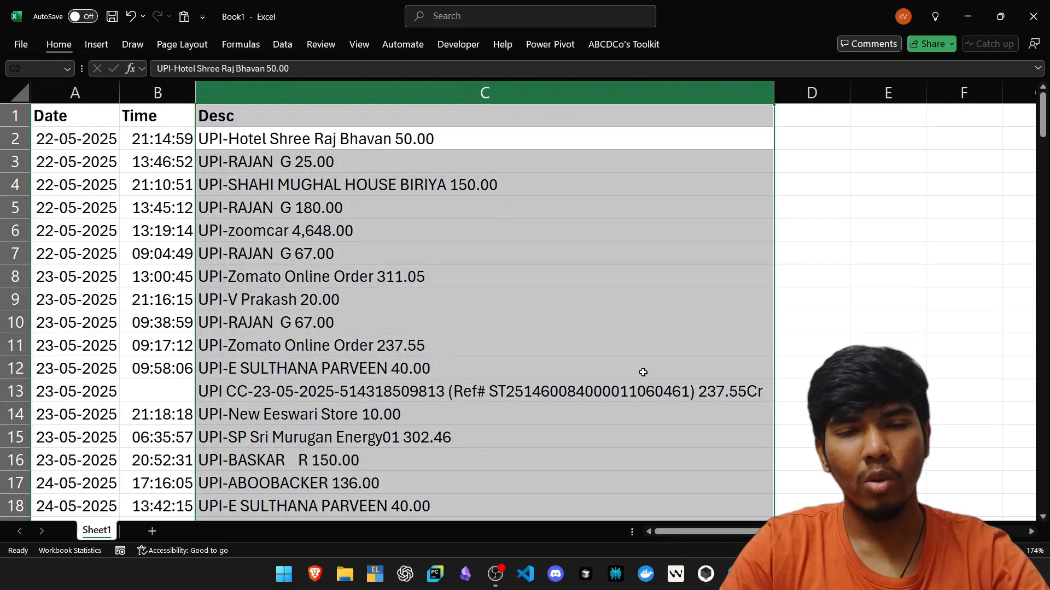
{"action": "key", "text": "shift+BackSpace"}
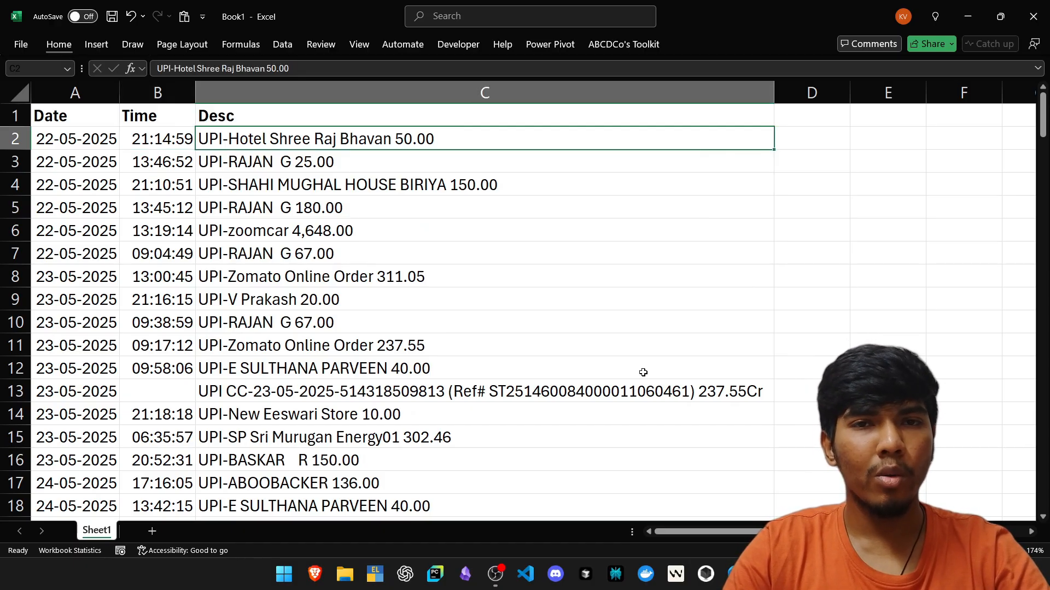
{"action": "key", "text": "Right"}
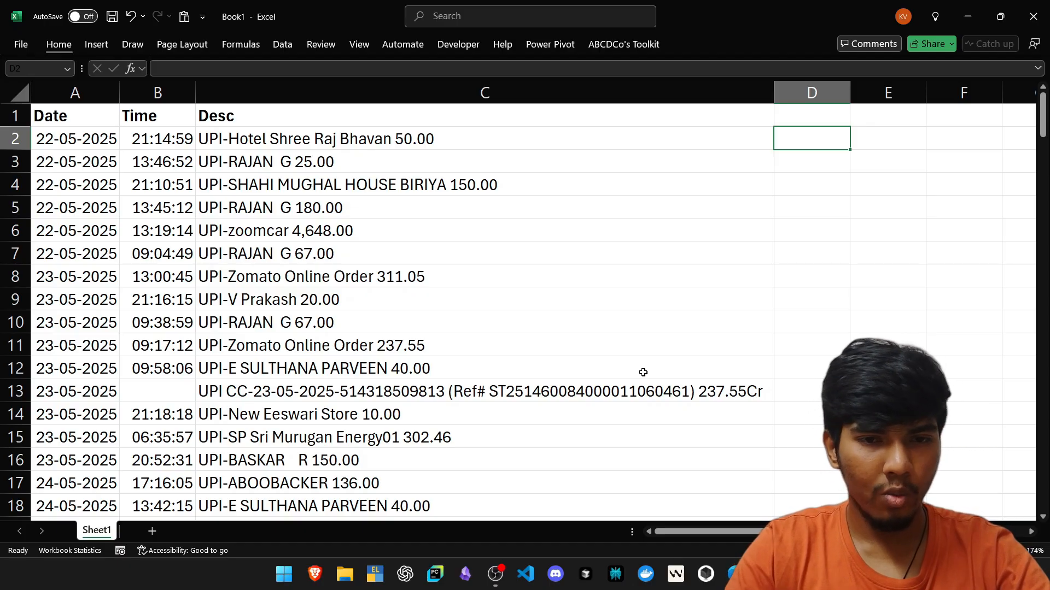
{"action": "key", "text": "Left"}
{"action": "key", "text": "ctrl+space"}
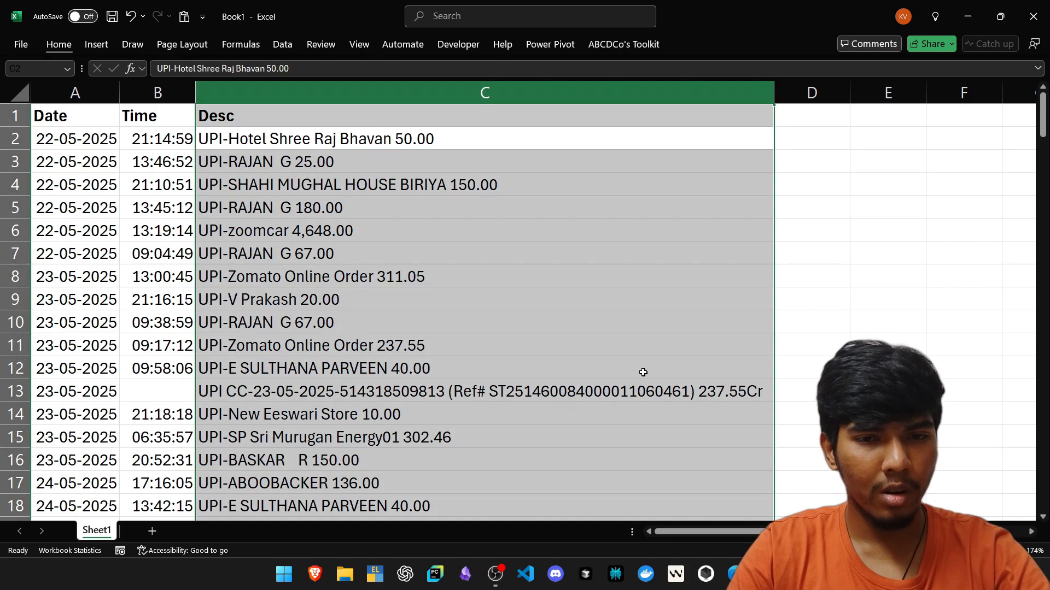
{"action": "key", "text": "Left"}
{"action": "key", "text": "Right"}
{"action": "key", "text": "ctrl+space"}
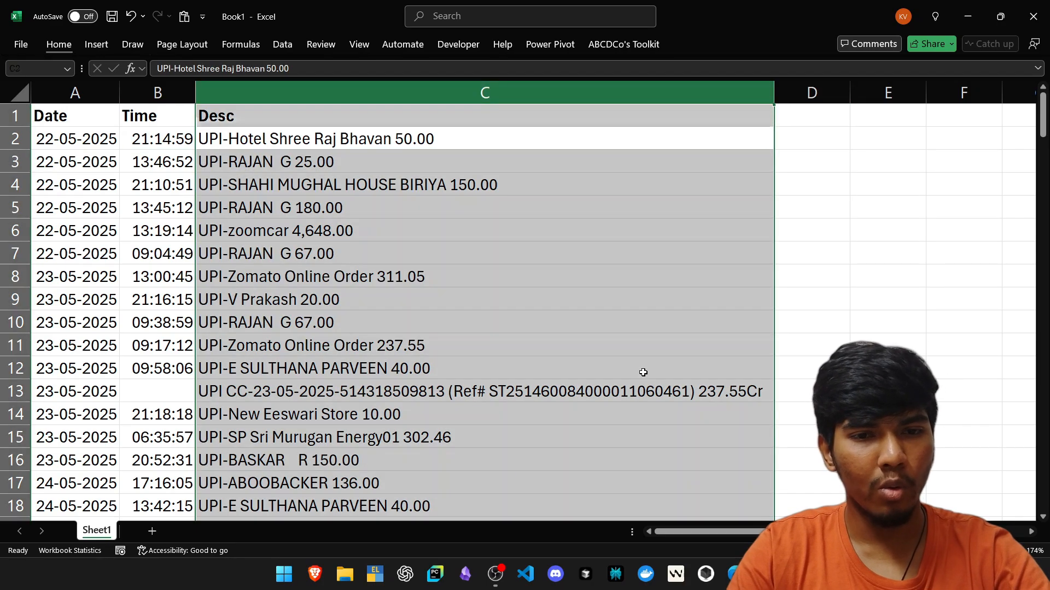
Step: Enter the sample amounts 50 in D2 and 25 in D3, and Flash Fill the rest of column D
{"action": "key", "text": "Right"}
{"action": "type", "text": "50"}
{"action": "key", "text": "Return"}
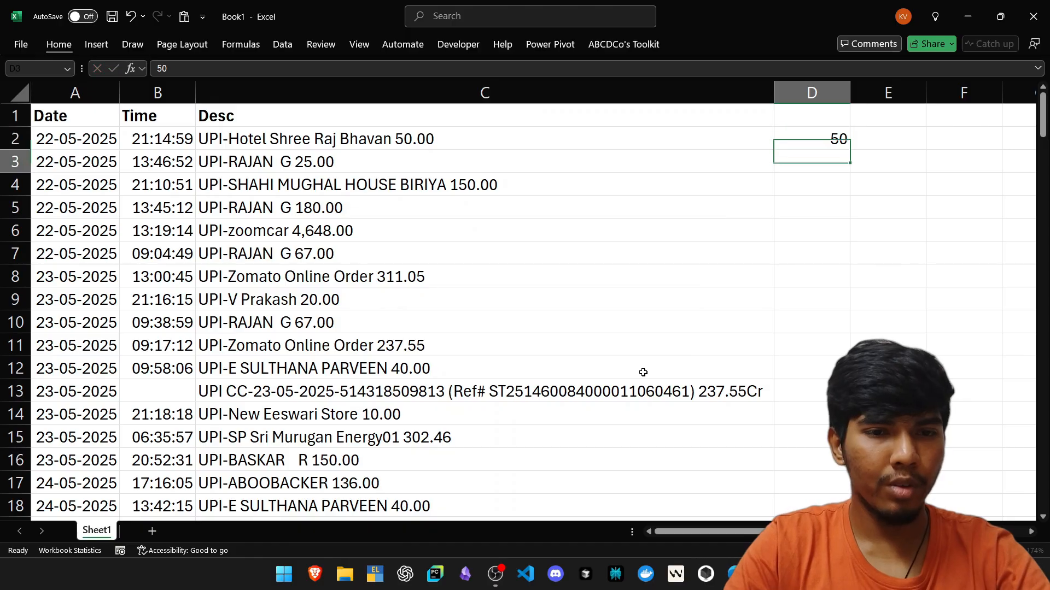
{"action": "type", "text": "25"}
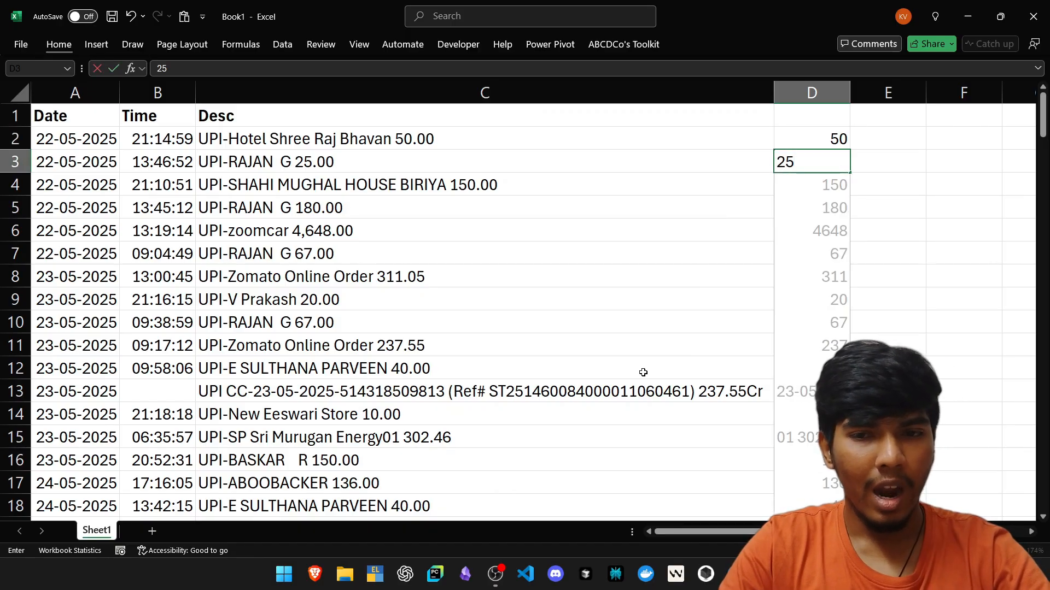
{"action": "key", "text": "Return"}
{"action": "key", "text": "ctrl+e"}
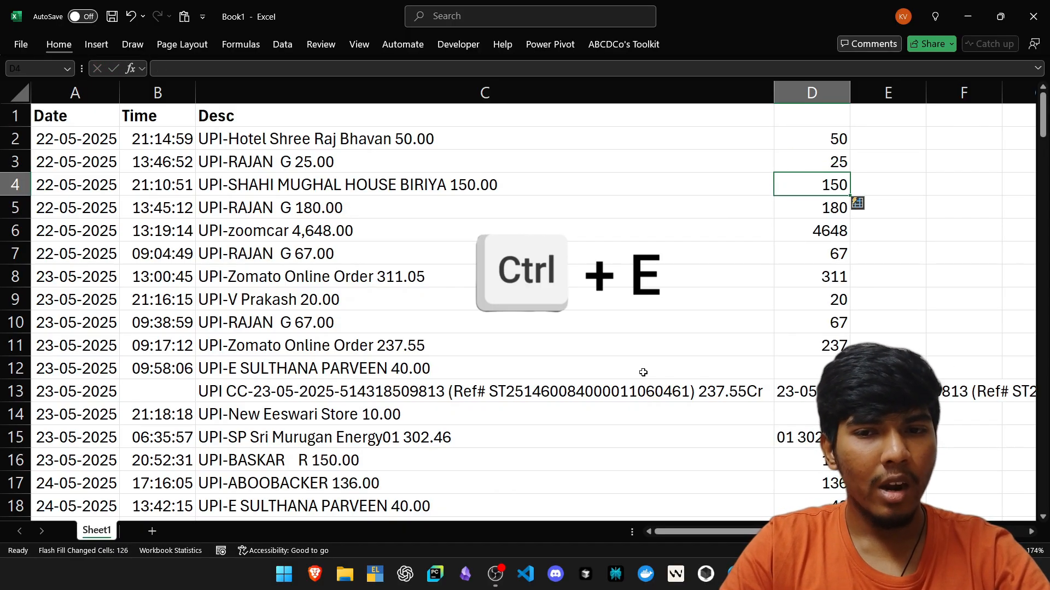
Step: Compare the Flash Fill amounts in the first transaction rows of column D with their descriptions
{"action": "key", "text": "shift+space"}
{"action": "key", "text": "shift+Up"}
{"action": "key", "text": "shift+Up"}
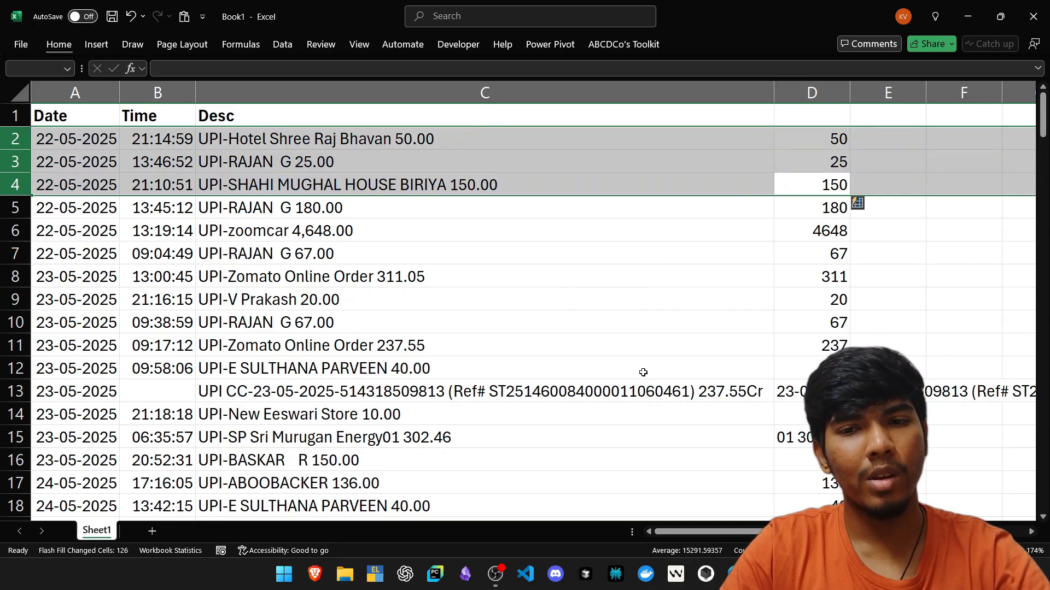
{"action": "key", "text": "Up"}
{"action": "key", "text": "shift+space"}
{"action": "key", "text": "shift+Up"}
{"action": "key", "text": "Up"}
{"action": "key", "text": "shift+space"}
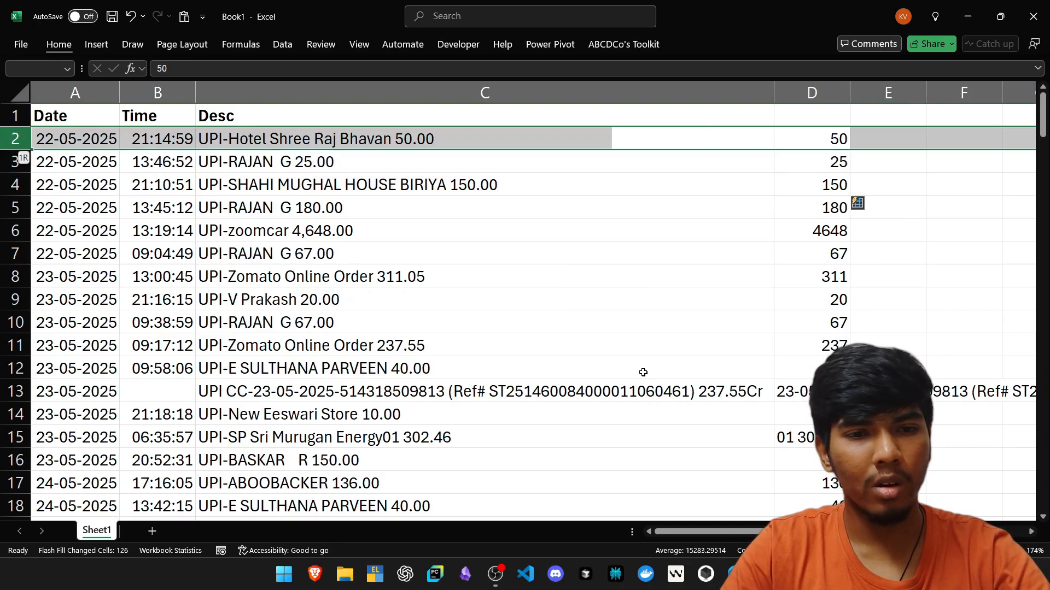
{"action": "key", "text": "shift+Down"}
{"action": "key", "text": "Down"}
{"action": "key", "text": "Up"}
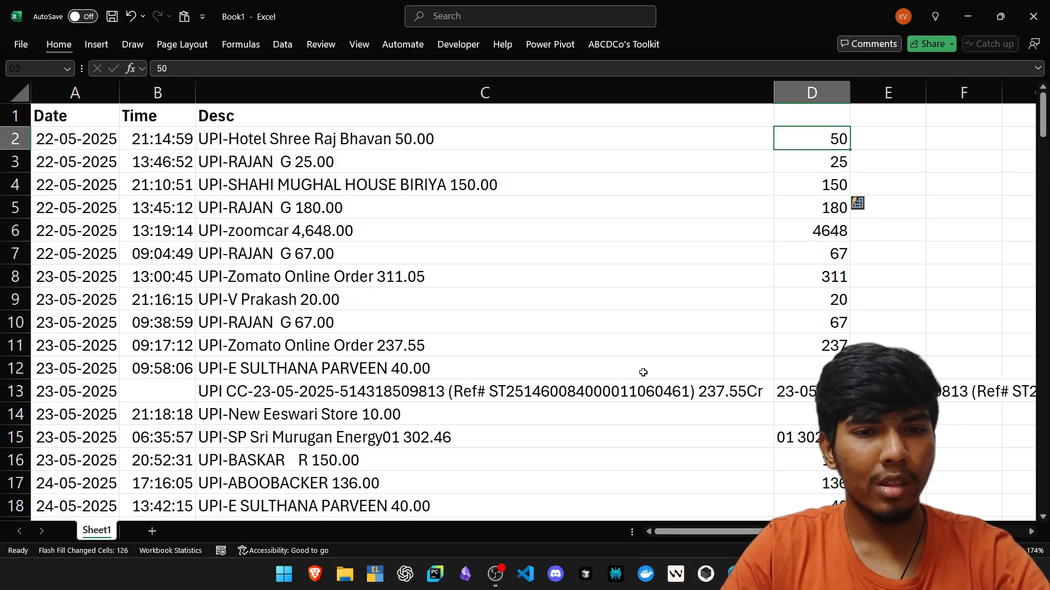
{"action": "key", "text": "Left"}
{"action": "key", "text": "Down"}
{"action": "key", "text": "Up"}
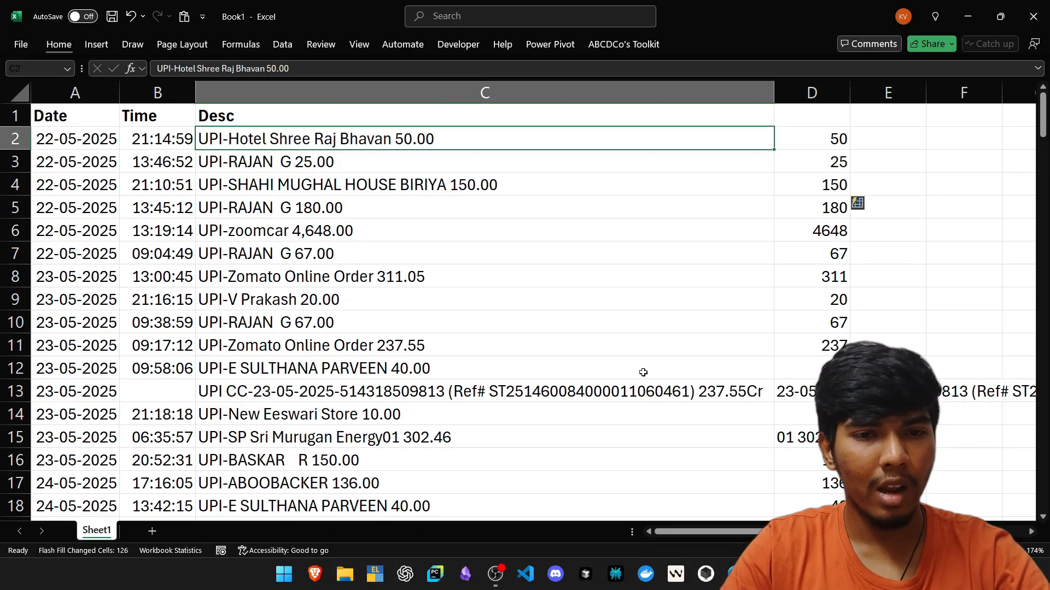
{"action": "key", "text": "shift+Down"}
{"action": "key", "text": "Right"}
{"action": "key", "text": "Down"}
{"action": "key", "text": "Down"}
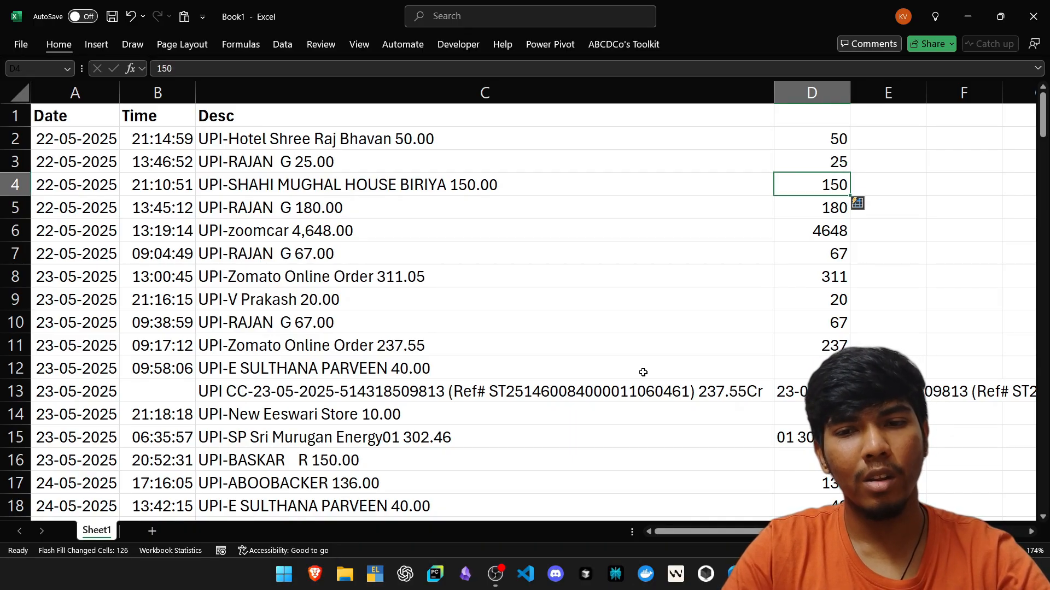
{"action": "key", "text": "Down"}
{"action": "key", "text": "Up"}
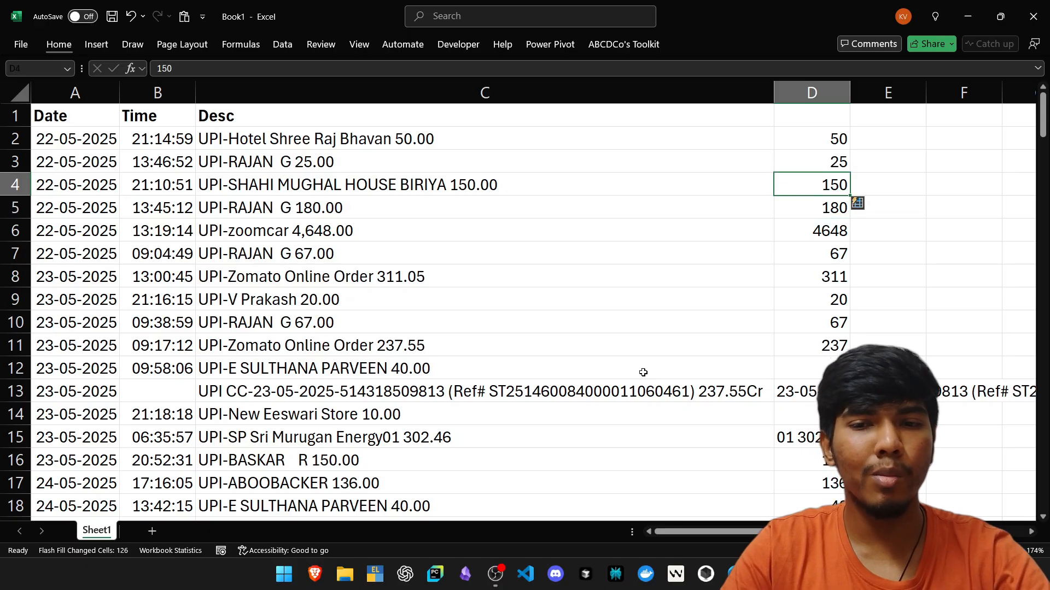
{"action": "key", "text": "shift+space"}
{"action": "key", "text": "shift+Down"}
{"action": "key", "text": "Down"}
{"action": "key", "text": "Up"}
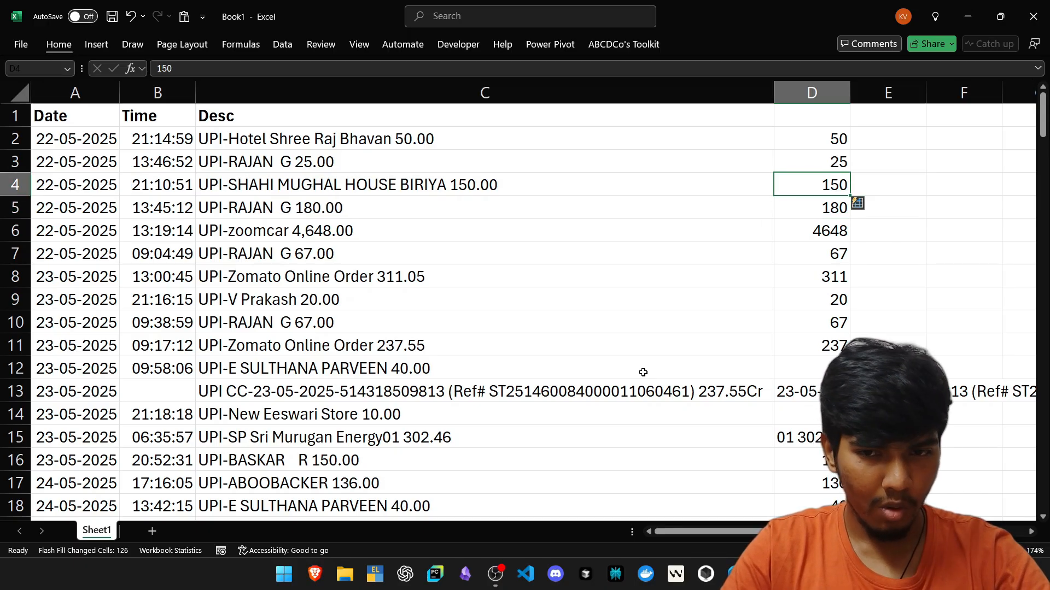
{"action": "key", "text": "shift+space"}
{"action": "key", "text": "shift+Down"}
{"action": "key", "text": "shift+Down"}
{"action": "key", "text": "Down"}
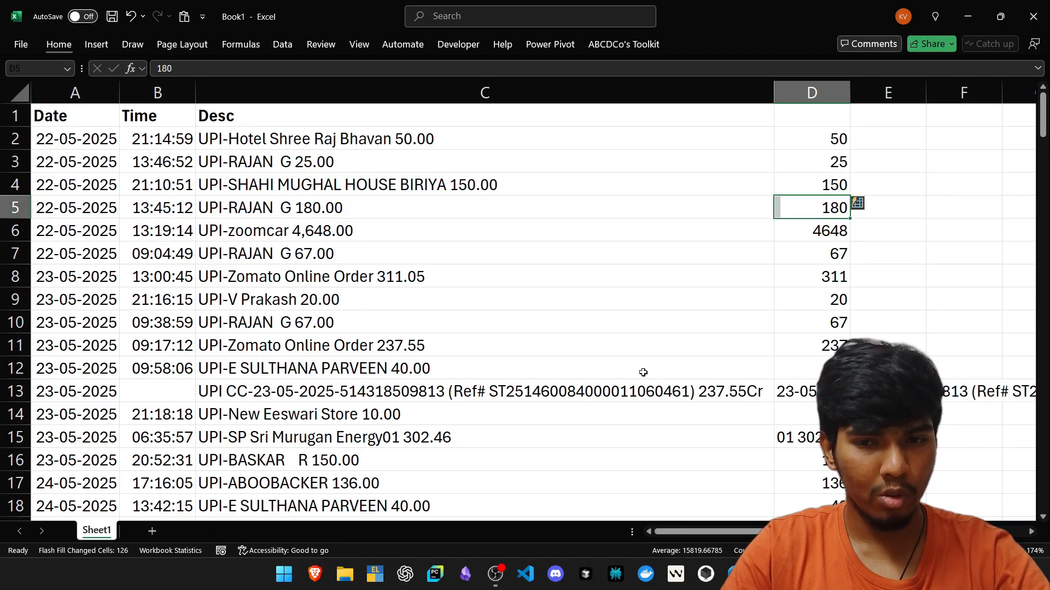
Step: Replace the wrongly extracted text in D13 with the amount 237
{"action": "key", "text": "Down"}
{"action": "key", "text": "Down"}
{"action": "key", "text": "Down"}
{"action": "key", "text": "Down"}
{"action": "key", "text": "Down"}
{"action": "key", "text": "Down"}
{"action": "key", "text": "Down"}
{"action": "key", "text": "Down"}
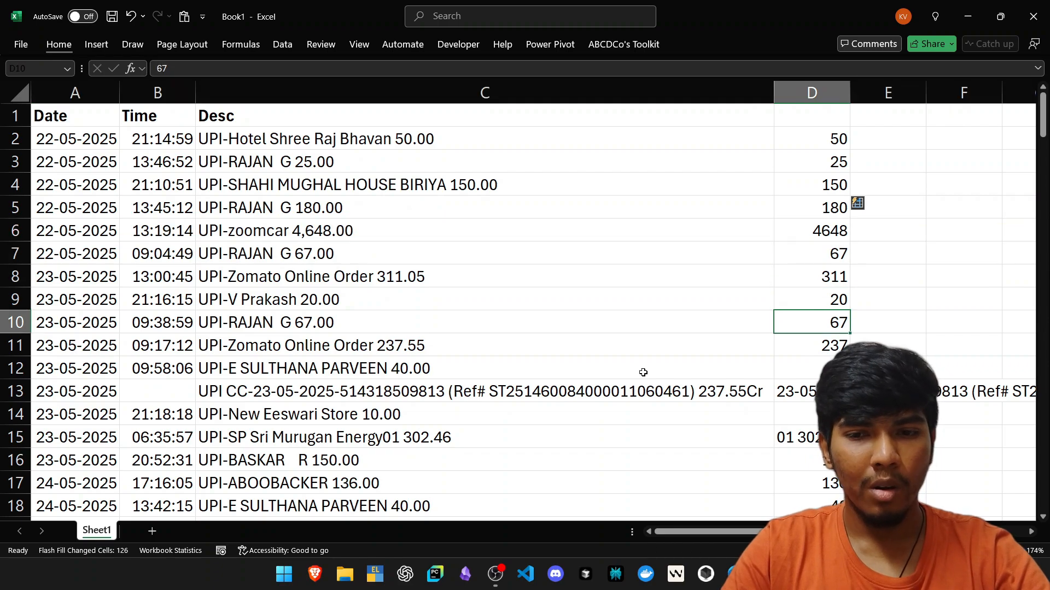
{"action": "key", "text": "shift+space"}
{"action": "key", "text": "Down"}
{"action": "key", "text": "Up"}
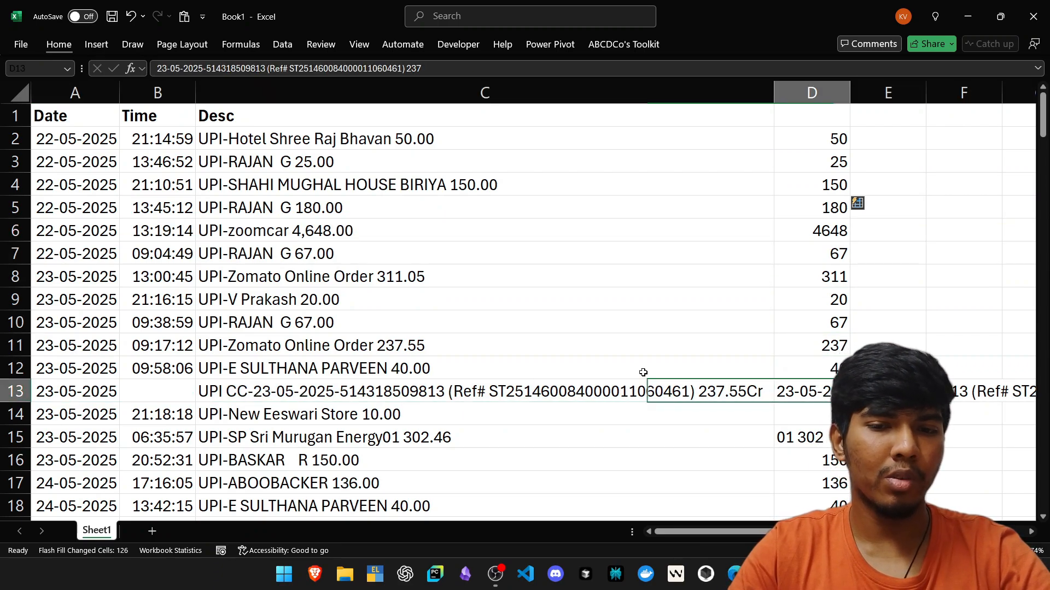
{"action": "type", "text": "237"}
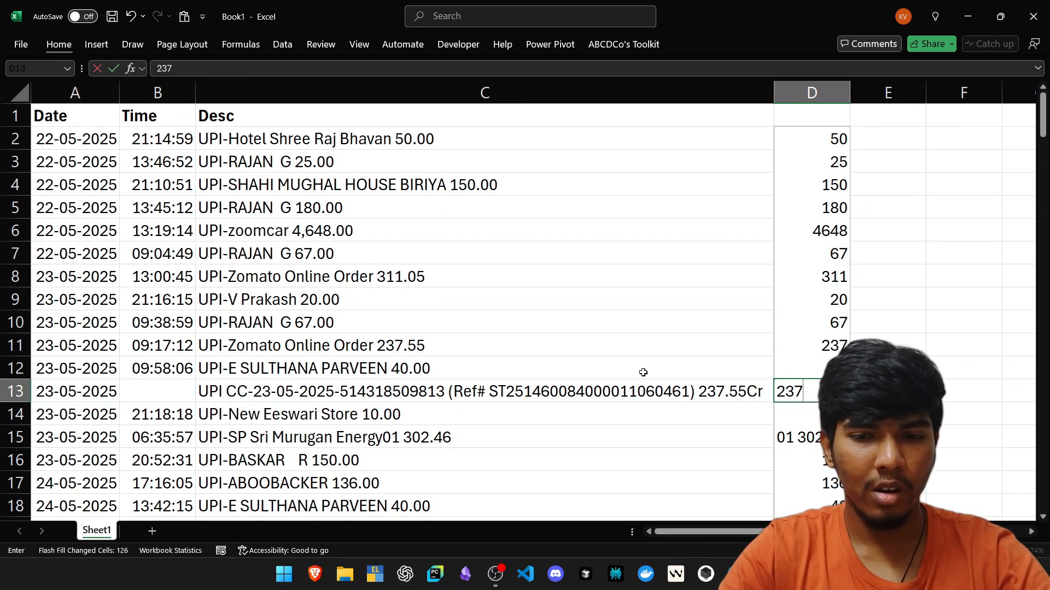
{"action": "key", "text": "Return"}
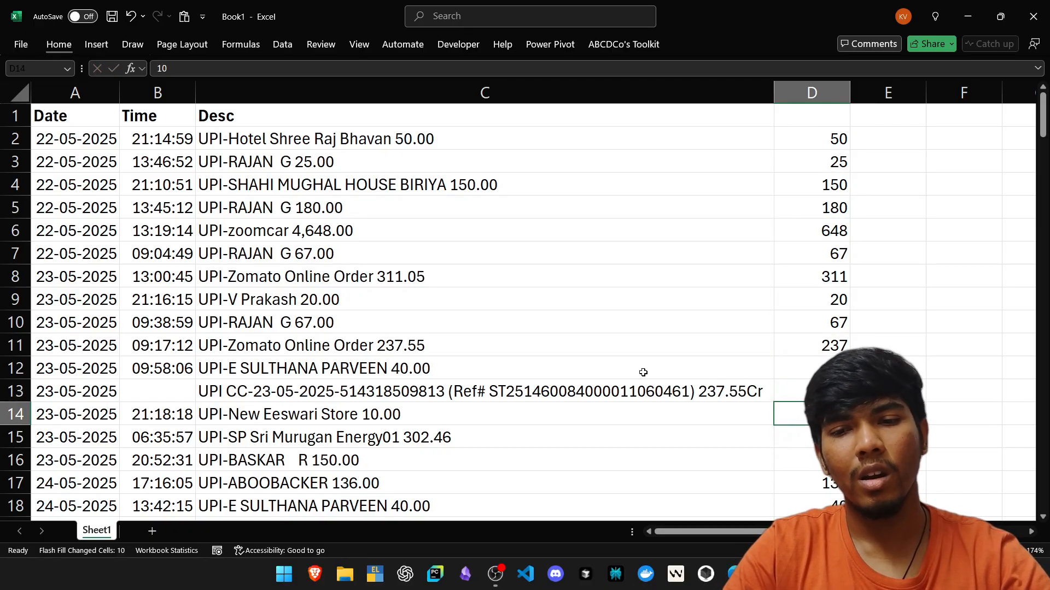
Step: Review the Flash Fill amounts further down column D against the descriptions beside them
{"action": "key", "text": "Down"}
{"action": "key", "text": "Down"}
{"action": "key", "text": "Down"}
{"action": "key", "text": "Down"}
{"action": "key", "text": "Down"}
{"action": "key", "text": "Down"}
{"action": "key", "text": "Down"}
{"action": "key", "text": "Down"}
{"action": "key", "text": "Down"}
{"action": "key", "text": "Down"}
{"action": "key", "text": "Down"}
{"action": "key", "text": "Down"}
{"action": "key", "text": "Down"}
{"action": "key", "text": "Down"}
{"action": "key", "text": "Down"}
{"action": "key", "text": "Down"}
{"action": "key", "text": "Down"}
{"action": "key", "text": "Down"}
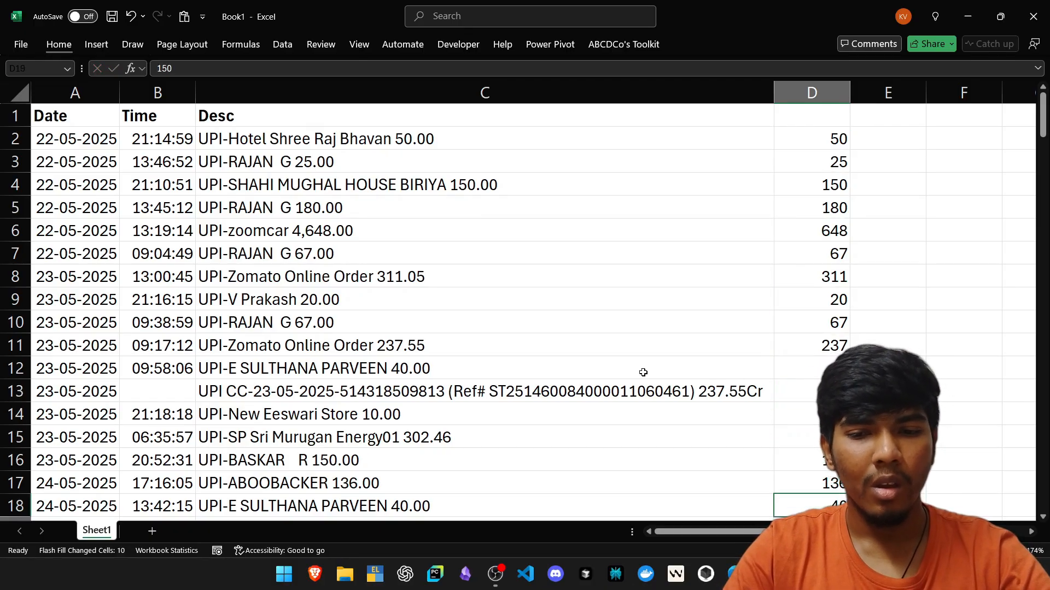
{"action": "key", "text": "Down"}
{"action": "key", "text": "Down"}
{"action": "key", "text": "Down"}
{"action": "key", "text": "Down"}
{"action": "key", "text": "Down"}
{"action": "key", "text": "Down"}
{"action": "key", "text": "Down"}
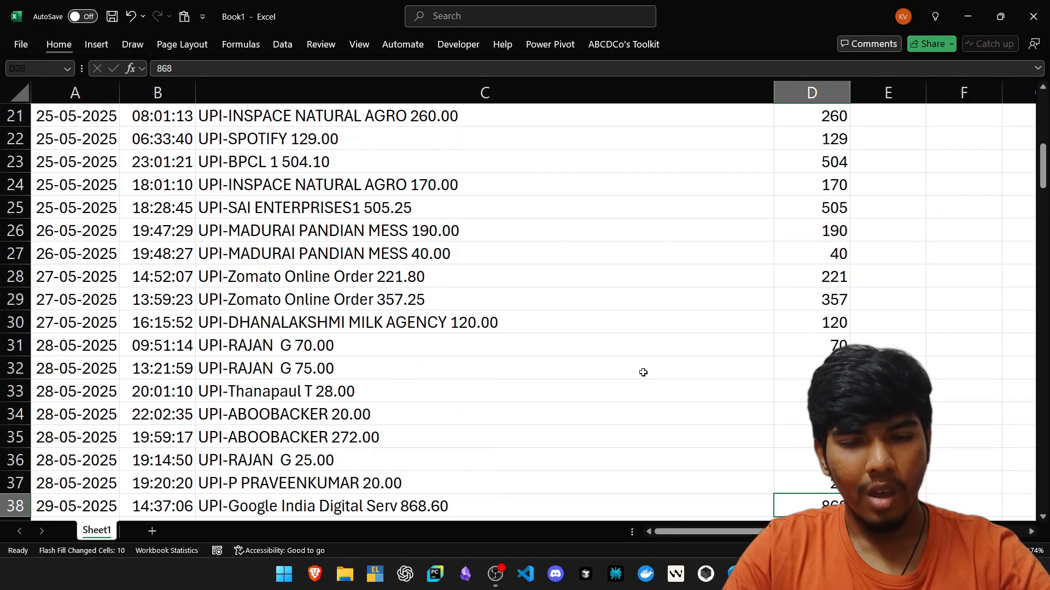
Step: Compare the Flash Fill amounts in column D with their descriptions from row 38 down to about row 92
{"action": "key", "text": "Down"}
{"action": "key", "text": "Down"}
{"action": "key", "text": "Down"}
{"action": "key", "text": "Down"}
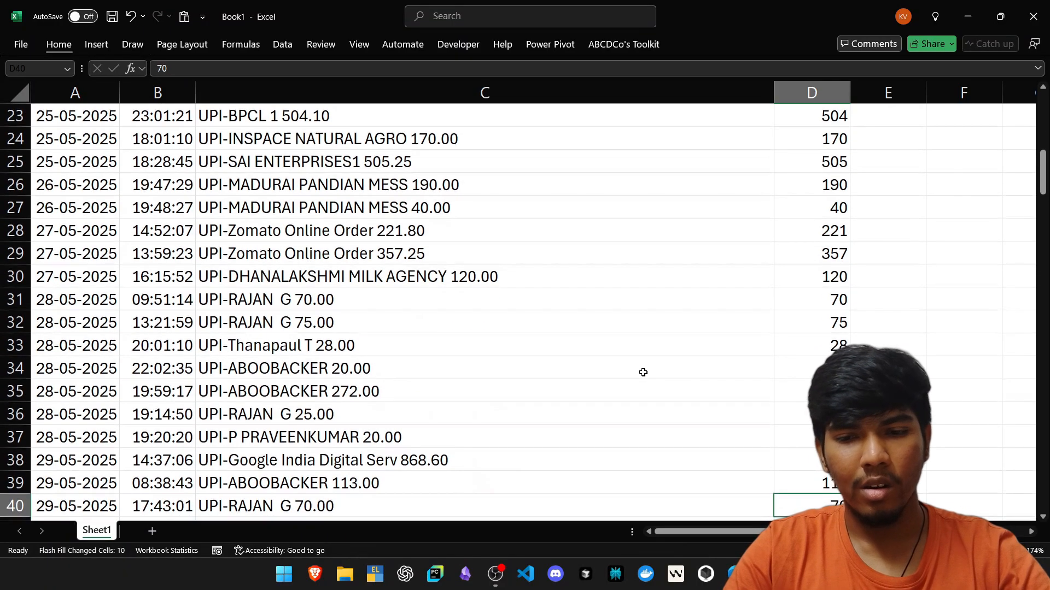
{"action": "key", "text": "Down"}
{"action": "key", "text": "Down"}
{"action": "key", "text": "Down"}
{"action": "key", "text": "Down"}
{"action": "key", "text": "Down"}
{"action": "key", "text": "Down"}
{"action": "key", "text": "Down"}
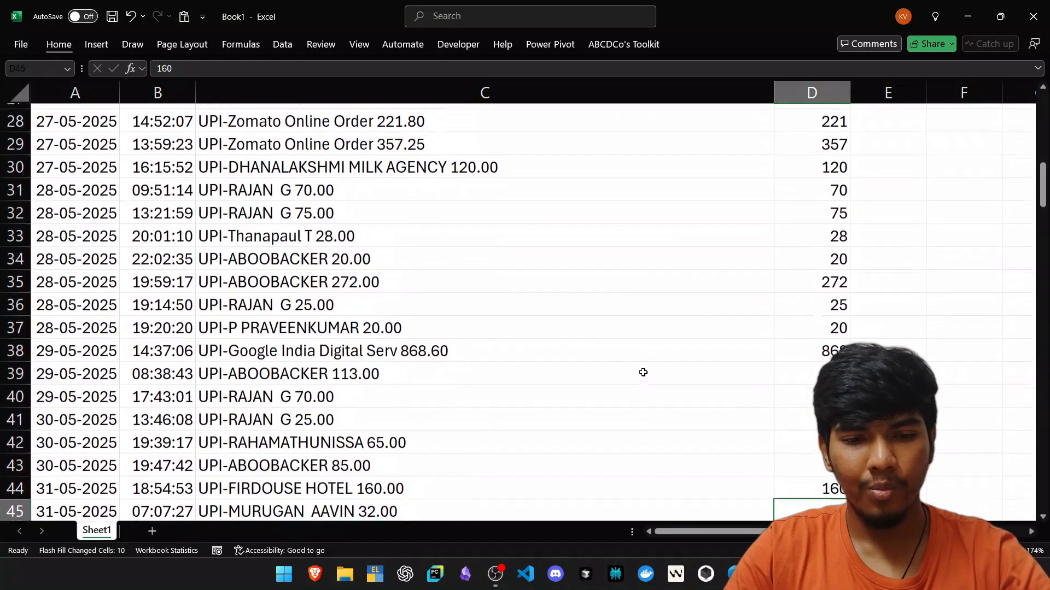
{"action": "key", "text": "Down"}
{"action": "key", "text": "Down"}
{"action": "key", "text": "Down"}
{"action": "key", "text": "Down"}
{"action": "key", "text": "Down"}
{"action": "key", "text": "Down"}
{"action": "key", "text": "Down"}
{"action": "key", "text": "Down"}
{"action": "key", "text": "Down"}
{"action": "key", "text": "Down"}
{"action": "key", "text": "Down"}
{"action": "key", "text": "Down"}
{"action": "key", "text": "Down"}
{"action": "key", "text": "Down"}
{"action": "key", "text": "Down"}
{"action": "key", "text": "Down"}
{"action": "key", "text": "Down"}
{"action": "key", "text": "Down"}
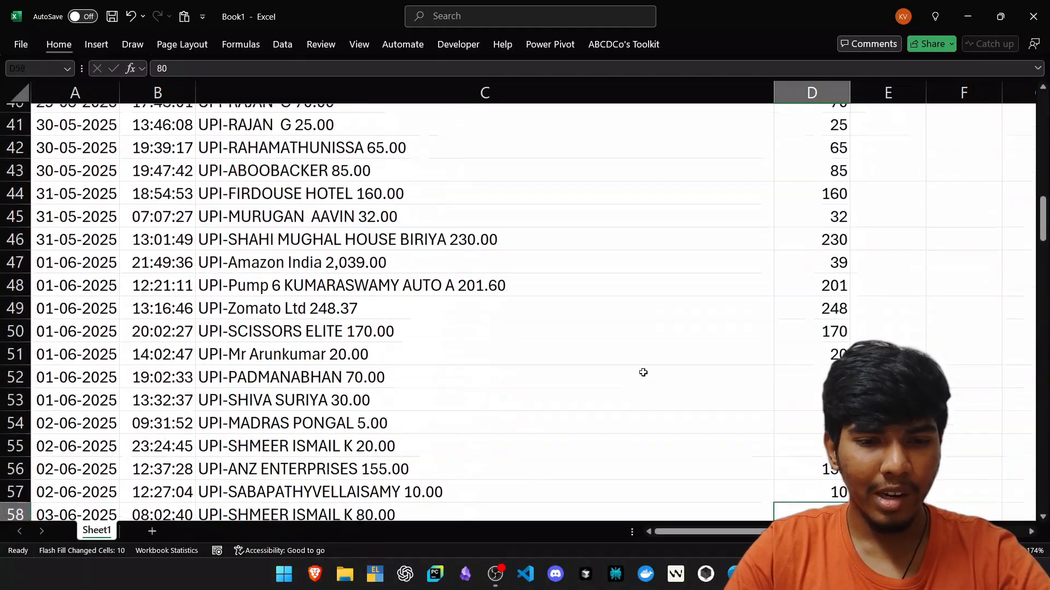
{"action": "key", "text": "Down"}
{"action": "key", "text": "Down"}
{"action": "key", "text": "Down"}
{"action": "key", "text": "Down"}
{"action": "key", "text": "Down"}
{"action": "key", "text": "Down"}
{"action": "key", "text": "Down"}
{"action": "key", "text": "Down"}
{"action": "key", "text": "Down"}
{"action": "key", "text": "Down"}
{"action": "key", "text": "Down"}
{"action": "key", "text": "Down"}
{"action": "key", "text": "Down"}
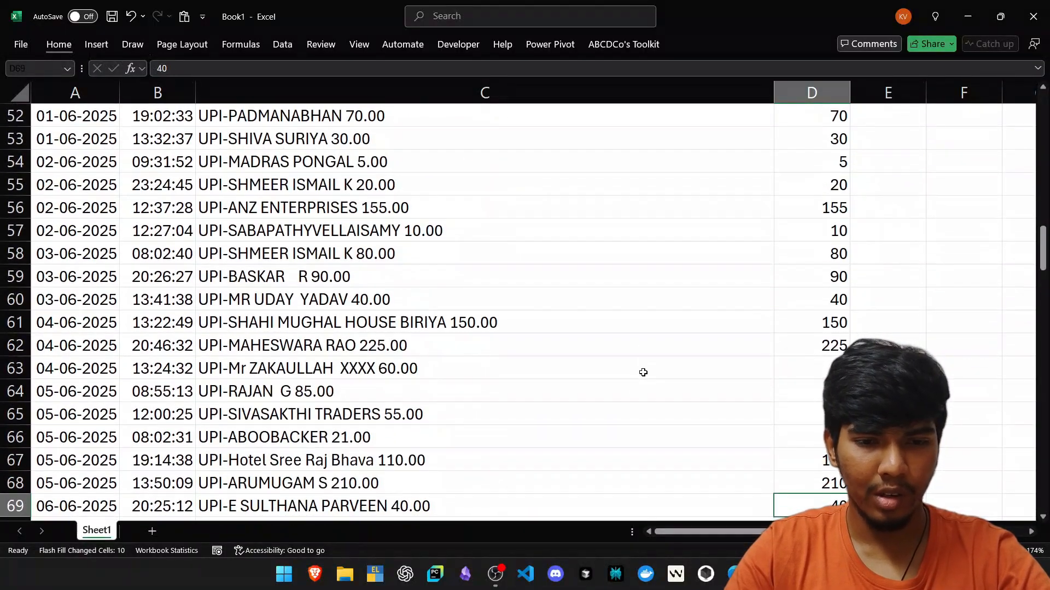
{"action": "scroll", "coordinate": [643, 372], "scroll_direction": "down", "scroll_amount": 2}
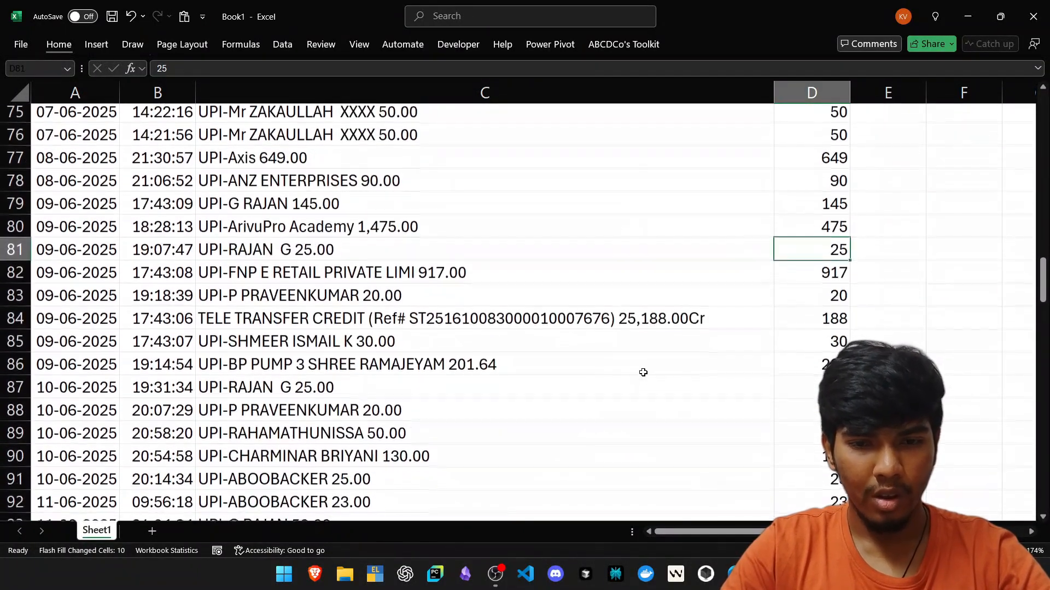
Step: Correct the tele transfer credit amount in D84 to 25188
{"action": "left_click", "coordinate": [678, 316]}
{"action": "key", "text": "shift+space"}
{"action": "key", "text": "Right"}
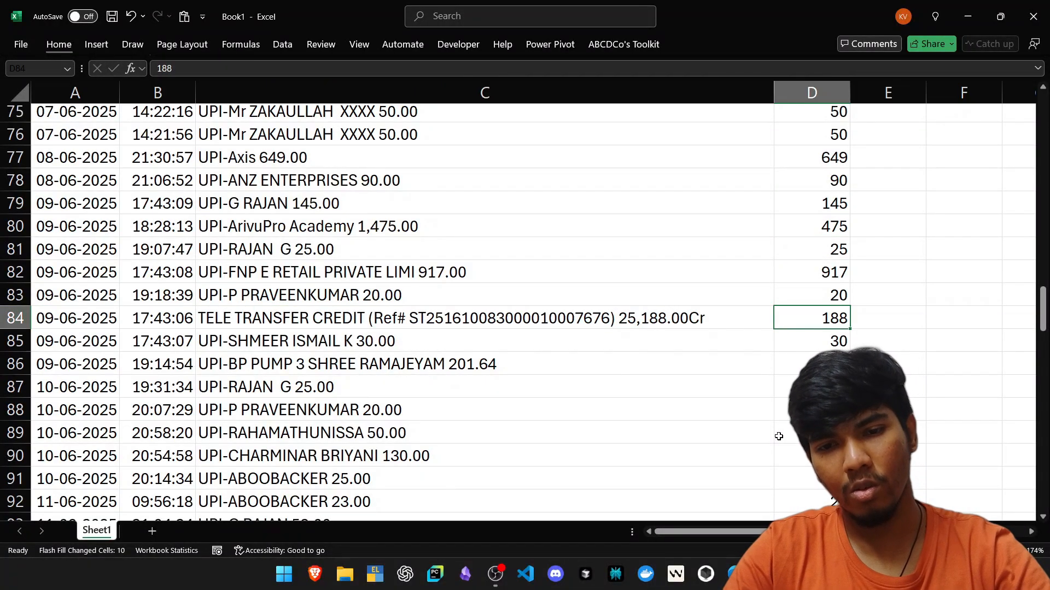
{"action": "key", "text": "F2"}
{"action": "key", "text": "Left"}
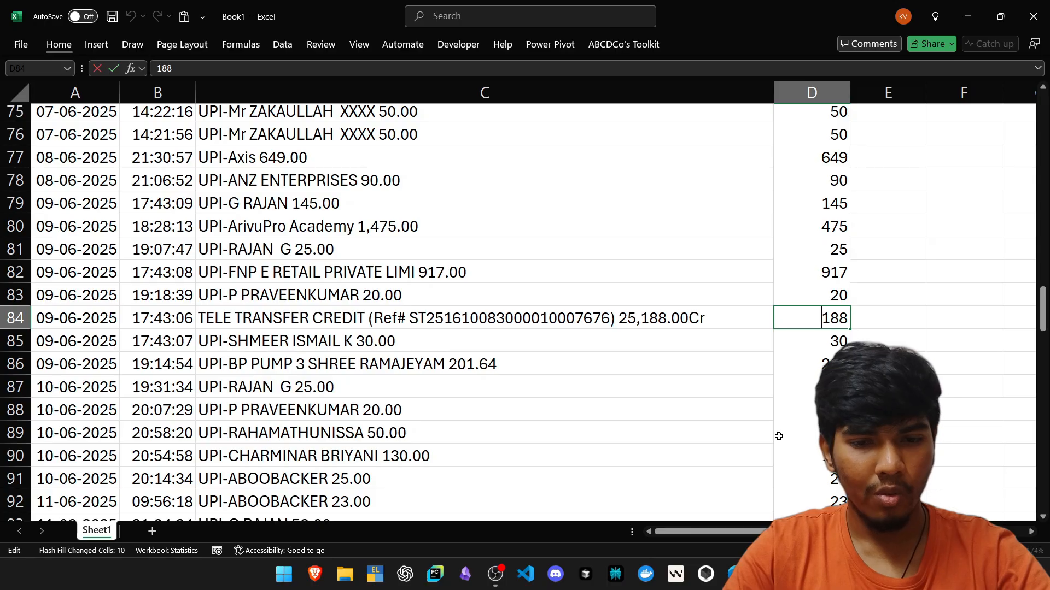
{"action": "type", "text": "25"}
{"action": "key", "text": "Return"}
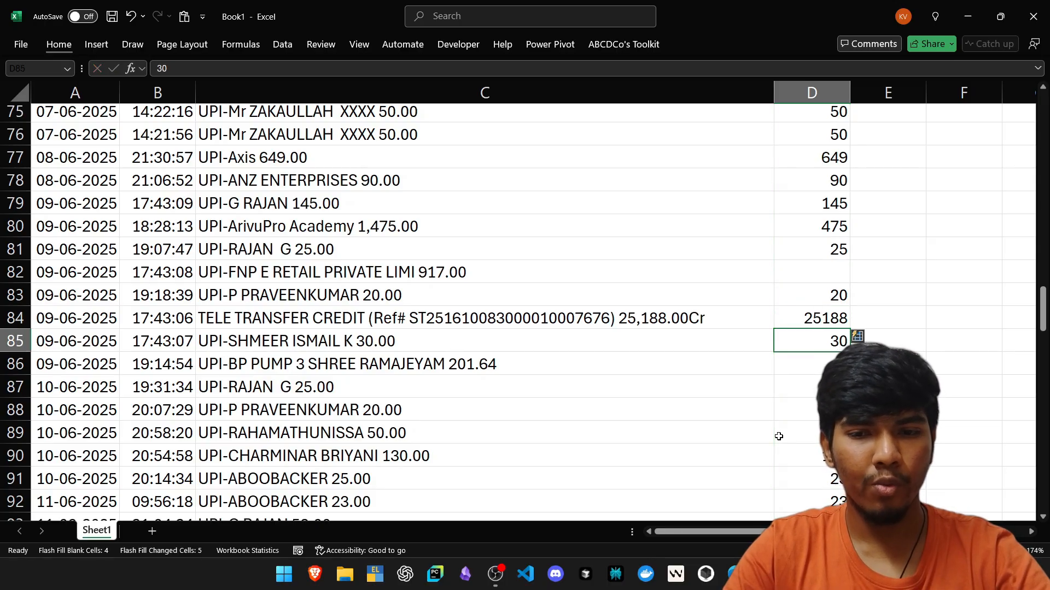
Step: Enter the missing amount 917 in D82 for the FNP E Retail transaction
{"action": "key", "text": "Up"}
{"action": "key", "text": "shift+space"}
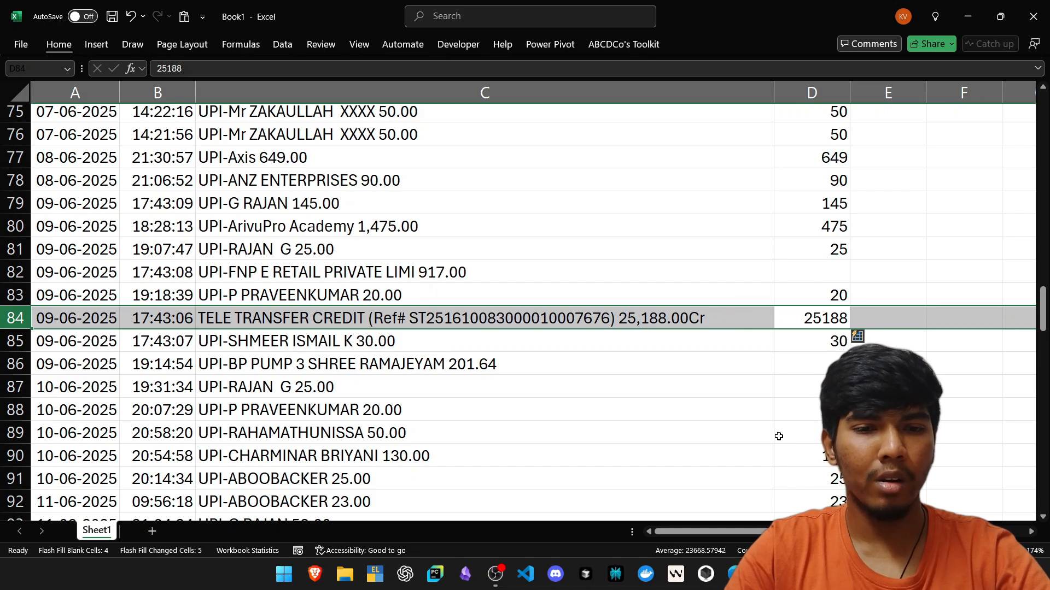
{"action": "key", "text": "Up"}
{"action": "key", "text": "Up"}
{"action": "key", "text": "shift+space"}
{"action": "key", "text": "Up"}
{"action": "key", "text": "Down"}
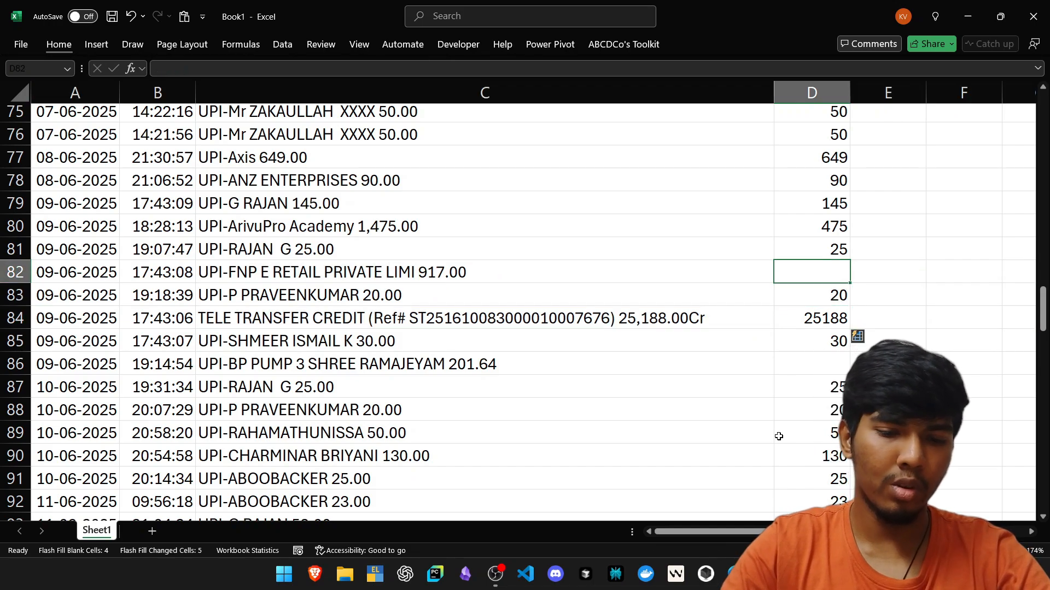
{"action": "type", "text": "917"}
{"action": "key", "text": "Return"}
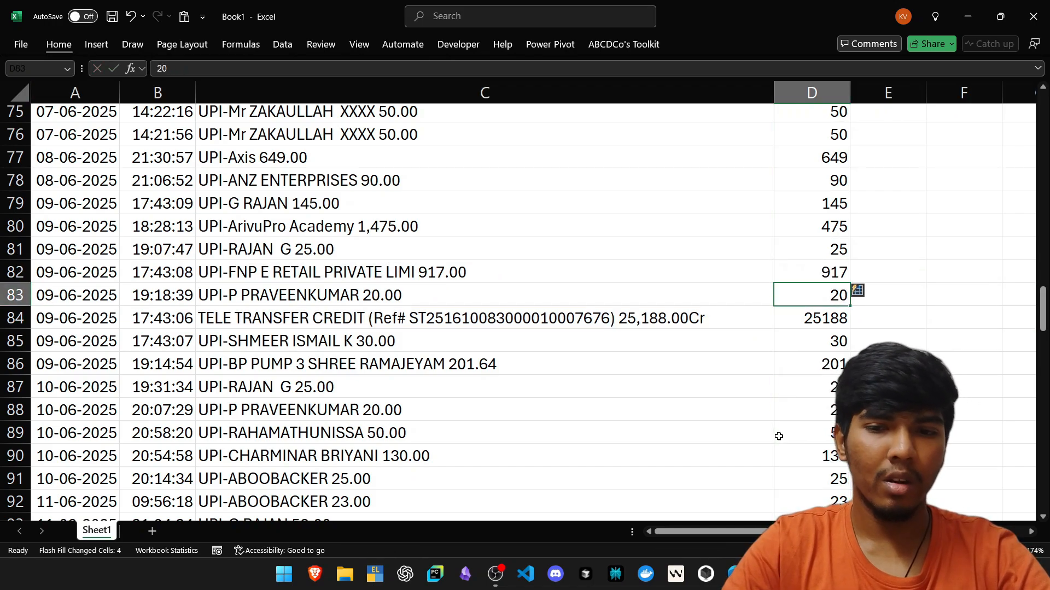
Step: Check the column D amounts below row 83 against their descriptions, down to the end of the list
{"action": "key", "text": "Down"}
{"action": "key", "text": "Down"}
{"action": "key", "text": "Down"}
{"action": "key", "text": "Down"}
{"action": "key", "text": "Down"}
{"action": "key", "text": "Down"}
{"action": "key", "text": "Down"}
{"action": "key", "text": "Down"}
{"action": "key", "text": "Down"}
{"action": "key", "text": "Down"}
{"action": "key", "text": "Down"}
{"action": "key", "text": "Down"}
{"action": "key", "text": "Down"}
{"action": "key", "text": "Down"}
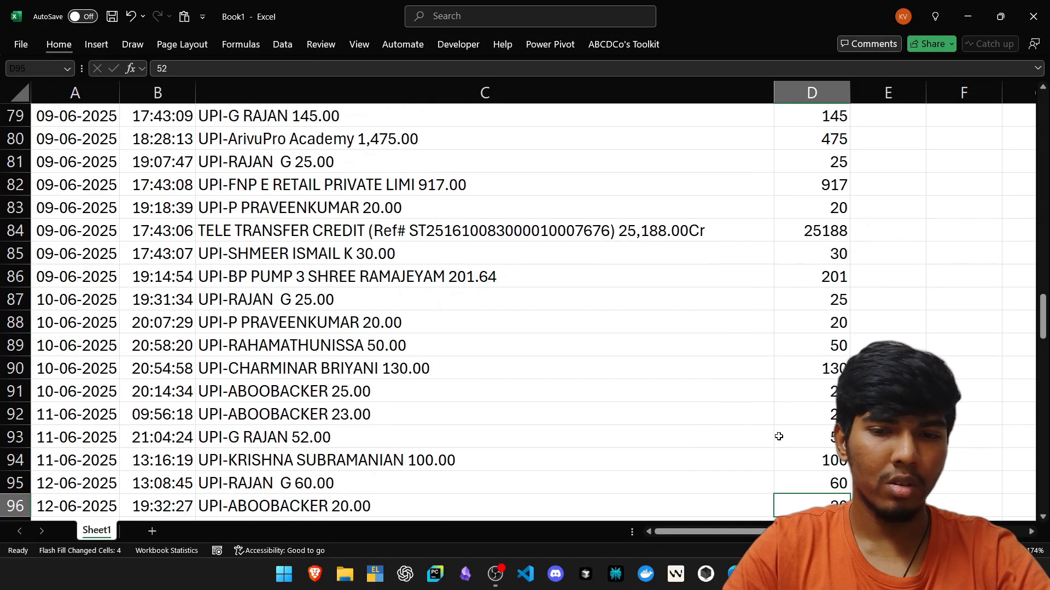
{"action": "key", "text": "ctrl+Down"}
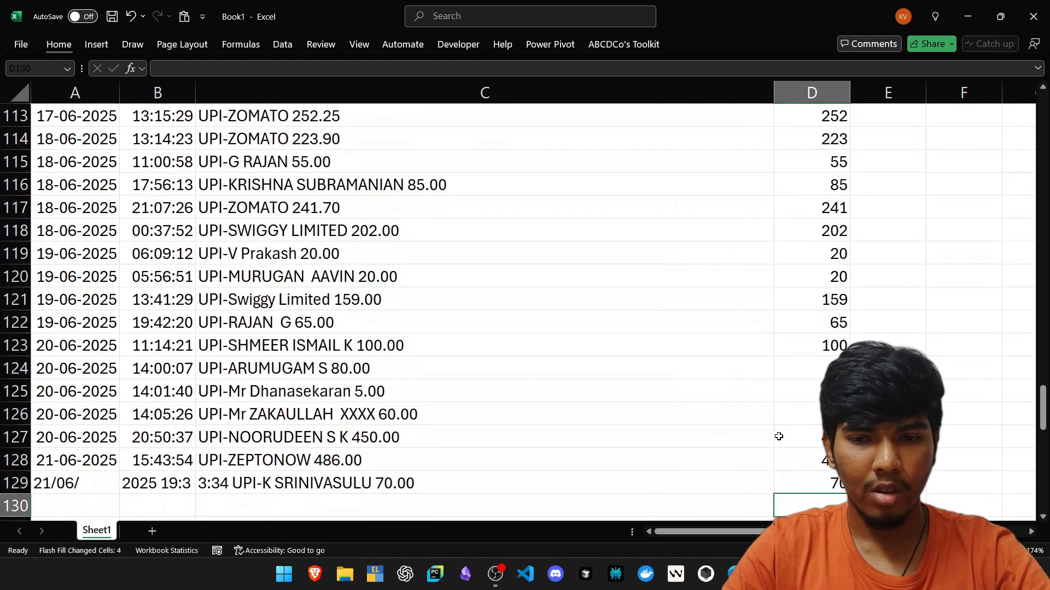
Step: Review the column D amounts against the descriptions from the last transaction row back up to row 75
{"action": "key", "text": "Up"}
{"action": "key", "text": "Up"}
{"action": "key", "text": "Up"}
{"action": "key", "text": "Up"}
{"action": "key", "text": "Up"}
{"action": "key", "text": "Up"}
{"action": "key", "text": "Up"}
{"action": "key", "text": "Up"}
{"action": "key", "text": "Up"}
{"action": "key", "text": "Down"}
{"action": "key", "text": "Down"}
{"action": "key", "text": "Down"}
{"action": "key", "text": "Down"}
{"action": "key", "text": "Down"}
{"action": "key", "text": "Up"}
{"action": "key", "text": "Up"}
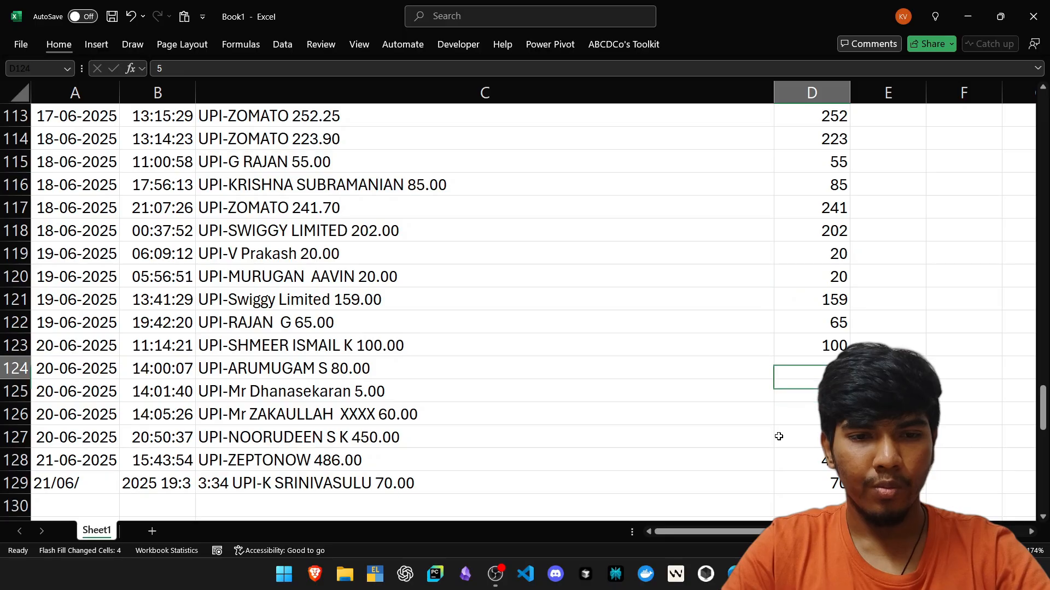
{"action": "key", "text": "Up"}
{"action": "key", "text": "Up"}
{"action": "key", "text": "Up"}
{"action": "key", "text": "Up"}
{"action": "key", "text": "Up"}
{"action": "key", "text": "Up"}
{"action": "key", "text": "Up"}
{"action": "key", "text": "Up"}
{"action": "key", "text": "Up"}
{"action": "key", "text": "Up"}
{"action": "key", "text": "Down"}
{"action": "key", "text": "Down"}
{"action": "key", "text": "Down"}
{"action": "key", "text": "Down"}
{"action": "key", "text": "Up"}
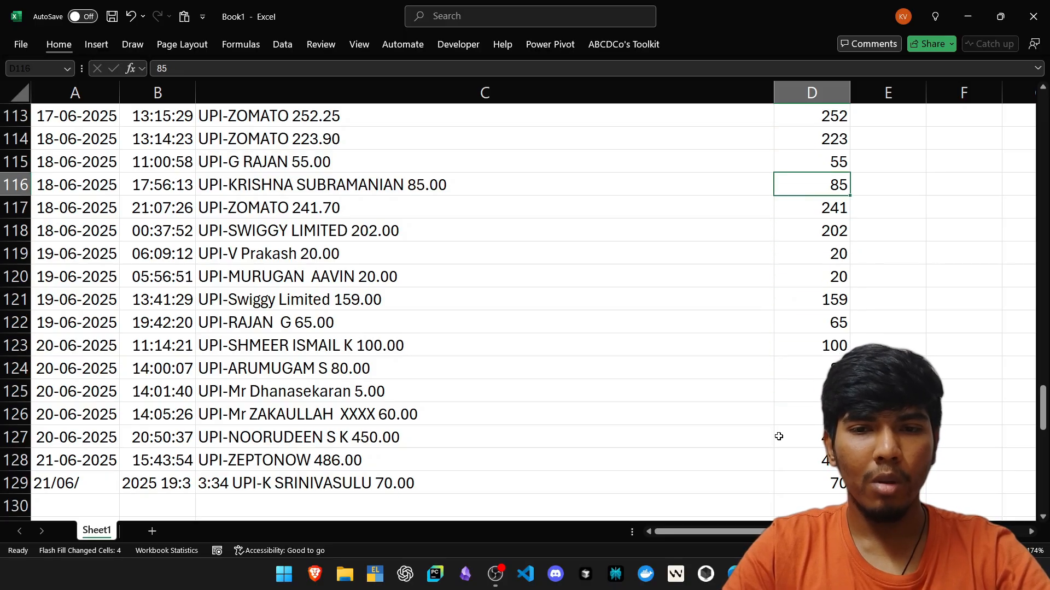
{"action": "key", "text": "Up"}
{"action": "key", "text": "Up"}
{"action": "key", "text": "Up"}
{"action": "key", "text": "Up"}
{"action": "key", "text": "Up"}
{"action": "key", "text": "Up"}
{"action": "key", "text": "Up"}
{"action": "key", "text": "Up"}
{"action": "key", "text": "Up"}
{"action": "key", "text": "Up"}
{"action": "key", "text": "Up"}
{"action": "key", "text": "Up"}
{"action": "key", "text": "Up"}
{"action": "key", "text": "Up"}
{"action": "key", "text": "Up"}
{"action": "key", "text": "Up"}
{"action": "key", "text": "Up"}
{"action": "key", "text": "Up"}
{"action": "key", "text": "Up"}
{"action": "key", "text": "Up"}
{"action": "key", "text": "Up"}
{"action": "key", "text": "Up"}
{"action": "key", "text": "Up"}
{"action": "key", "text": "Up"}
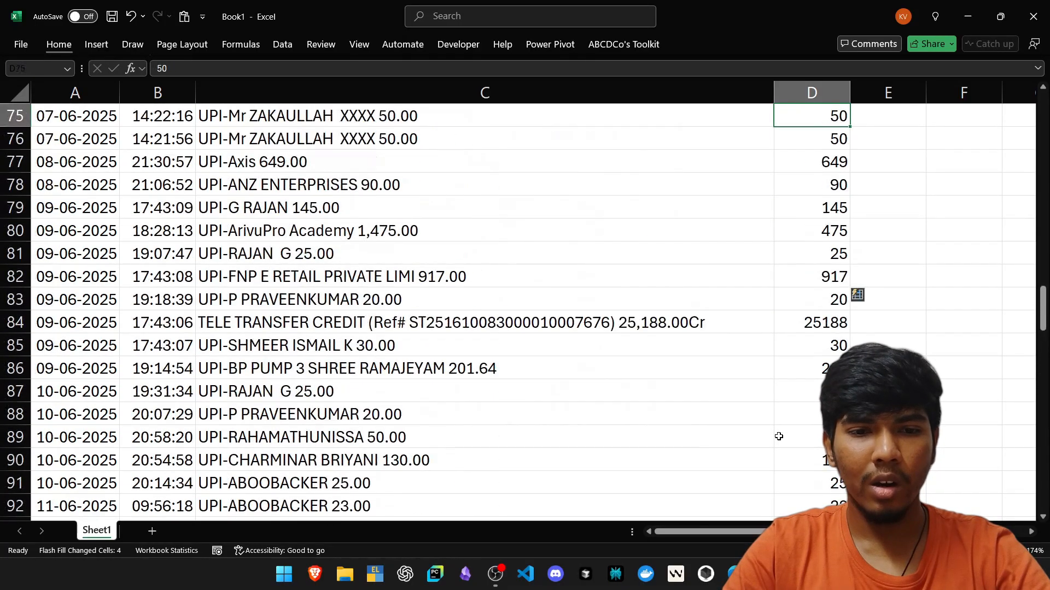
Step: Correct the ArivuPro Academy amount in D80 to 1475
{"action": "key", "text": "Down"}
{"action": "key", "text": "Down"}
{"action": "key", "text": "Down"}
{"action": "key", "text": "Down"}
{"action": "key", "text": "Down"}
{"action": "key", "text": "Up"}
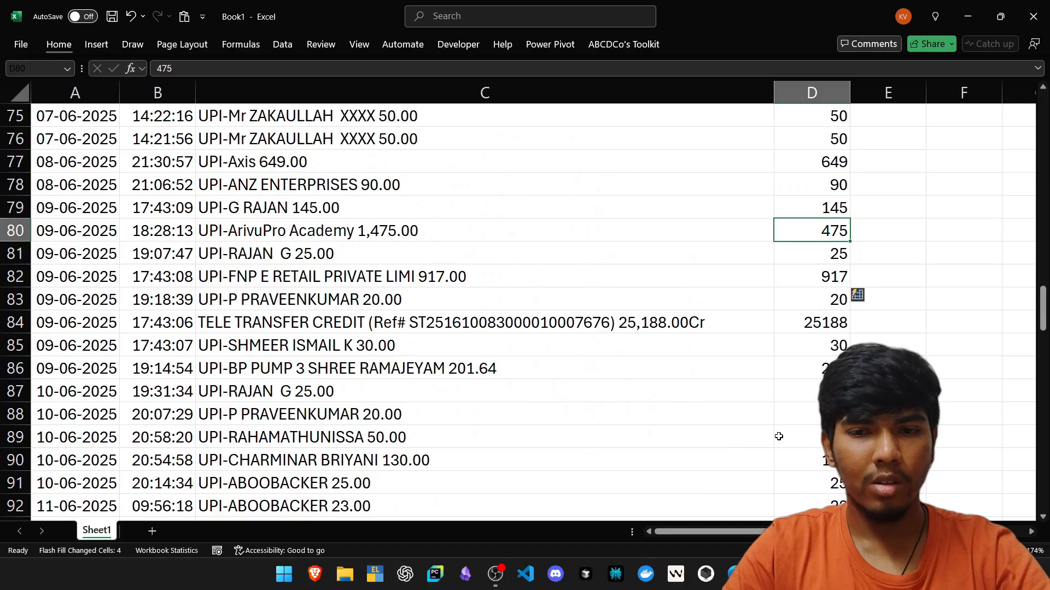
{"action": "key", "text": "shift+space"}
{"action": "key", "text": "Left"}
{"action": "key", "text": "Right"}
{"action": "key", "text": "F2"}
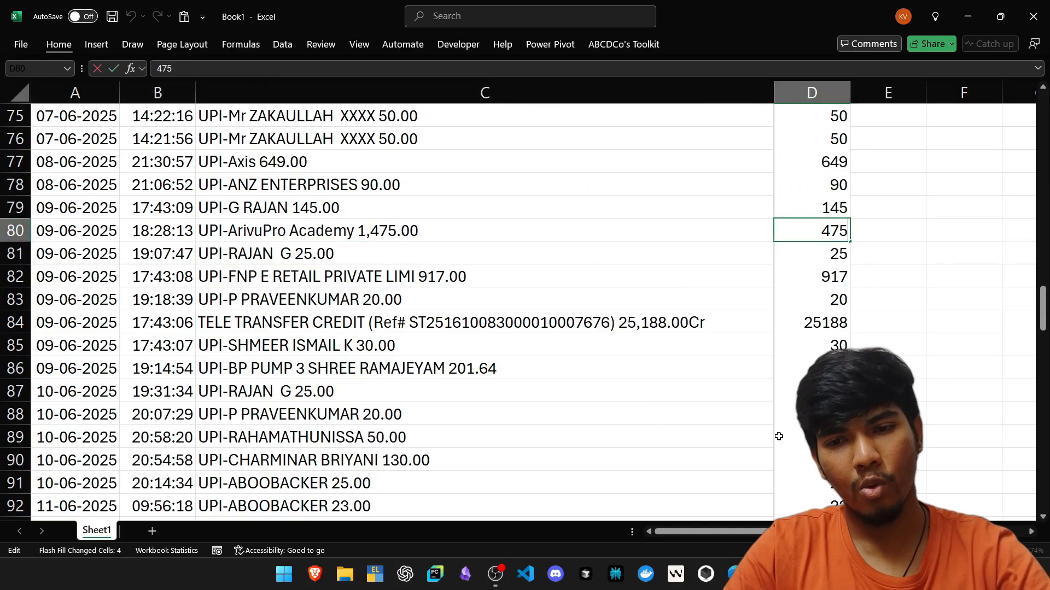
{"action": "key", "text": "Home"}
{"action": "type", "text": "1"}
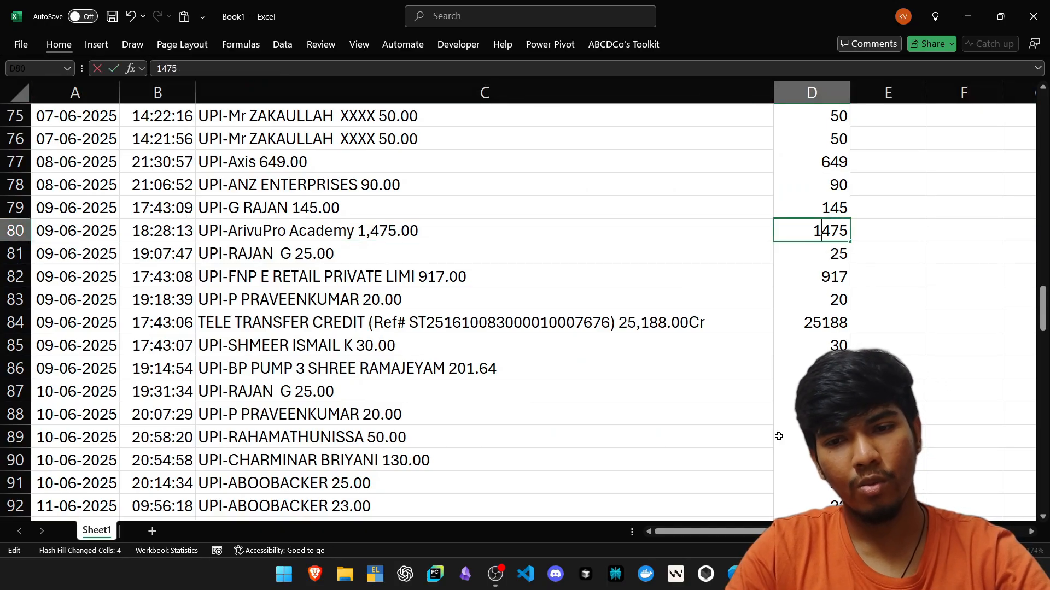
{"action": "key", "text": "Return"}
{"action": "key", "text": "Down"}
{"action": "key", "text": "Down"}
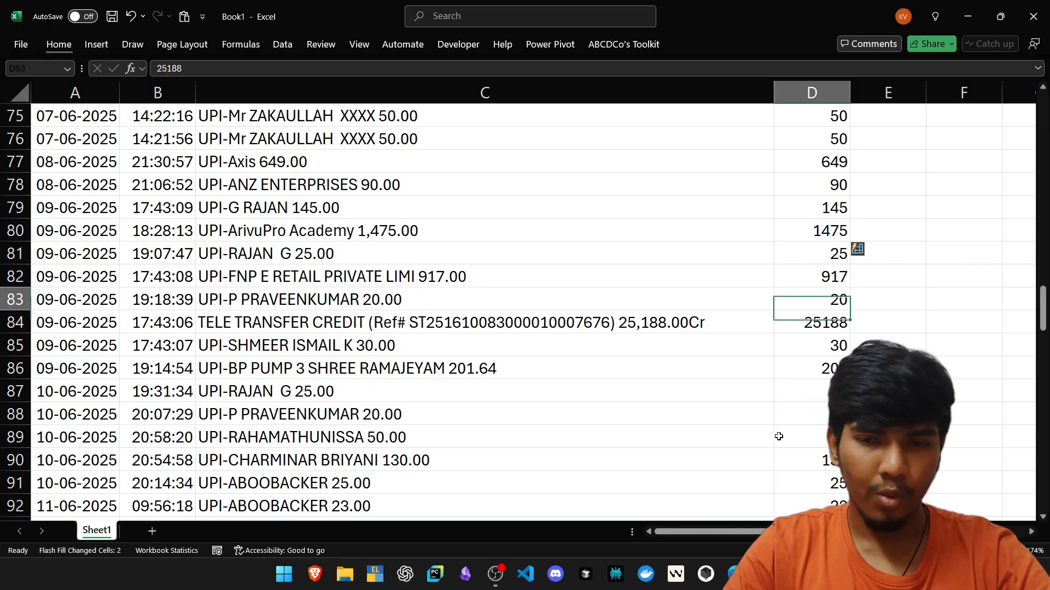
Step: Clear all the Flash Fill amounts from column D, starting at D2
{"action": "key", "text": "ctrl+Up"}
{"action": "key", "text": "Up"}
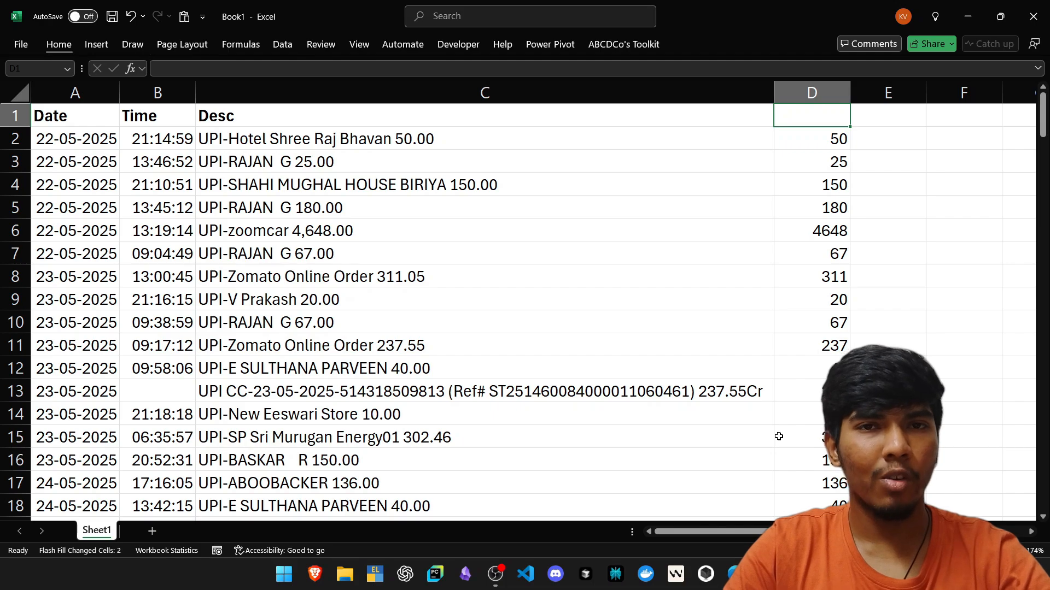
{"action": "key", "text": "Down"}
{"action": "key", "text": "ctrl+shift+Down"}
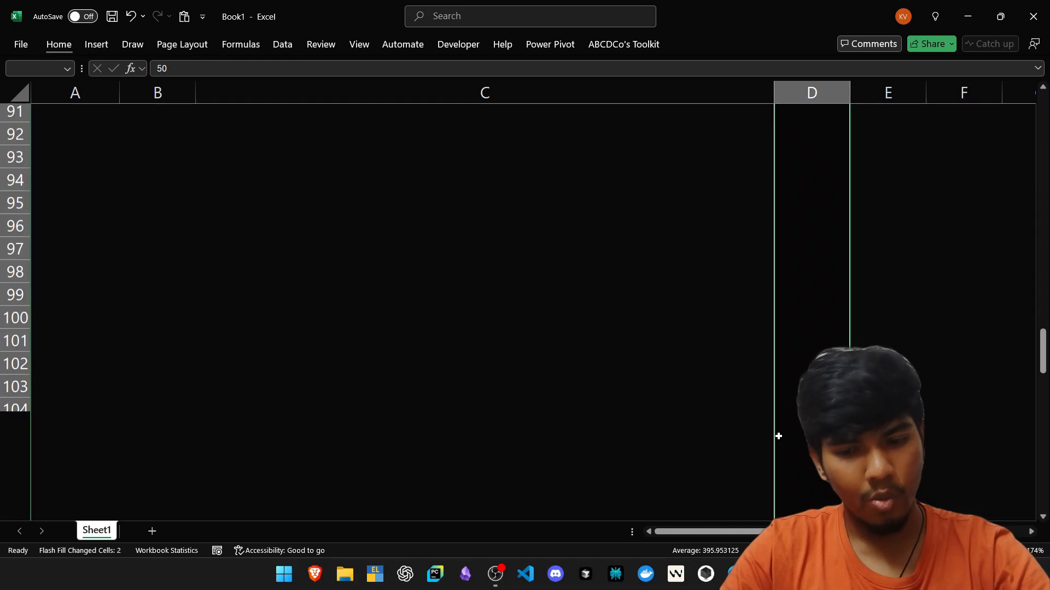
{"action": "key", "text": "Delete"}
{"action": "key", "text": "Up"}
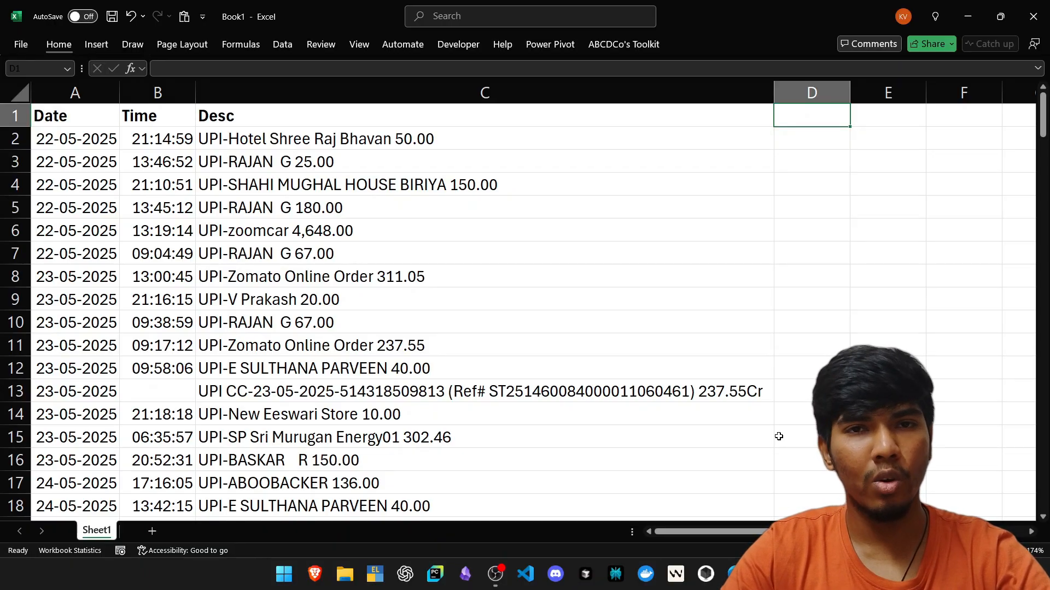
Step: Look over the transaction descriptions in column C, starting from C2
{"action": "key", "text": "Down"}
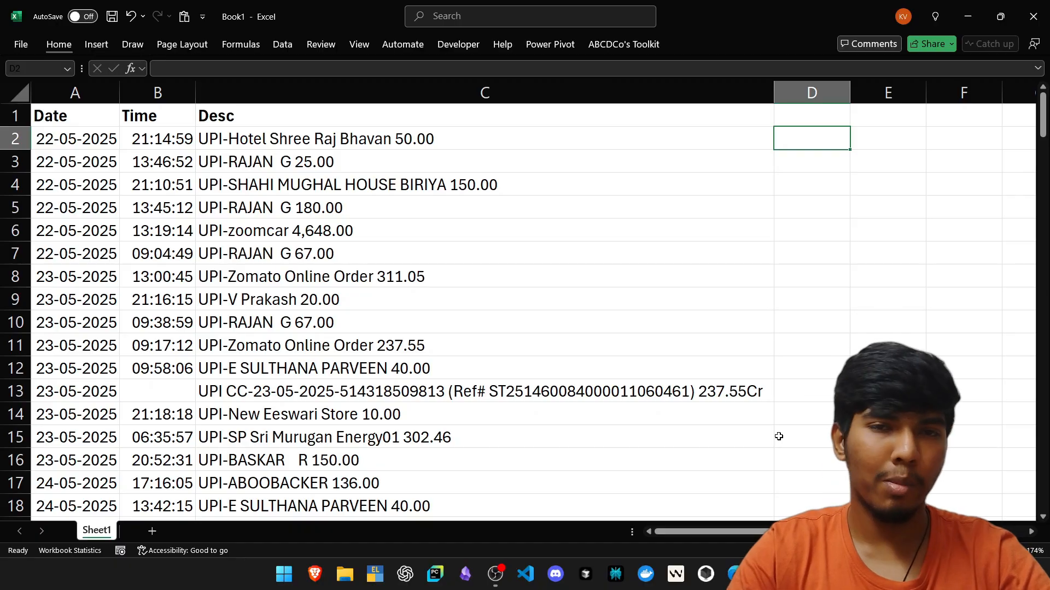
{"action": "key", "text": "Left"}
{"action": "key", "text": "ctrl+space"}
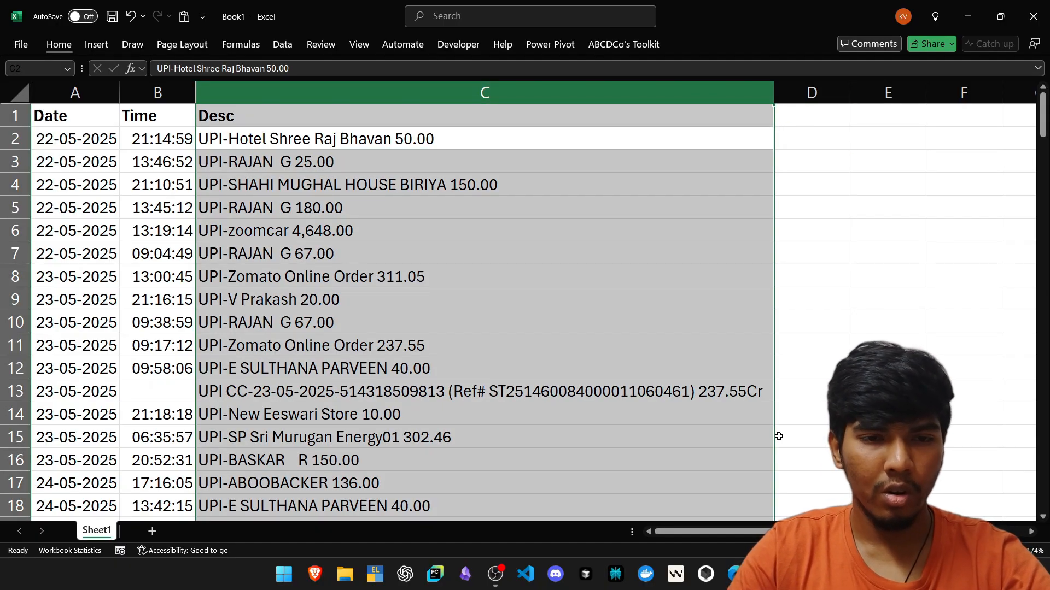
{"action": "key", "text": "Down"}
{"action": "key", "text": "Up"}
{"action": "key", "text": "ctrl+space"}
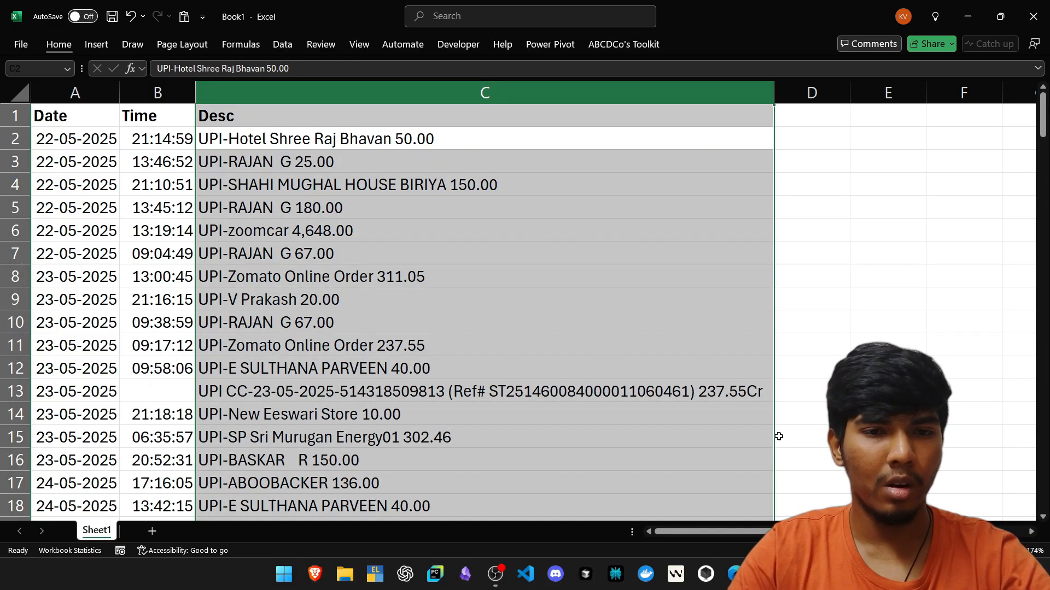
{"action": "key", "text": "Down"}
{"action": "key", "text": "Up"}
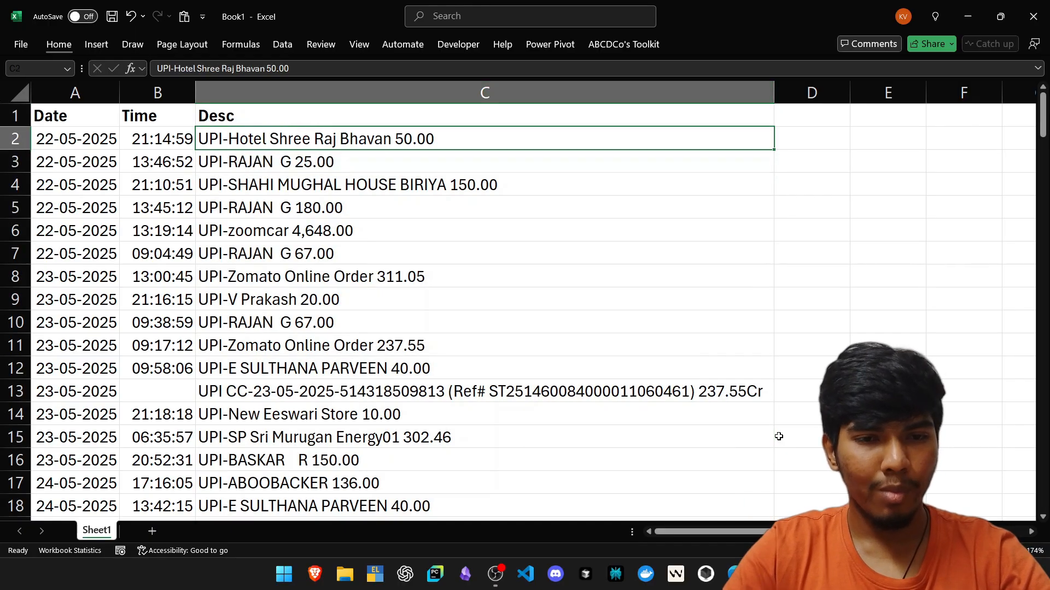
Step: Examine the text in C2, checking each space between the words and the one before the amount
{"action": "double_click", "coordinate": [497, 143]}
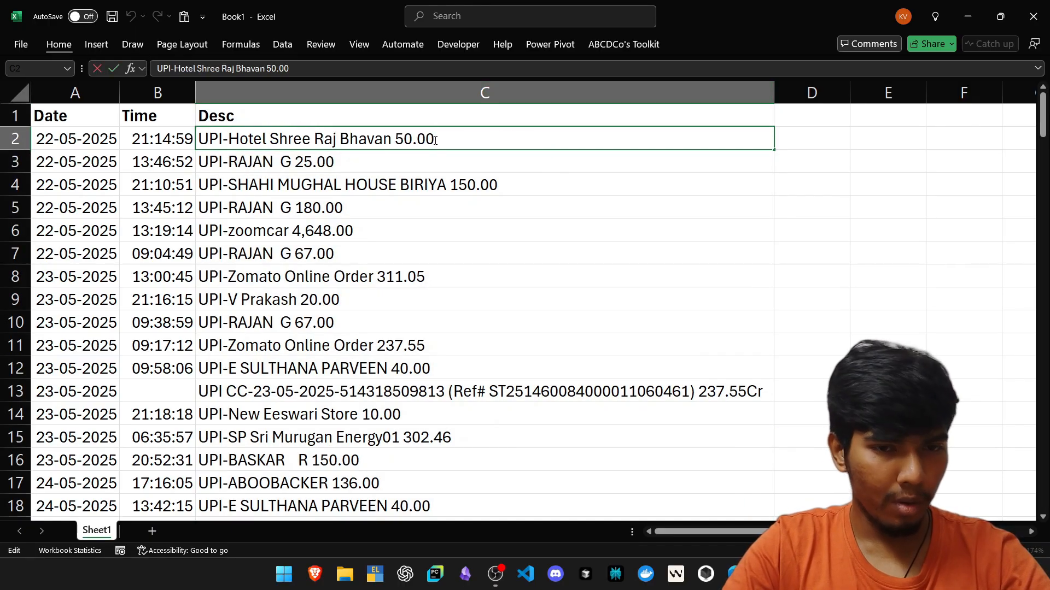
{"action": "left_click_drag", "start_coordinate": [435, 140], "coordinate": [392, 140]}
{"action": "left_click", "coordinate": [392, 140]}
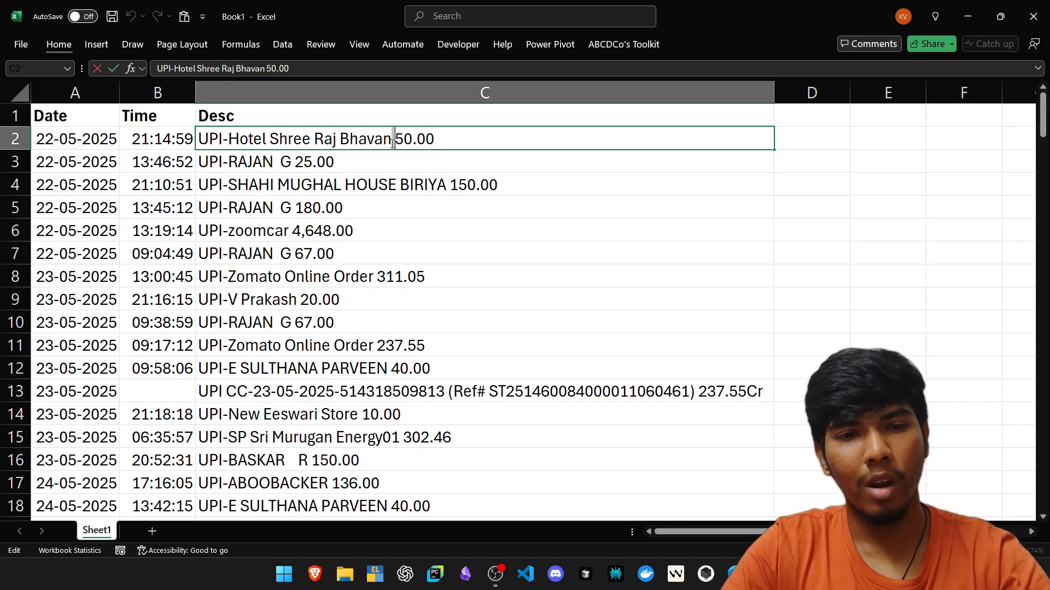
{"action": "left_click", "coordinate": [268, 139]}
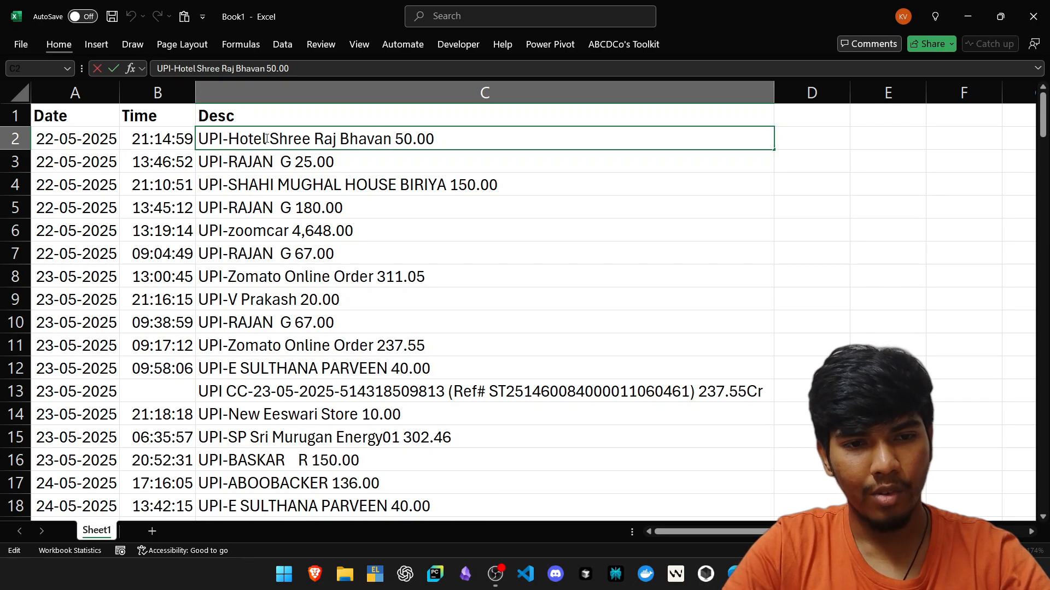
{"action": "left_click", "coordinate": [316, 140]}
{"action": "left_click_drag", "start_coordinate": [336, 142], "coordinate": [399, 142]}
{"action": "left_click", "coordinate": [392, 142]}
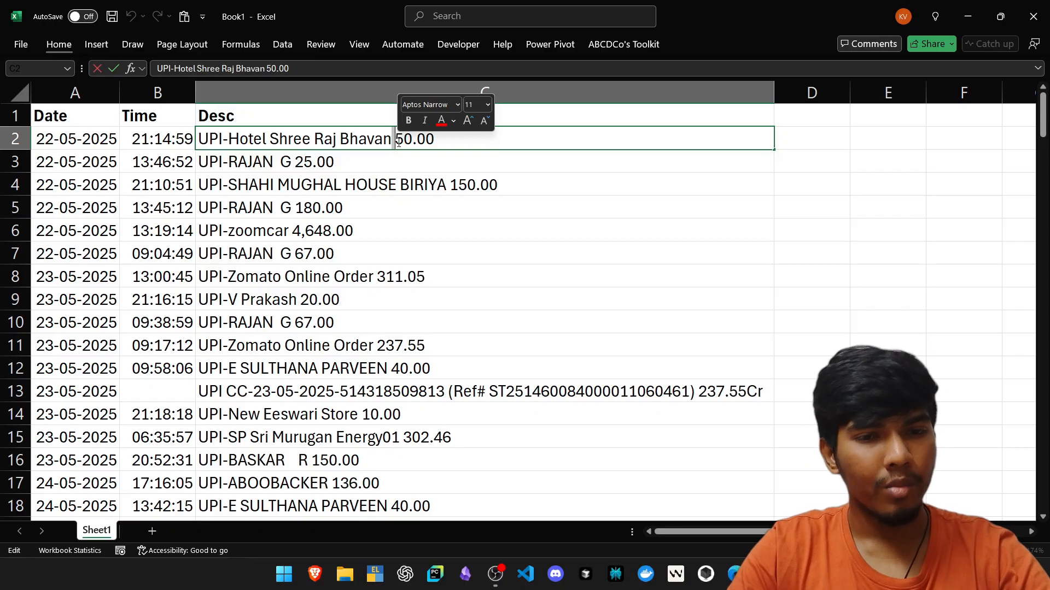
Step: Count the characters of the first description by entering =LEN(C2) in D2
{"action": "key", "text": "Tab"}
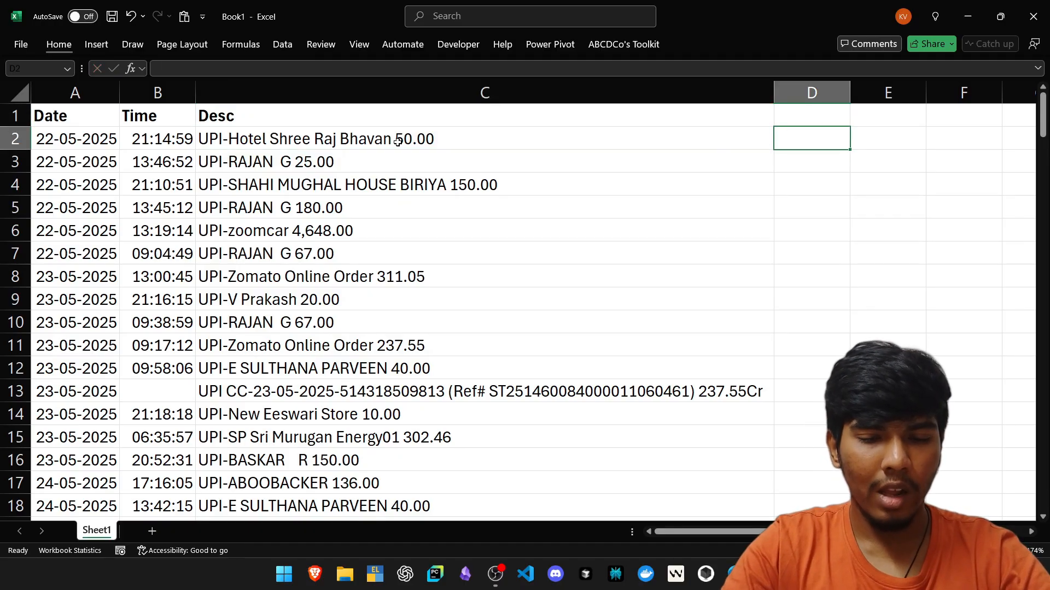
{"action": "type", "text": "=l"}
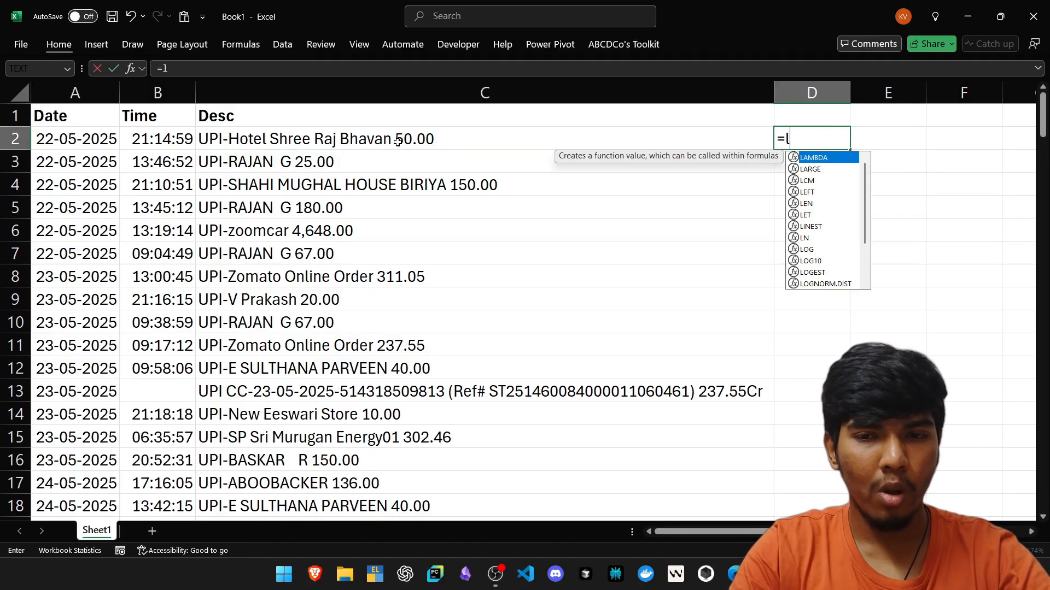
{"action": "type", "text": "en"}
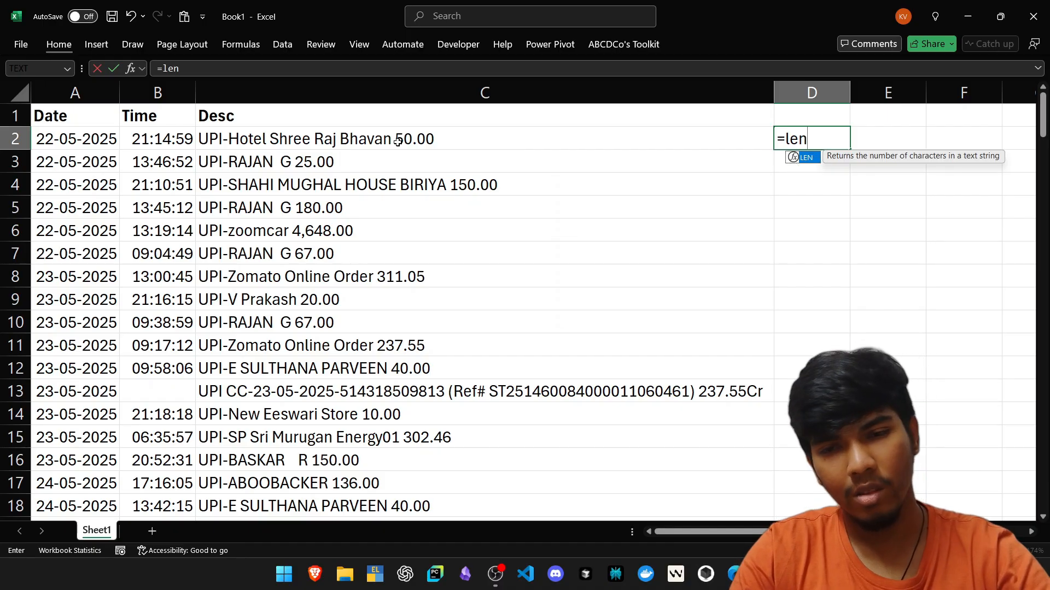
{"action": "key", "text": "Tab"}
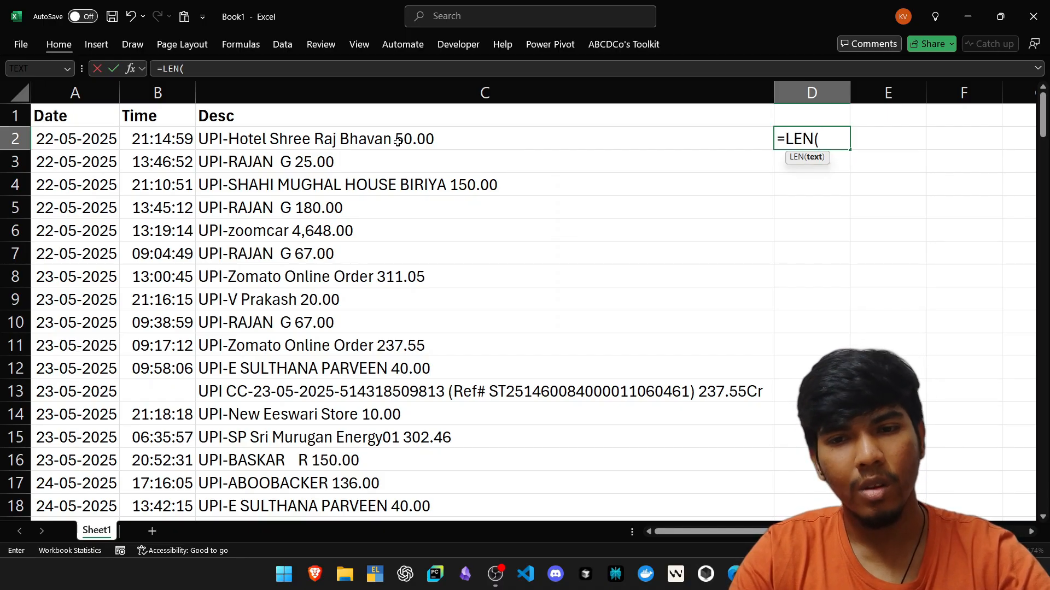
{"action": "left_click", "coordinate": [398, 142]}
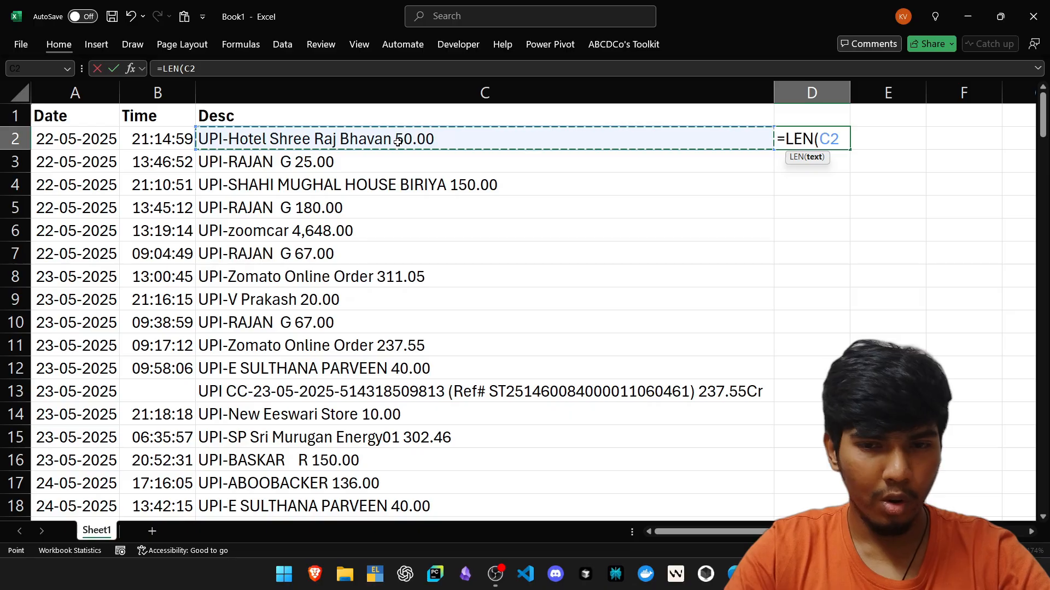
{"action": "key", "text": "Return"}
{"action": "key", "text": "Up"}
Step: Review the LEN formula in D2 and its C2 argument against the first description
{"action": "left_click", "coordinate": [398, 142]}
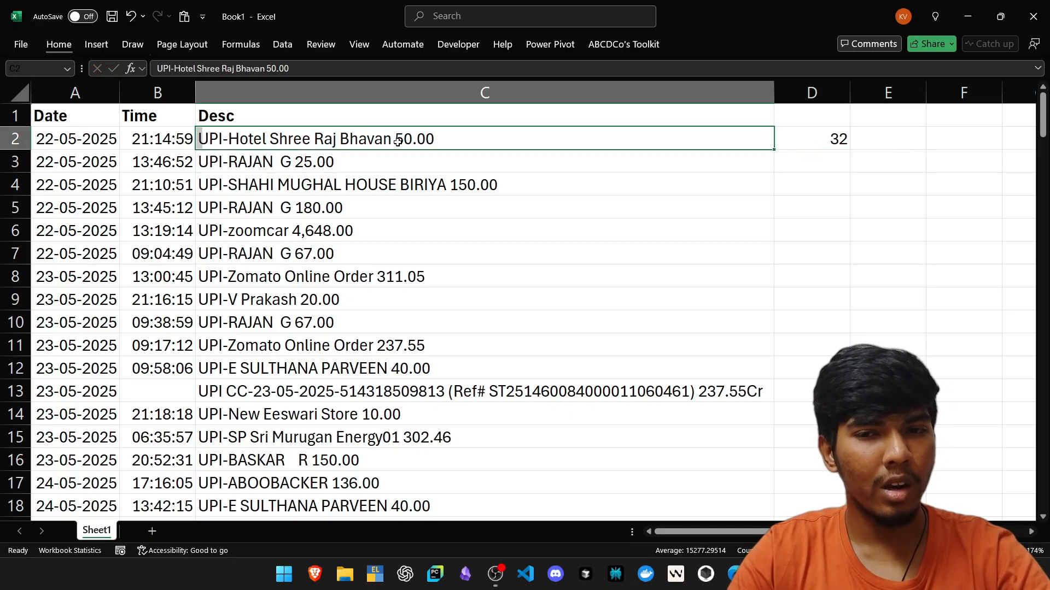
{"action": "key", "text": "Right"}
{"action": "key", "text": "F2"}
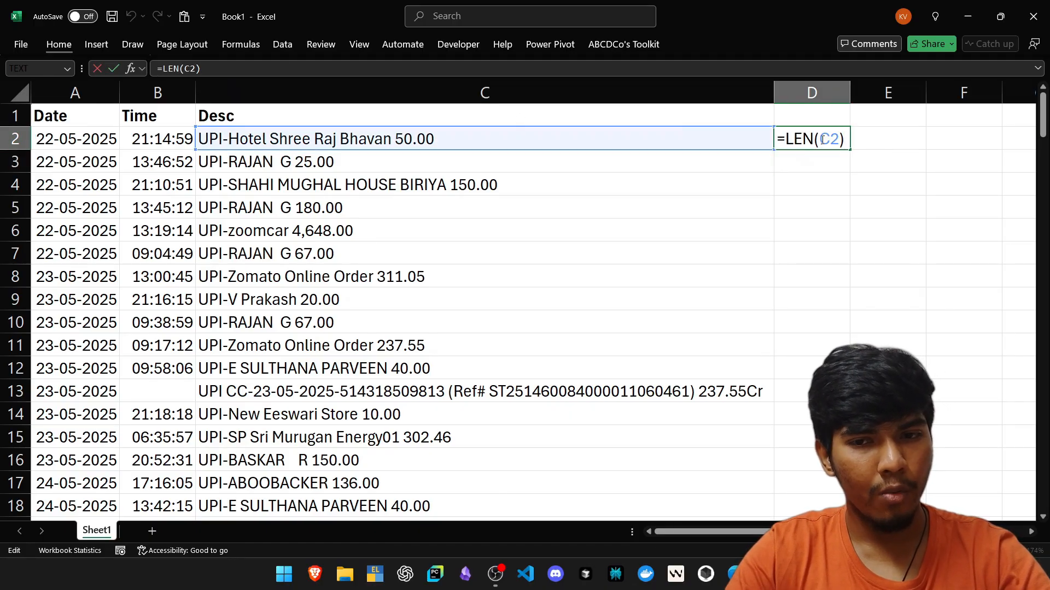
{"action": "left_click_drag", "start_coordinate": [820, 139], "coordinate": [834, 139]}
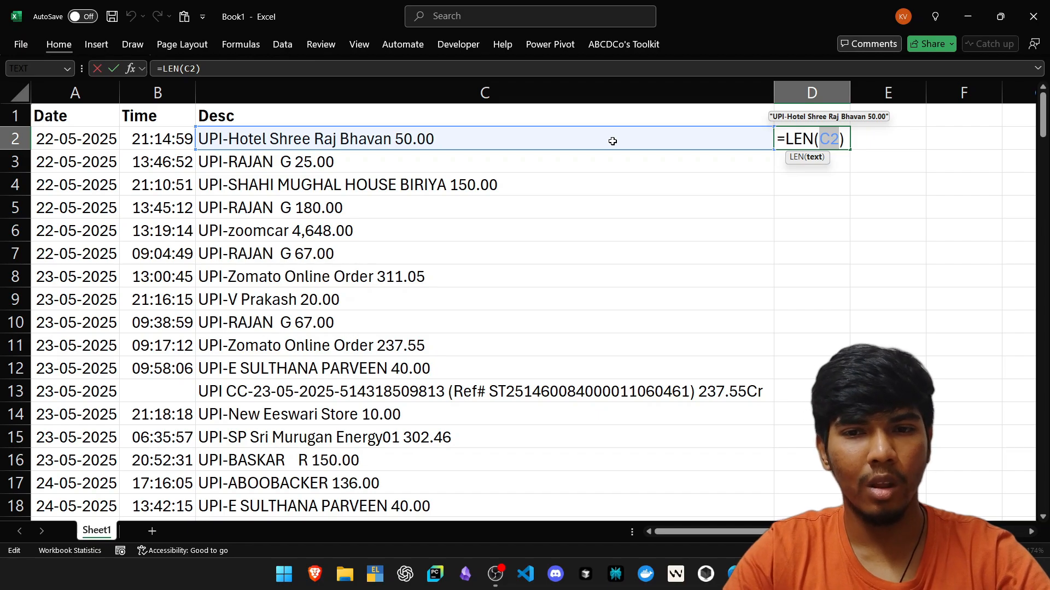
{"action": "key", "text": "ctrl+Return"}
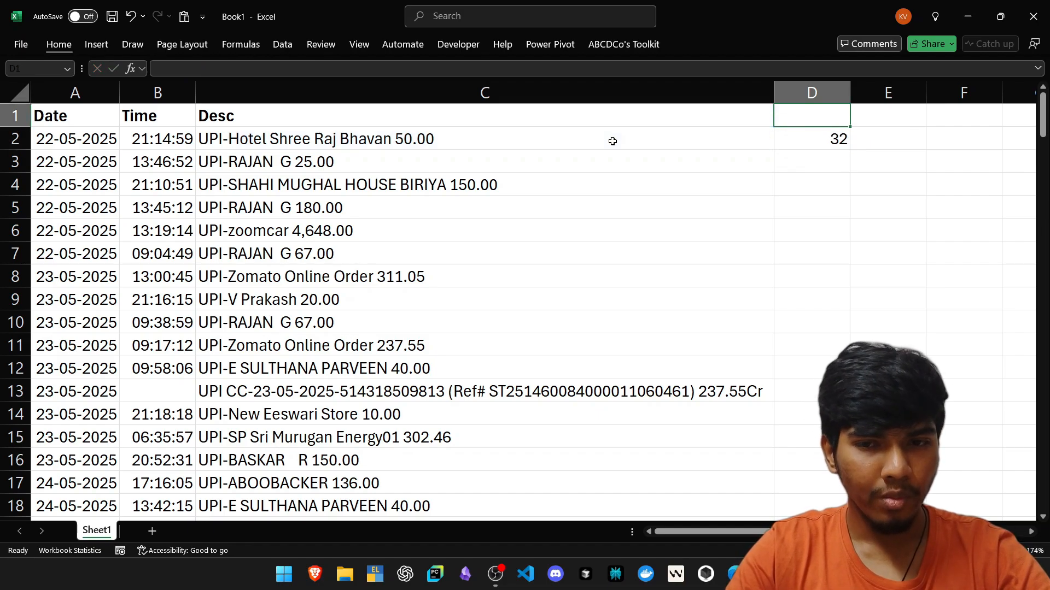
{"action": "key", "text": "Right"}
{"action": "key", "text": "Left"}
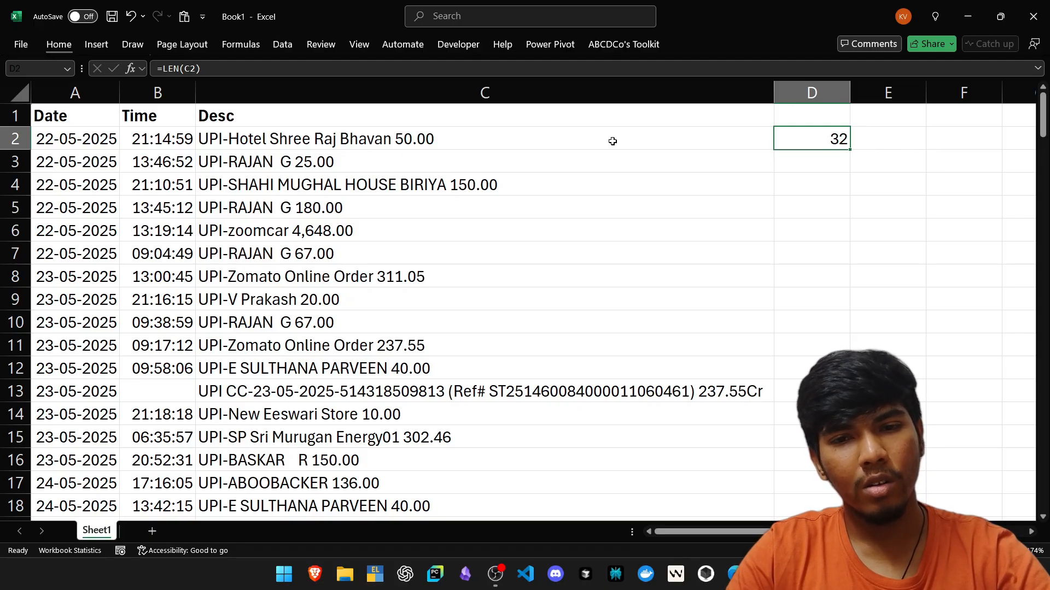
{"action": "key", "text": "ctrl+space"}
{"action": "left_click", "coordinate": [612, 141]}
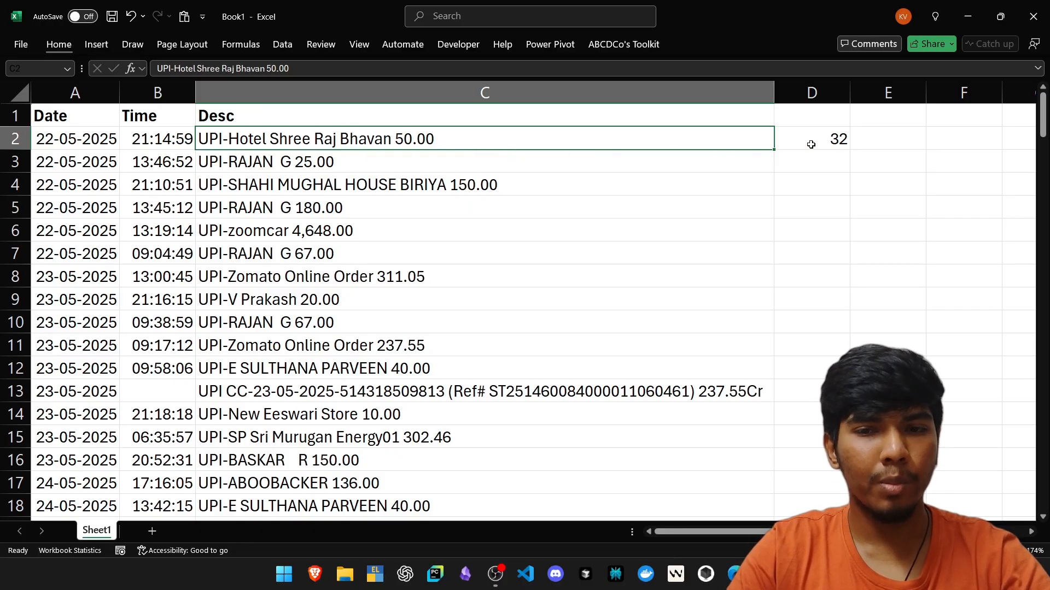
{"action": "key", "text": "Right"}
{"action": "key", "text": "Right"}
{"action": "type", "text": "="}
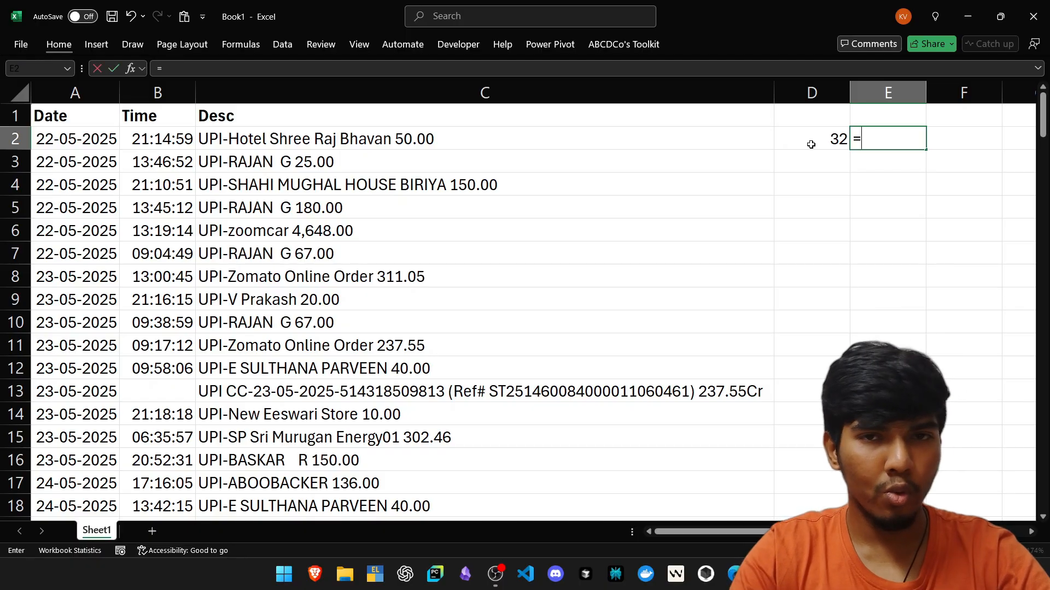
{"action": "type", "text": "sub"}
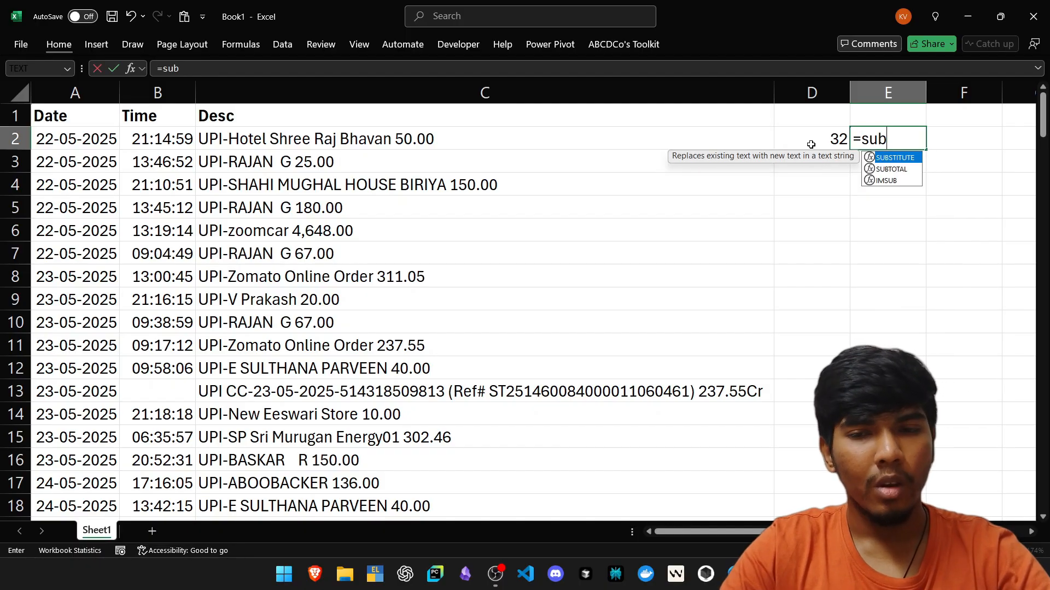
{"action": "key", "text": "Tab"}
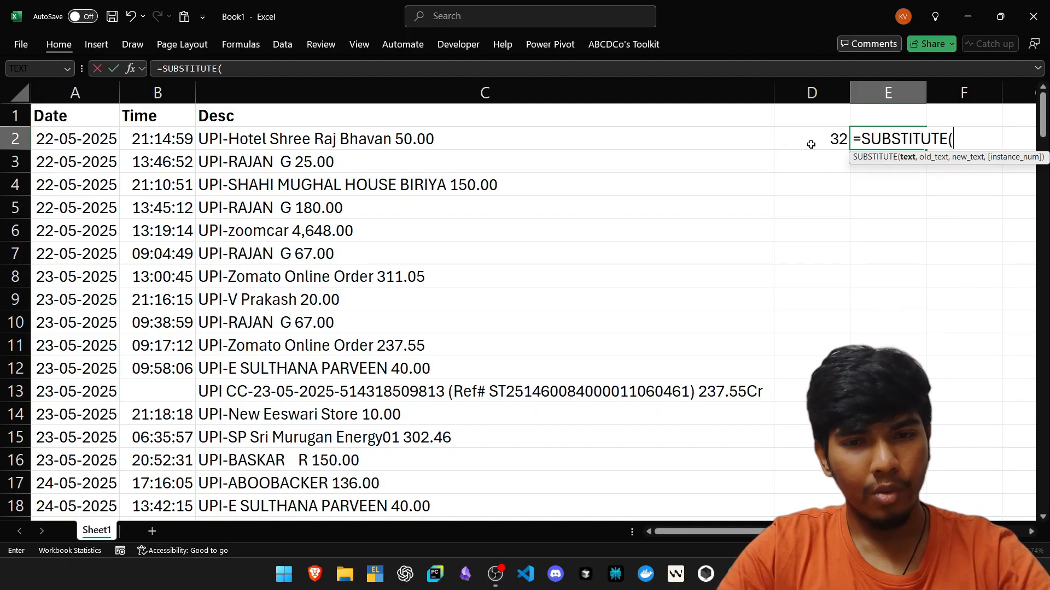
{"action": "scroll", "coordinate": [811, 144], "scroll_direction": "right", "scroll_amount": 1}
{"action": "key", "text": "Escape"}
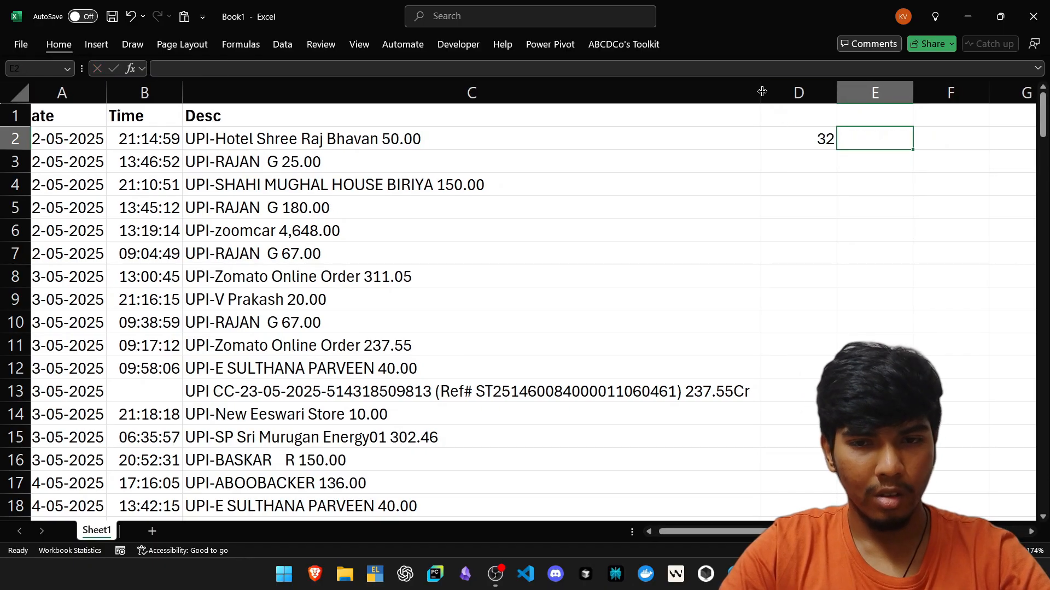
Step: Narrow the Desc column and enter a SUBSTITUTE formula in E2 that replaces "UPI" in C2 with a person's first name
{"action": "left_click_drag", "start_coordinate": [762, 92], "coordinate": [597, 91]}
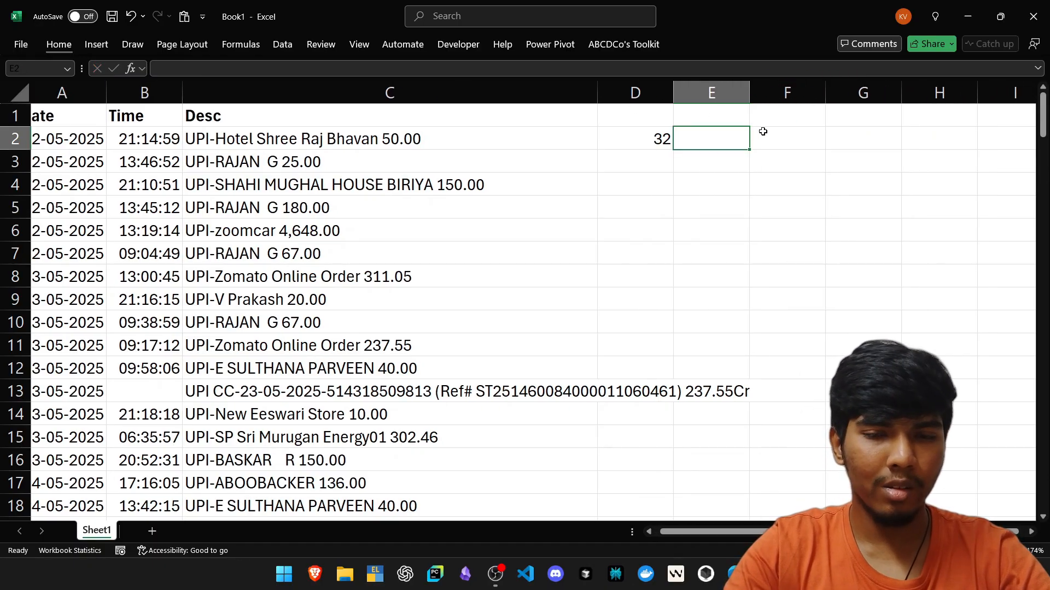
{"action": "type", "text": "="}
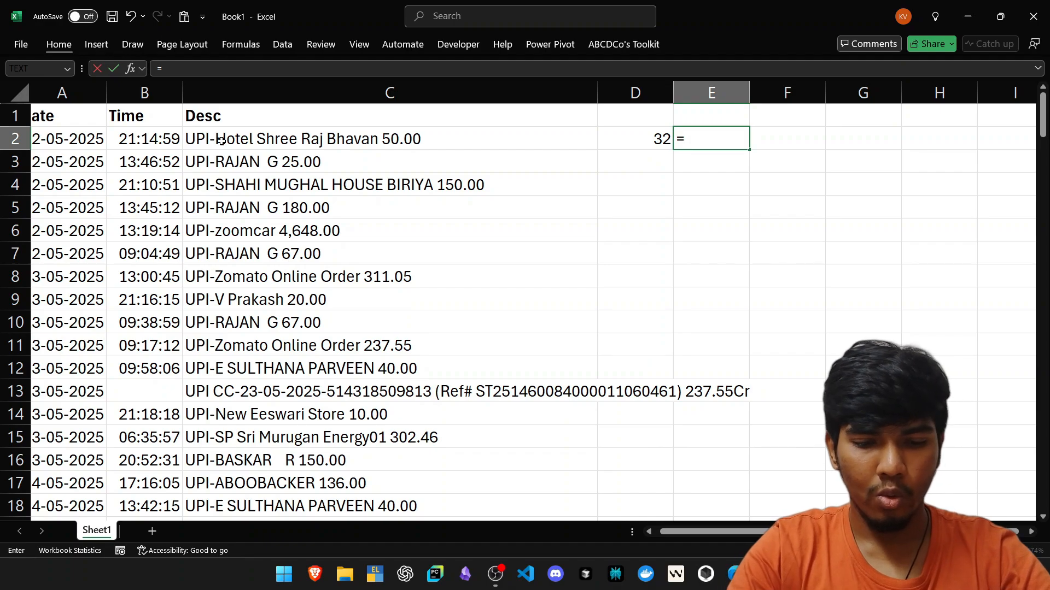
{"action": "type", "text": "sub"}
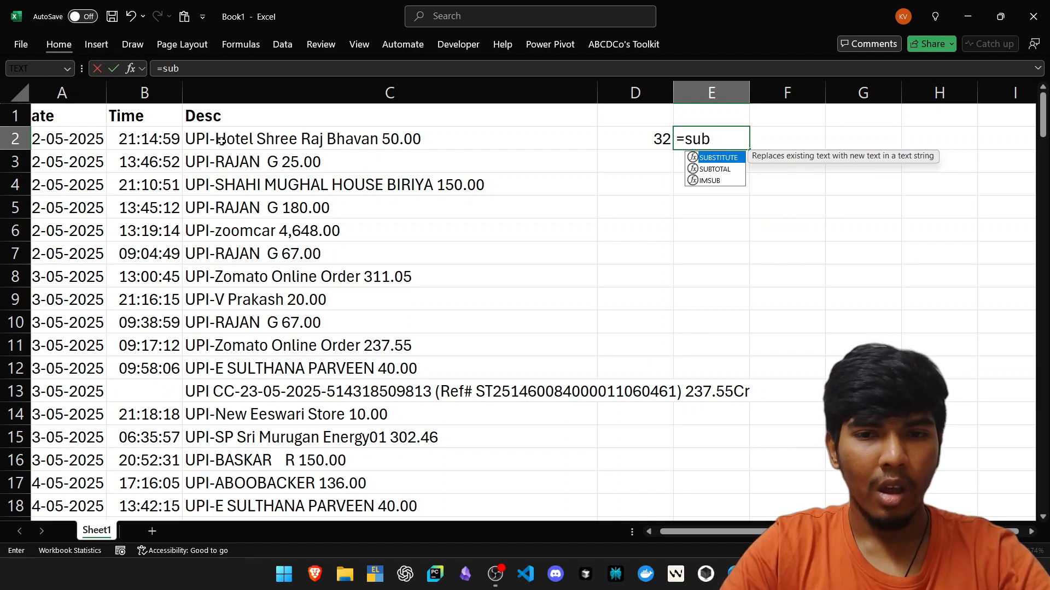
{"action": "key", "text": "Tab"}
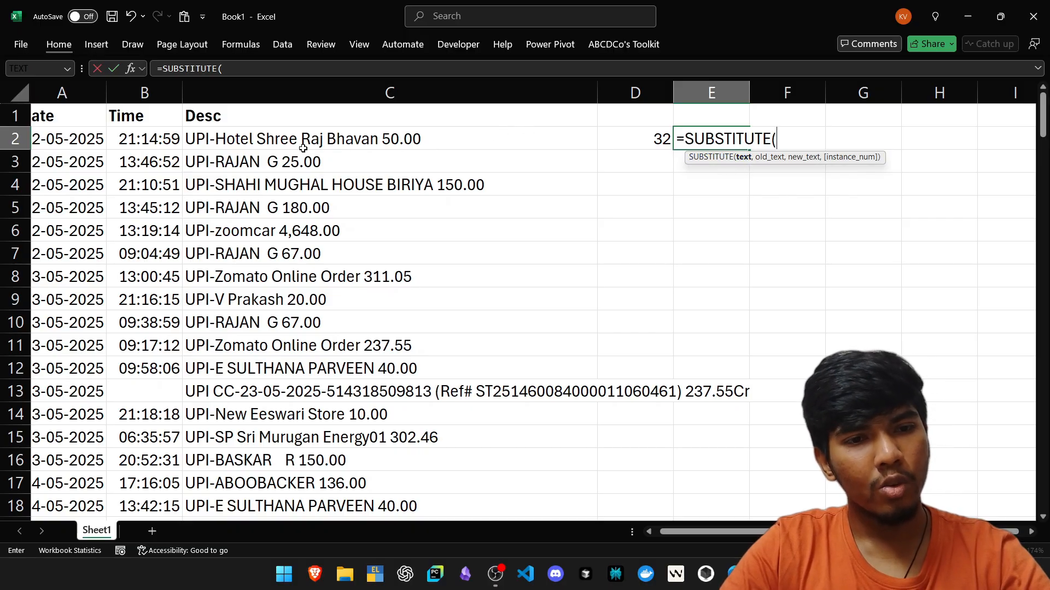
{"action": "left_click", "coordinate": [277, 145]}
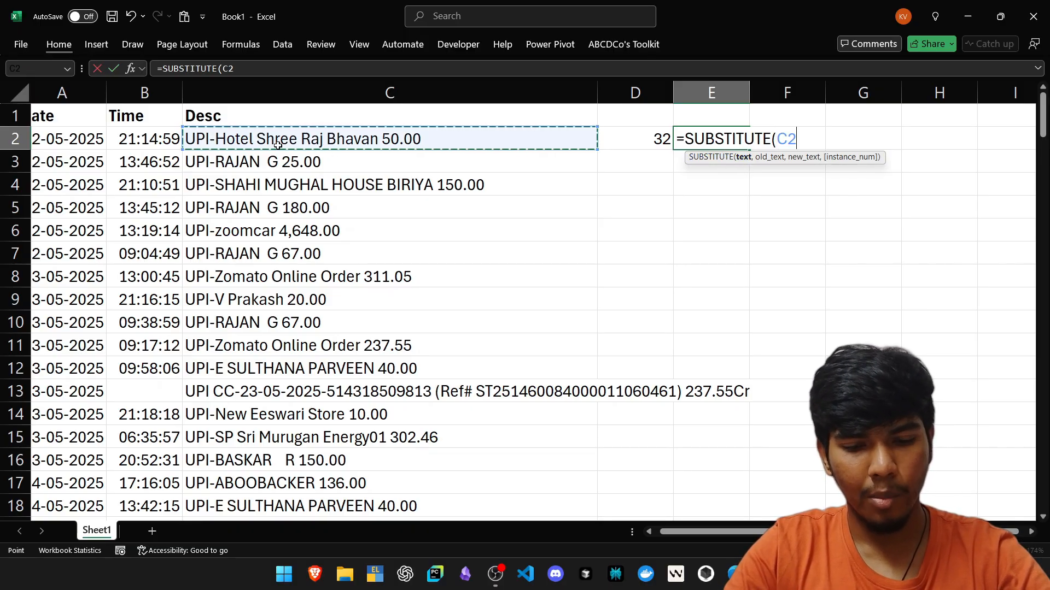
{"action": "type", "text": ","}
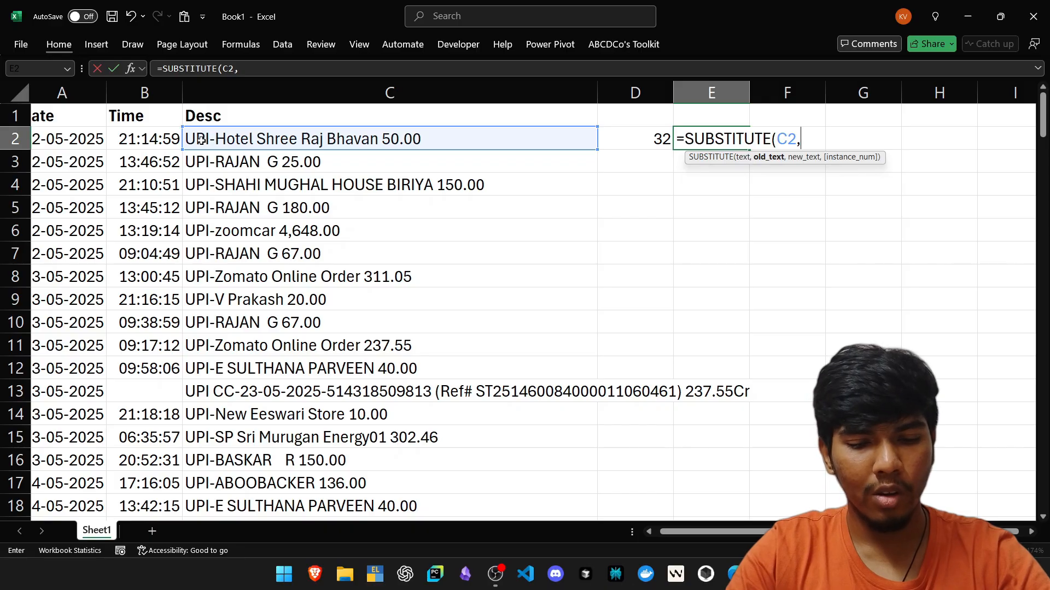
{"action": "type", "text": "\"UPI\""}
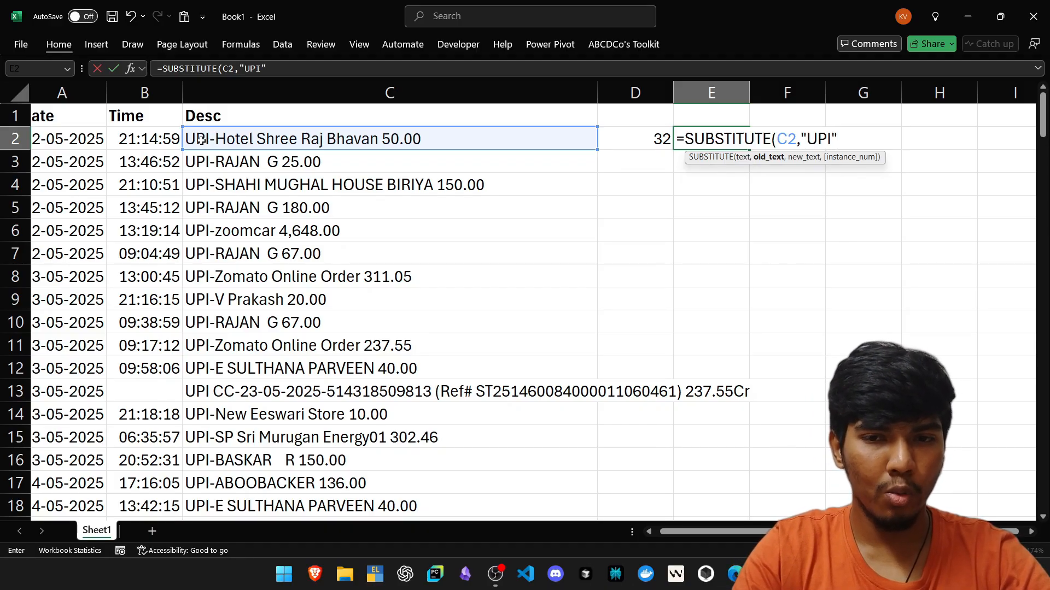
{"action": "type", "text": ","}
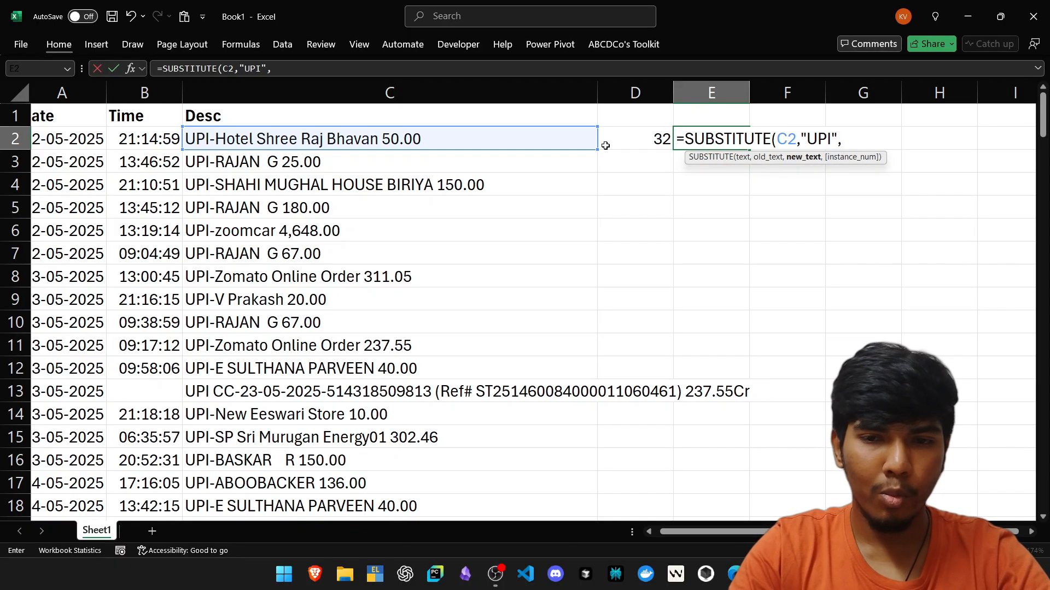
{"action": "type", "text": "\"Kalai"}
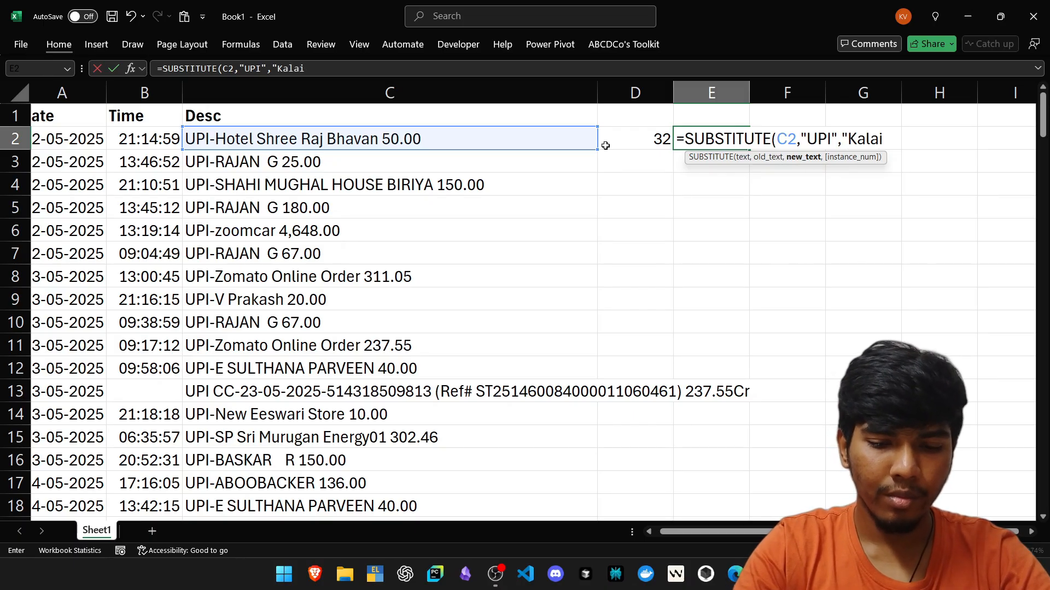
{"action": "type", "text": "\")"}
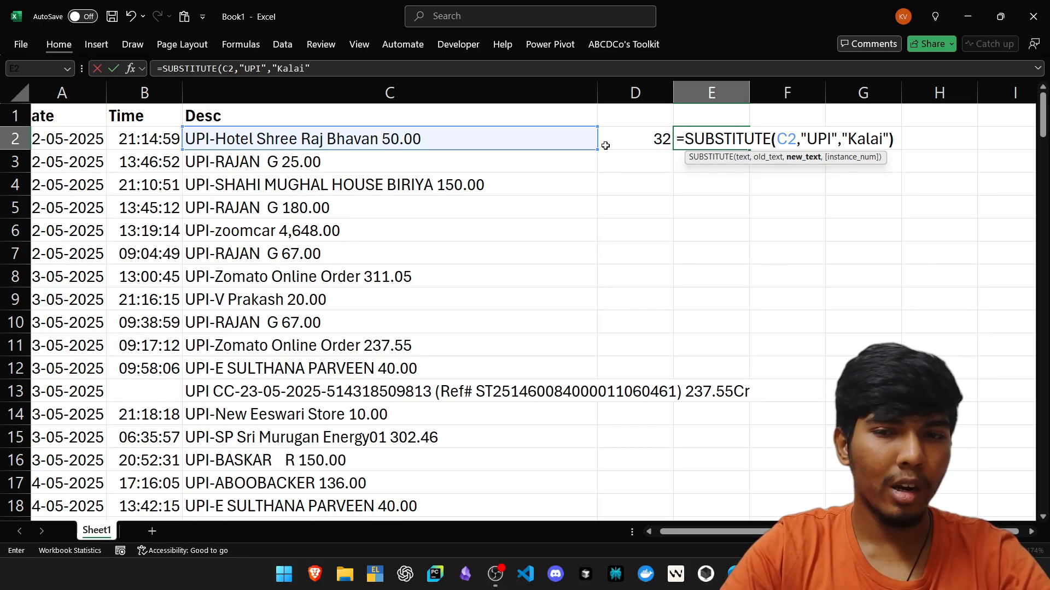
{"action": "key", "text": "F2"}
{"action": "key", "text": "Left"}
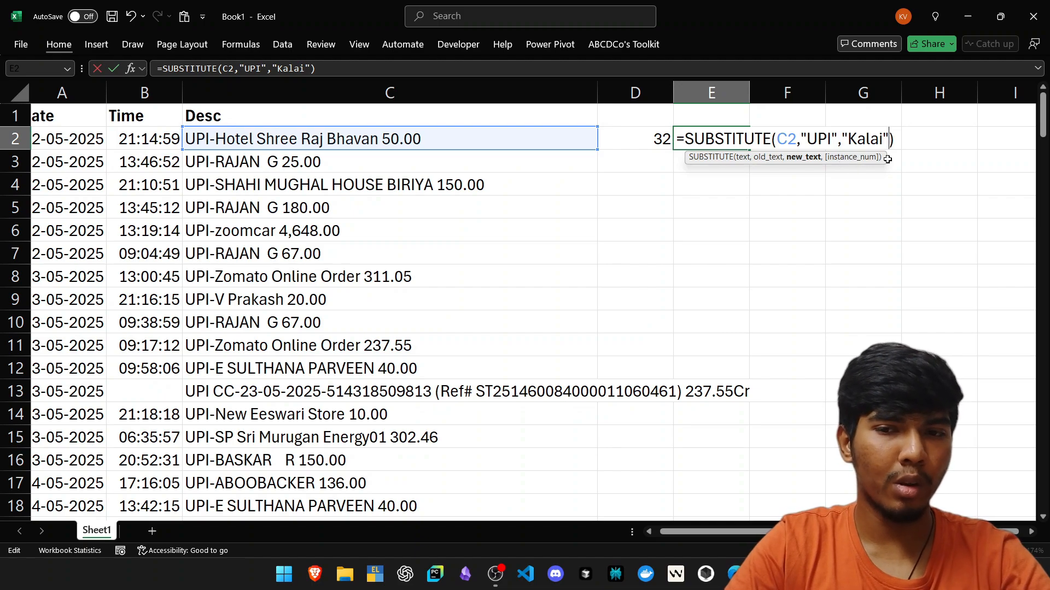
{"action": "key", "text": "Return"}
{"action": "key", "text": "Up"}
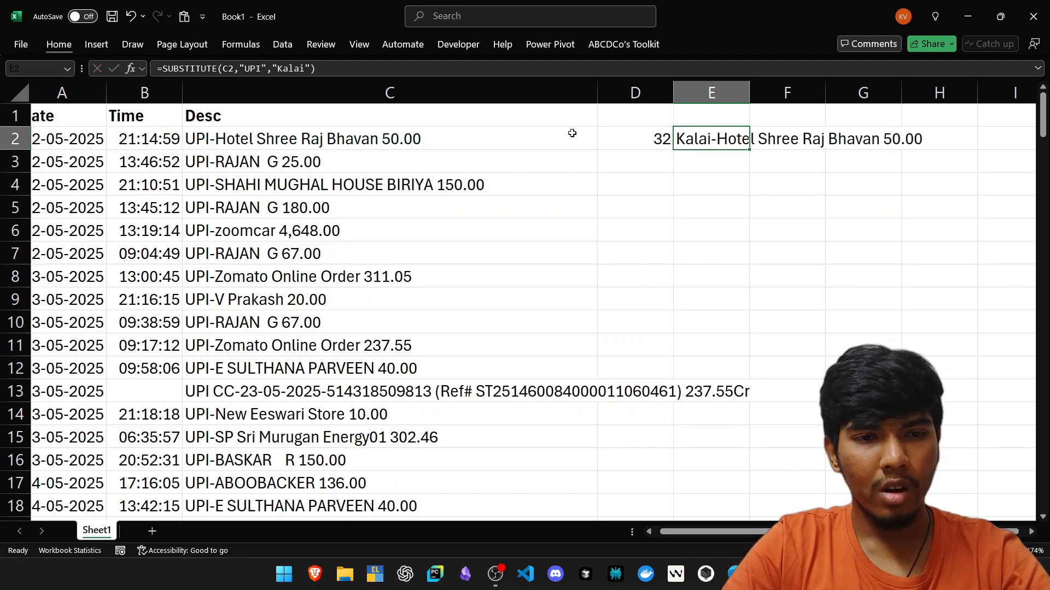
Step: Narrow column D slightly and set the text replaced by E2's SUBSTITUTE formula to a single space
{"action": "left_click_drag", "start_coordinate": [673, 97], "coordinate": [666, 97]}
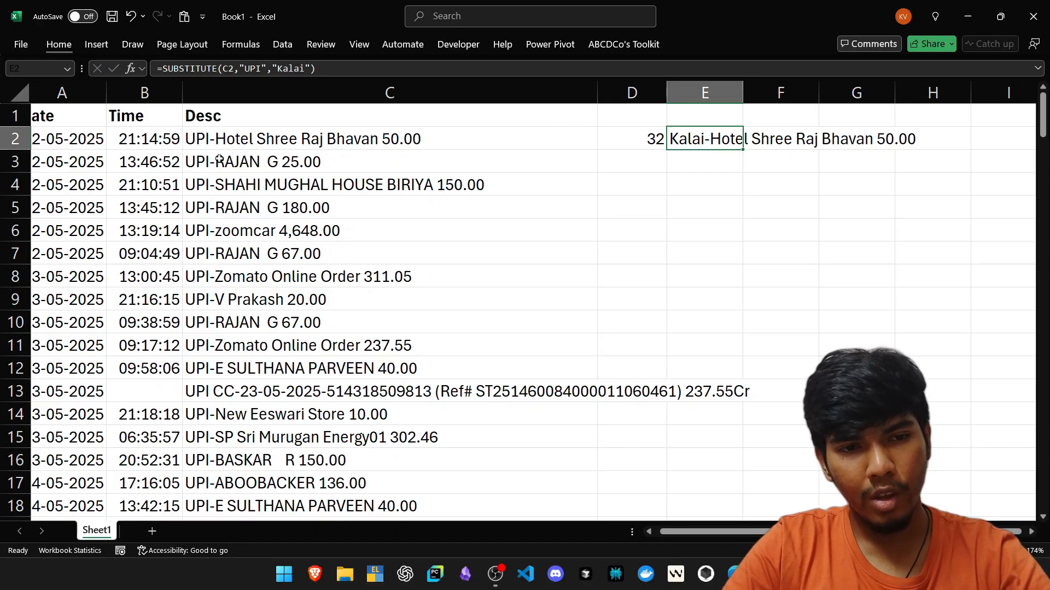
{"action": "double_click", "coordinate": [703, 144]}
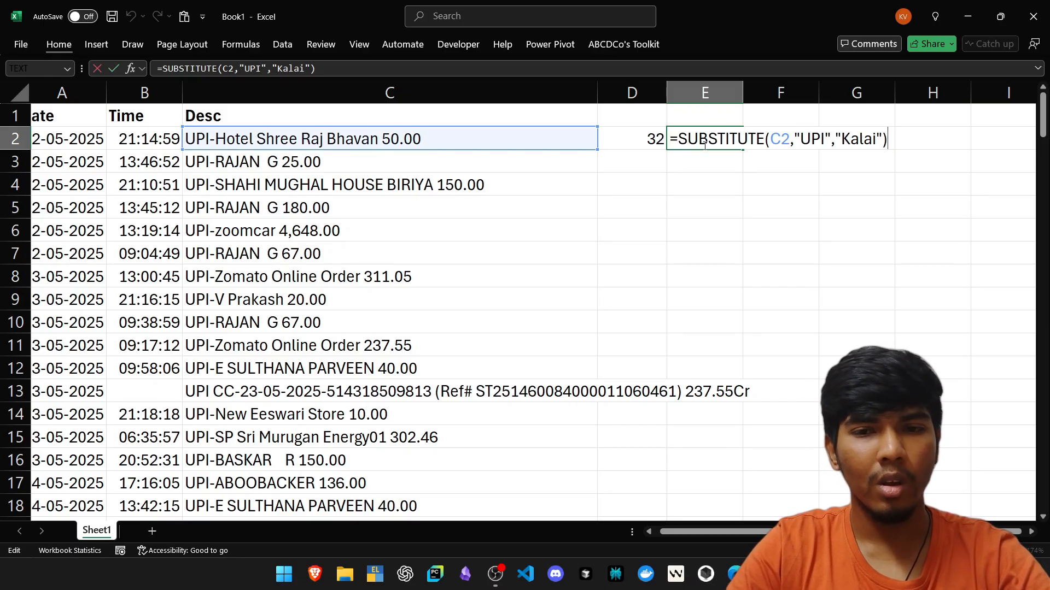
{"action": "triple_click", "coordinate": [703, 144]}
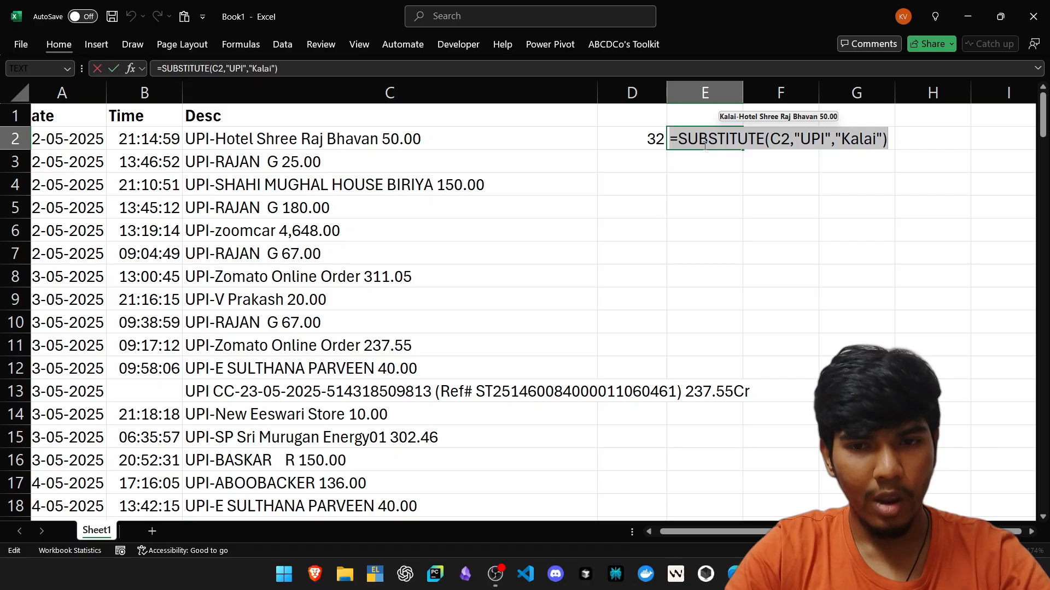
{"action": "type", "text": "=F2"}
{"action": "key", "text": "Escape"}
{"action": "key", "text": "F2"}
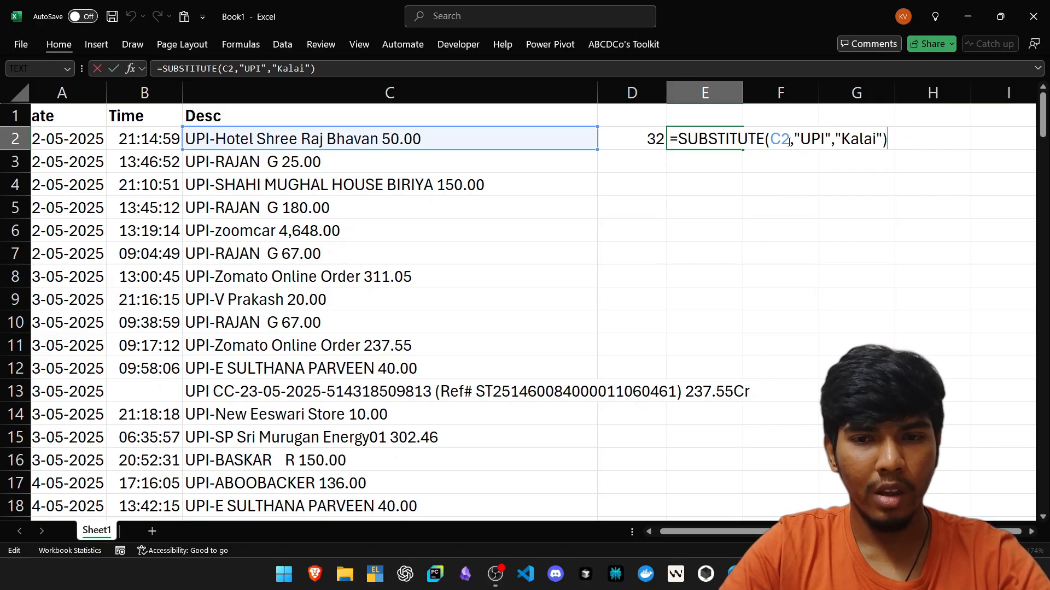
{"action": "left_click", "coordinate": [796, 140]}
{"action": "key", "text": "shift+Right"}
{"action": "key", "text": "shift+Right"}
{"action": "key", "text": "shift+Right"}
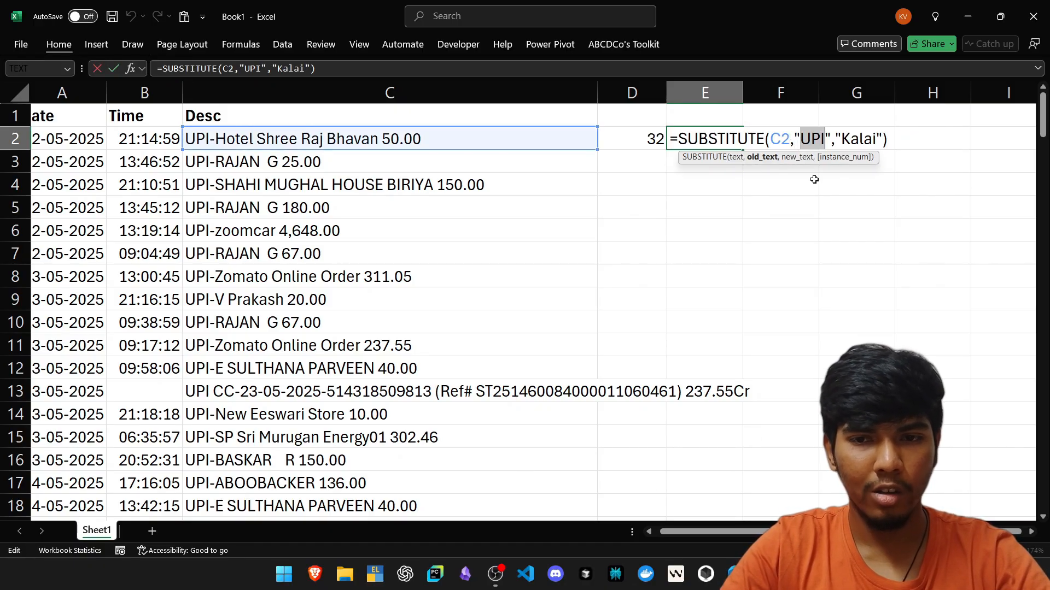
{"action": "key", "text": "BackSpace"}
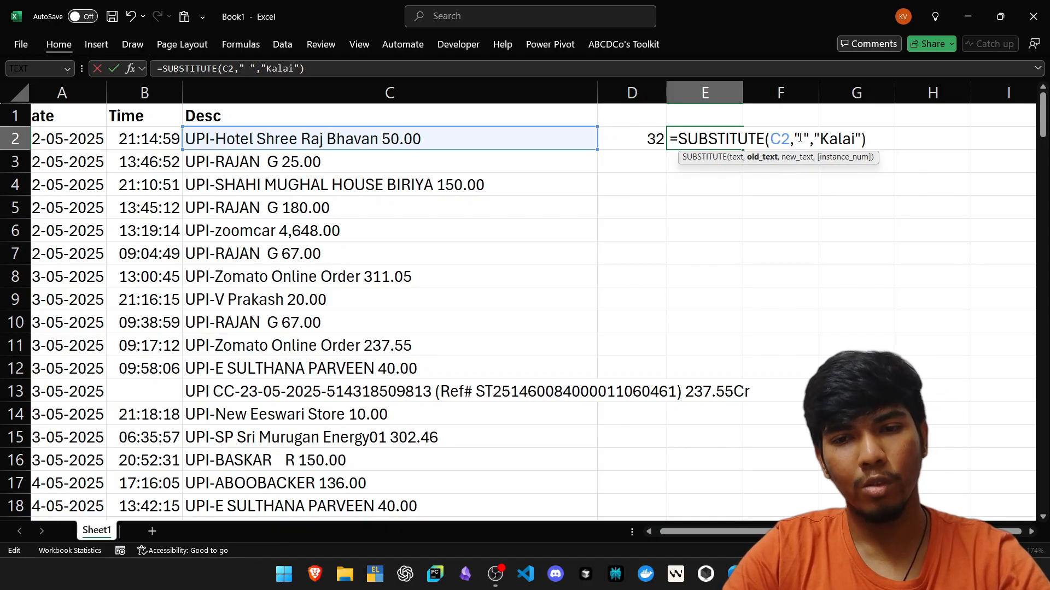
Step: Make the replacement text in E2's SUBSTITUTE formula an empty string
{"action": "key", "text": "Right"}
{"action": "key", "text": "Right"}
{"action": "key", "text": "Right"}
{"action": "key", "text": "shift+Right"}
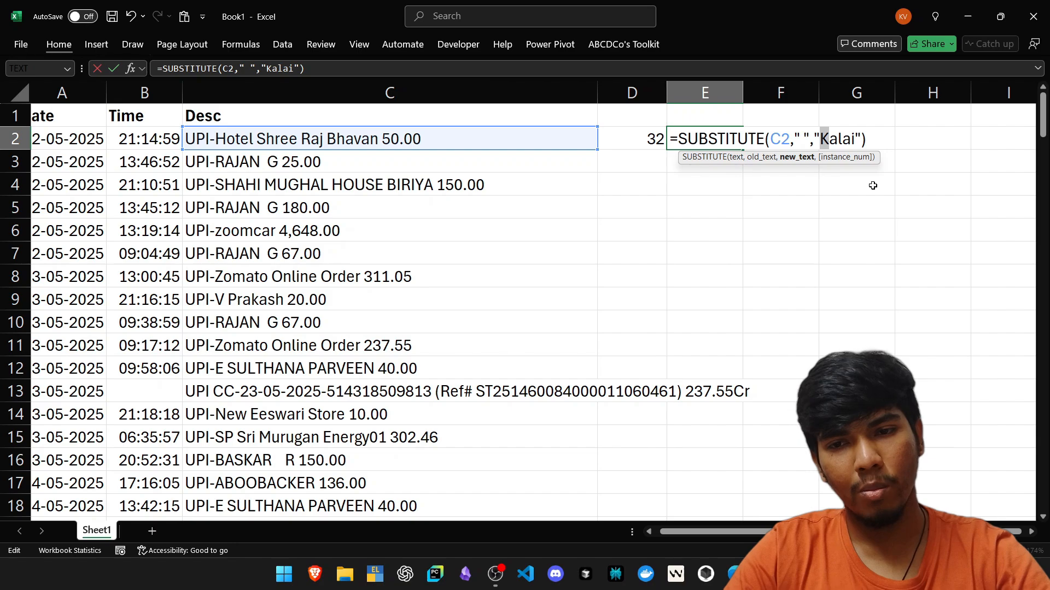
{"action": "key", "text": "shift+Right"}
{"action": "key", "text": "shift+Right"}
{"action": "key", "text": "shift+Right"}
{"action": "key", "text": "shift+Right"}
{"action": "key", "text": "BackSpace"}
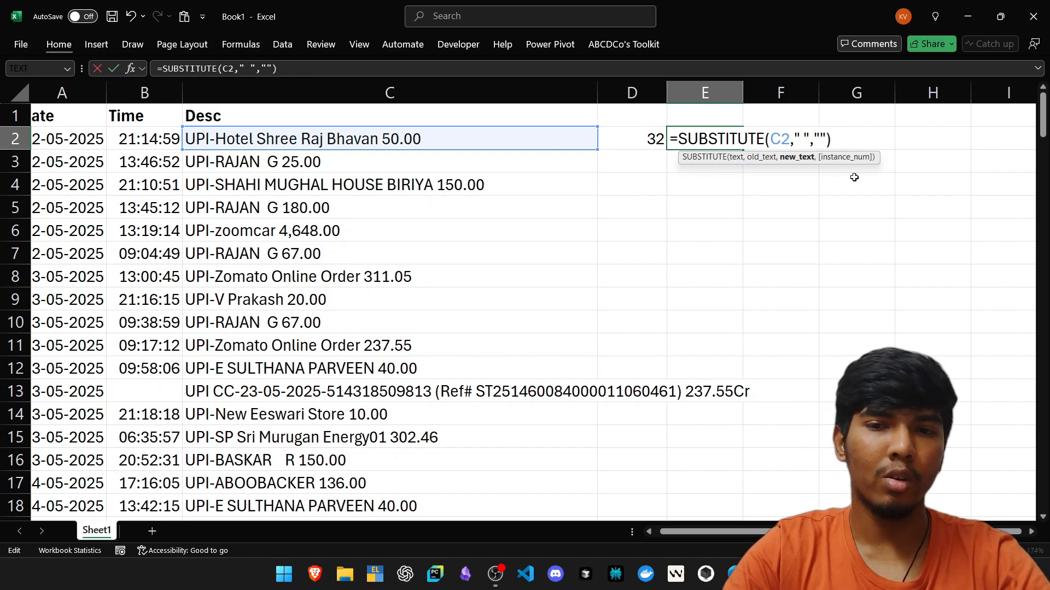
Step: Review the old-text and new-text arguments of the SUBSTITUTE formula in E2
{"action": "left_click_drag", "start_coordinate": [813, 139], "coordinate": [825, 139]}
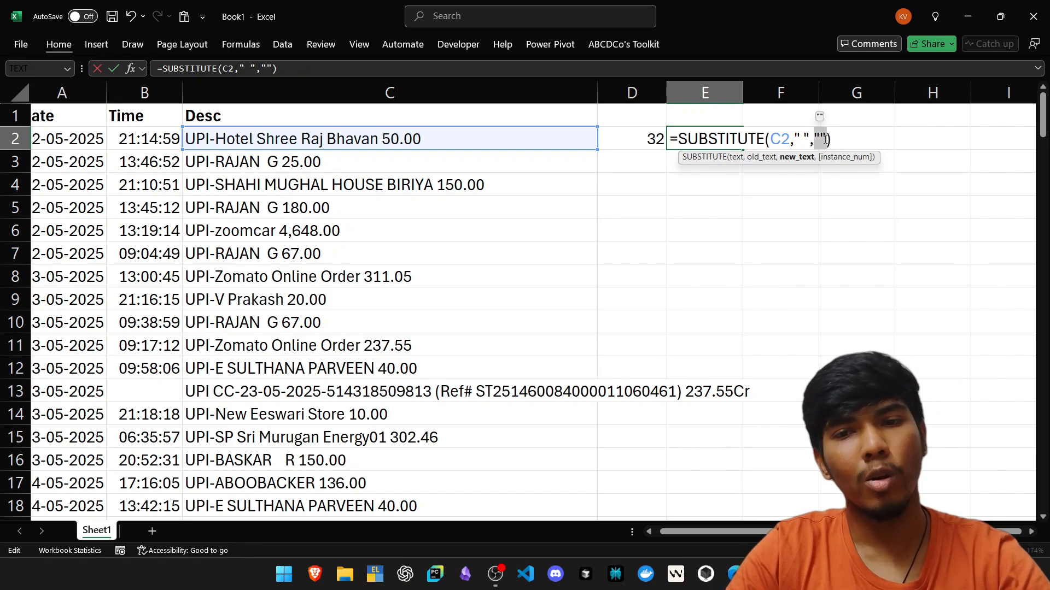
{"action": "key", "text": "Left"}
{"action": "key", "text": "Left"}
{"action": "key", "text": "Left"}
{"action": "key", "text": "Left"}
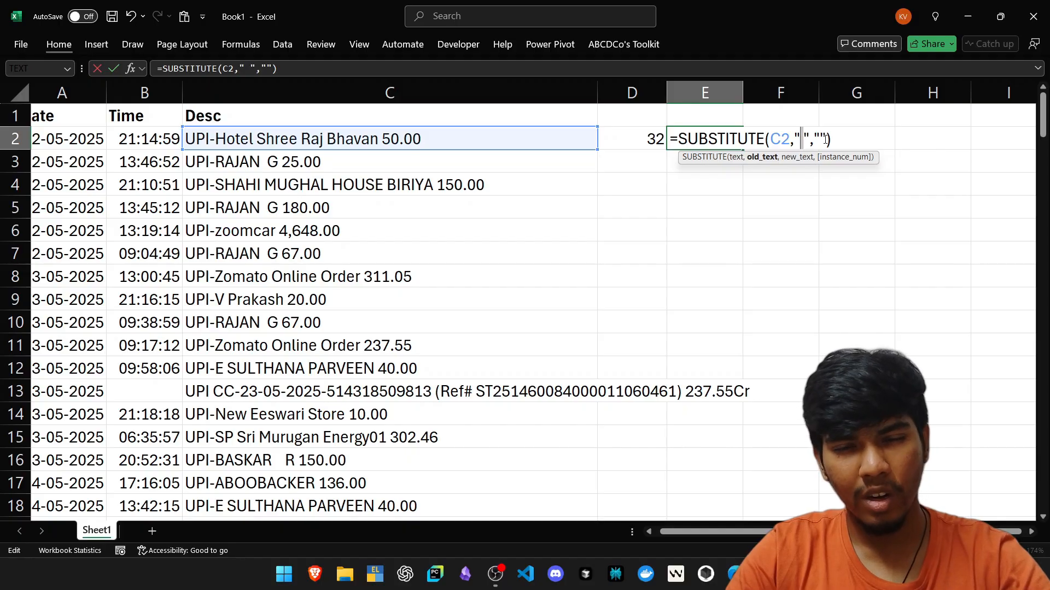
{"action": "key", "text": "Right"}
{"action": "key", "text": "Right"}
{"action": "key", "text": "Right"}
{"action": "key", "text": "shift+Right"}
{"action": "key", "text": "shift+Right"}
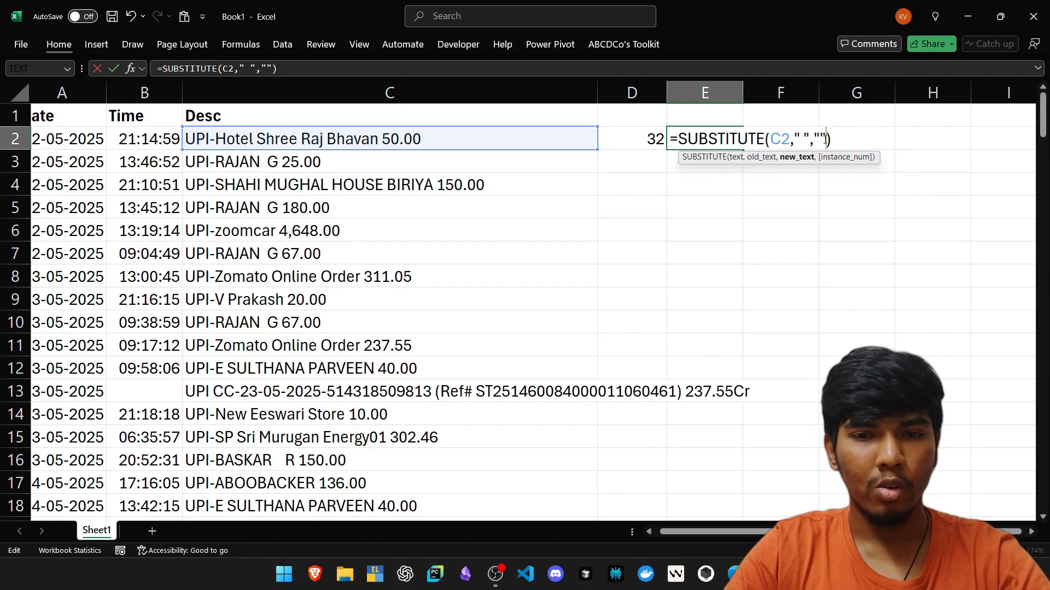
Step: Commit the SUBSTITUTE formula that strips spaces in E2 and autofit column E to its text
{"action": "key", "text": "Return"}
{"action": "key", "text": "Up"}
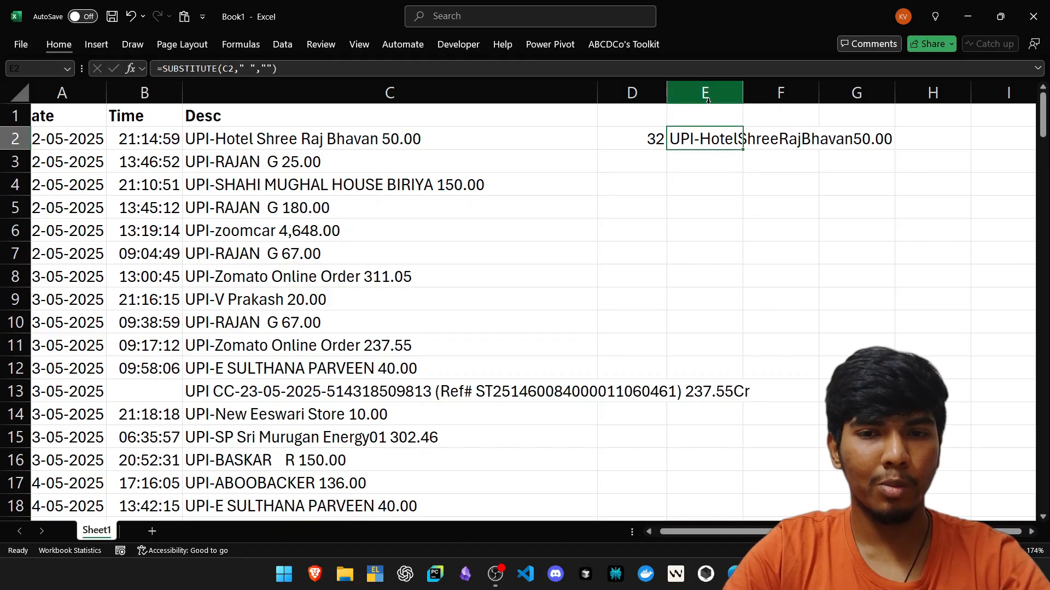
{"action": "double_click", "coordinate": [742, 92]}
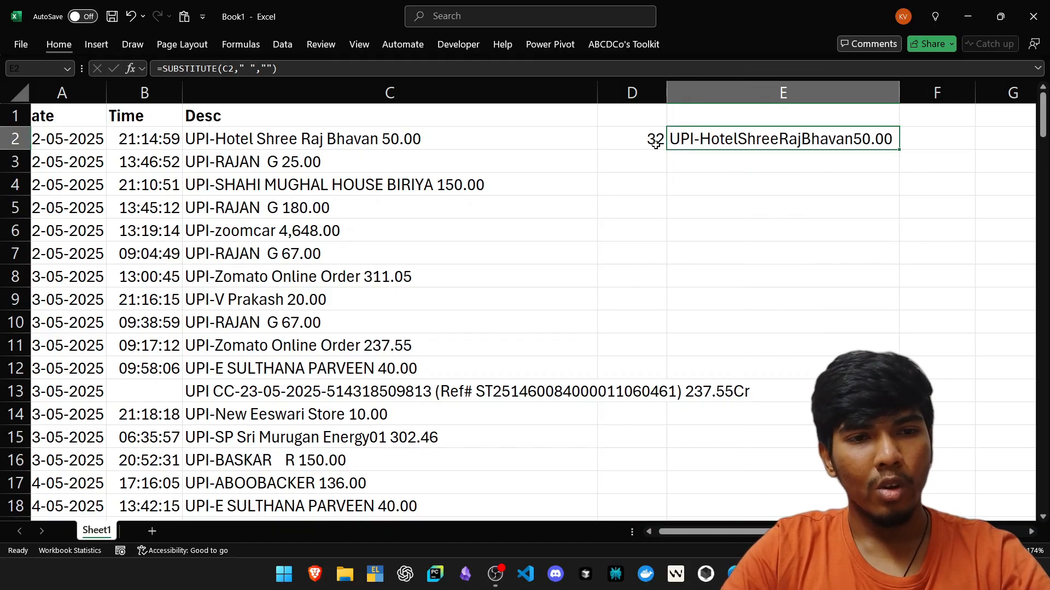
Step: Try wrapping E2's SUBSTITUTE formula in LEN to count the characters without spaces, and undo it
{"action": "left_click", "coordinate": [161, 69]}
{"action": "type", "text": "len("}
{"action": "key", "text": "Return"}
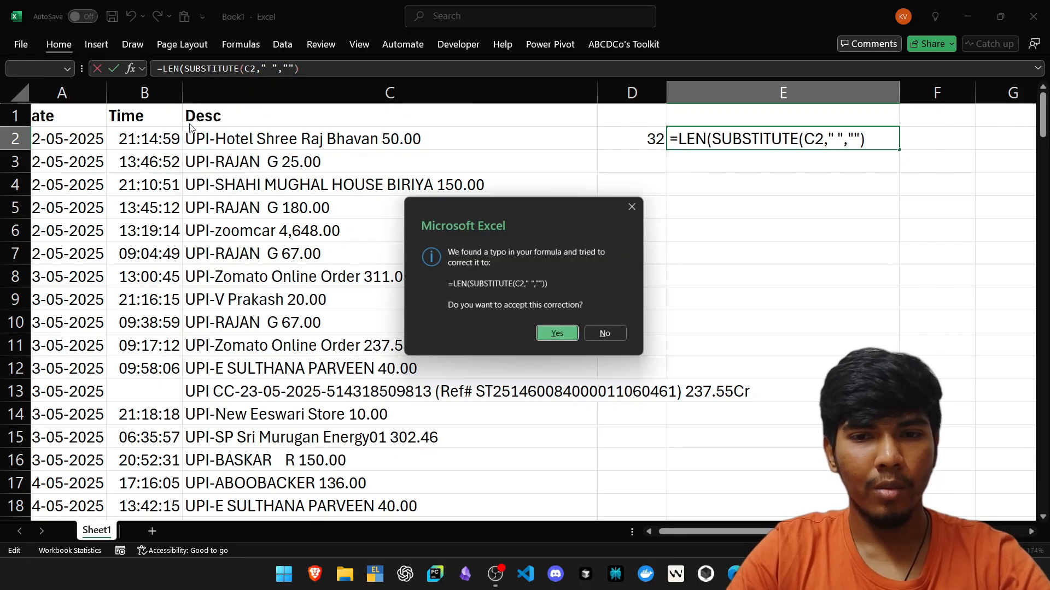
{"action": "key", "text": "Return"}
{"action": "key", "text": "Up"}
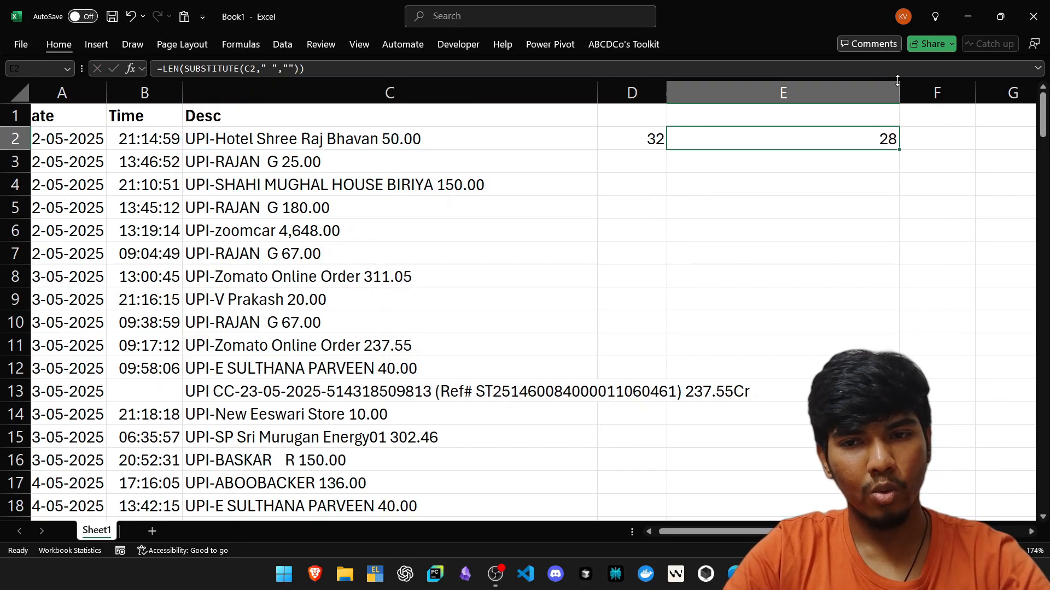
{"action": "key", "text": "ctrl+z"}
Step: Count the characters of the space-free text by entering =LEN(E2) in F2
{"action": "key", "text": "Right"}
{"action": "type", "text": "=len"}
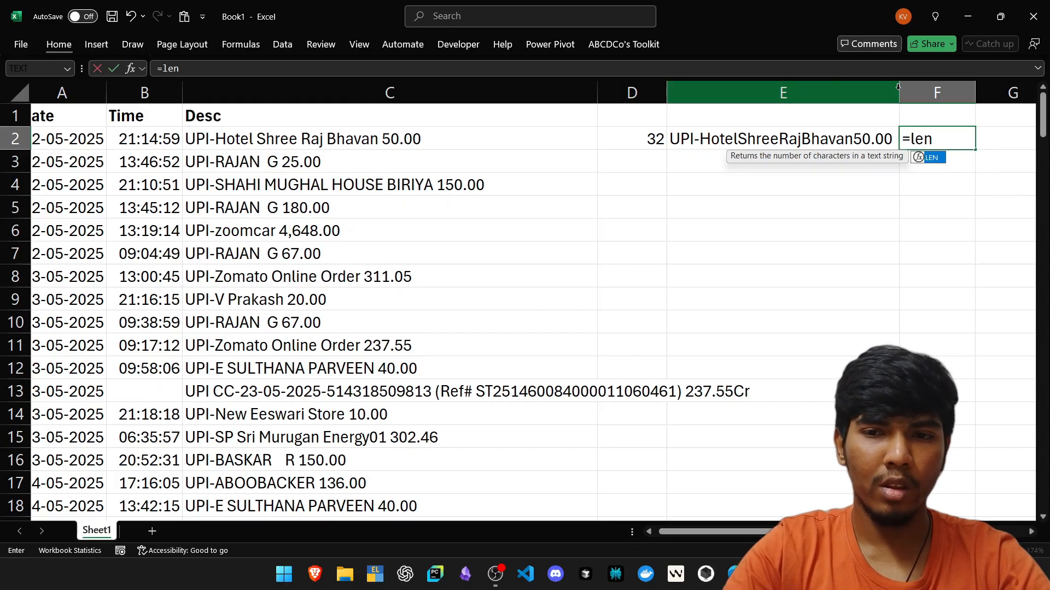
{"action": "key", "text": "Tab"}
{"action": "key", "text": "Left"}
{"action": "type", "text": ")"}
{"action": "key", "text": "Return"}
{"action": "key", "text": "Up"}
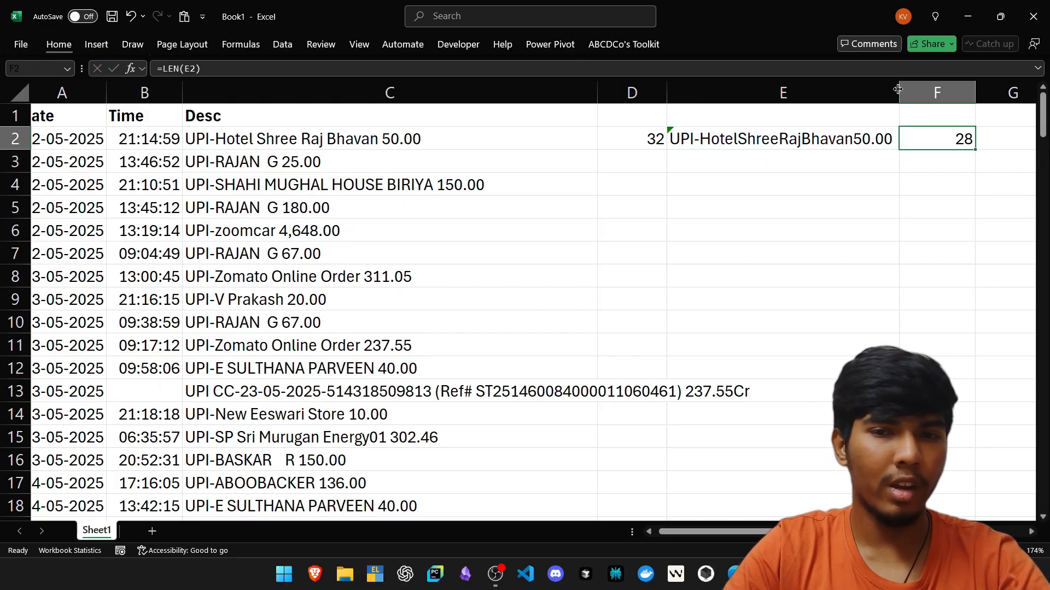
Step: Wrap the formula in E2 with LEN so it reads =LEN(SUBSTITUTE(C2," ",""))
{"action": "key", "text": "Left"}
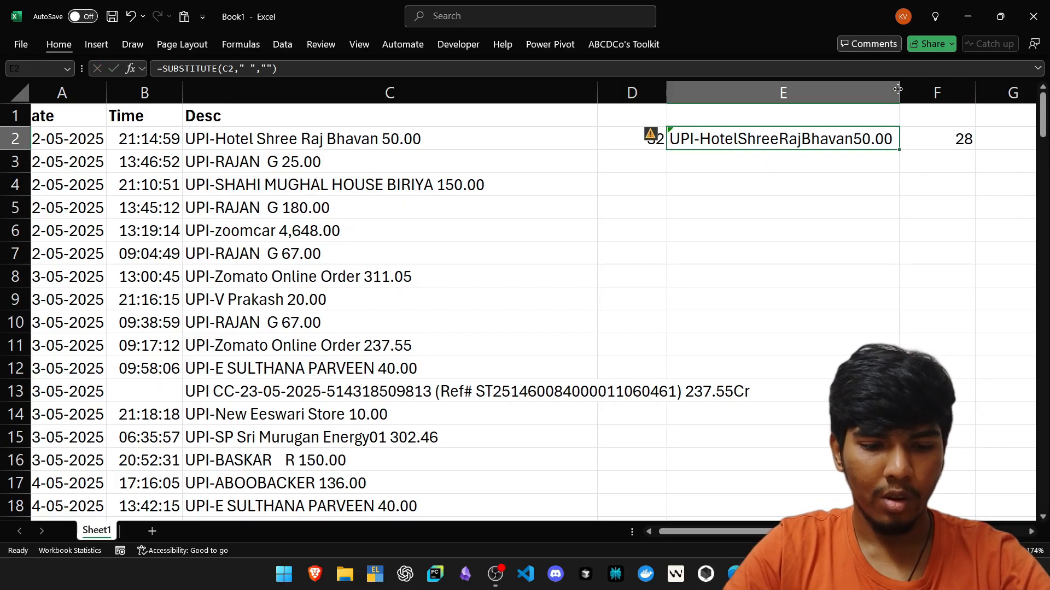
{"action": "key", "text": "Left"}
{"action": "key", "text": "F2"}
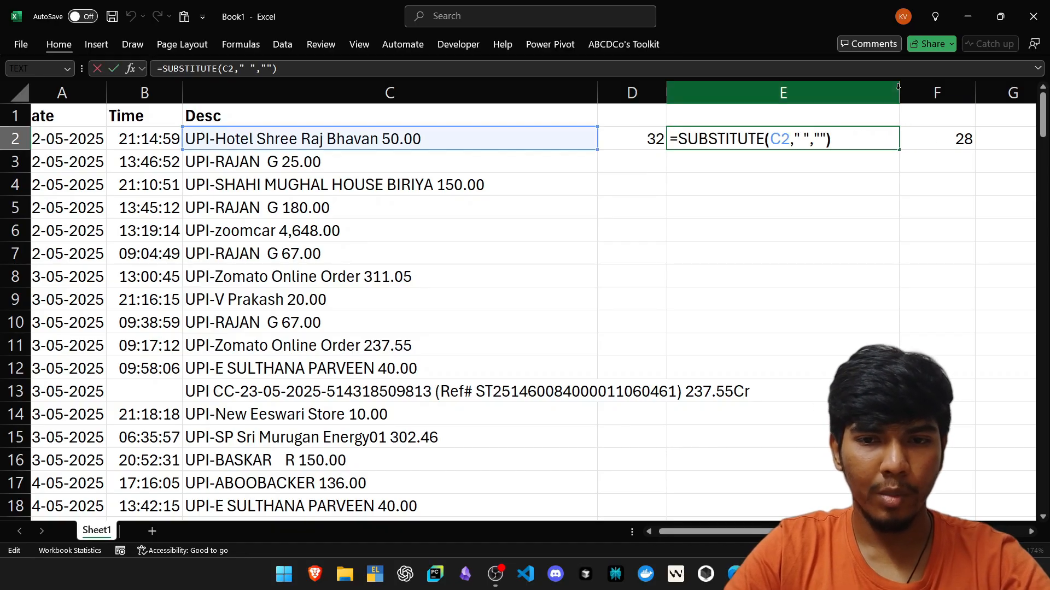
{"action": "key", "text": "Home"}
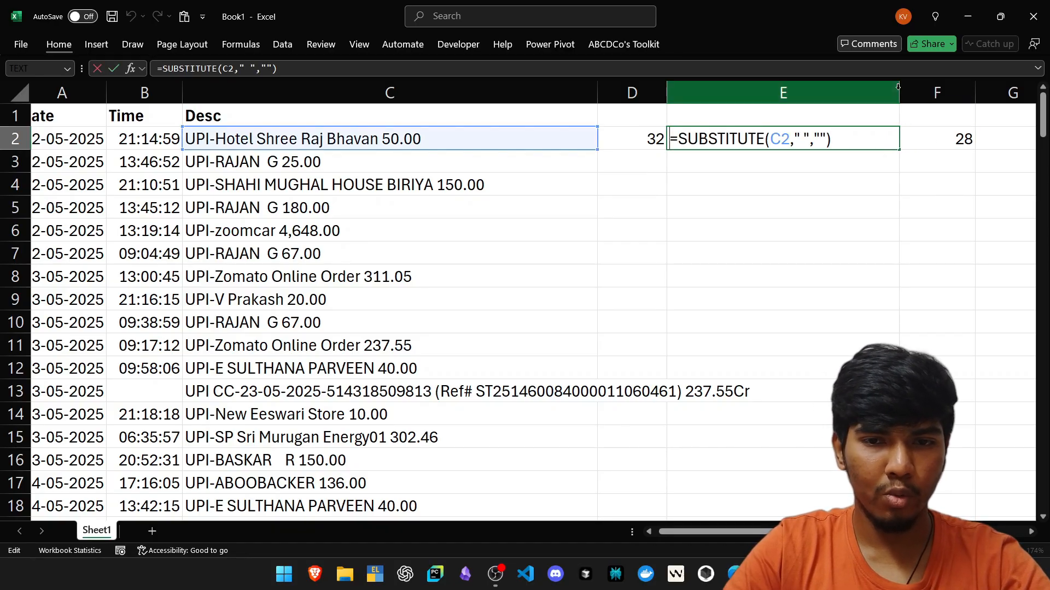
{"action": "type", "text": "len"}
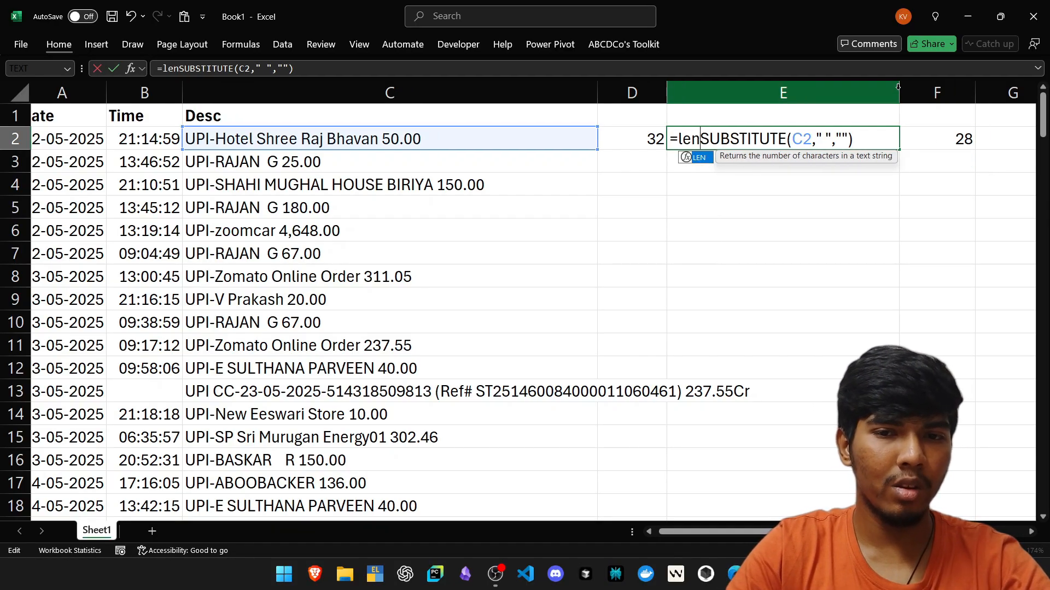
{"action": "key", "text": "Tab"}
{"action": "left_click", "coordinate": [874, 141]}
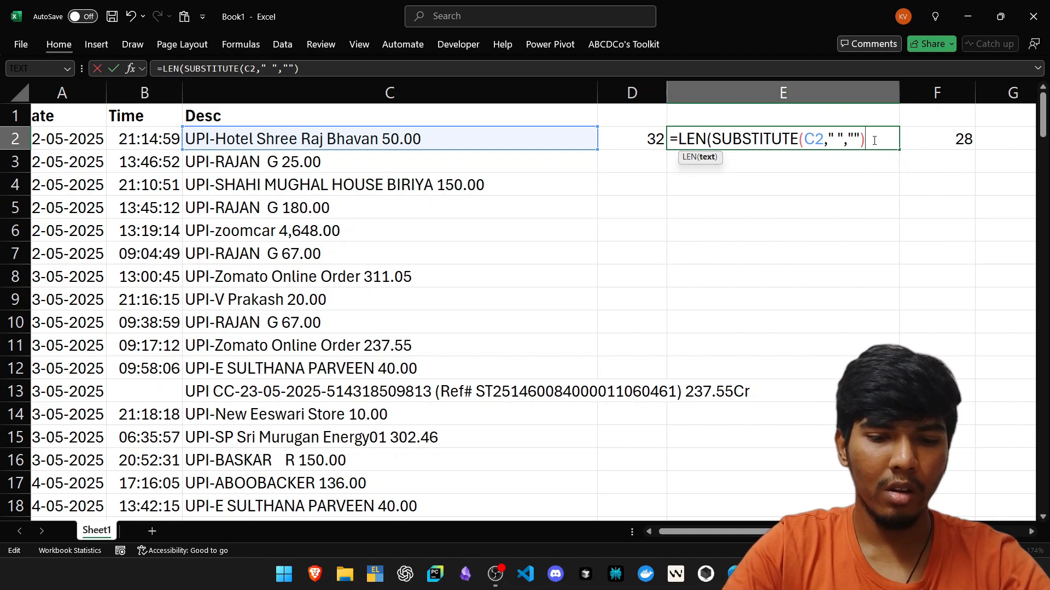
{"action": "type", "text": ")"}
{"action": "key", "text": "ctrl+Return"}
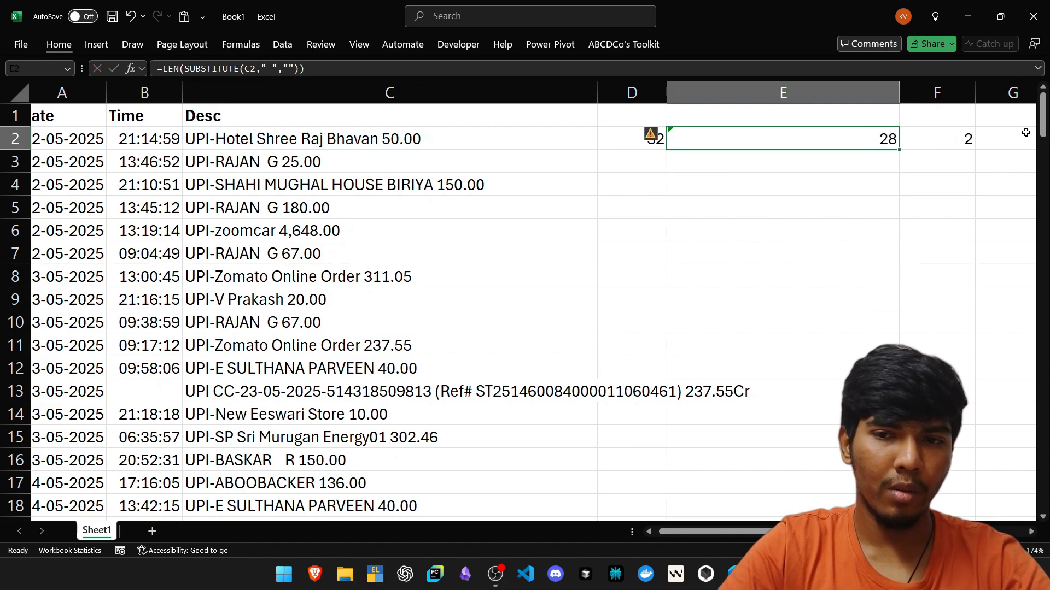
Step: Clear the LEN formula from F2 and narrow column E
{"action": "left_click", "coordinate": [957, 137]}
{"action": "key", "text": "Delete"}
{"action": "double_click", "coordinate": [899, 92]}
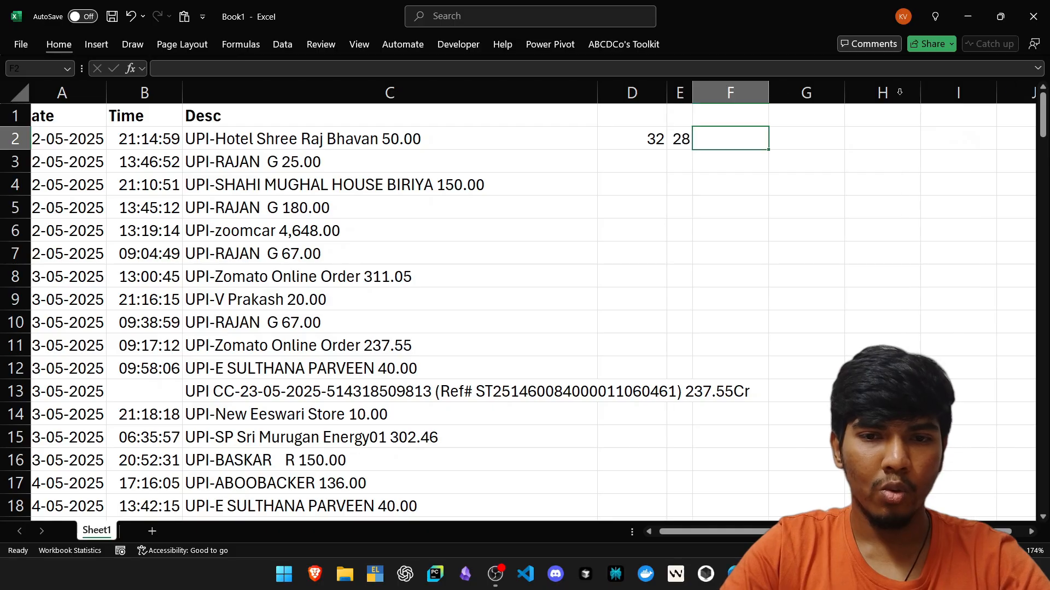
{"action": "key", "text": "ctrl+z"}
Step: Enter the header "Count with space" in D1 and autofit column D to it
{"action": "left_click", "coordinate": [625, 122]}
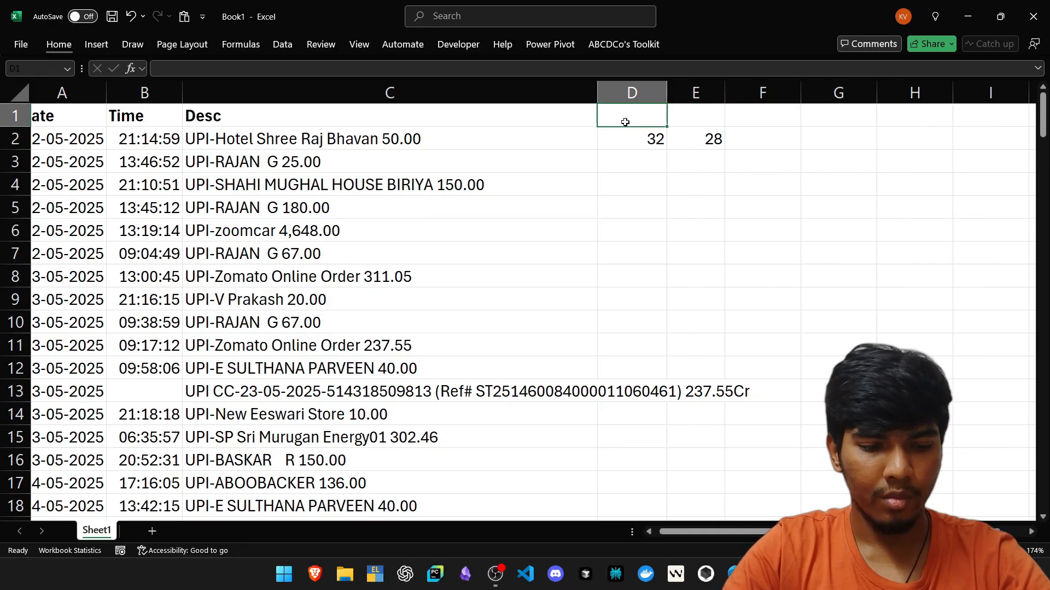
{"action": "type", "text": "Cu"}
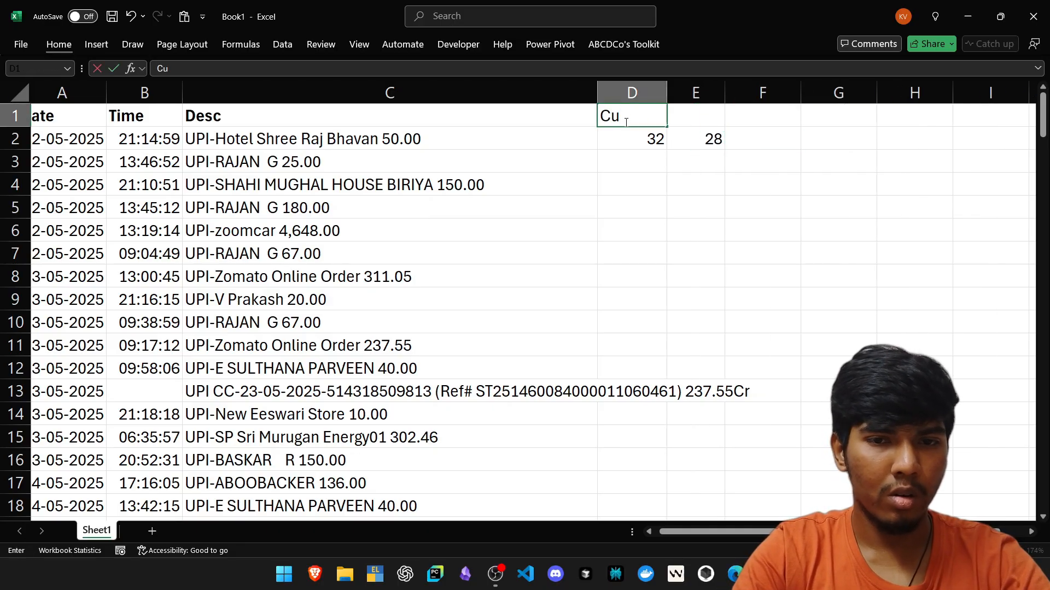
{"action": "type", "text": "nunt wit"}
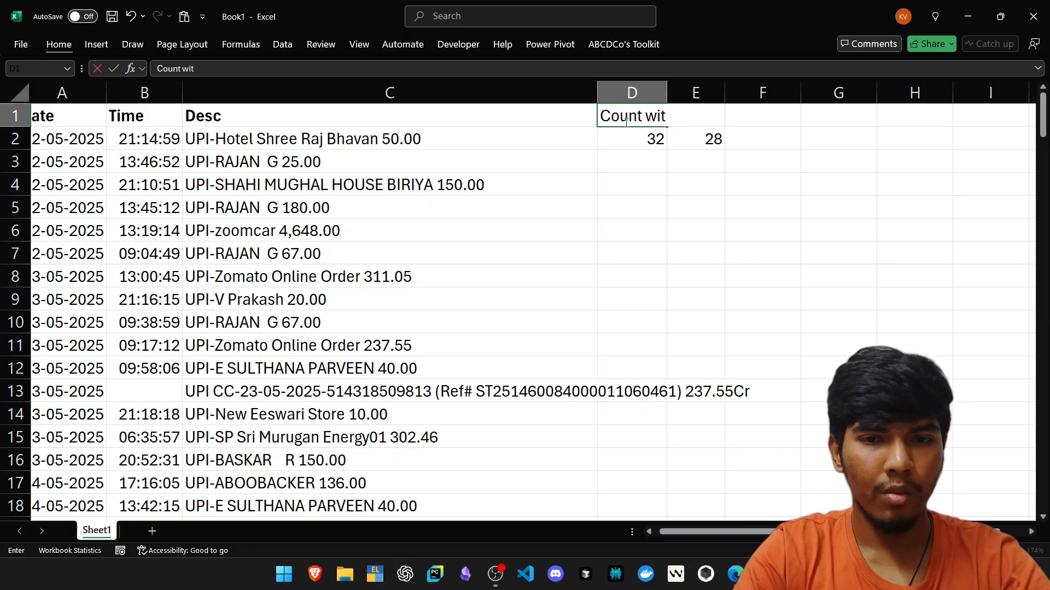
{"action": "type", "text": "h space"}
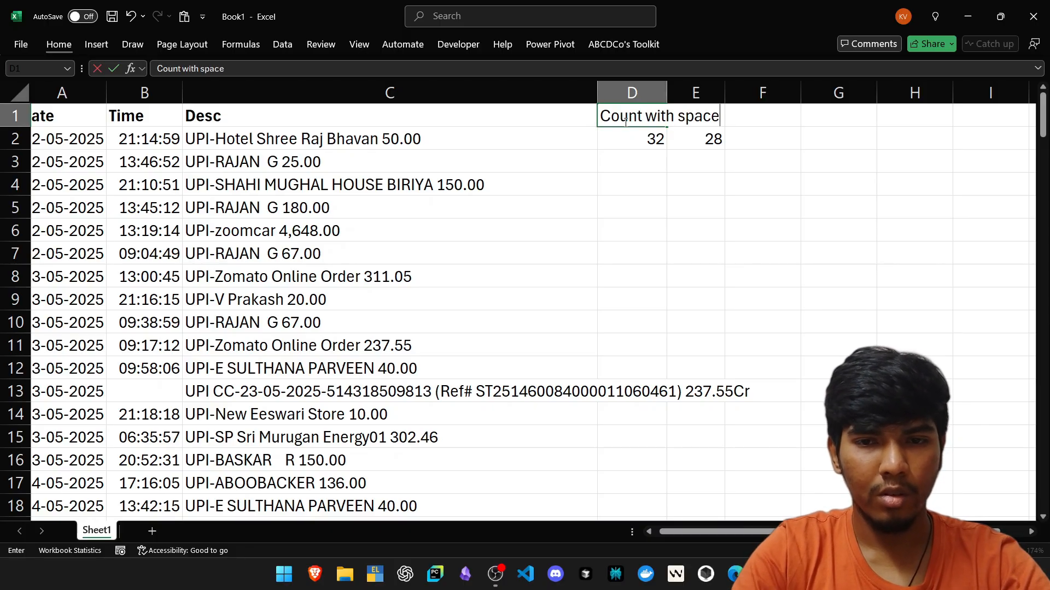
{"action": "key", "text": "Return"}
{"action": "key", "text": "ctrl+shift+Down"}
{"action": "key", "text": "h"}
{"action": "key", "text": "o"}
{"action": "key", "text": "i"}
{"action": "key", "text": "Right"}
{"action": "key", "text": "Up"}
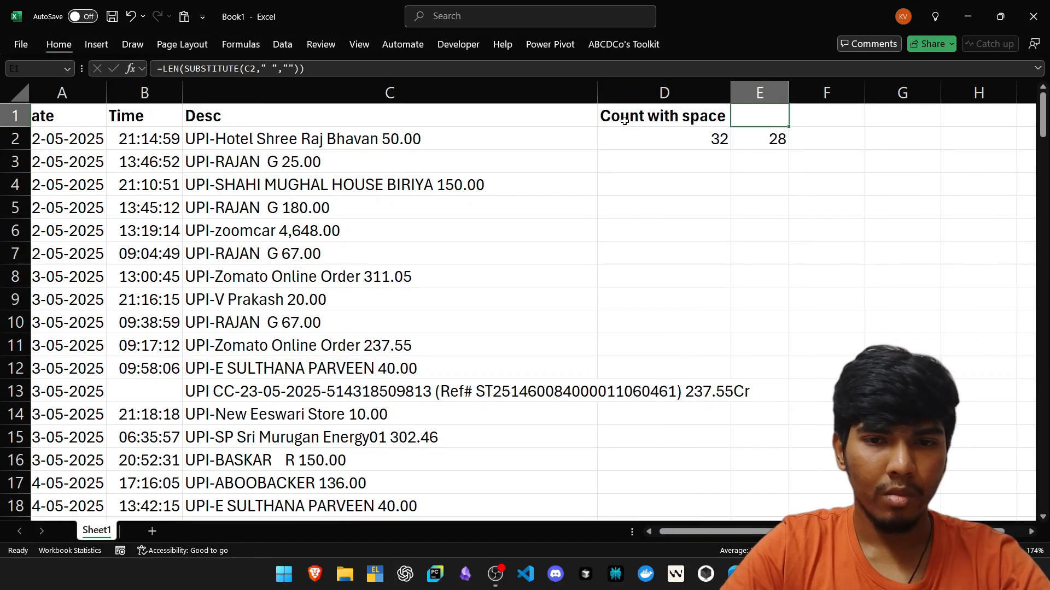
Step: Copy the "Count with space" header from D1 into E1
{"action": "key", "text": "Left"}
{"action": "key", "text": "ctrl+c"}
{"action": "key", "text": "Right"}
{"action": "key", "text": "ctrl+v"}
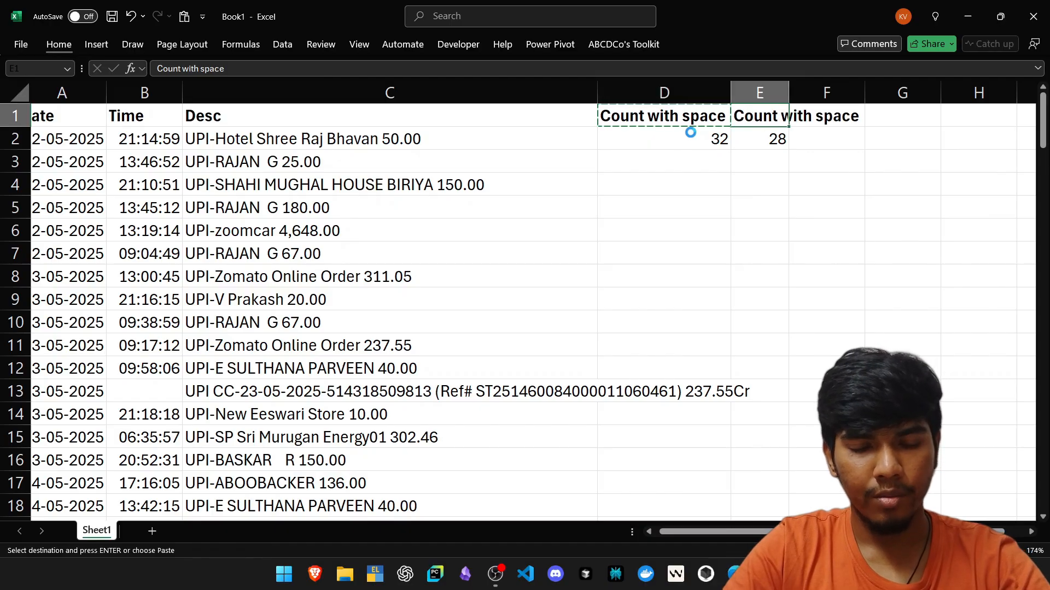
Step: Change the header in E1 to "Count without space"
{"action": "key", "text": "F2"}
{"action": "key", "text": "Left"}
{"action": "key", "text": "Left"}
{"action": "key", "text": "Left"}
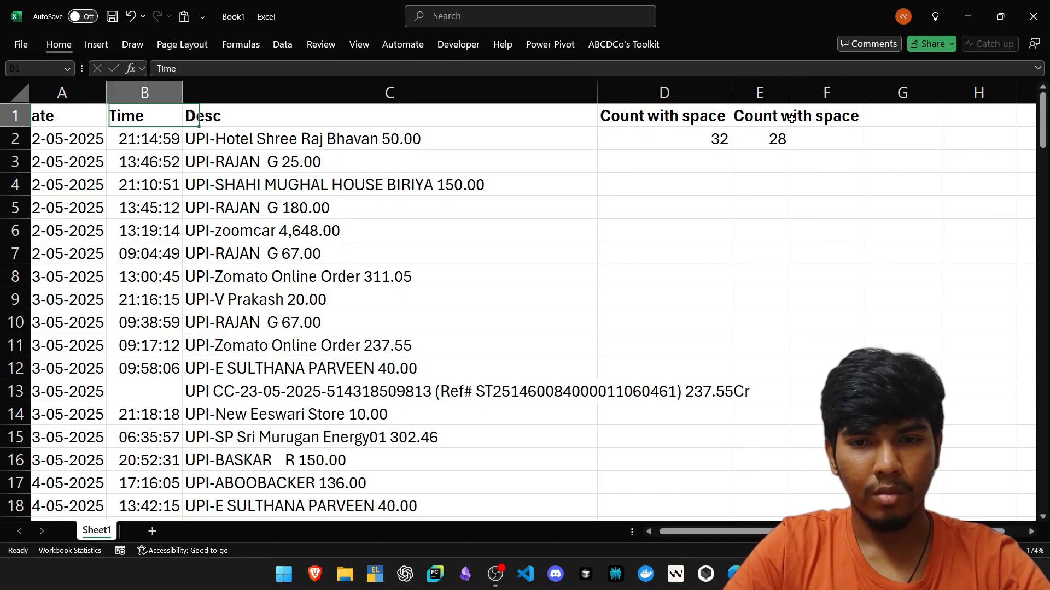
{"action": "key", "text": "Right"}
{"action": "key", "text": "Right"}
{"action": "key", "text": "Right"}
{"action": "key", "text": "F2"}
{"action": "key", "text": "Left"}
{"action": "key", "text": "Left"}
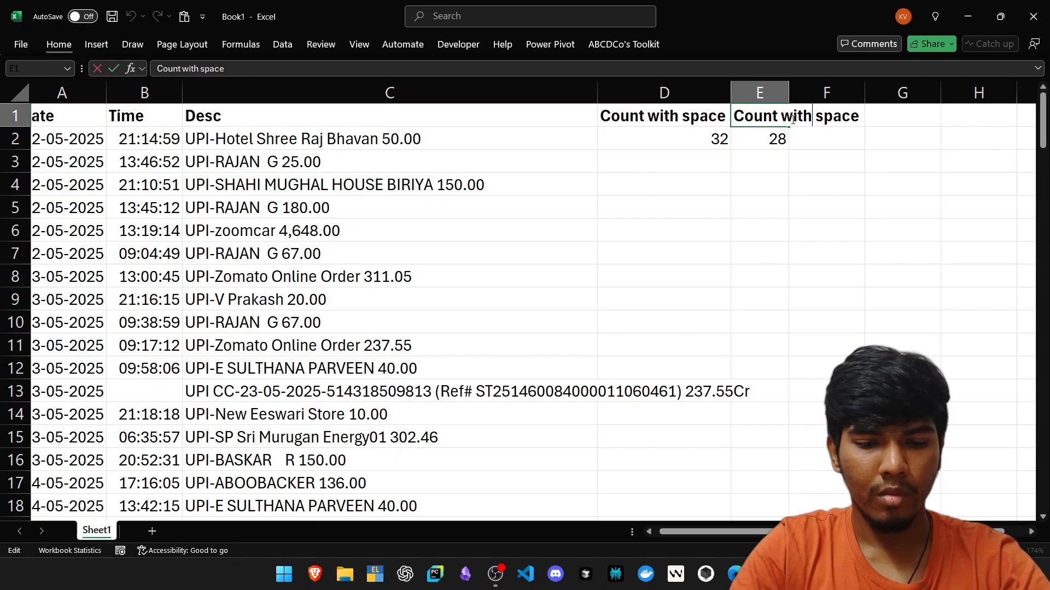
{"action": "type", "text": "out"}
{"action": "key", "text": "Return"}
Step: Autofit the width of column E to its header
{"action": "key", "text": "ctrl+space"}
{"action": "key", "text": "alt"}
{"action": "key", "text": "h"}
{"action": "key", "text": "o"}
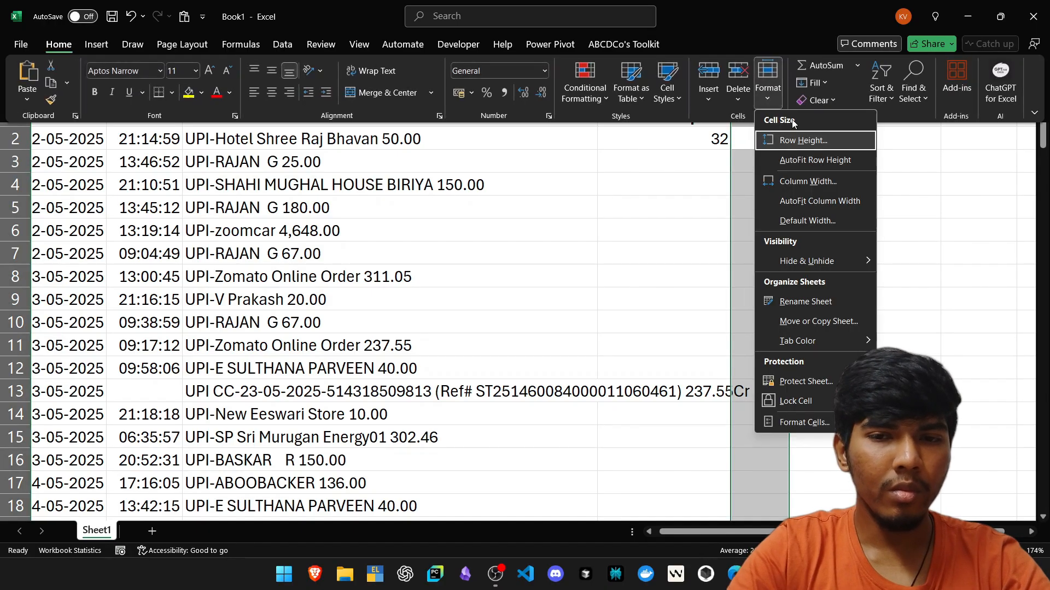
{"action": "key", "text": "i"}
Step: Calculate the number of spaces in the first description by entering =D2-E2 in F2
{"action": "key", "text": "Left"}
{"action": "key", "text": "Up"}
{"action": "key", "text": "Right"}
{"action": "key", "text": "Down"}
{"action": "key", "text": "Right"}
{"action": "type", "text": "="}
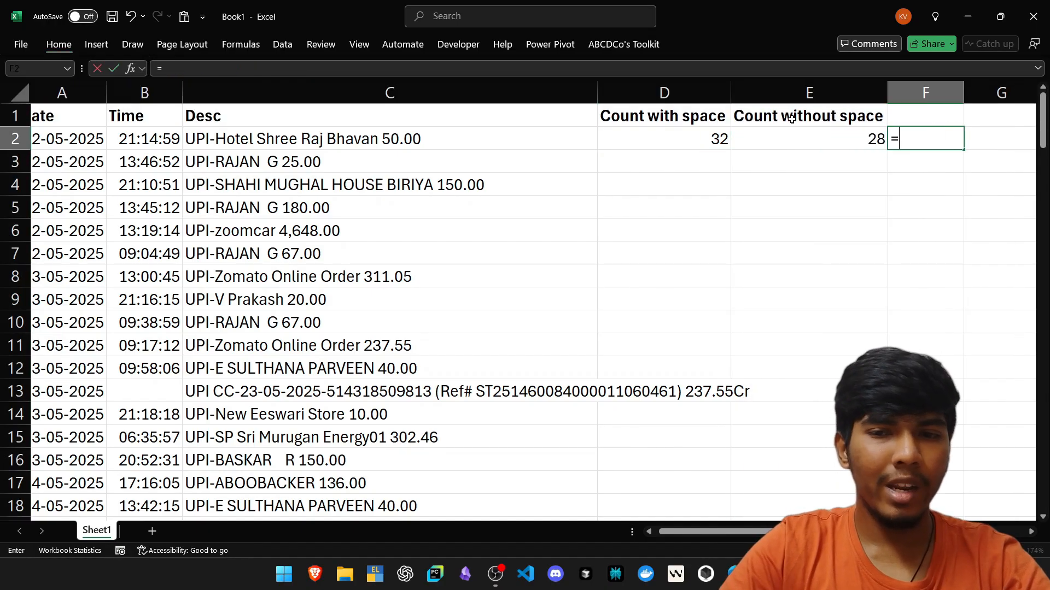
{"action": "key", "text": "Left"}
{"action": "key", "text": "Left"}
{"action": "type", "text": "-"}
{"action": "key", "text": "Left"}
{"action": "key", "text": "Return"}
{"action": "key", "text": "Up"}
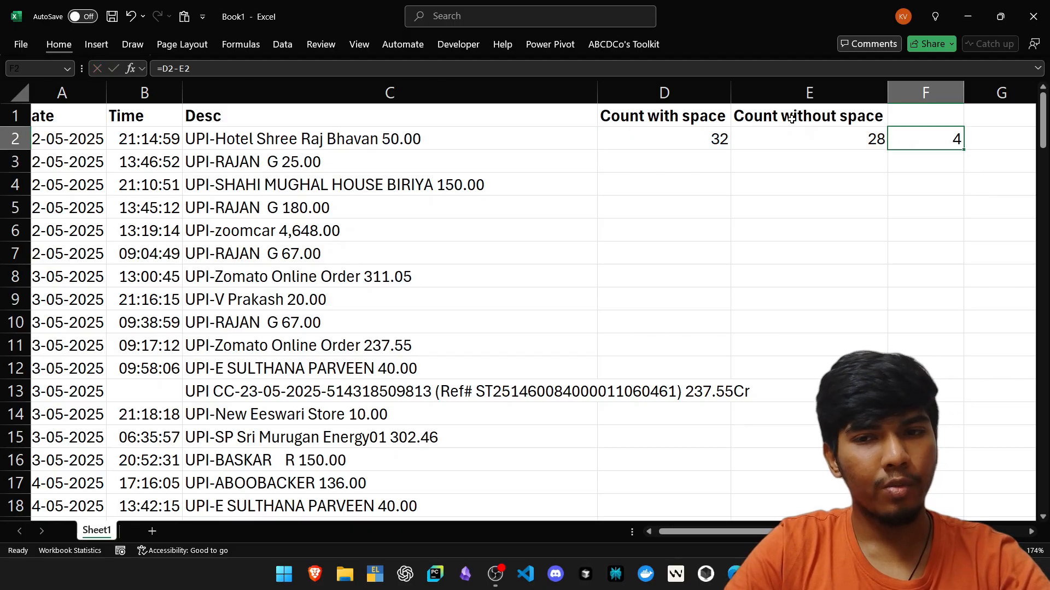
Step: Enter the header "Space" in F1 and centre it in the cell
{"action": "key", "text": "ctrl+space"}
{"action": "key", "text": "Up"}
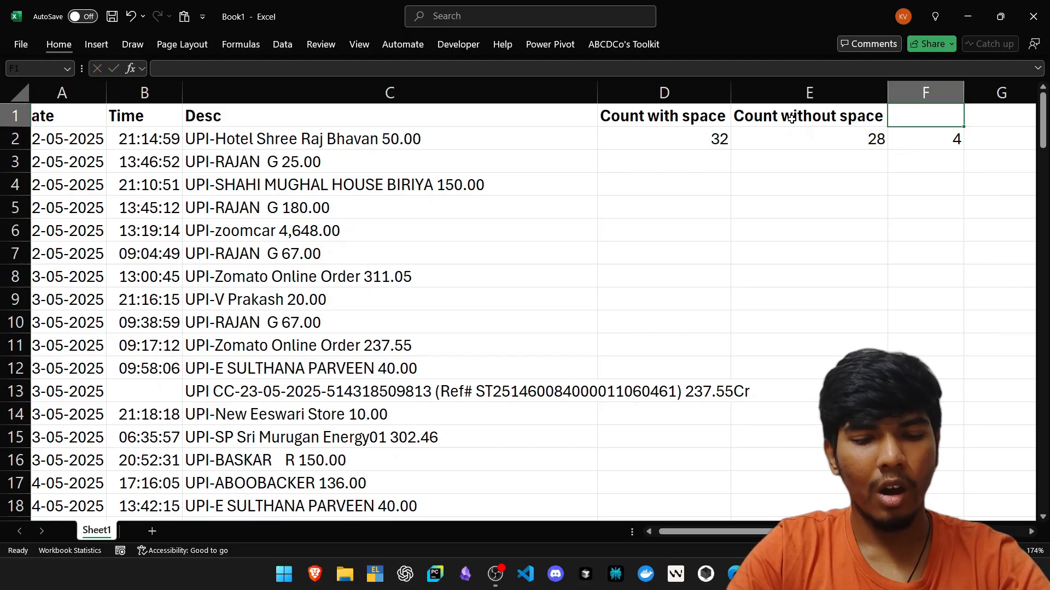
{"action": "type", "text": "Space"}
{"action": "key", "text": "Return"}
{"action": "key", "text": "Up"}
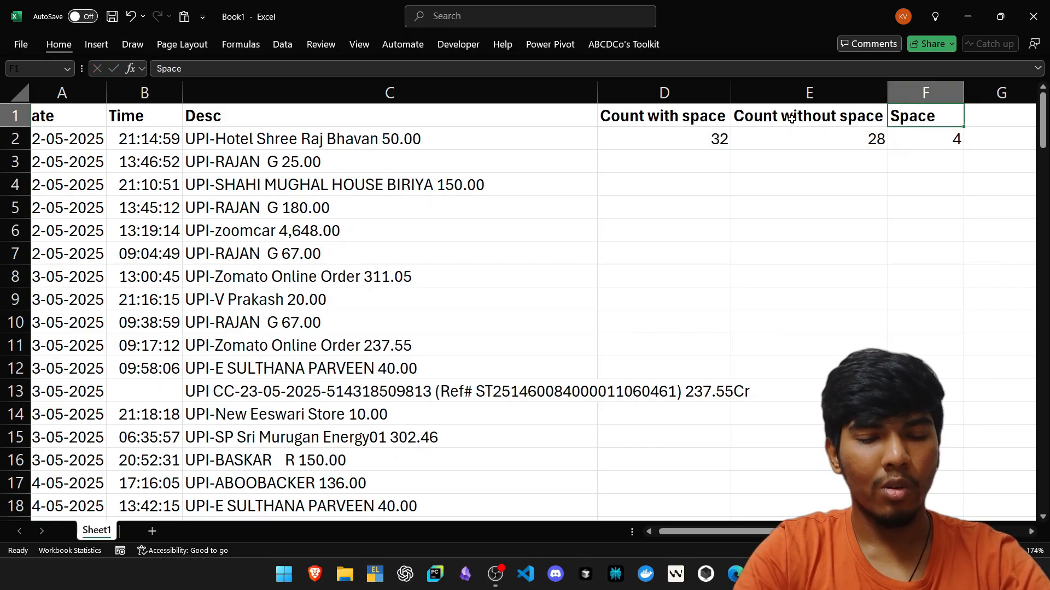
{"action": "key", "text": "alt+h"}
{"action": "key", "text": "a"}
{"action": "key", "text": "c"}
Step: Copy the count formulas in D2:F2 down to rows 3 through 7
{"action": "key", "text": "Left"}
{"action": "key", "text": "Left"}
{"action": "key", "text": "Down"}
{"action": "key", "text": "shift+Right"}
{"action": "key", "text": "shift+Right"}
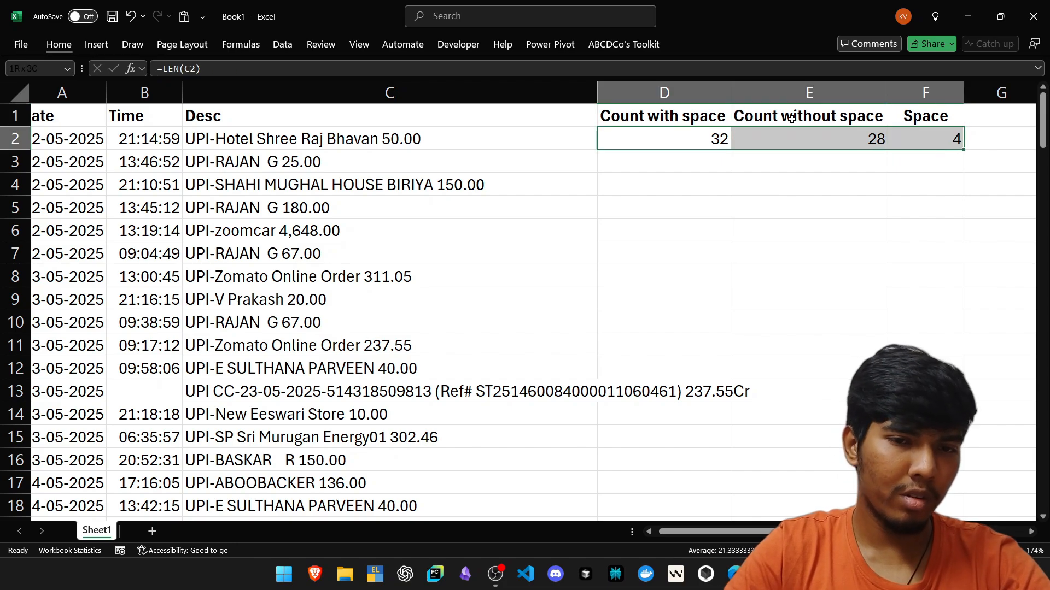
{"action": "key", "text": "ctrl+c"}
{"action": "key", "text": "Down"}
{"action": "key", "text": "ctrl+v"}
{"action": "key", "text": "Down"}
{"action": "key", "text": "ctrl+v"}
{"action": "key", "text": "Down"}
{"action": "key", "text": "ctrl+v"}
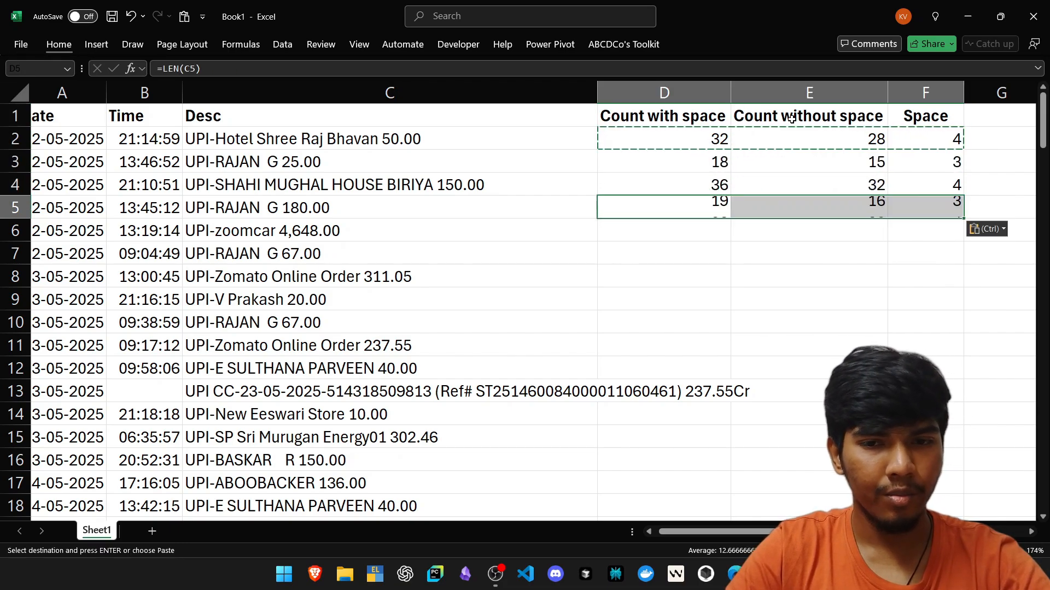
{"action": "key", "text": "Down"}
{"action": "key", "text": "ctrl+v"}
{"action": "key", "text": "Down"}
{"action": "key", "text": "ctrl+v"}
{"action": "key", "text": "Down"}
{"action": "key", "text": "Up"}
{"action": "key", "text": "Up"}
{"action": "key", "text": "Up"}
{"action": "key", "text": "Escape"}
Step: Compare the space counts with the descriptions in rows 2, 3 and 6
{"action": "key", "text": "Right"}
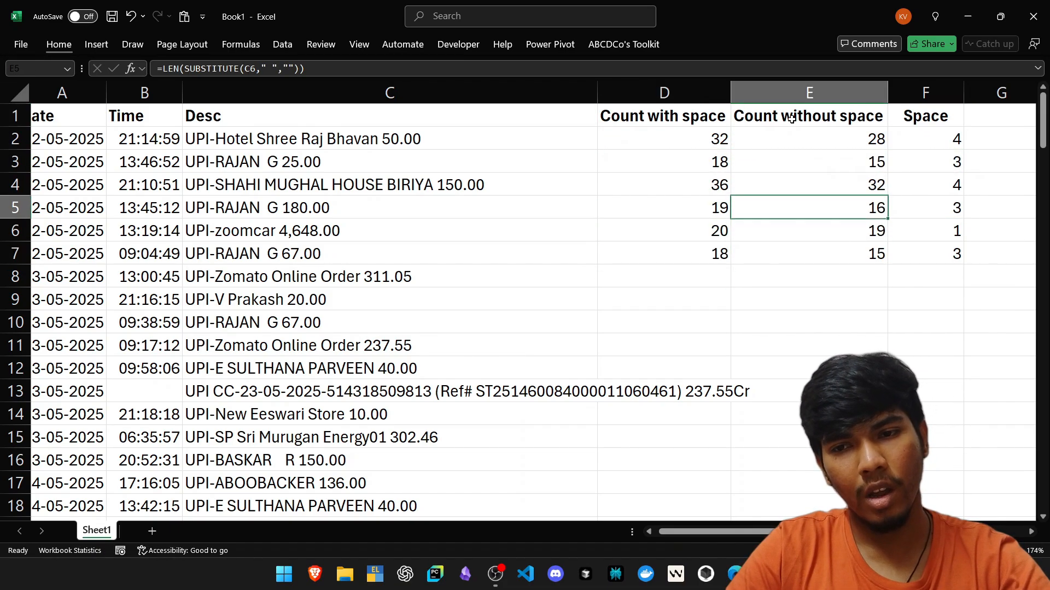
{"action": "key", "text": "Right"}
{"action": "key", "text": "Up"}
{"action": "key", "text": "Up"}
{"action": "key", "text": "Up"}
{"action": "key", "text": "shift+space"}
{"action": "key", "text": "Down"}
{"action": "key", "text": "shift+space"}
{"action": "key", "text": "Down"}
{"action": "key", "text": "Down"}
{"action": "key", "text": "Down"}
{"action": "key", "text": "shift+space"}
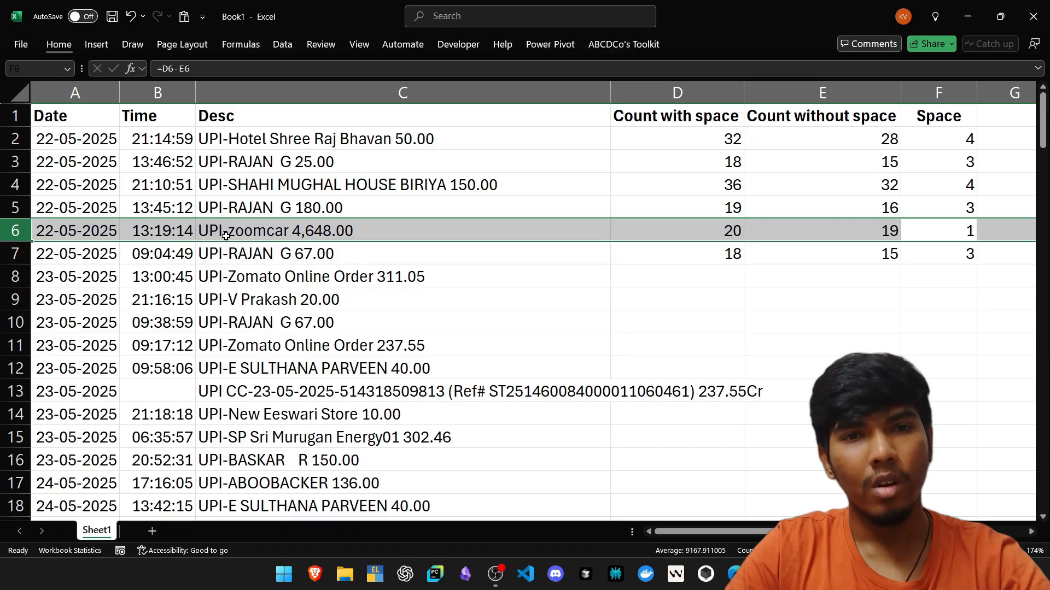
{"action": "key", "text": "Right"}
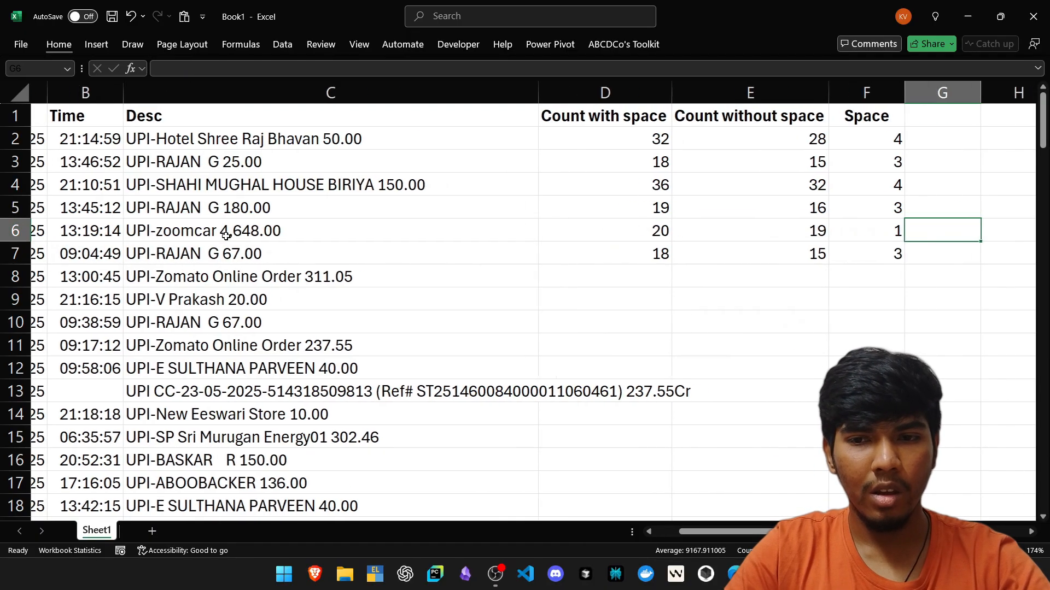
Step: Review the space counts in F2:F7 as one range
{"action": "key", "text": "Left"}
{"action": "key", "text": "Up"}
{"action": "key", "text": "Up"}
{"action": "key", "text": "Up"}
{"action": "key", "text": "Up"}
{"action": "key", "text": "Up"}
{"action": "key", "text": "Down"}
{"action": "key", "text": "shift+Down"}
{"action": "key", "text": "shift+Down"}
{"action": "key", "text": "shift+Down"}
{"action": "key", "text": "shift+Down"}
{"action": "key", "text": "shift+Down"}
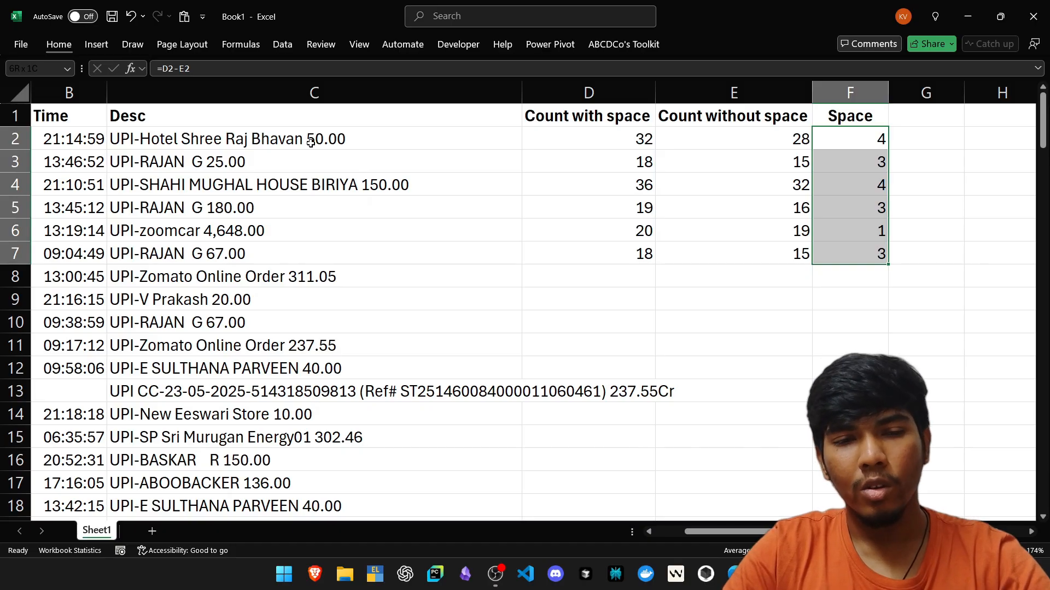
Step: Replace every space in the first description with @ by entering =SUBSTITUTE(C2," ","@") in G2, and narrow the Desc column
{"action": "key", "text": "Left"}
{"action": "key", "text": "Right"}
{"action": "key", "text": "Right"}
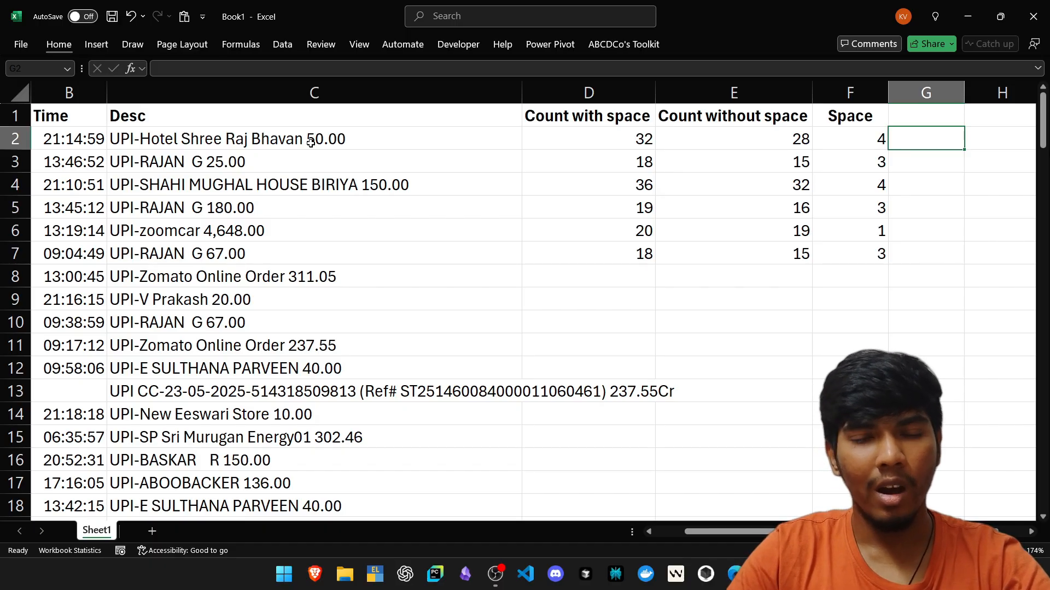
{"action": "type", "text": "=sub"}
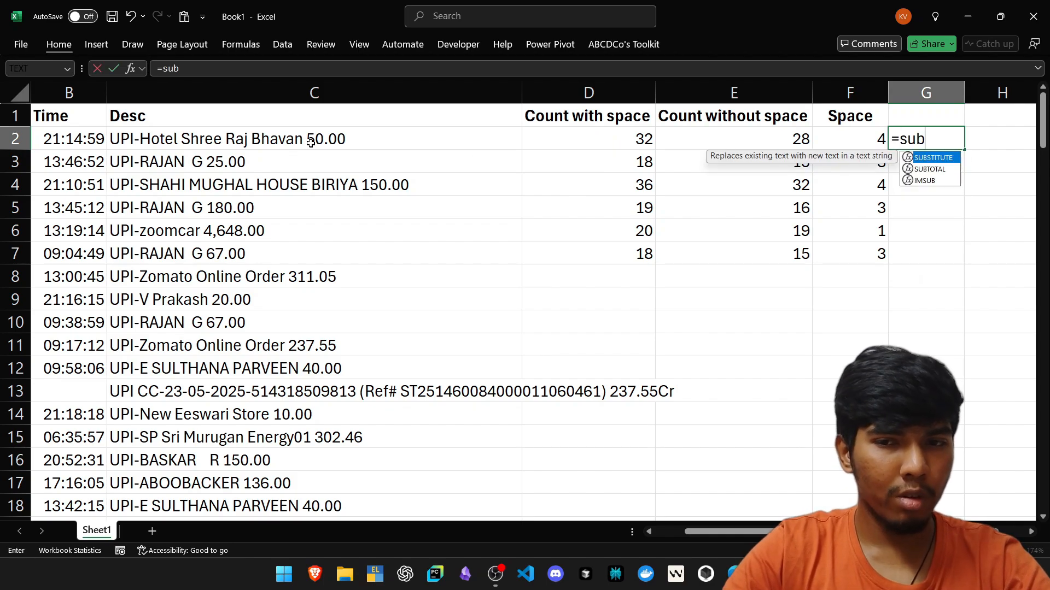
{"action": "key", "text": "Tab"}
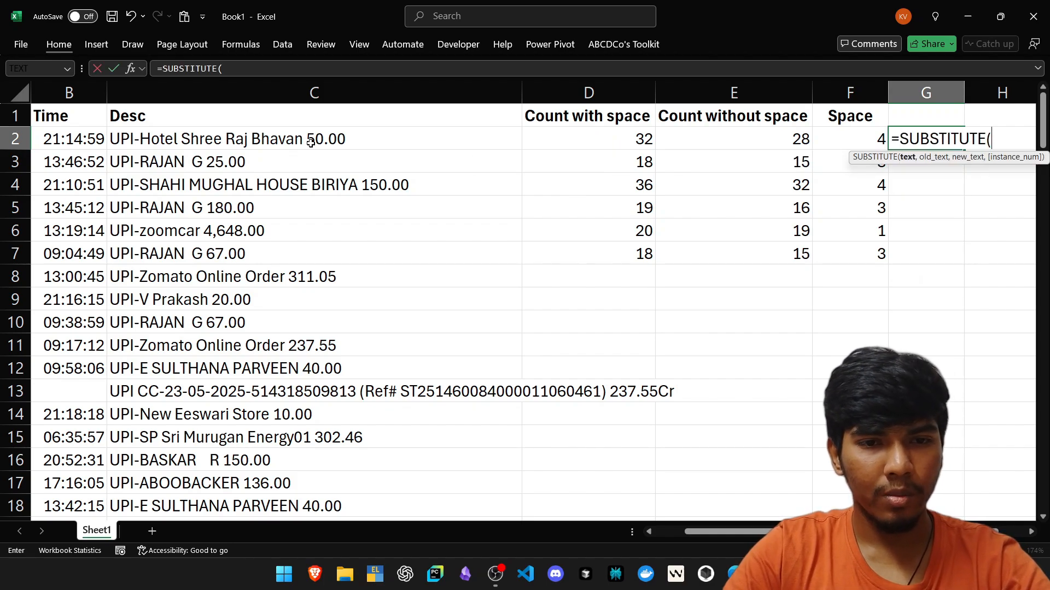
{"action": "scroll", "coordinate": [434, 182], "scroll_direction": "right", "scroll_amount": 2}
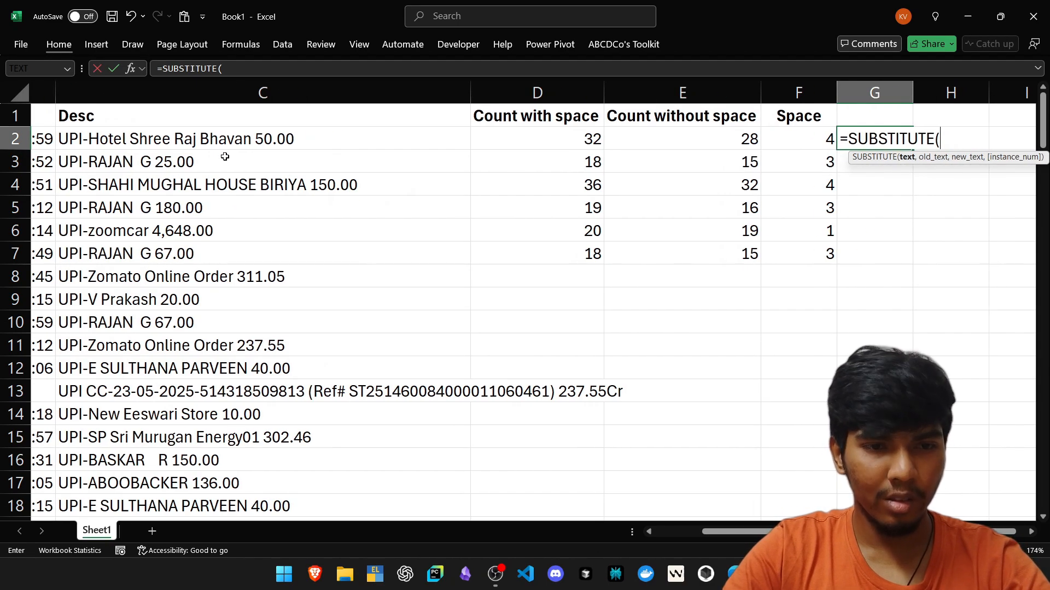
{"action": "left_click", "coordinate": [216, 137]}
{"action": "type", "text": ","}
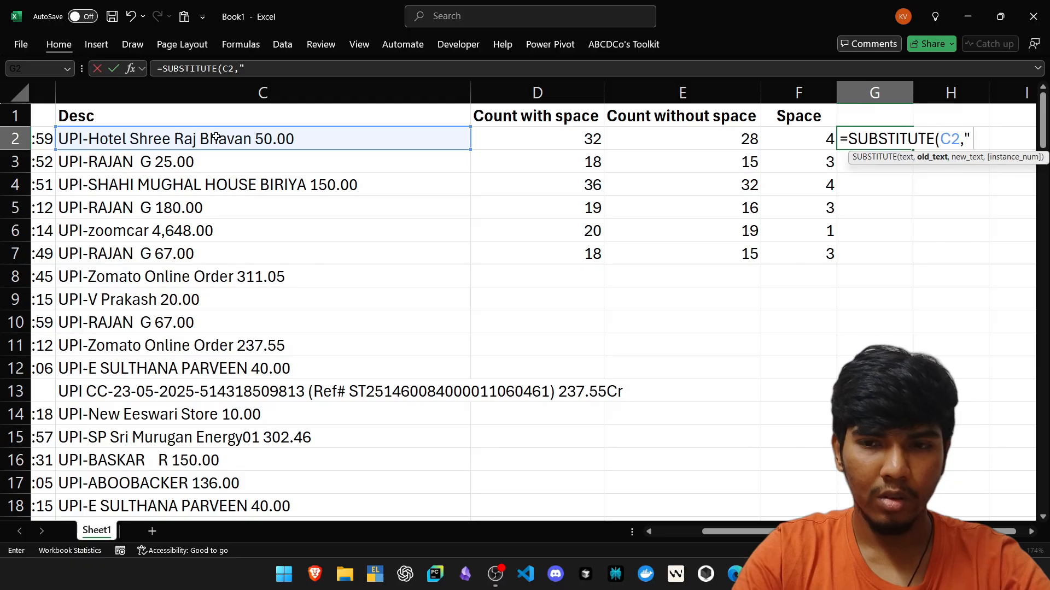
{"action": "type", "text": "\" \","}
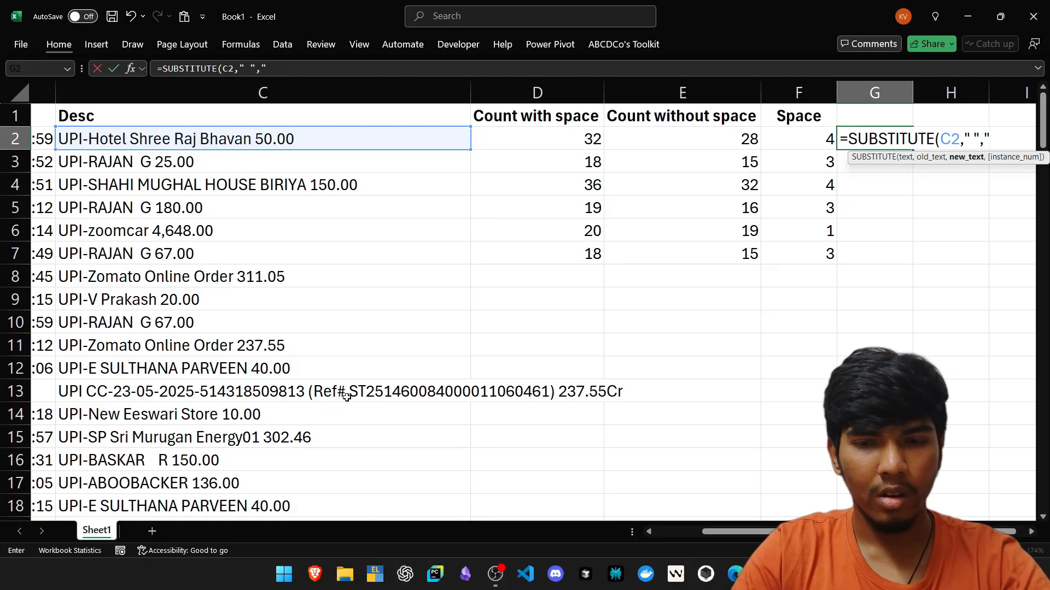
{"action": "type", "text": "@"}
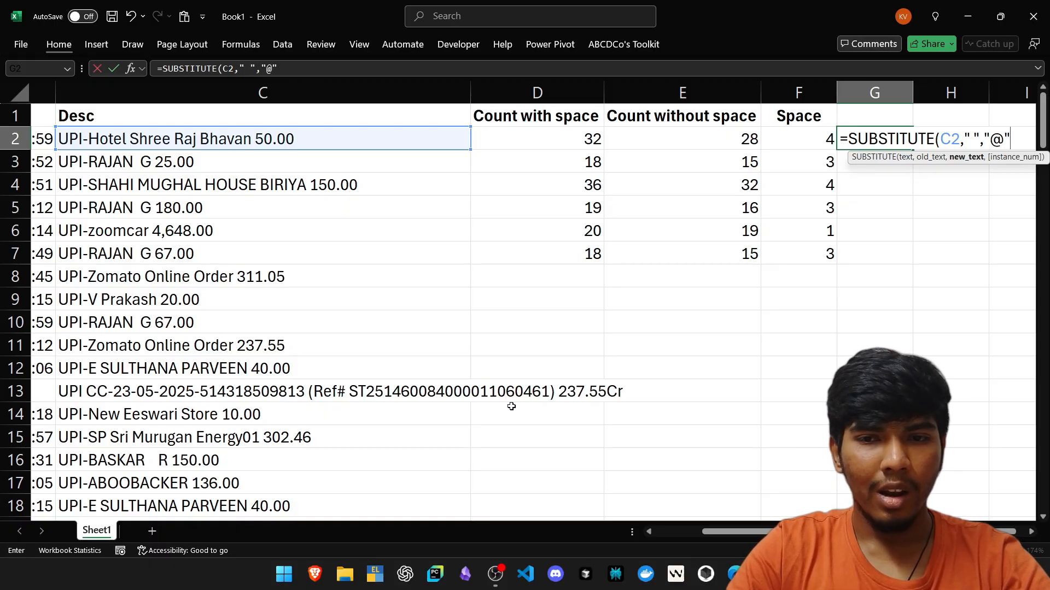
{"action": "type", "text": "\")"}
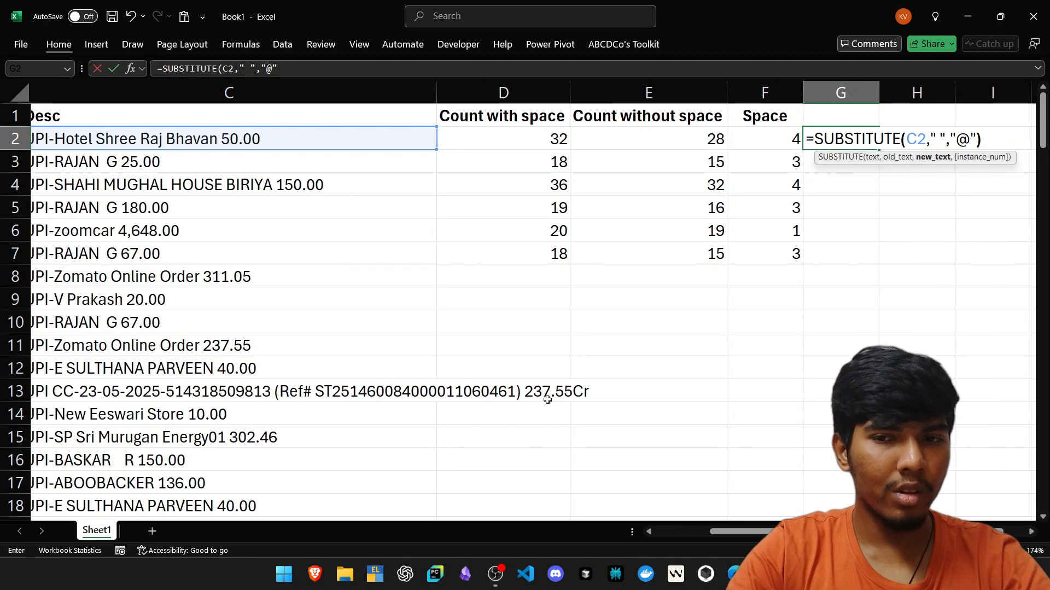
{"action": "key", "text": "Return"}
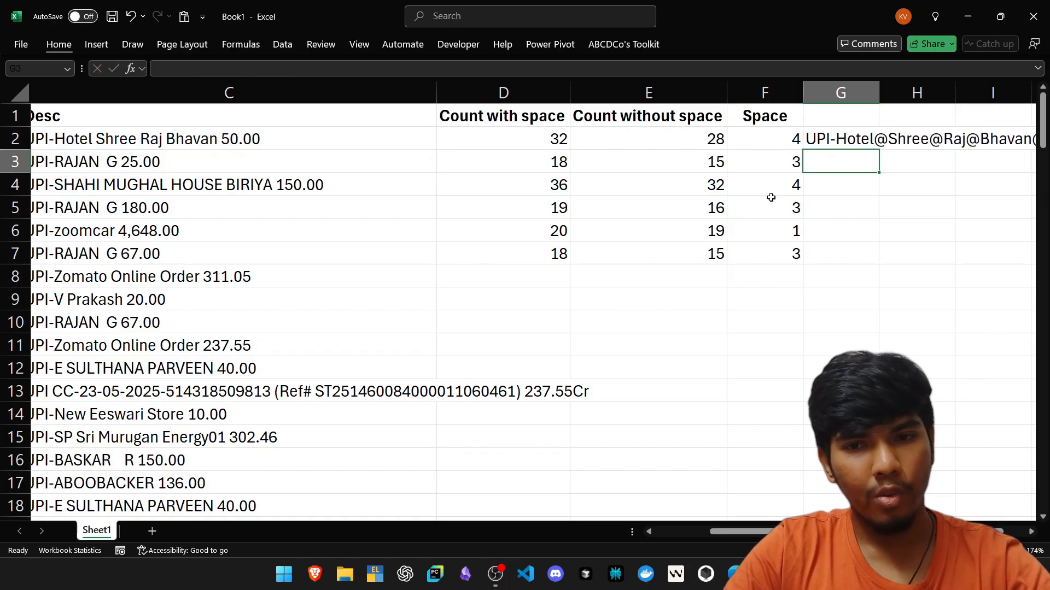
{"action": "left_click_drag", "start_coordinate": [437, 113], "coordinate": [340, 112]}
{"action": "scroll", "coordinate": [357, 224], "scroll_direction": "left", "scroll_amount": 1}
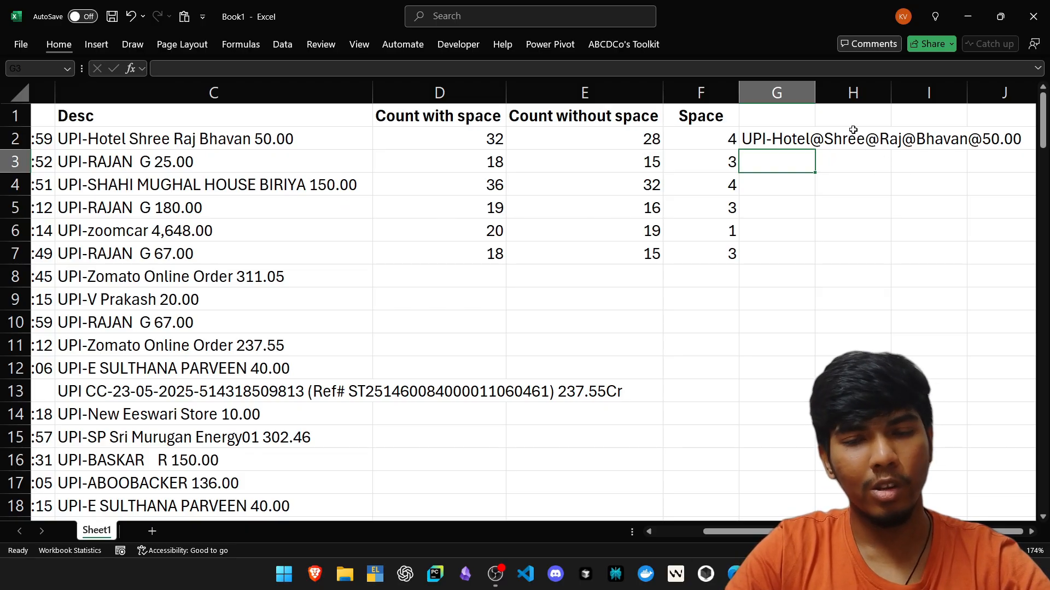
Step: Add instance number 1 to the SUBSTITUTE formula in G2 and autofit the width of column G
{"action": "key", "text": "Up"}
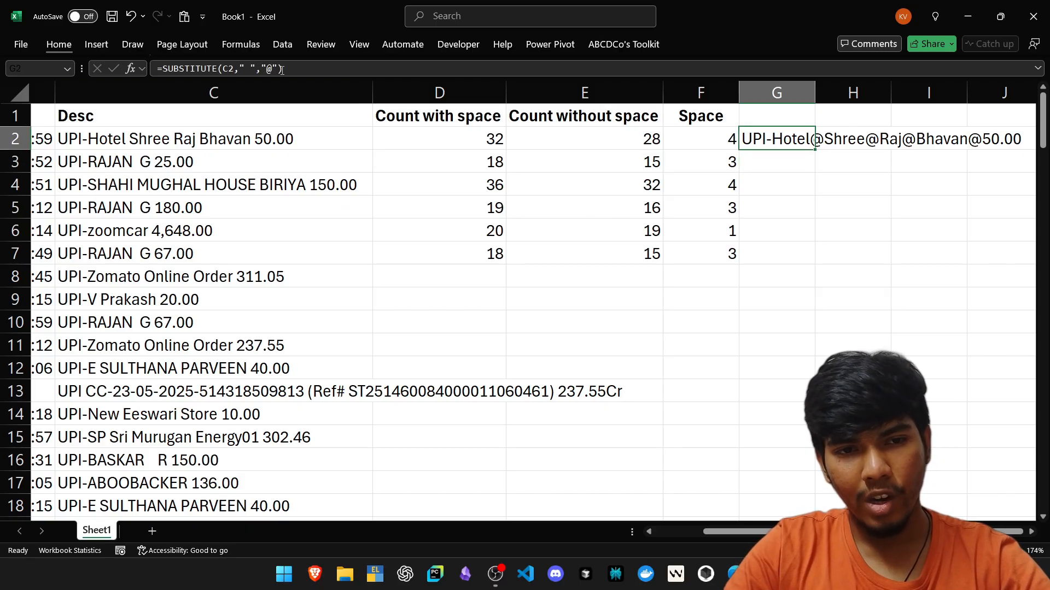
{"action": "left_click", "coordinate": [282, 69]}
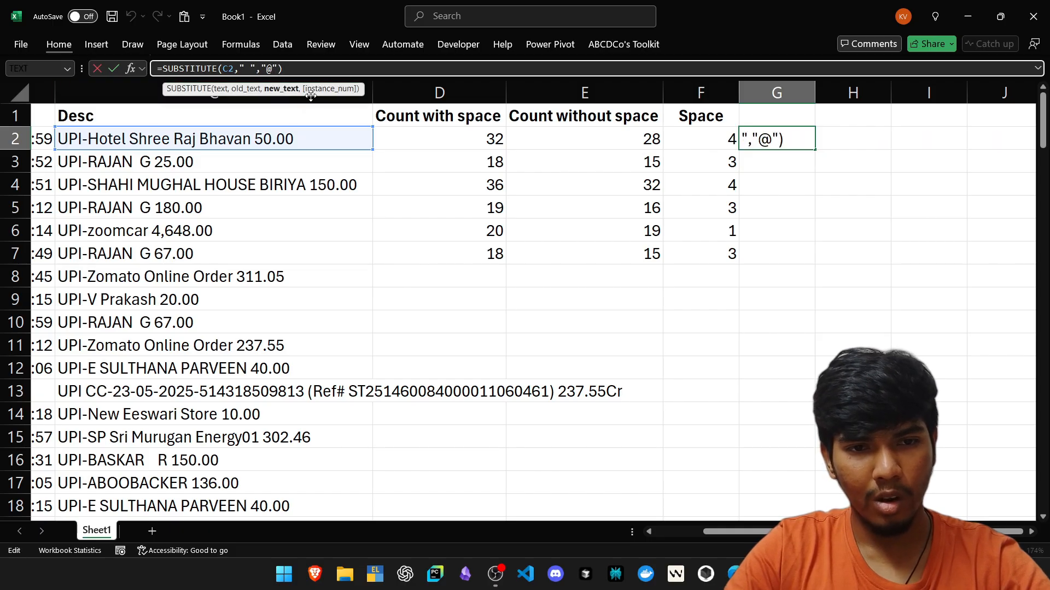
{"action": "type", "text": ","}
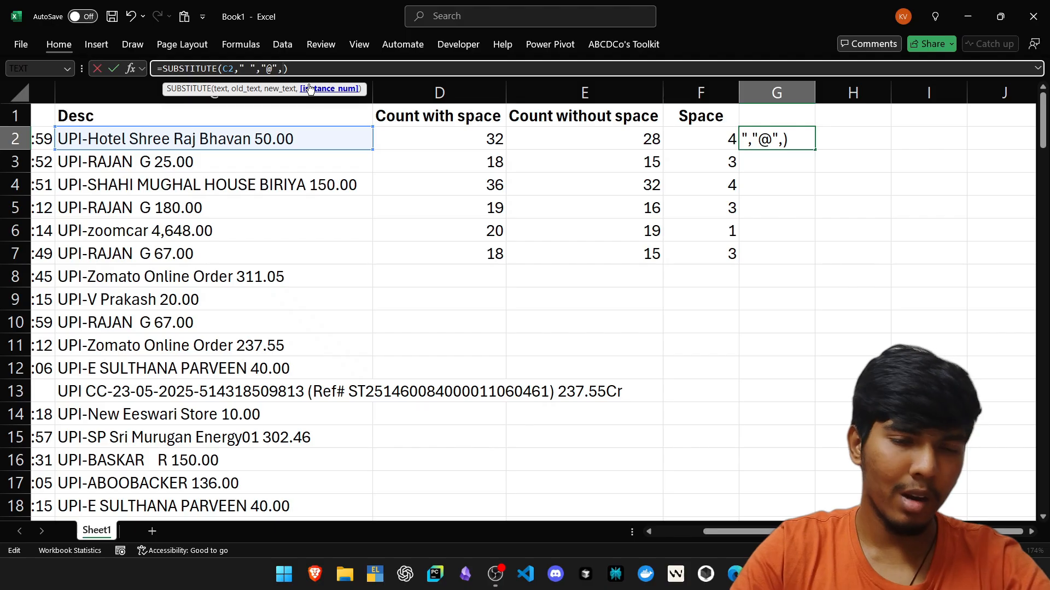
{"action": "type", "text": "1"}
{"action": "key", "text": "Return"}
{"action": "key", "text": "Up"}
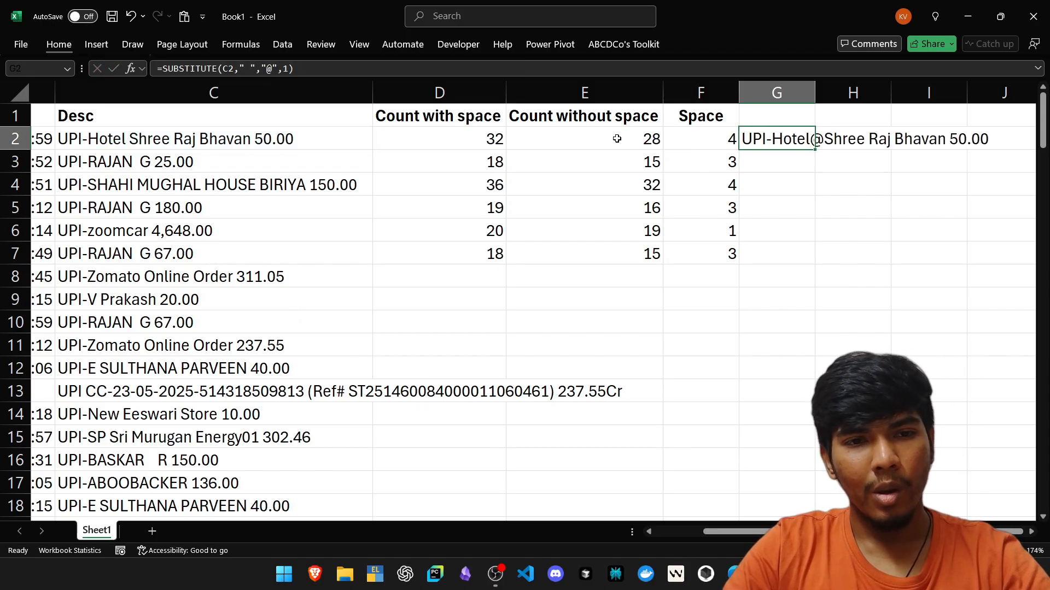
{"action": "double_click", "coordinate": [815, 96]}
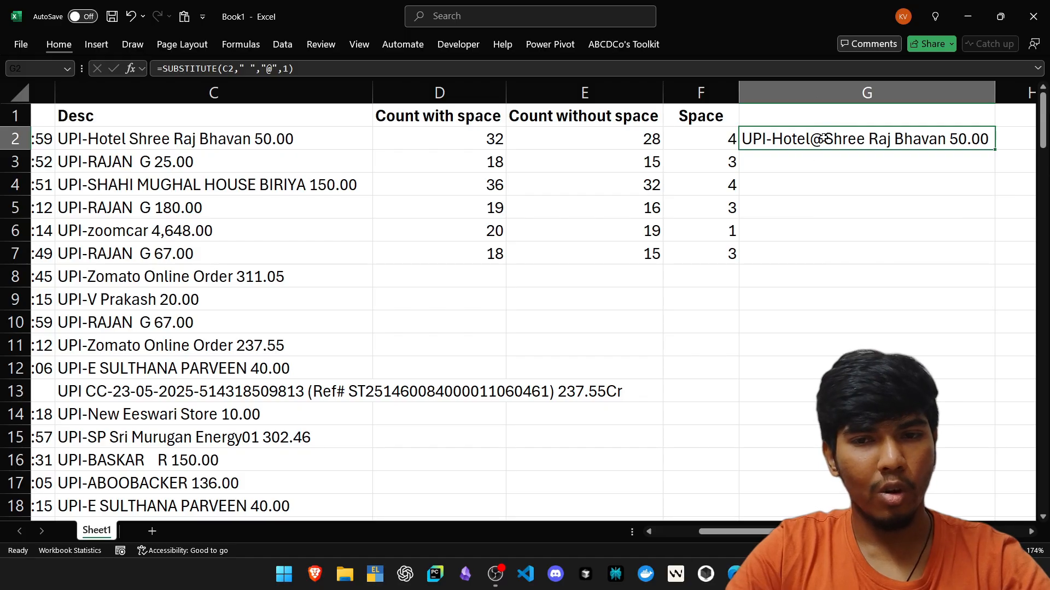
Step: Review the SUBSTITUTE arguments in G2 and set the instance number to 2
{"action": "left_click", "coordinate": [244, 69]}
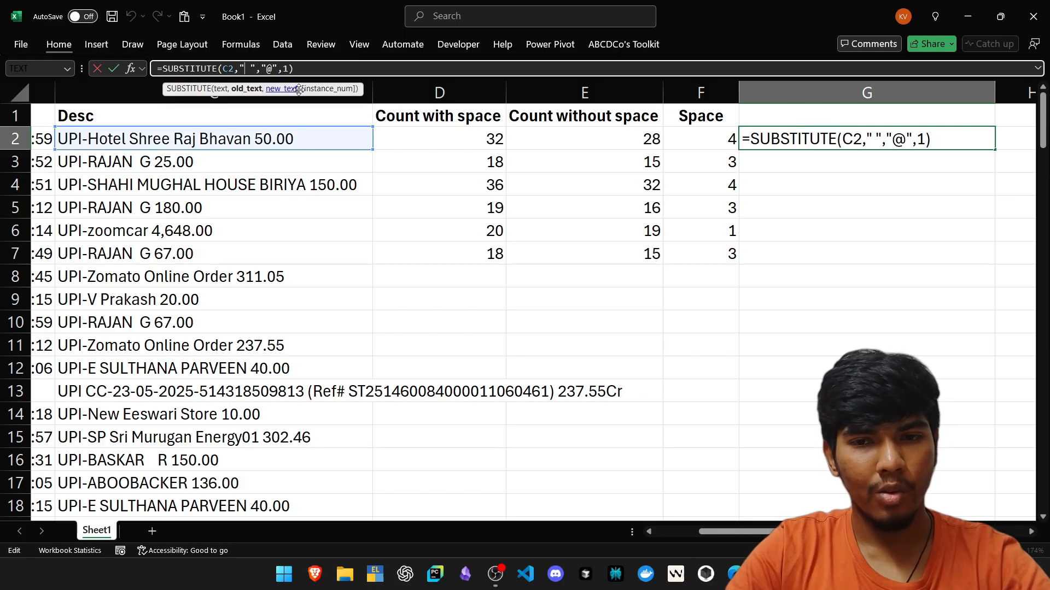
{"action": "double_click", "coordinate": [244, 68]}
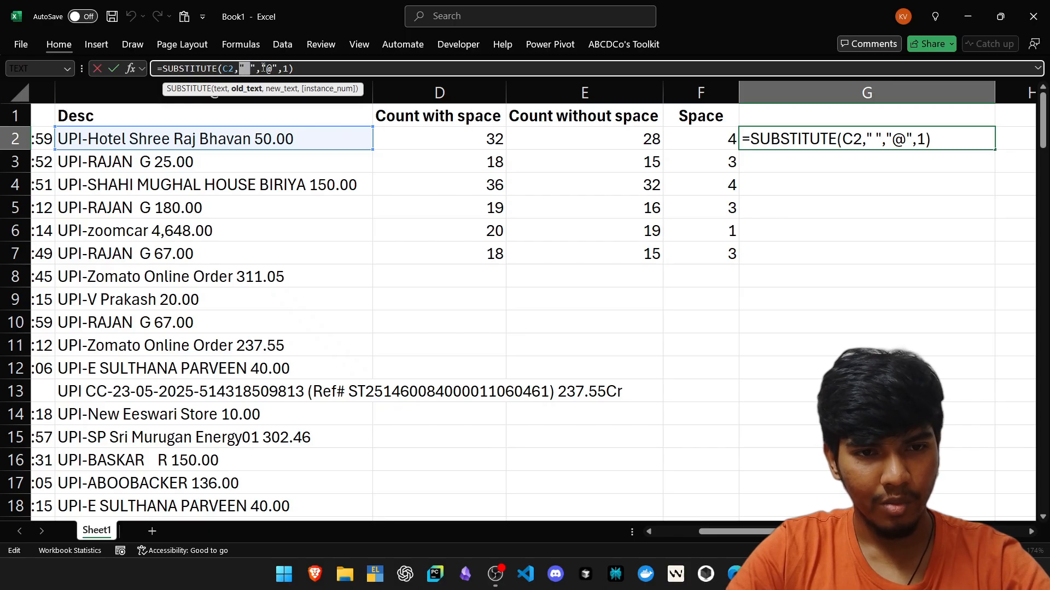
{"action": "double_click", "coordinate": [269, 69]}
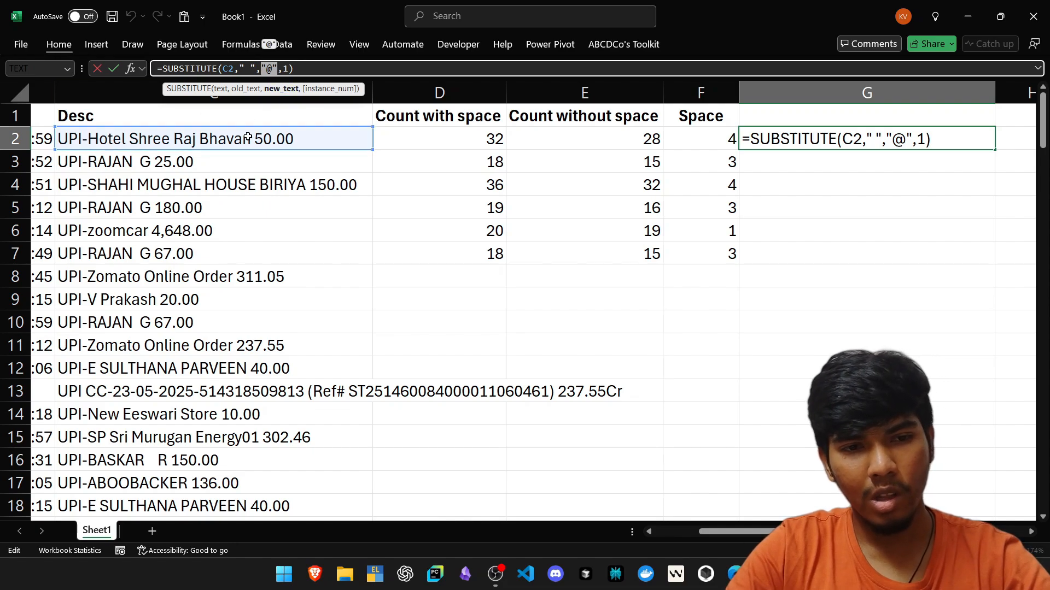
{"action": "left_click", "coordinate": [283, 68]}
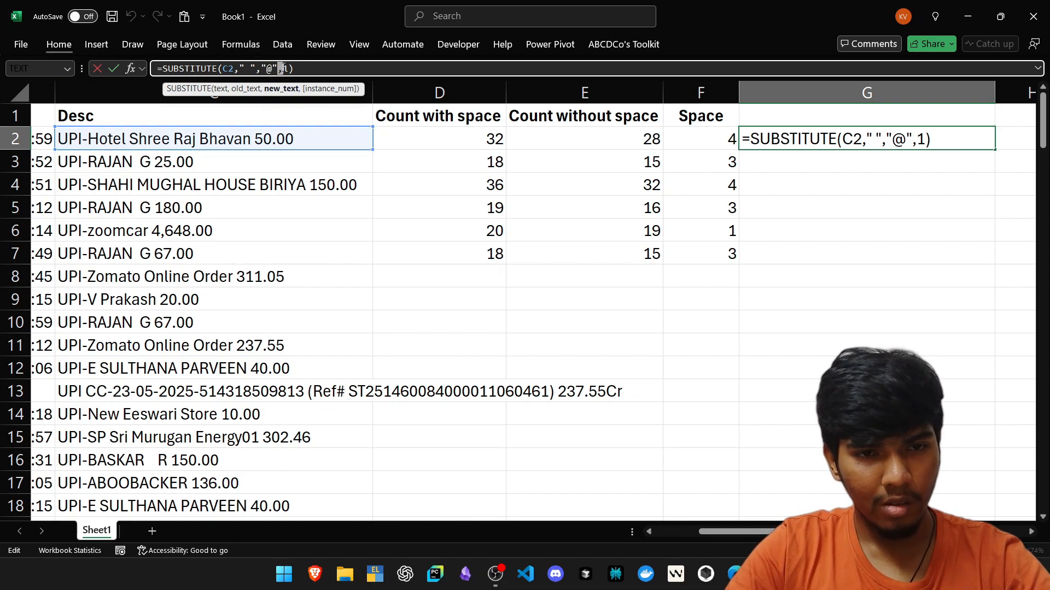
{"action": "left_click", "coordinate": [284, 68]}
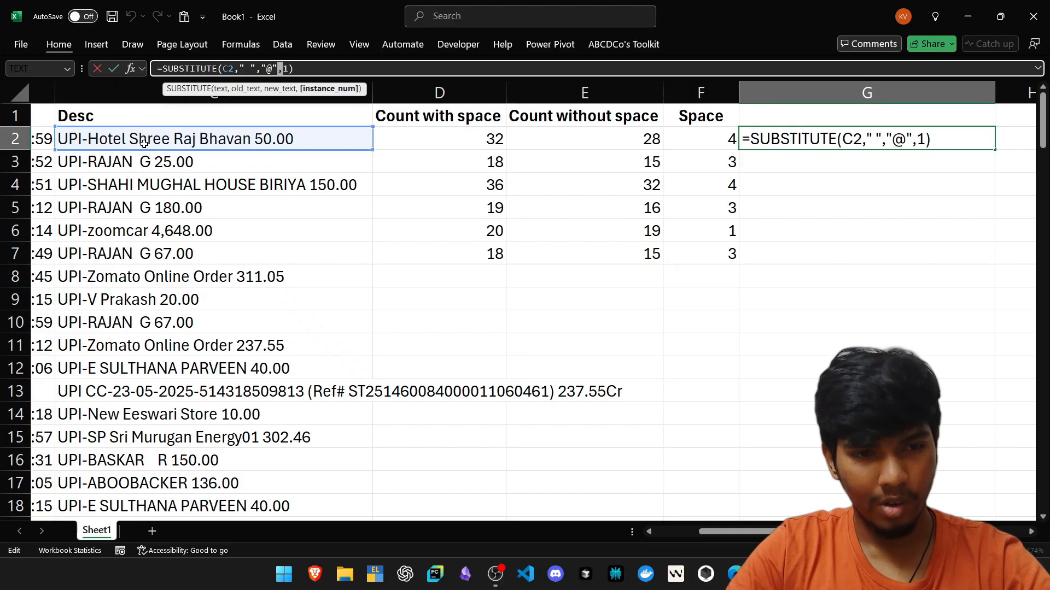
{"action": "left_click", "coordinate": [291, 69]}
{"action": "key", "text": "BackSpace"}
{"action": "type", "text": "2"}
{"action": "key", "text": "Return"}
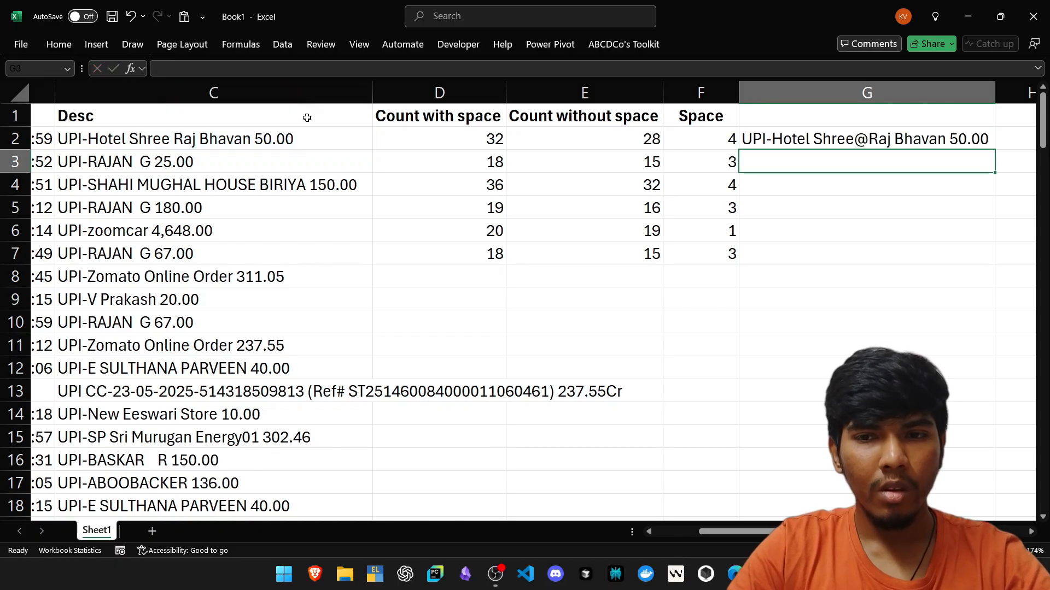
Step: Examine the first and second spaces within the description in C2
{"action": "key", "text": "Up"}
{"action": "left_click", "coordinate": [140, 141]}
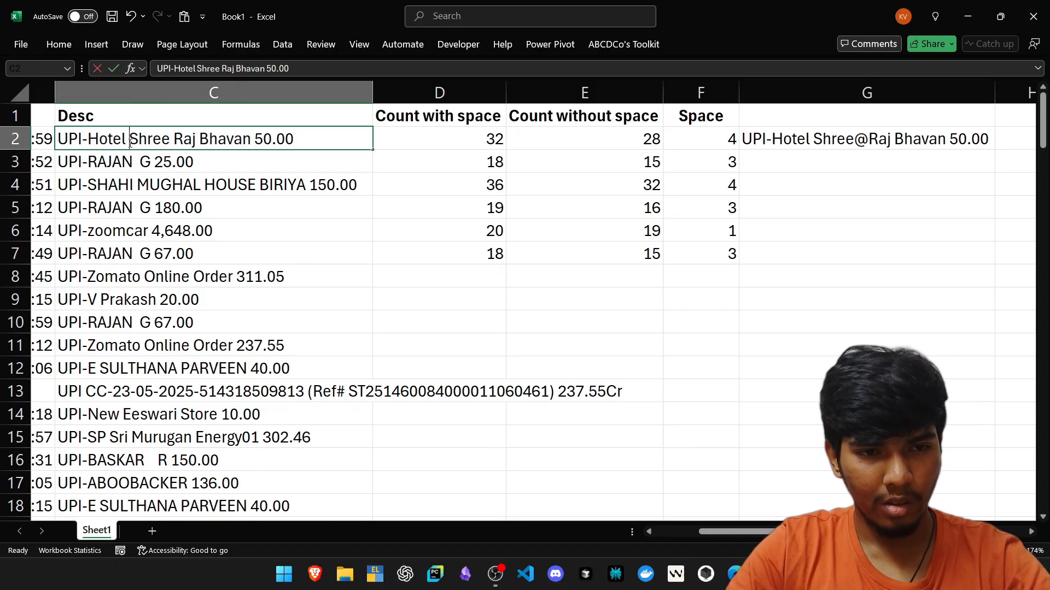
{"action": "double_click", "coordinate": [130, 141]}
{"action": "left_click_drag", "start_coordinate": [130, 141], "coordinate": [122, 141]}
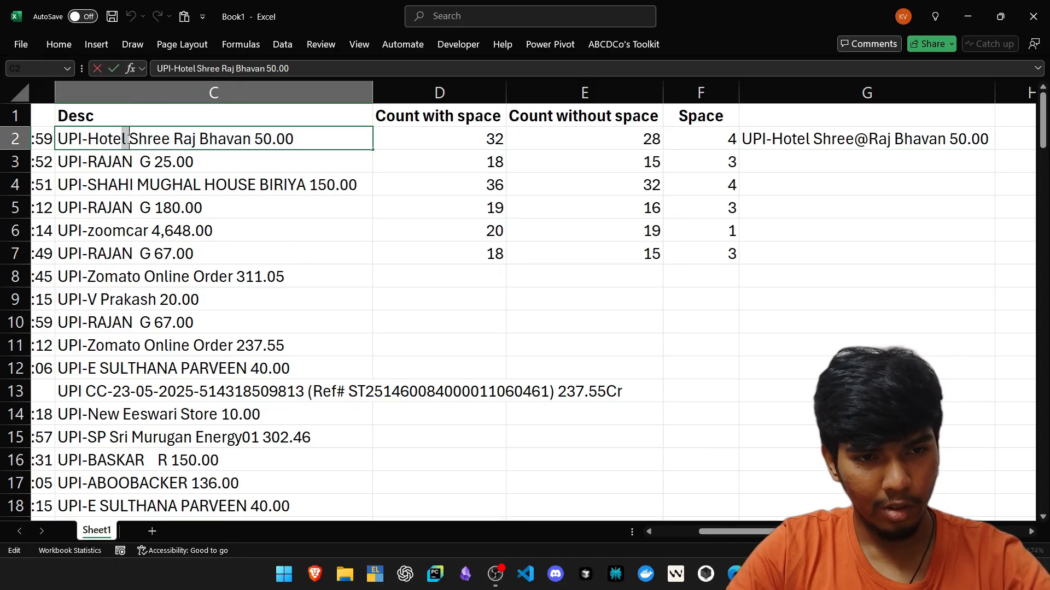
{"action": "left_click", "coordinate": [127, 145]}
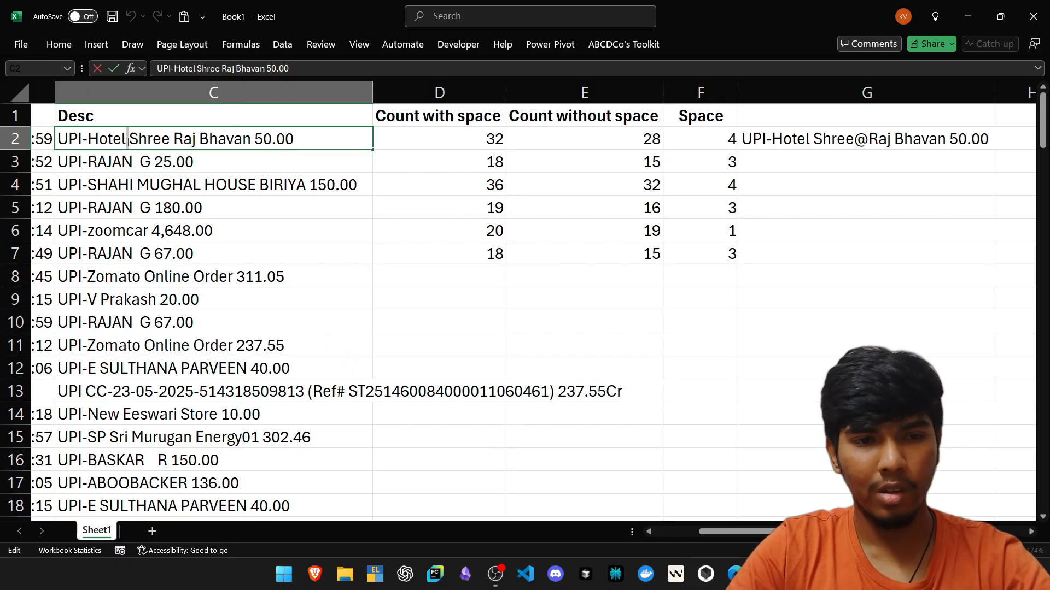
{"action": "left_click", "coordinate": [170, 144]}
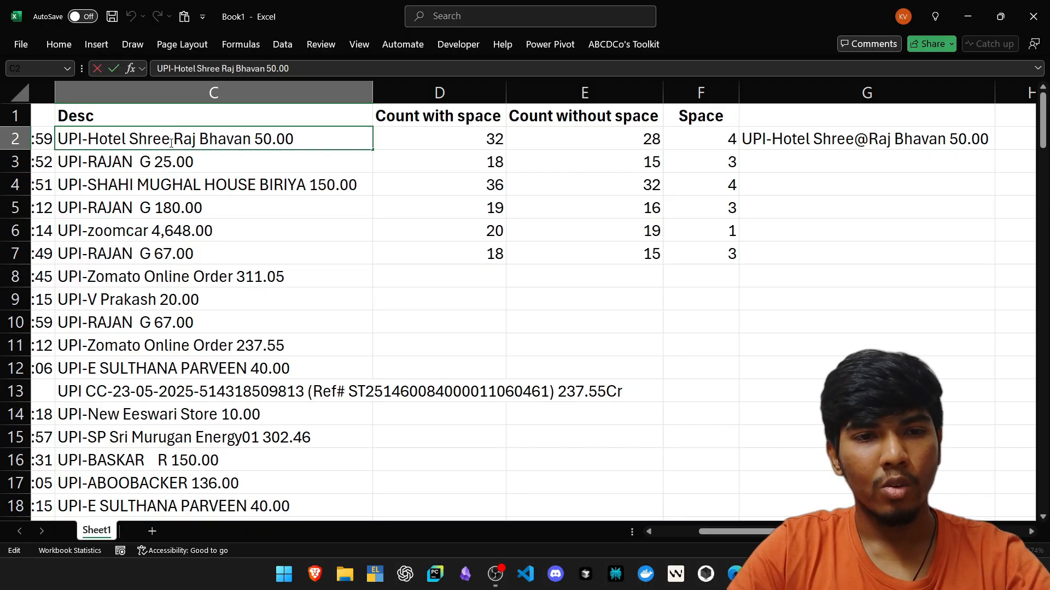
Step: Set the instance number of the SUBSTITUTE formula in G2 to 3
{"action": "key", "text": "Tab"}
{"action": "key", "text": "Tab"}
{"action": "key", "text": "Tab"}
{"action": "key", "text": "Tab"}
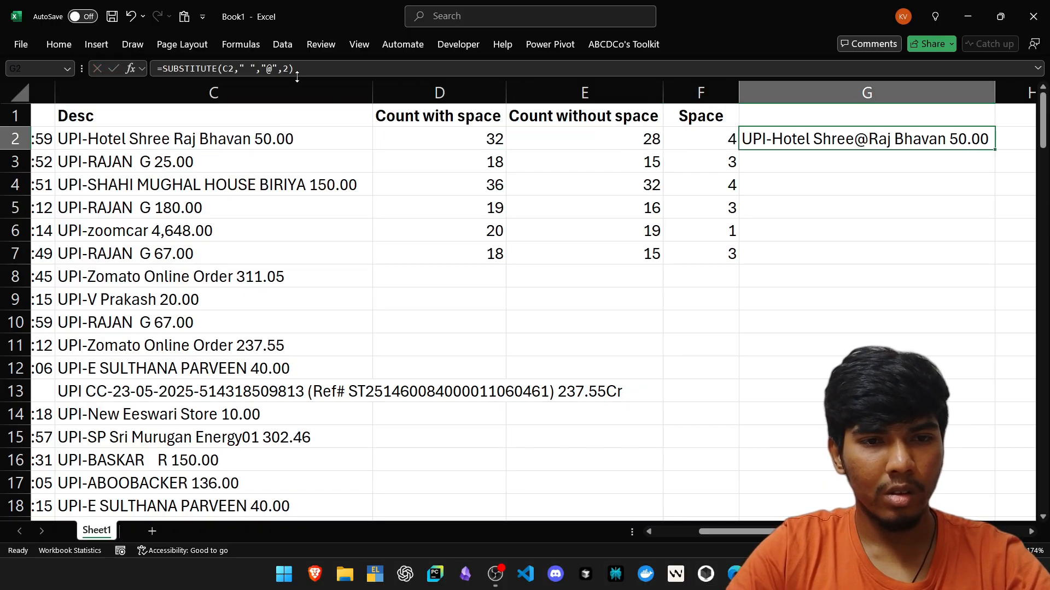
{"action": "left_click", "coordinate": [291, 74]}
{"action": "key", "text": "BackSpace"}
{"action": "type", "text": "3"}
{"action": "key", "text": "ctrl+Return"}
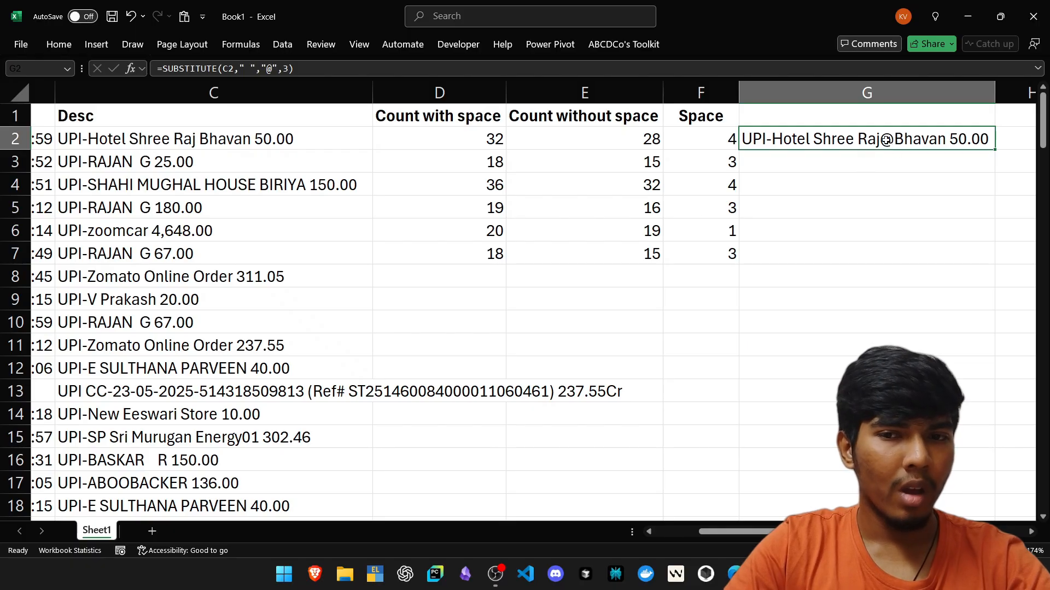
Step: Set the instance number of the SUBSTITUTE formula in G2 to 4
{"action": "left_click", "coordinate": [284, 68]}
{"action": "key", "text": "BackSpace"}
{"action": "type", "text": "4"}
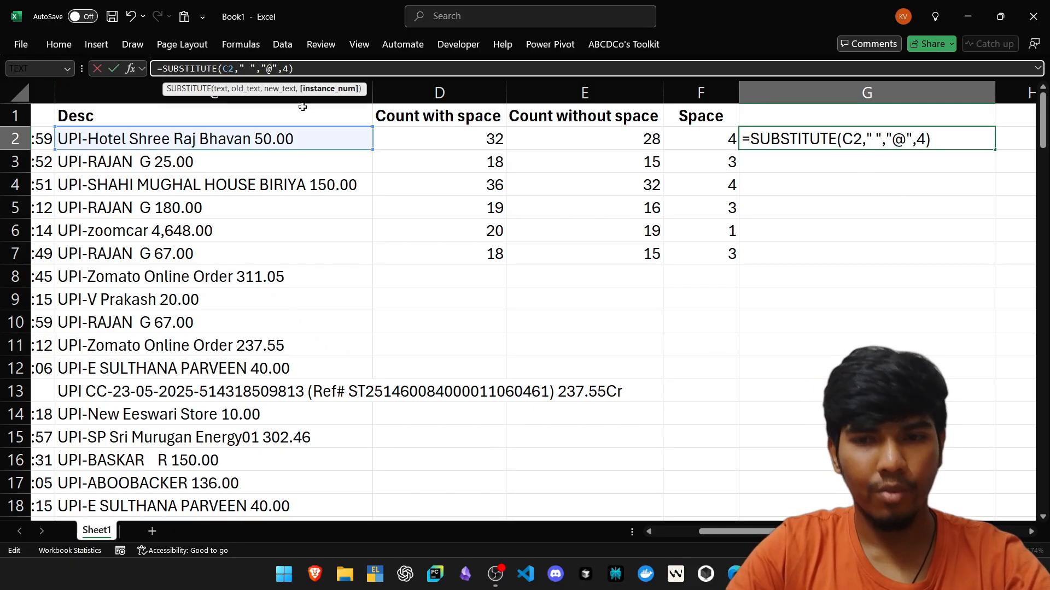
{"action": "key", "text": "ctrl+Return"}
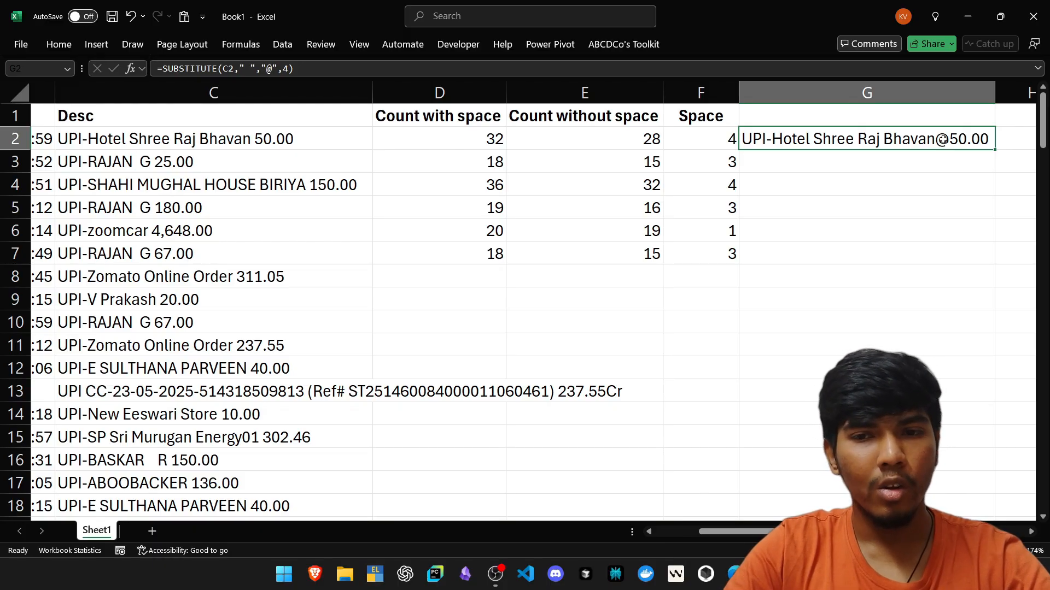
Step: Replace the fixed instance number in G2's SUBSTITUTE formula with a reference to the space count in F2
{"action": "key", "text": "Left"}
{"action": "key", "text": "Down"}
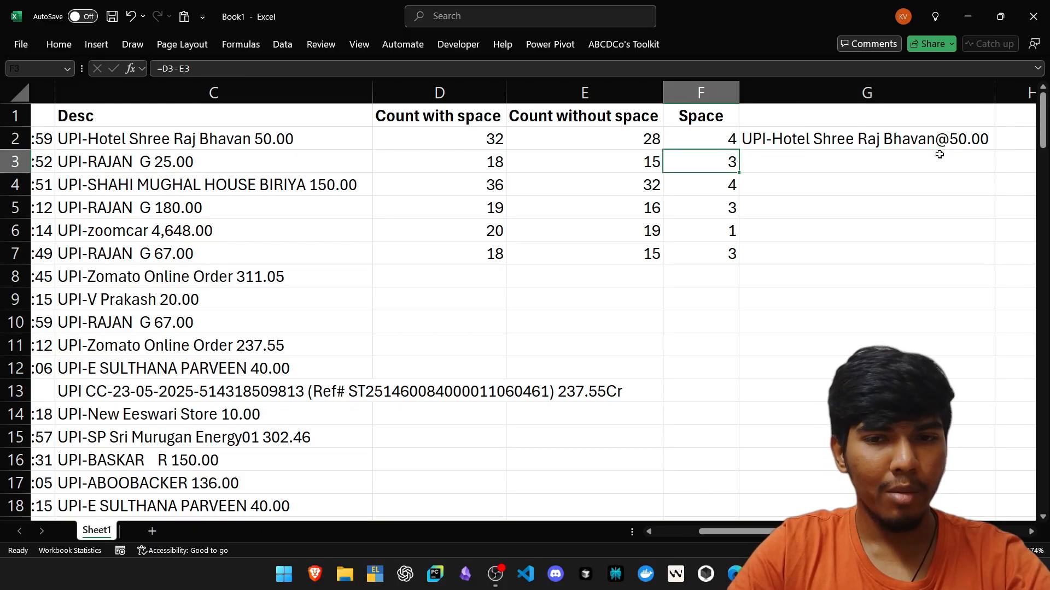
{"action": "left_click", "coordinate": [939, 155]}
{"action": "double_click", "coordinate": [926, 137]}
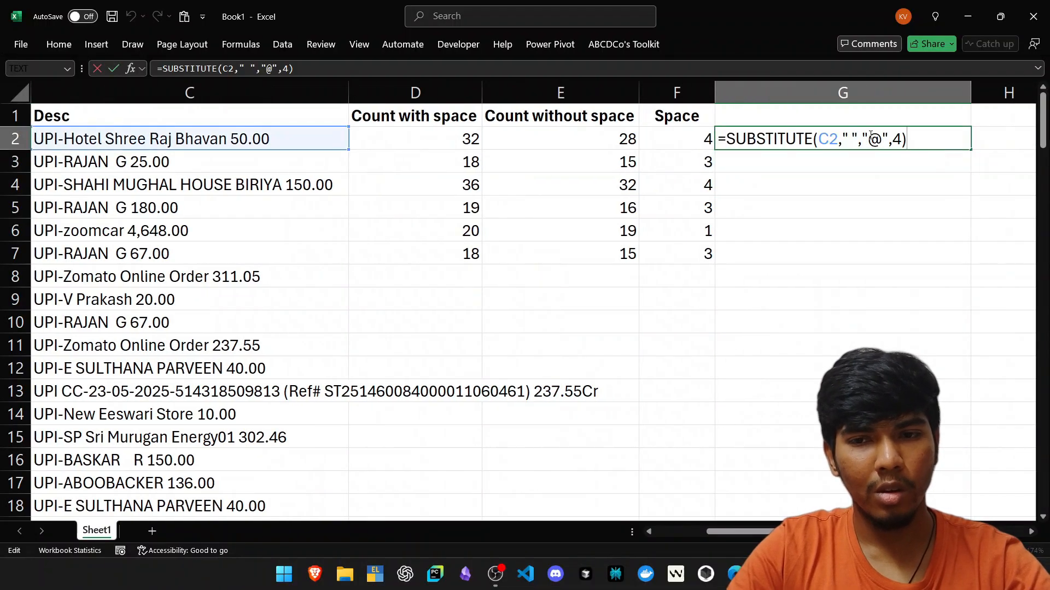
{"action": "left_click", "coordinate": [894, 140]}
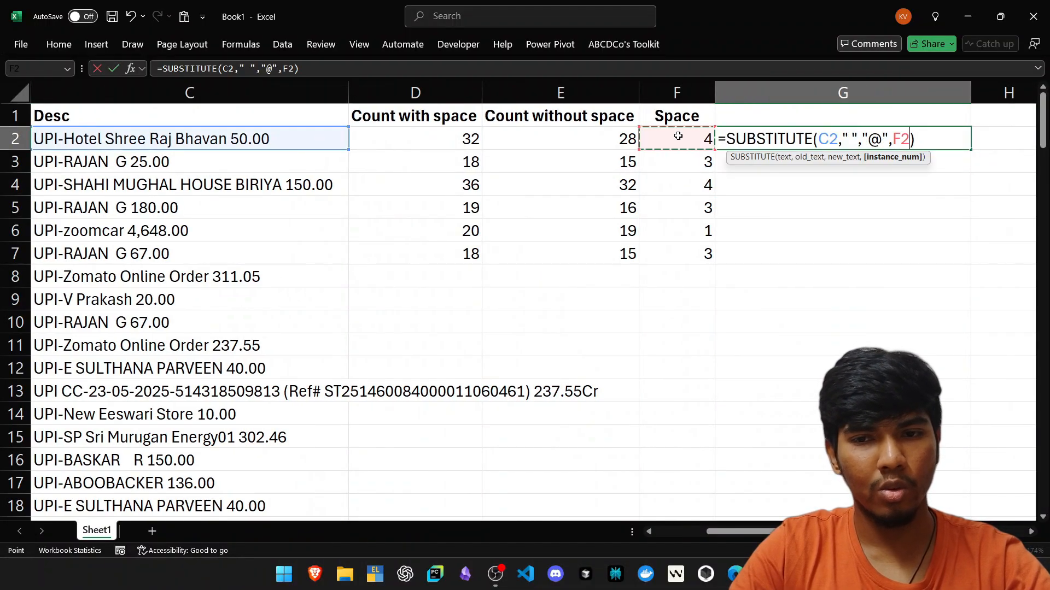
{"action": "key", "text": "Return"}
Step: Copy the SUBSTITUTE formula from G2 down through G7
{"action": "key", "text": "Up"}
{"action": "key", "text": "ctrl+c"}
{"action": "key", "text": "shift+Down"}
{"action": "key", "text": "shift+Down"}
{"action": "key", "text": "shift+Down"}
{"action": "key", "text": "shift+Down"}
{"action": "key", "text": "shift+Down"}
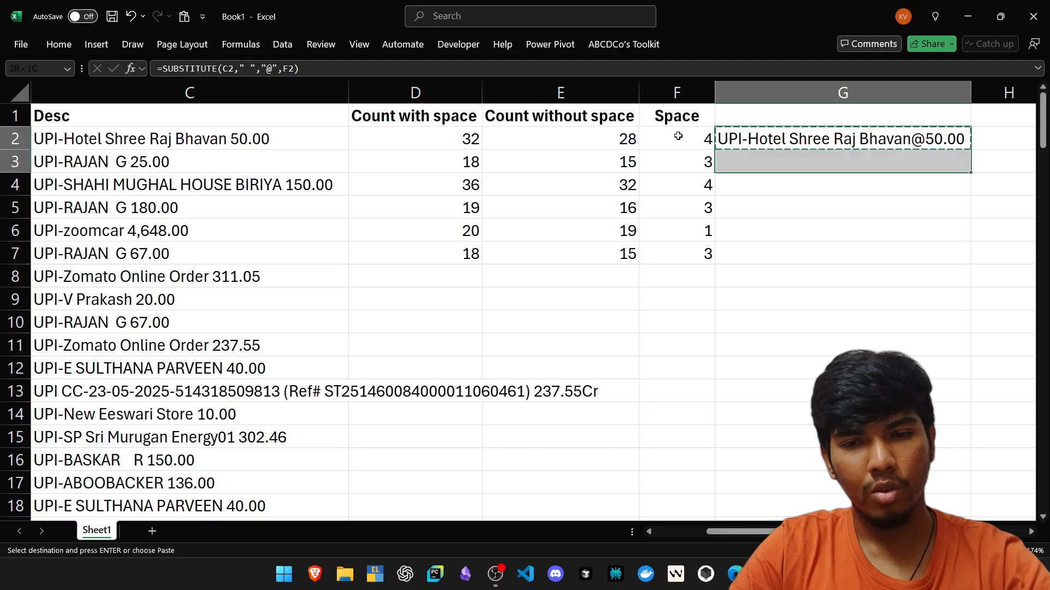
{"action": "key", "text": "ctrl+v"}
{"action": "key", "text": "Return"}
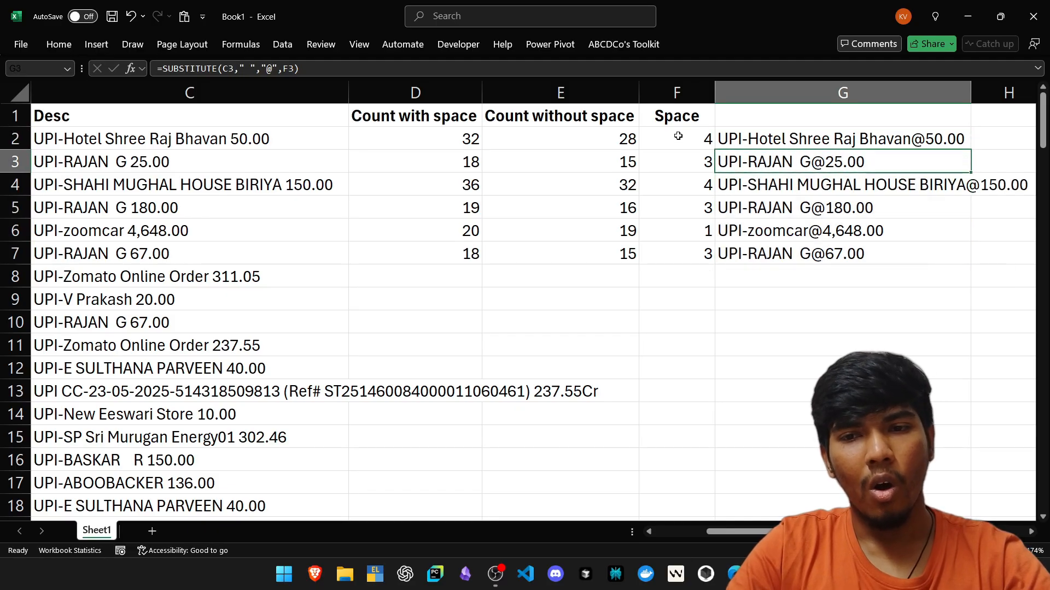
Step: Autofit the width of column G to the marked descriptions
{"action": "scroll", "coordinate": [967, 116], "scroll_direction": "right", "scroll_amount": 2}
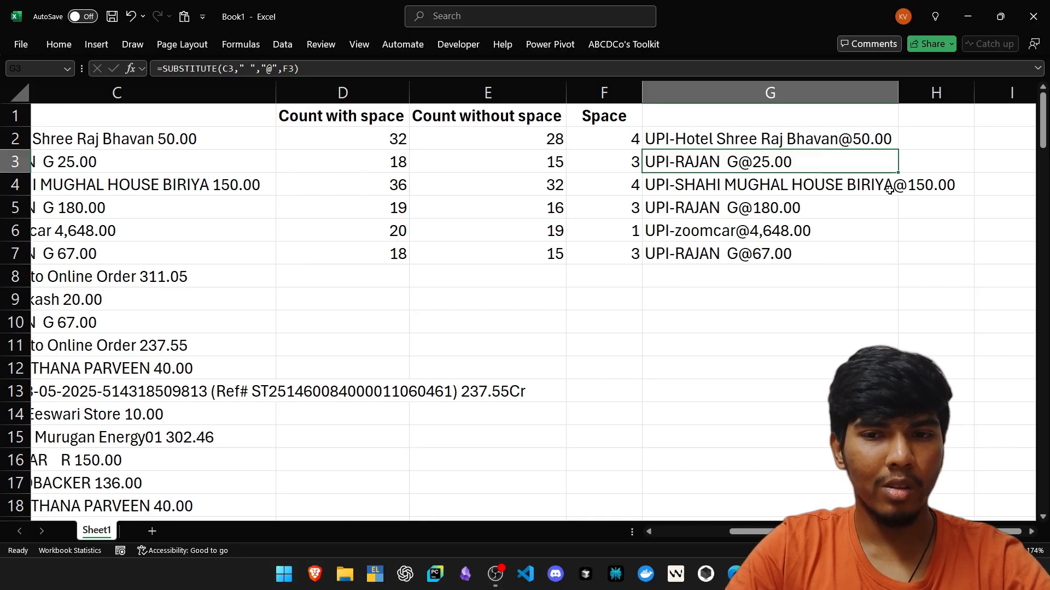
{"action": "scroll", "coordinate": [887, 190], "scroll_direction": "right", "scroll_amount": 1}
{"action": "scroll", "coordinate": [886, 190], "scroll_direction": "right", "scroll_amount": 3}
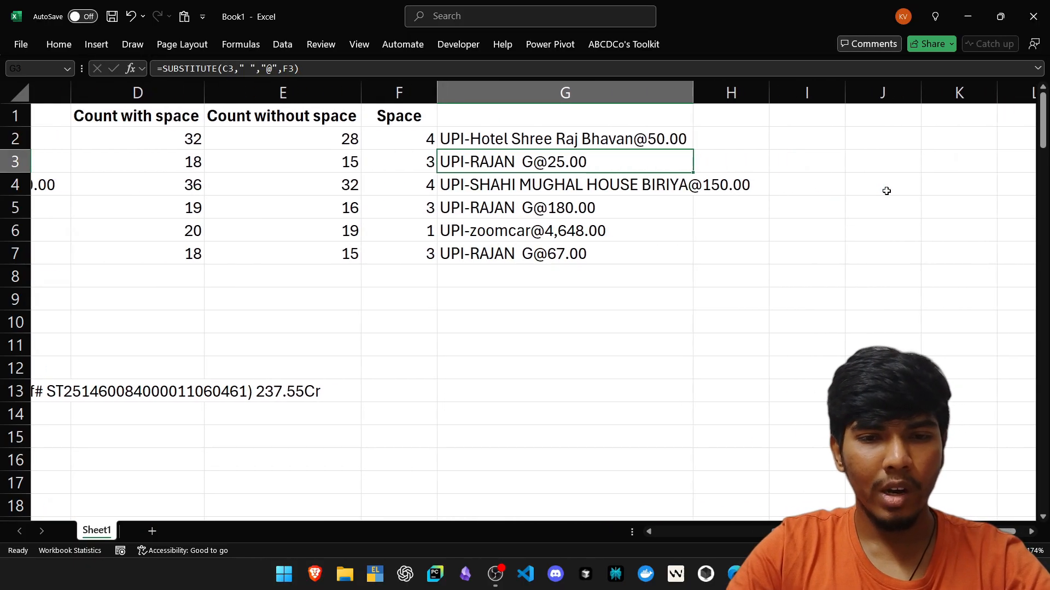
{"action": "scroll", "coordinate": [655, 155], "scroll_direction": "right", "scroll_amount": 2}
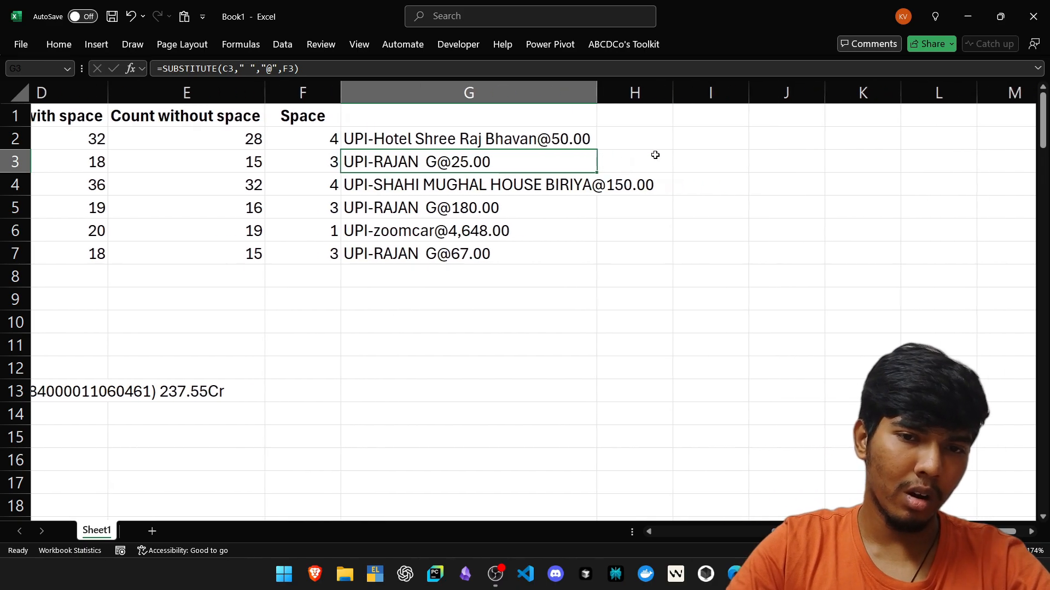
{"action": "double_click", "coordinate": [593, 92]}
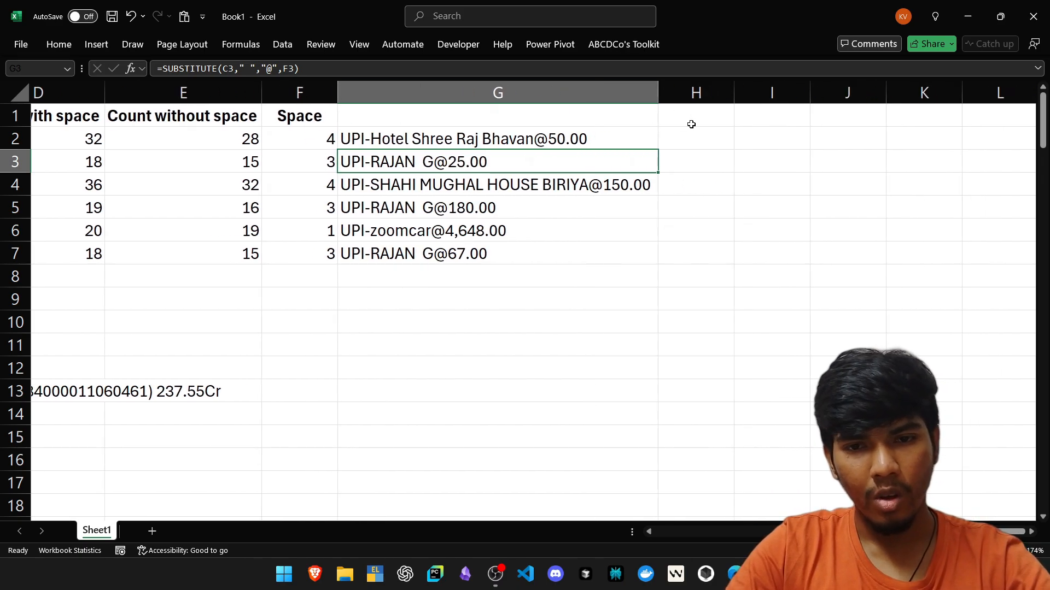
{"action": "left_click", "coordinate": [654, 117]}
Step: Enter =LEN(G2) in H2 to count the characters of the marked description
{"action": "left_click", "coordinate": [707, 144]}
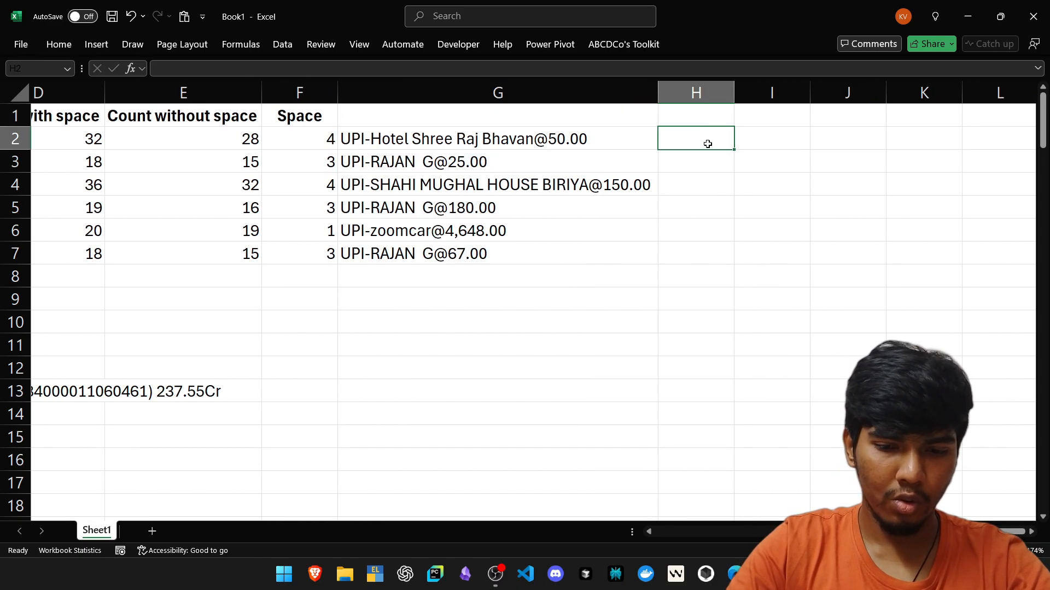
{"action": "type", "text": "=len"}
{"action": "key", "text": "Tab"}
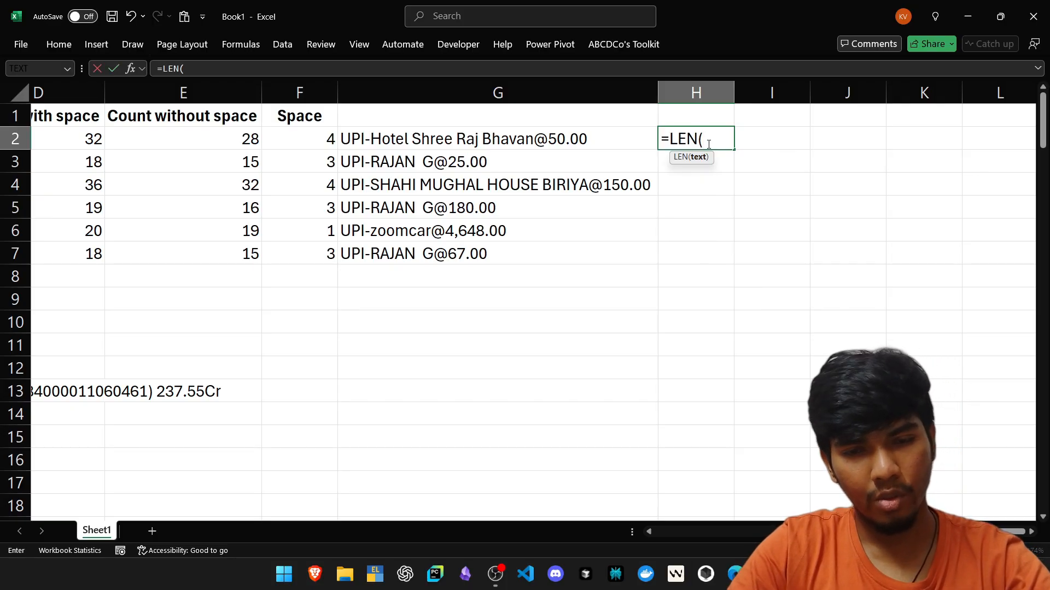
{"action": "key", "text": "Left"}
{"action": "key", "text": "Return"}
{"action": "key", "text": "Up"}
Step: Enter =FIND("@",G2) in I2 to locate the @ marker in the description
{"action": "key", "text": "Right"}
{"action": "key", "text": "Right"}
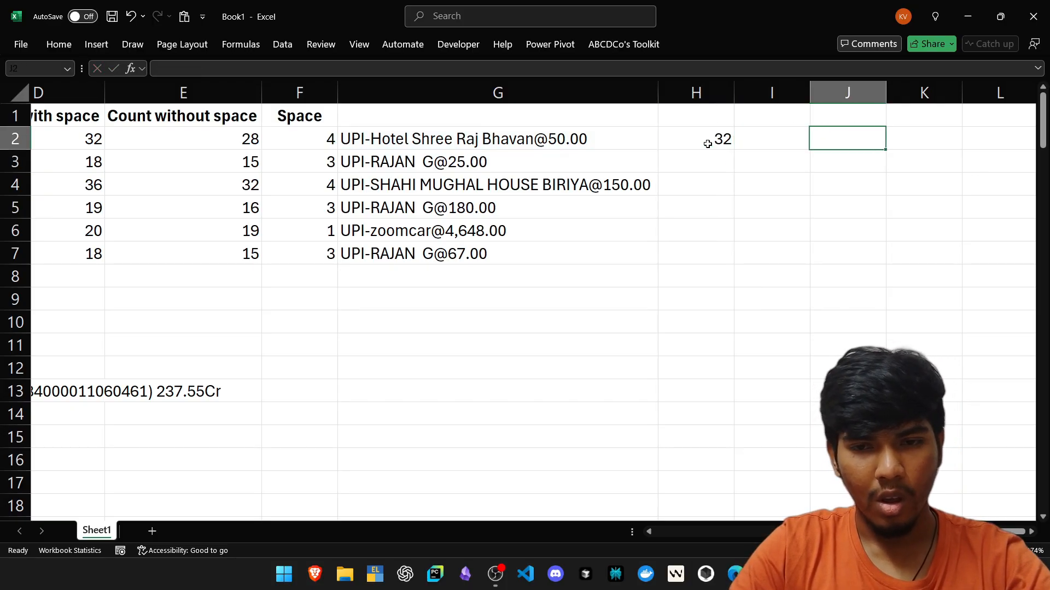
{"action": "key", "text": "Left"}
{"action": "type", "text": "="}
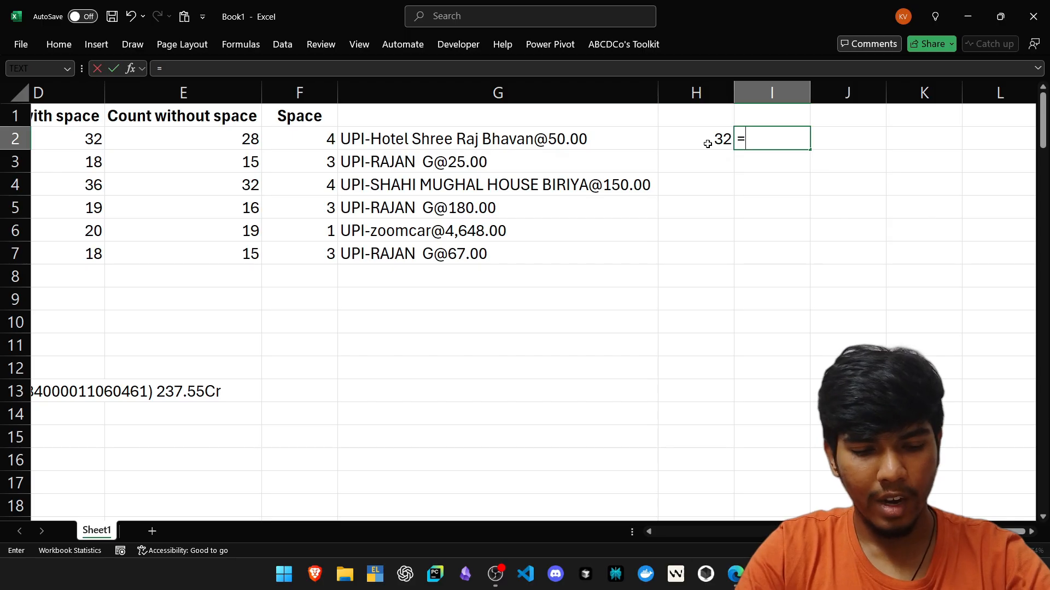
{"action": "type", "text": "fin"}
{"action": "key", "text": "Tab"}
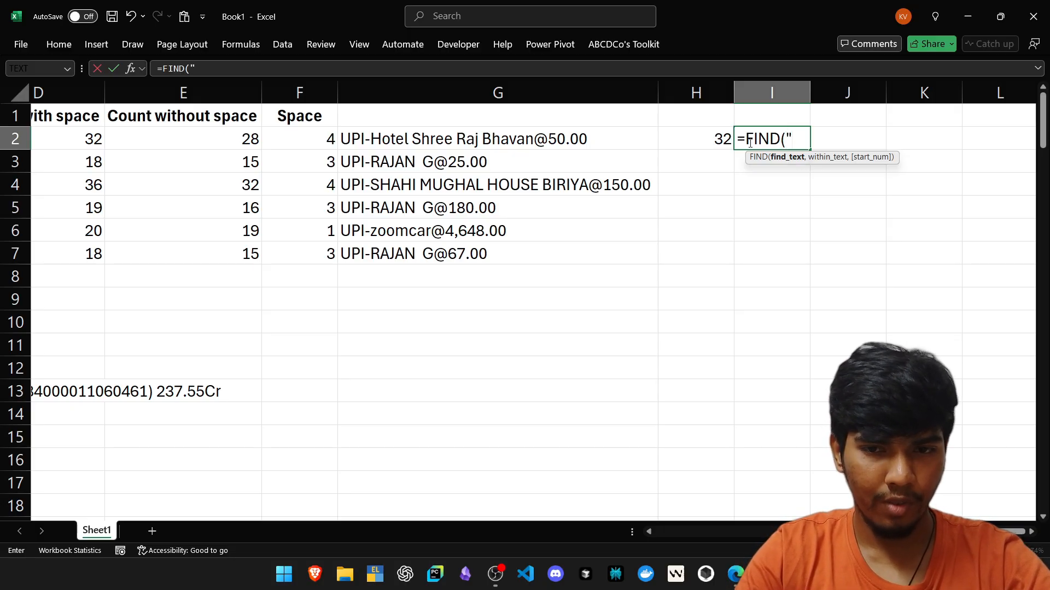
{"action": "type", "text": "@"}
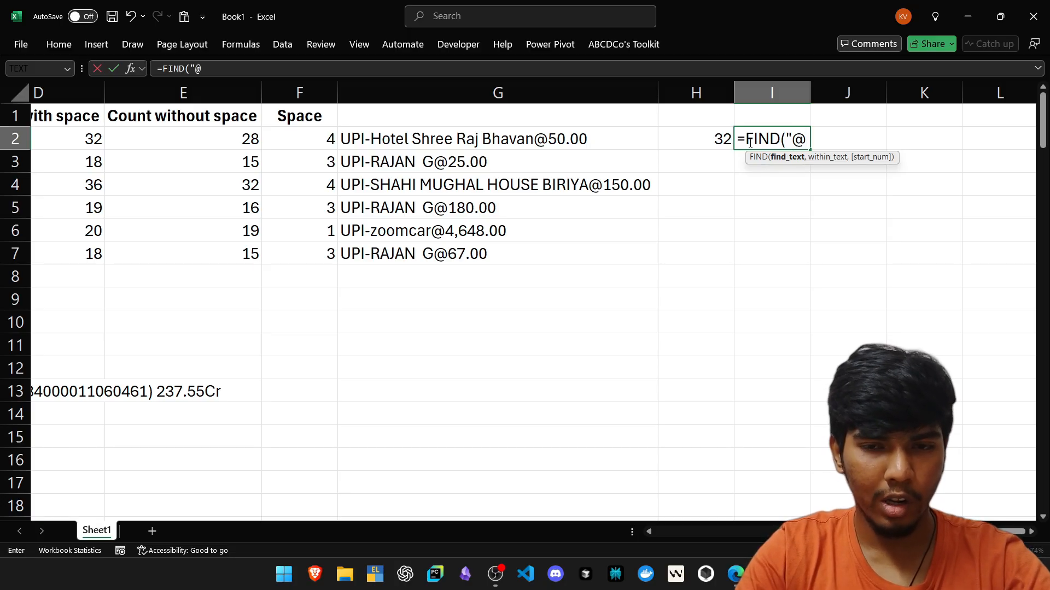
{"action": "type", "text": "\","}
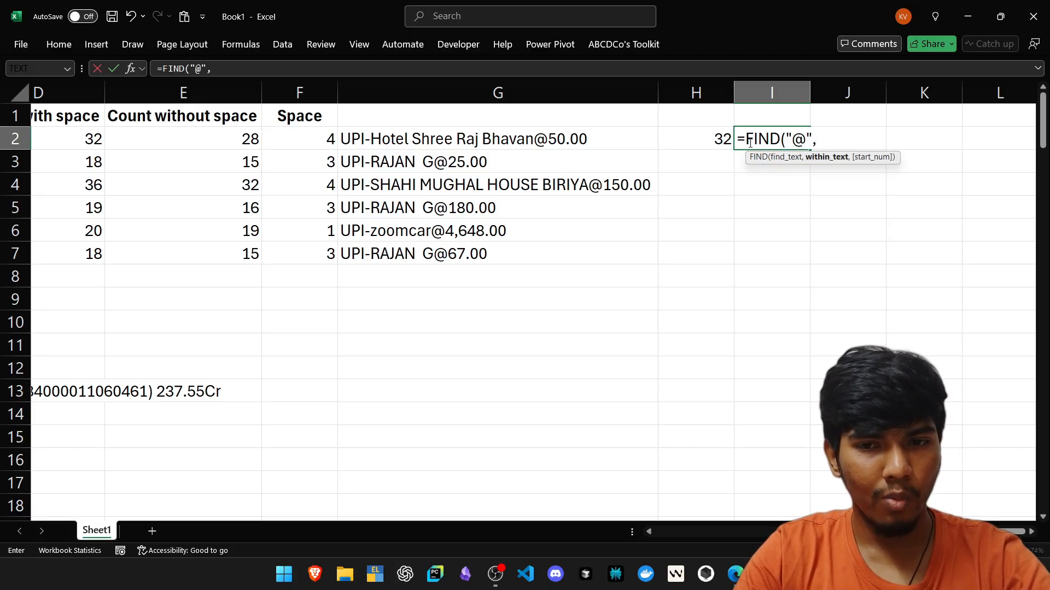
{"action": "left_click", "coordinate": [548, 139]}
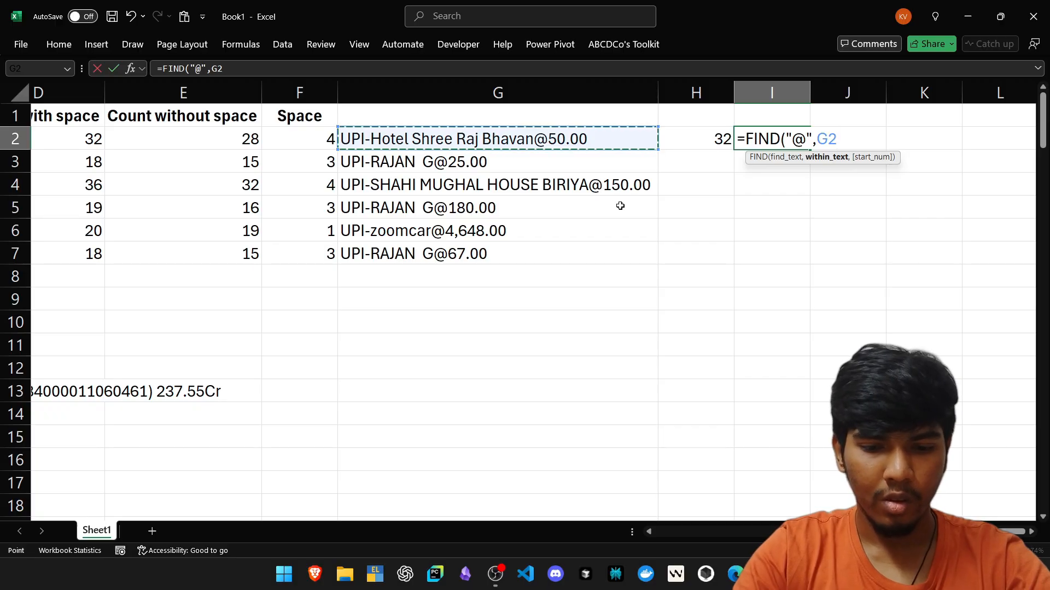
{"action": "type", "text": ")"}
{"action": "key", "text": "Return"}
{"action": "key", "text": "Up"}
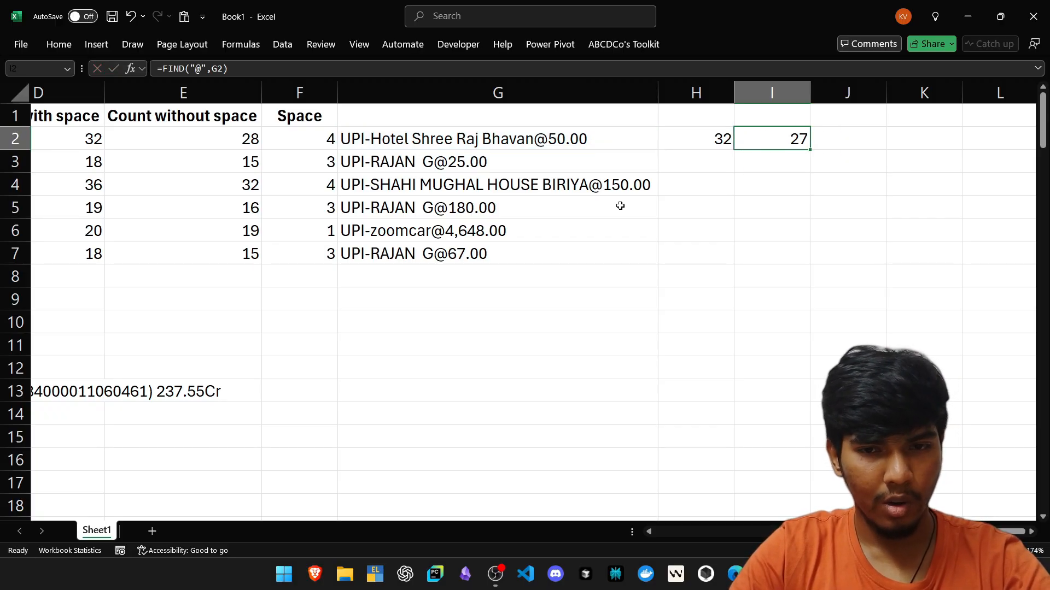
Step: Review the find_text argument of the FIND formula in I2
{"action": "key", "text": "F2"}
{"action": "key", "text": "Escape"}
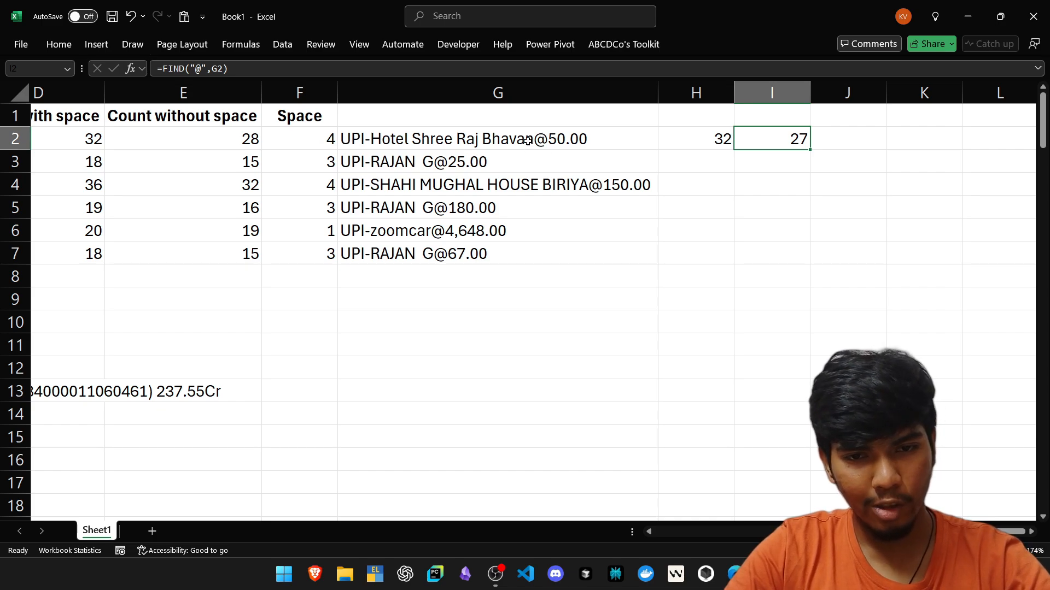
{"action": "left_click", "coordinate": [159, 71]}
{"action": "left_click_drag", "start_coordinate": [195, 68], "coordinate": [203, 69]}
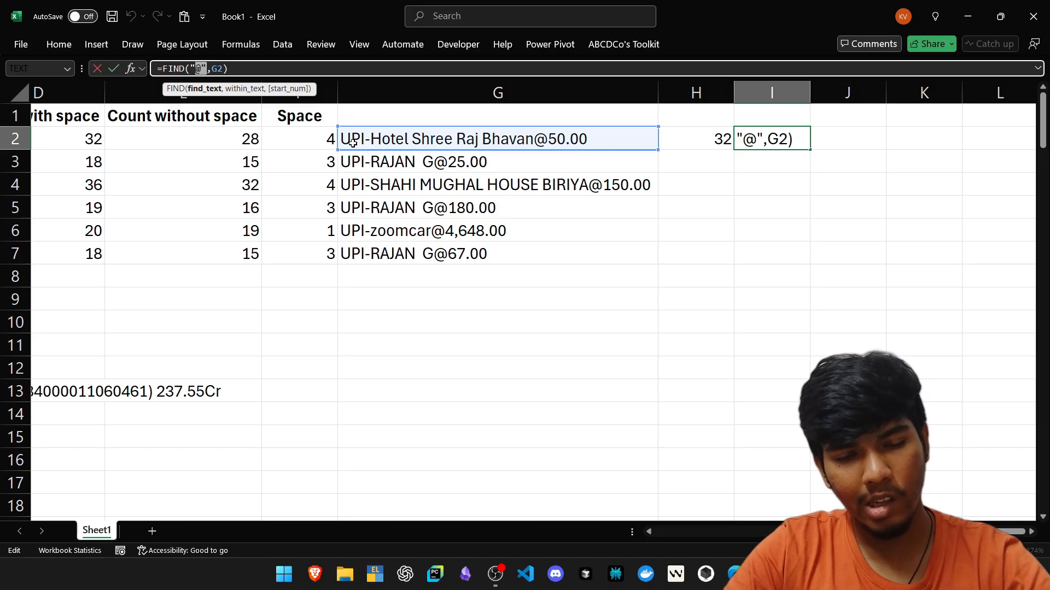
{"action": "key", "text": "Escape"}
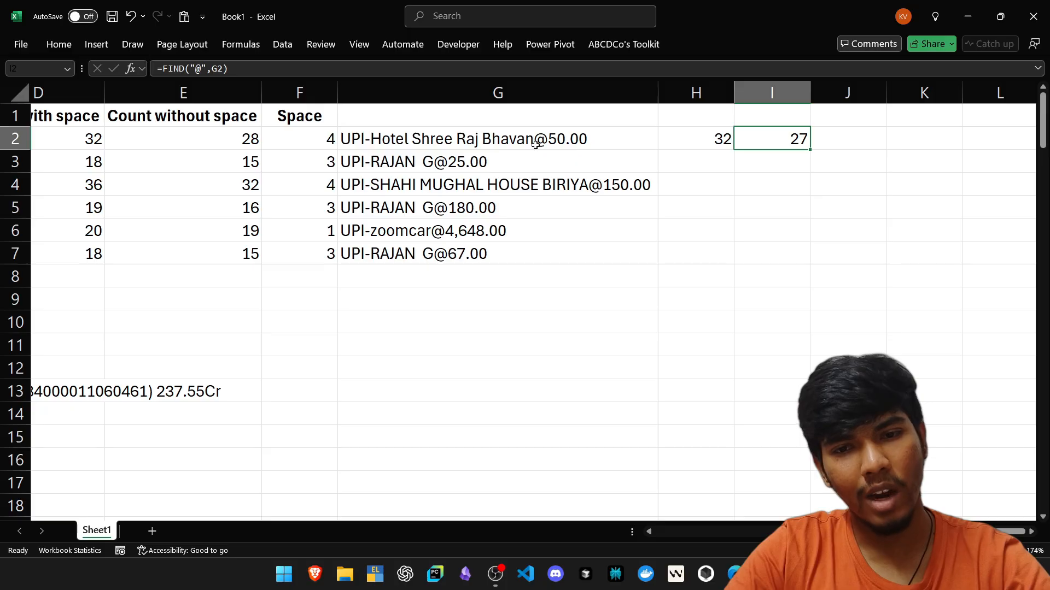
Step: Enter =H2-I2 in J2 to calculate the number of characters after the @ marker
{"action": "key", "text": "Right"}
{"action": "type", "text": "=H2"}
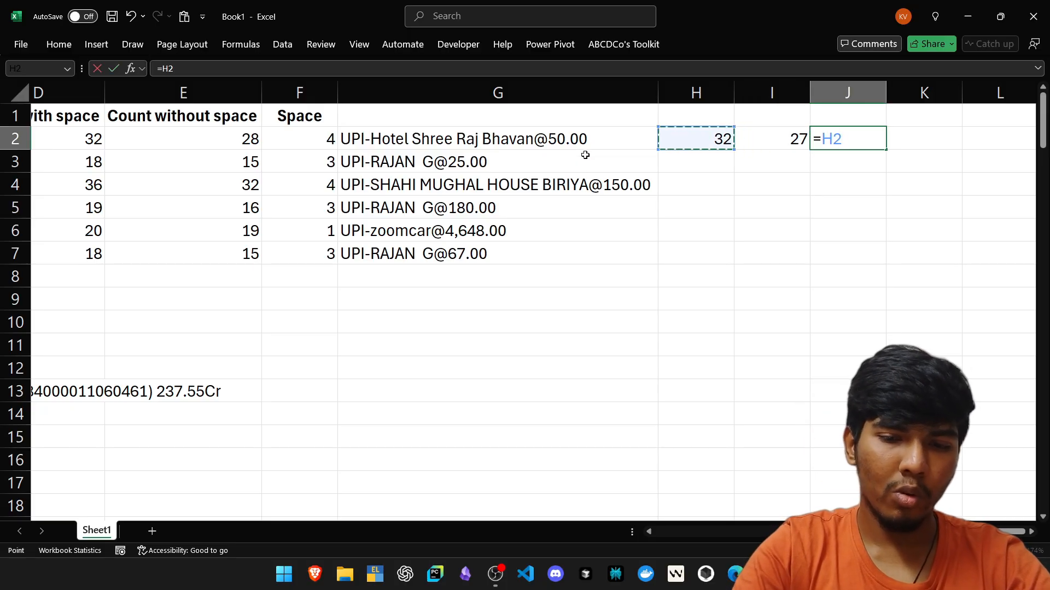
{"action": "type", "text": "-I2"}
{"action": "key", "text": "Return"}
{"action": "key", "text": "Up"}
Step: Review the space count, marked description, text length, @ position and difference in row 2
{"action": "key", "text": "Right"}
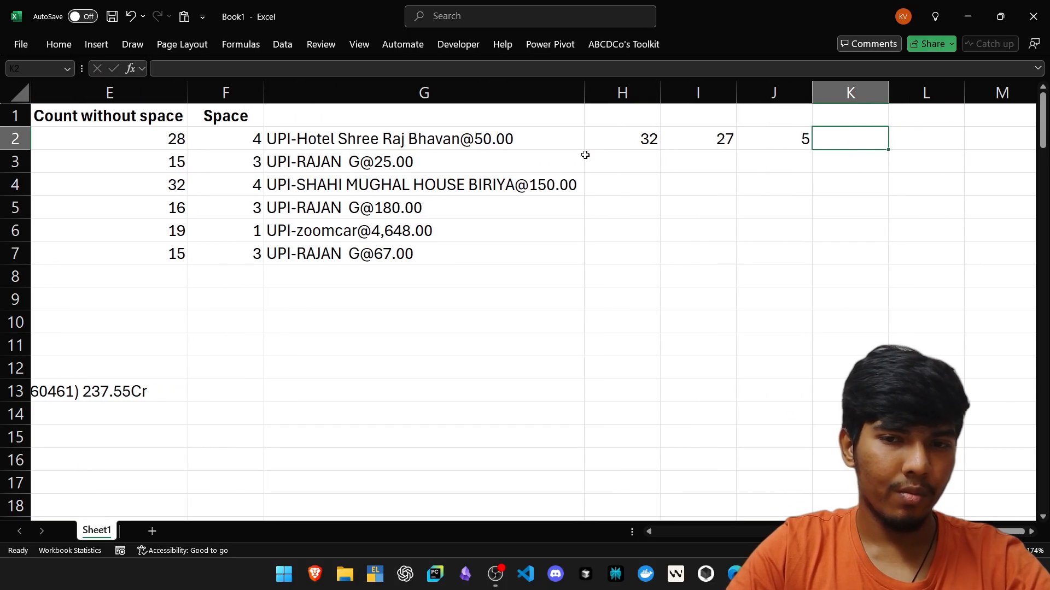
{"action": "key", "text": "Left"}
{"action": "key", "text": "Left"}
{"action": "key", "text": "Left"}
{"action": "key", "text": "Left"}
{"action": "key", "text": "Left"}
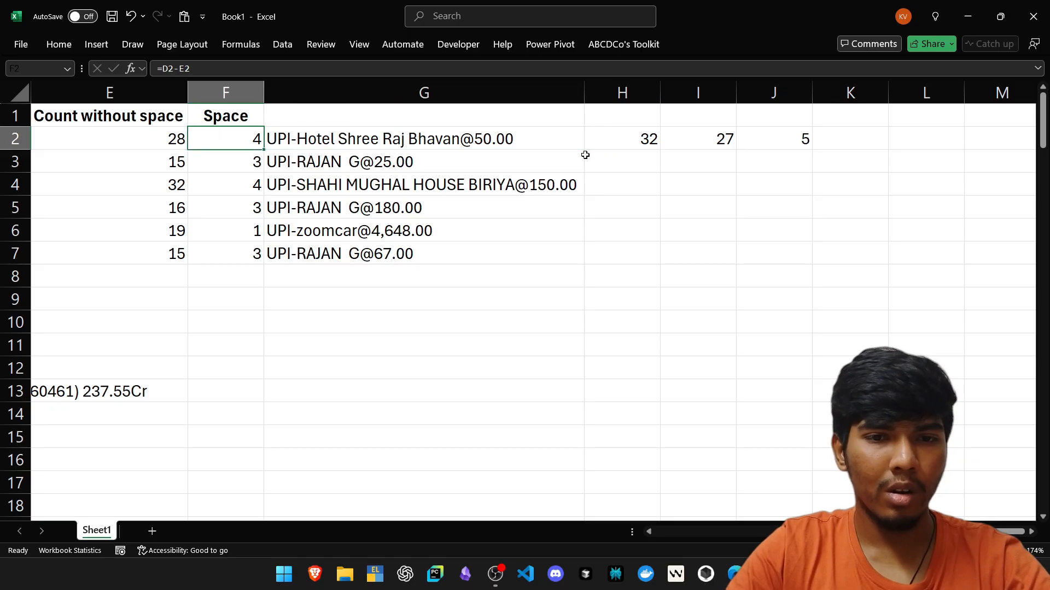
{"action": "key", "text": "Right"}
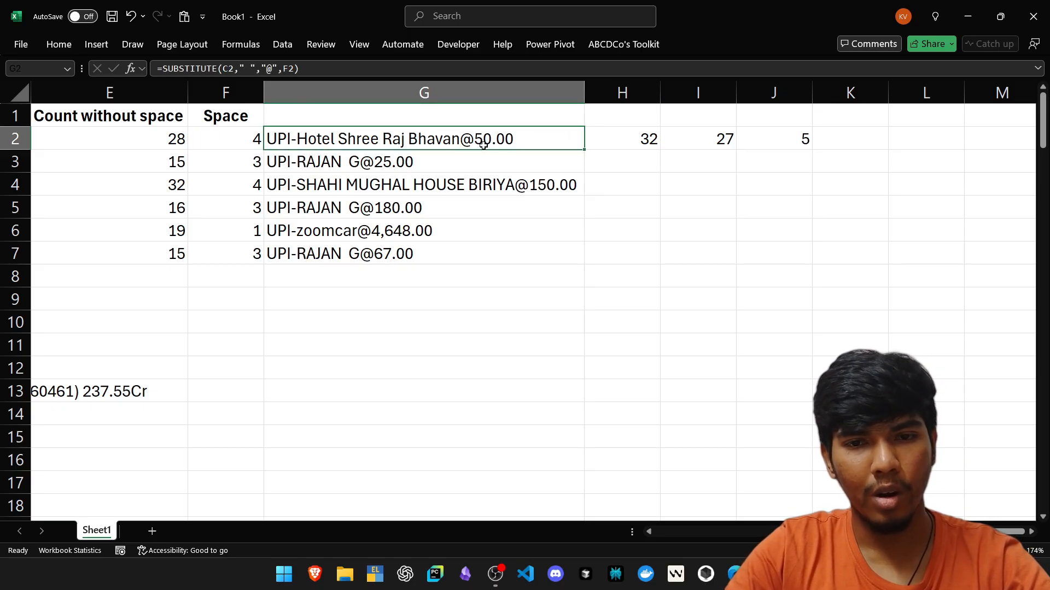
{"action": "left_click", "coordinate": [626, 141]}
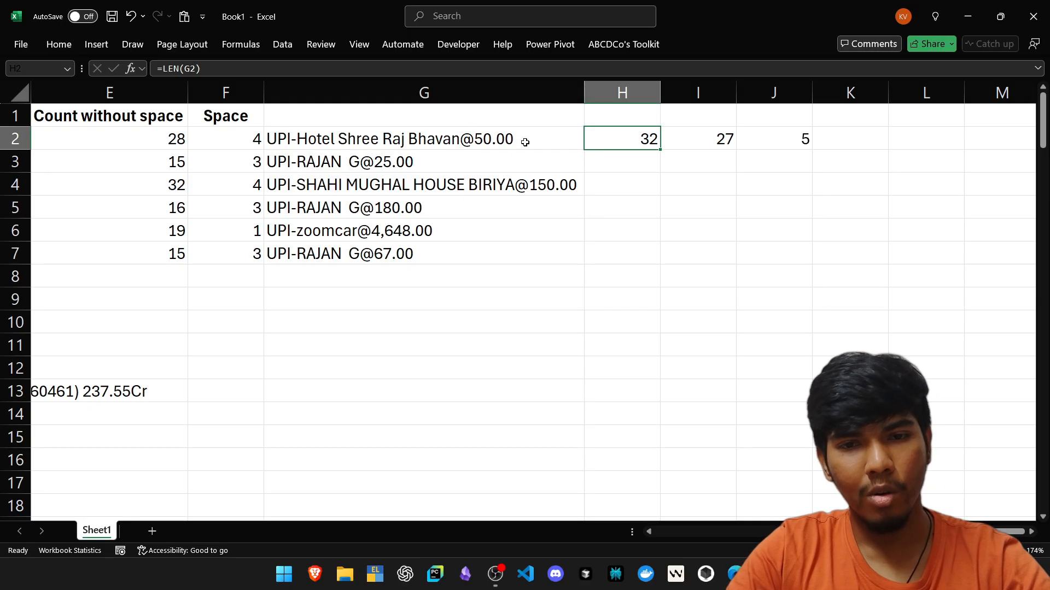
{"action": "key", "text": "Right"}
{"action": "key", "text": "Right"}
{"action": "key", "text": "Right"}
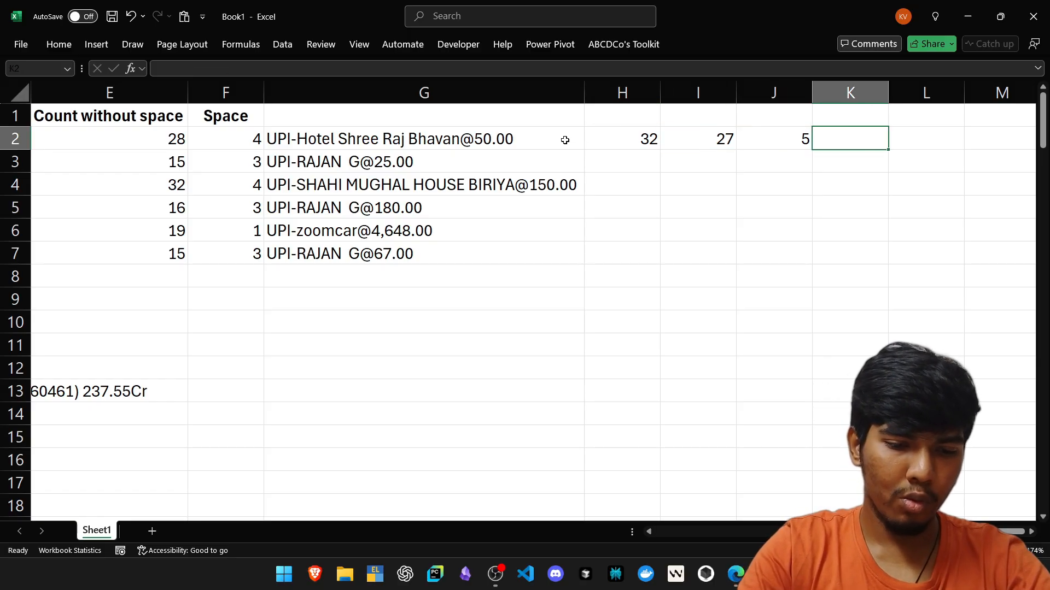
Step: Enter =RIGHT(G2,J2) in K2 to extract the amount from the marked description
{"action": "type", "text": "=righ"}
{"action": "key", "text": "Tab"}
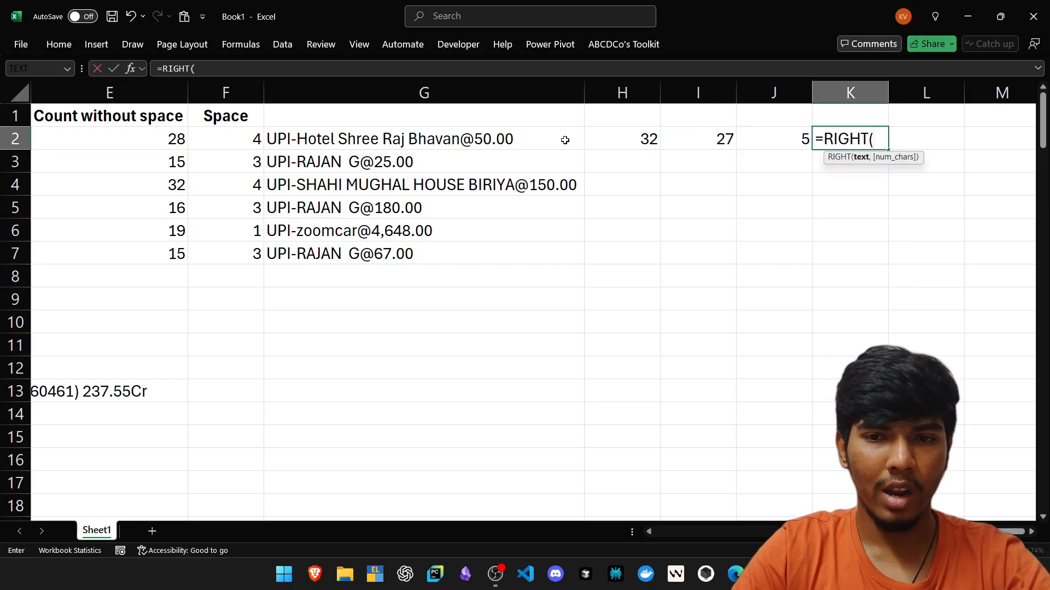
{"action": "key", "text": "Left"}
{"action": "key", "text": "Left"}
{"action": "key", "text": "Left"}
{"action": "key", "text": "Left"}
{"action": "type", "text": ","}
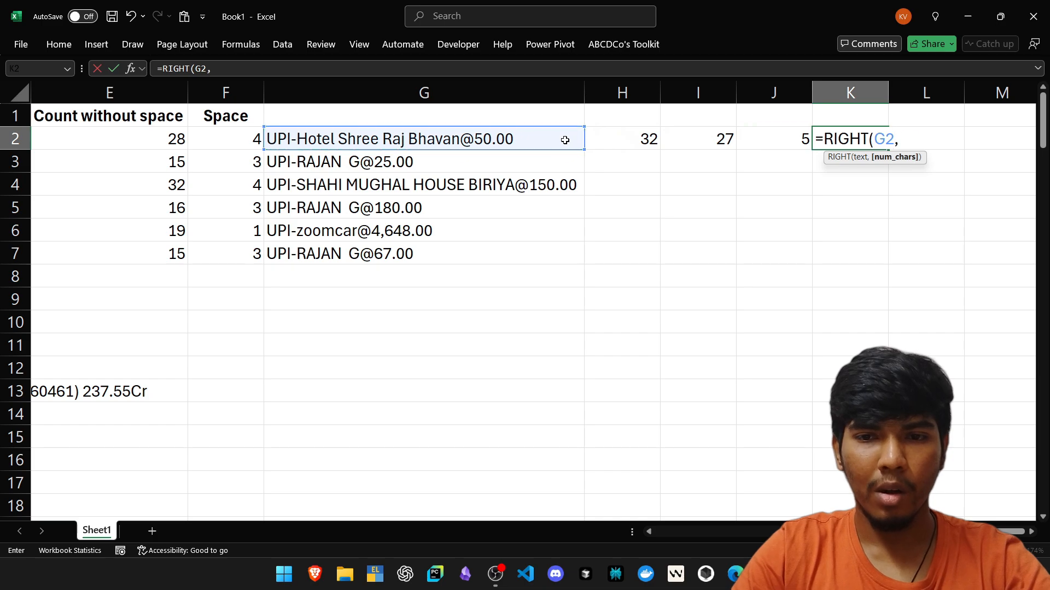
{"action": "key", "text": "Left"}
{"action": "key", "text": "ctrl+Return"}
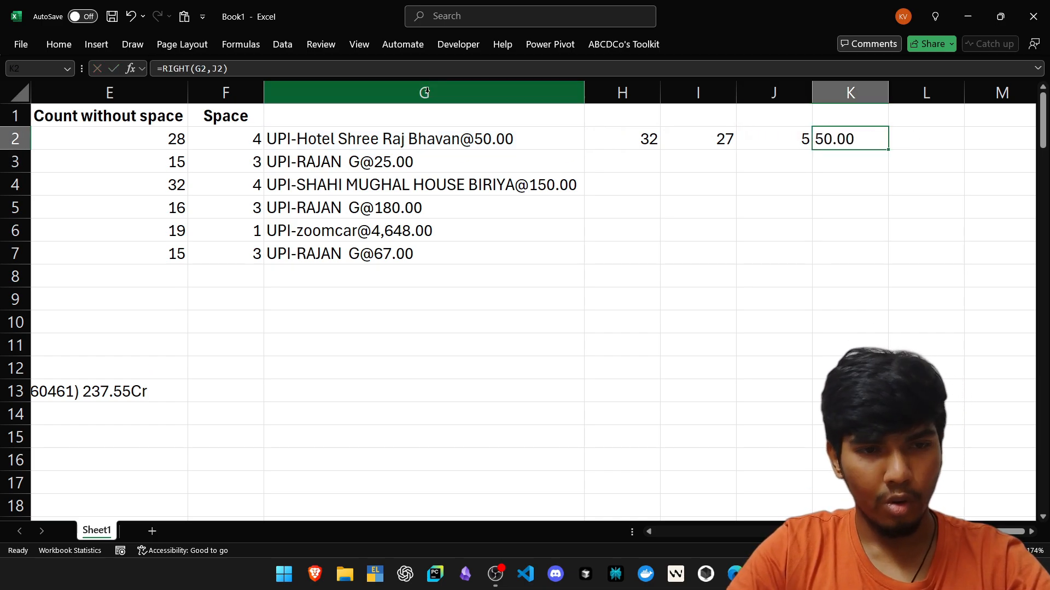
Step: Review the text and num_chars arguments of the RIGHT formula in K2
{"action": "left_click", "coordinate": [196, 68]}
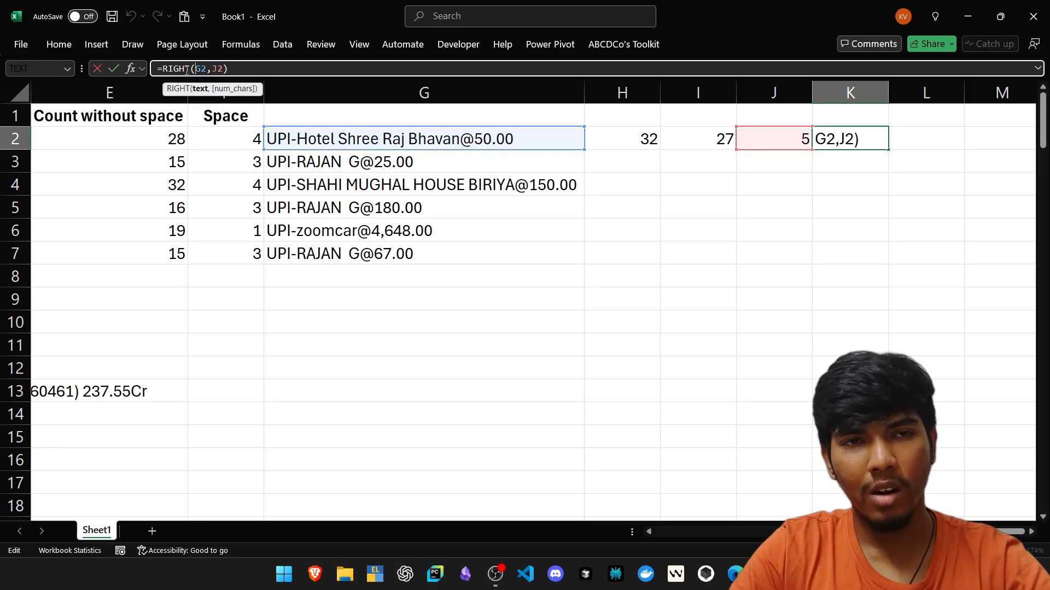
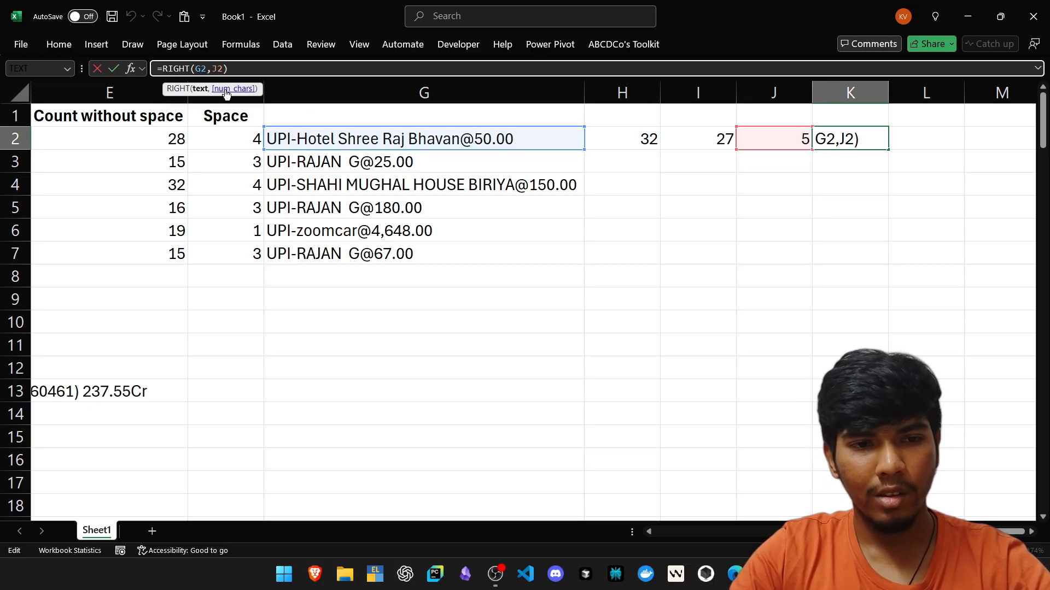
{"action": "left_click", "coordinate": [199, 91]}
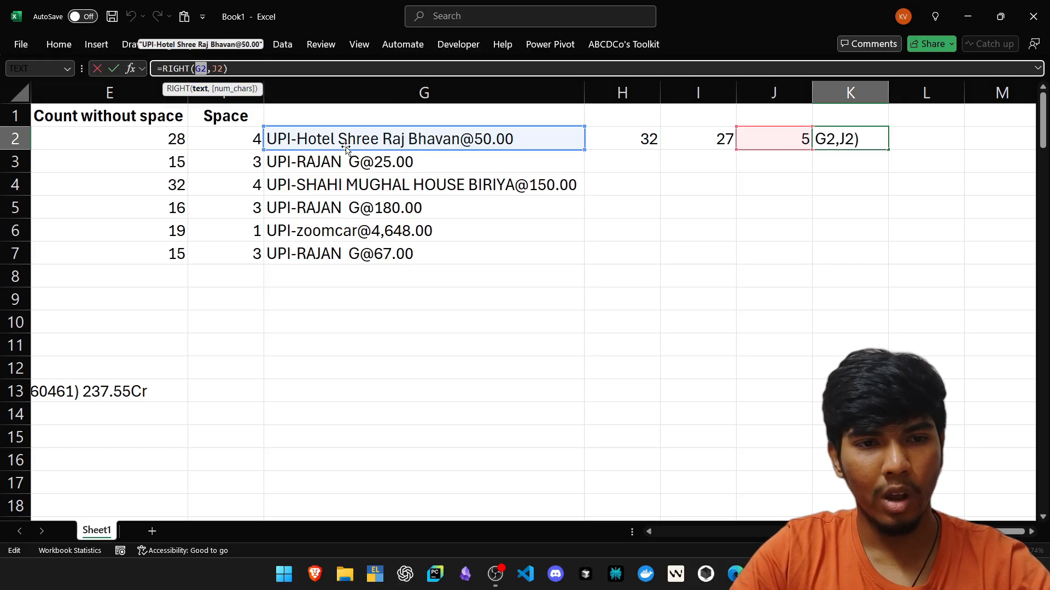
{"action": "double_click", "coordinate": [215, 68]}
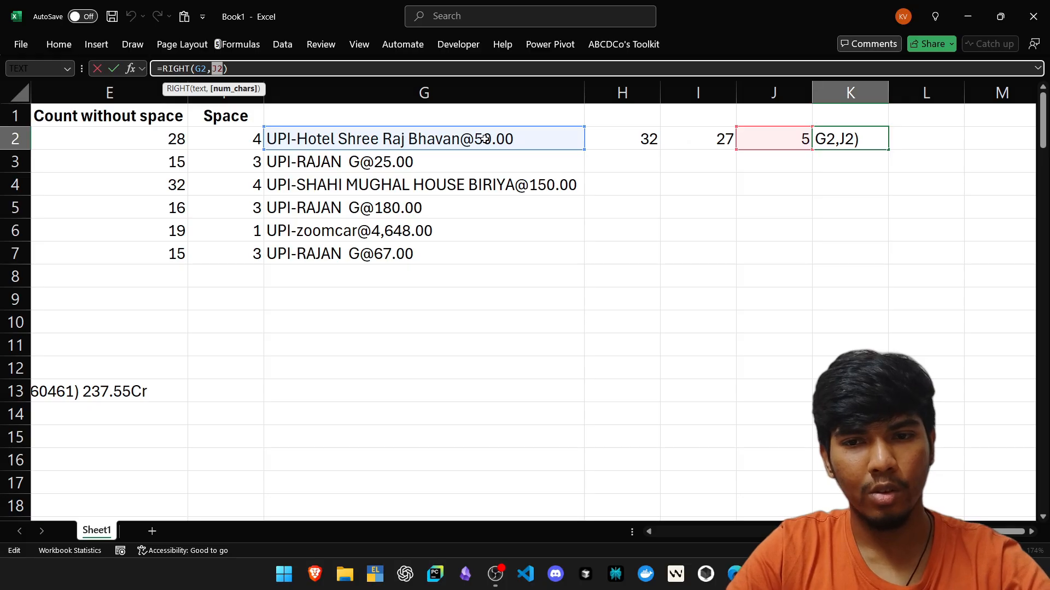
{"action": "key", "text": "Return"}
Step: Copy the row 2 formulas in D2:K2 down through row 15
{"action": "key", "text": "Up"}
{"action": "key", "text": "Left"}
{"action": "key", "text": "Left"}
{"action": "key", "text": "Left"}
{"action": "key", "text": "Left"}
{"action": "key", "text": "Left"}
{"action": "key", "text": "Left"}
{"action": "key", "text": "Left"}
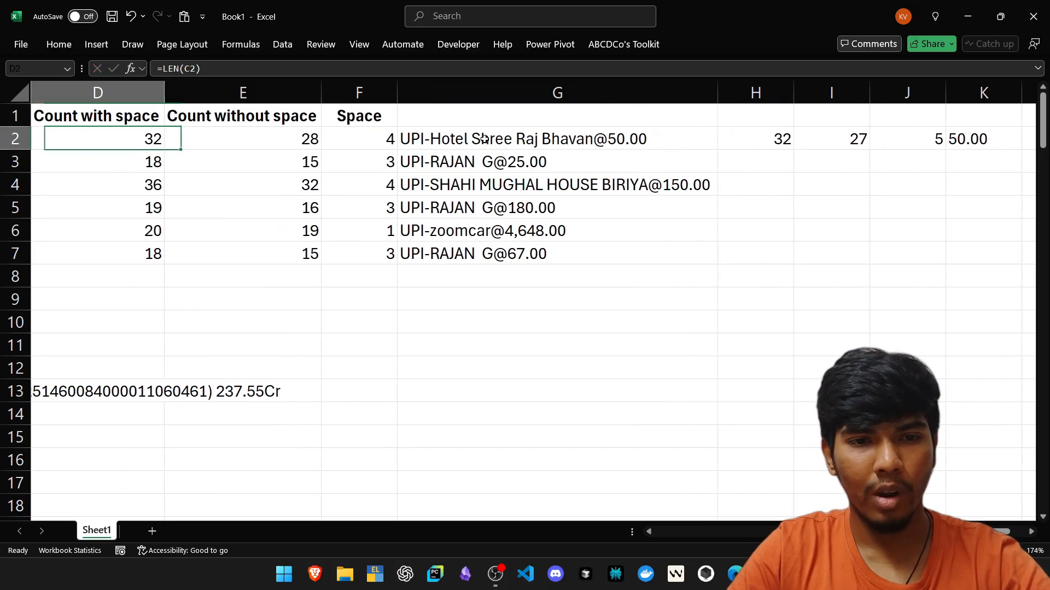
{"action": "key", "text": "shift+Right"}
{"action": "key", "text": "shift+Right"}
{"action": "key", "text": "shift+Right"}
{"action": "key", "text": "shift+Right"}
{"action": "key", "text": "shift+Right"}
{"action": "key", "text": "shift+Right"}
{"action": "key", "text": "shift+Right"}
{"action": "scroll", "coordinate": [485, 139], "scroll_direction": "down", "scroll_amount": 3}
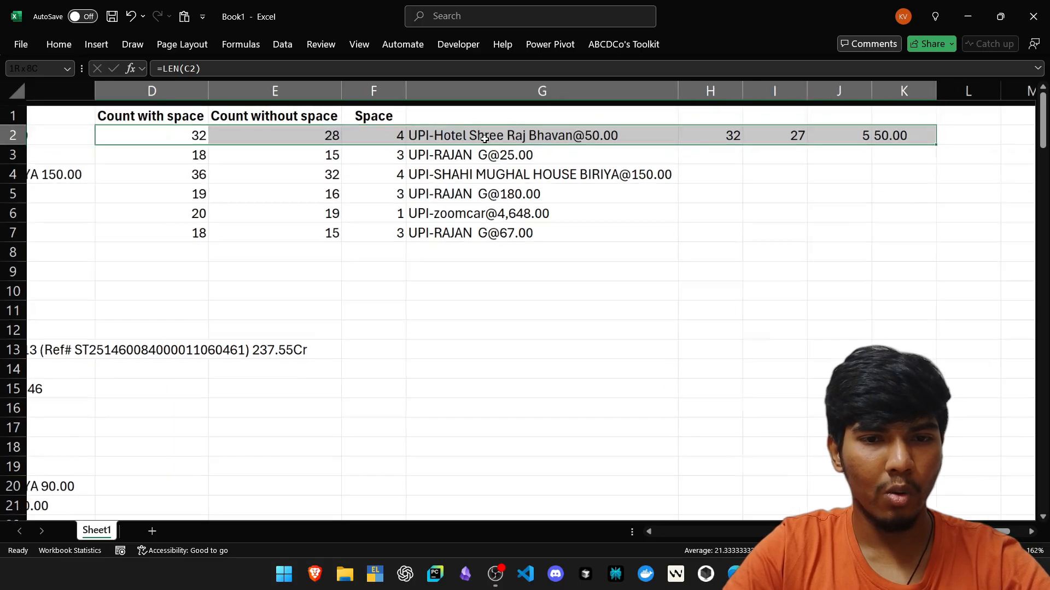
{"action": "key", "text": "ctrl+c"}
{"action": "key", "text": "shift+Down"}
{"action": "key", "text": "shift+Down"}
{"action": "key", "text": "shift+Down"}
{"action": "key", "text": "shift+Down"}
{"action": "key", "text": "shift+Down"}
{"action": "key", "text": "shift+Down"}
{"action": "key", "text": "shift+Down"}
{"action": "key", "text": "shift+Down"}
{"action": "key", "text": "shift+Down"}
{"action": "key", "text": "shift+Down"}
{"action": "key", "text": "shift+Down"}
{"action": "key", "text": "shift+Down"}
{"action": "key", "text": "shift+Down"}
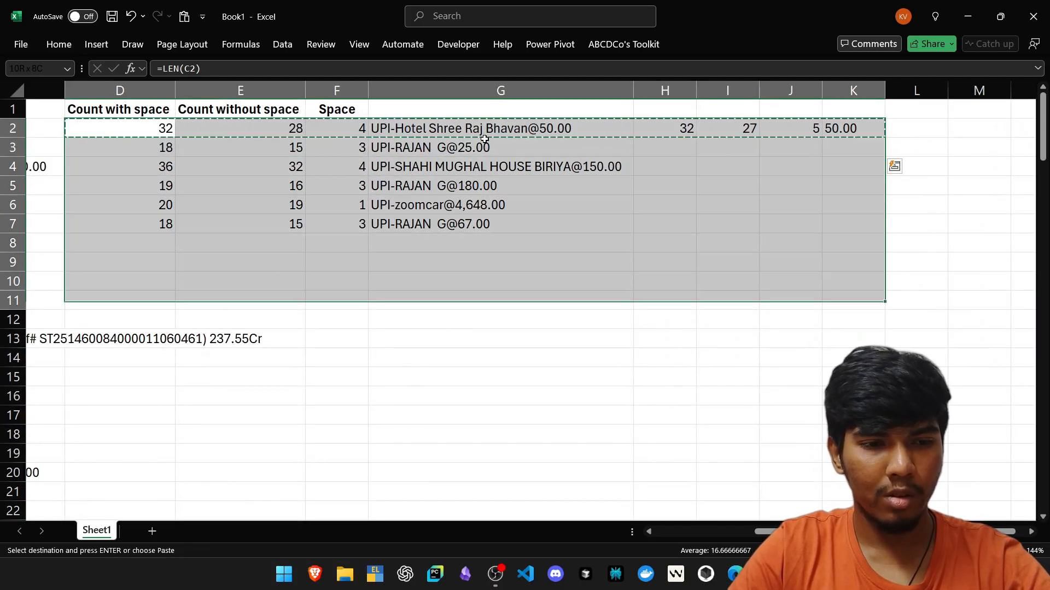
{"action": "key", "text": "ctrl+v"}
{"action": "key", "text": "Escape"}
{"action": "key", "text": "Right"}
{"action": "key", "text": "Down"}
{"action": "key", "text": "Down"}
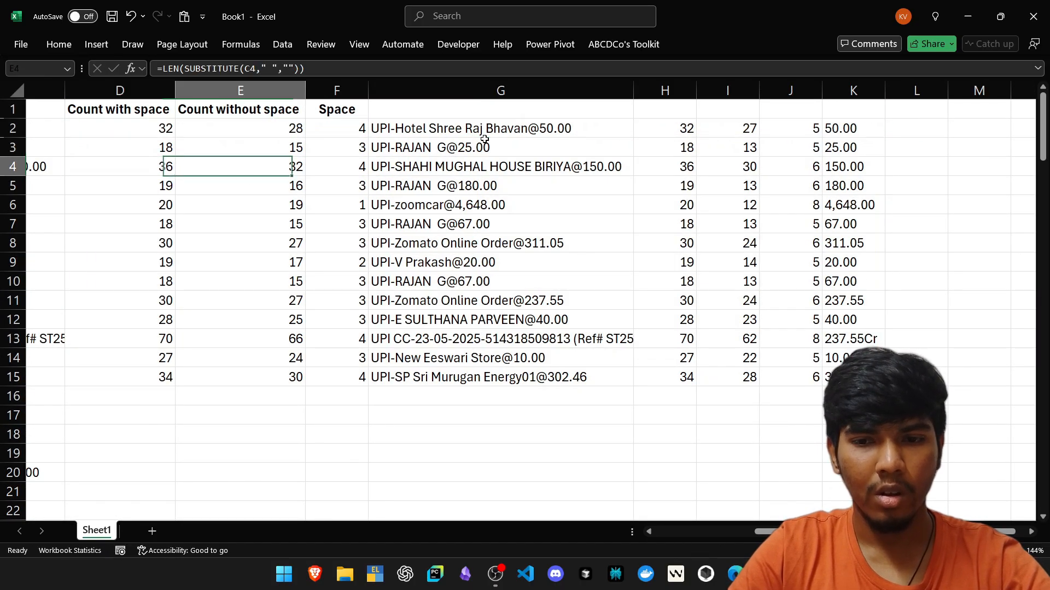
Step: Review the extracted amounts in K2:K15 against the marked descriptions
{"action": "key", "text": "Up"}
{"action": "key", "text": "Right"}
{"action": "key", "text": "Right"}
{"action": "key", "text": "Right"}
{"action": "key", "text": "Right"}
{"action": "key", "text": "Right"}
{"action": "key", "text": "Right"}
{"action": "key", "text": "Up"}
{"action": "key", "text": "ctrl+shift+Down"}
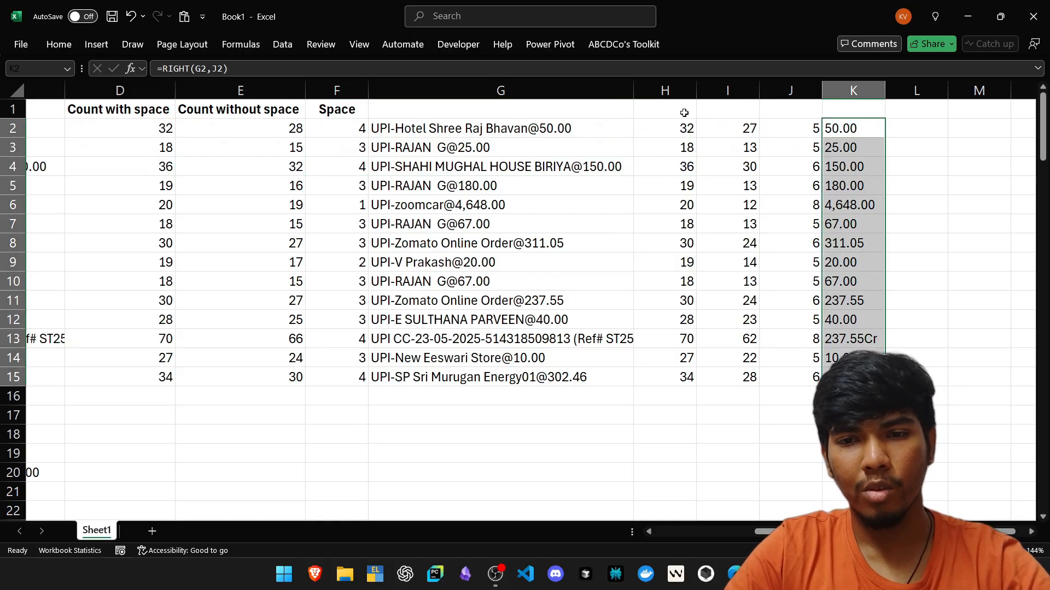
{"action": "scroll", "coordinate": [846, 146], "scroll_direction": "up", "scroll_amount": 4}
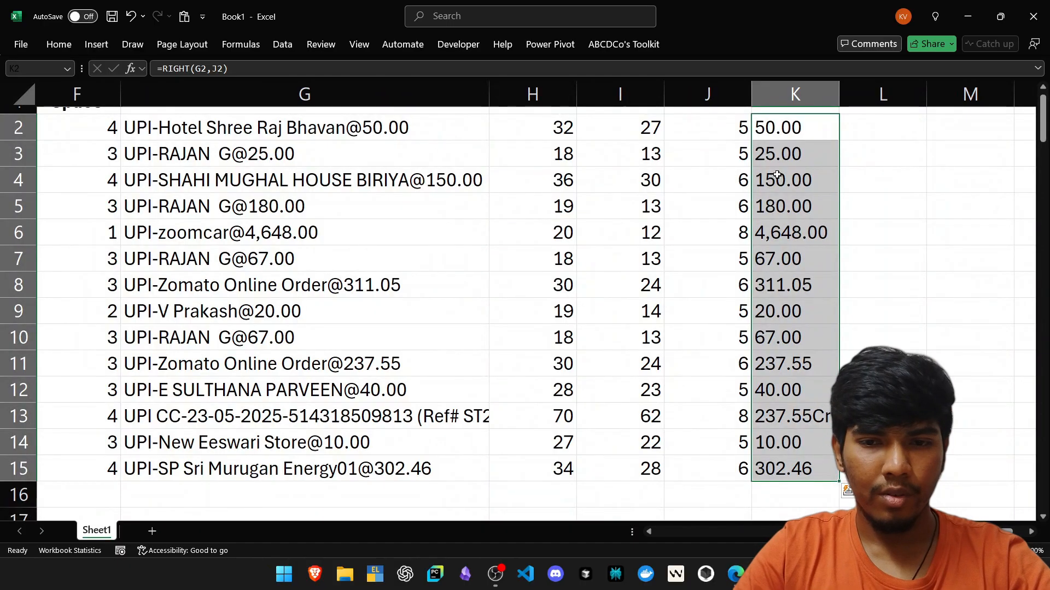
{"action": "key", "text": "Down"}
{"action": "key", "text": "Down"}
{"action": "key", "text": "Down"}
{"action": "key", "text": "Down"}
{"action": "key", "text": "Down"}
{"action": "key", "text": "Down"}
{"action": "key", "text": "Down"}
{"action": "key", "text": "Down"}
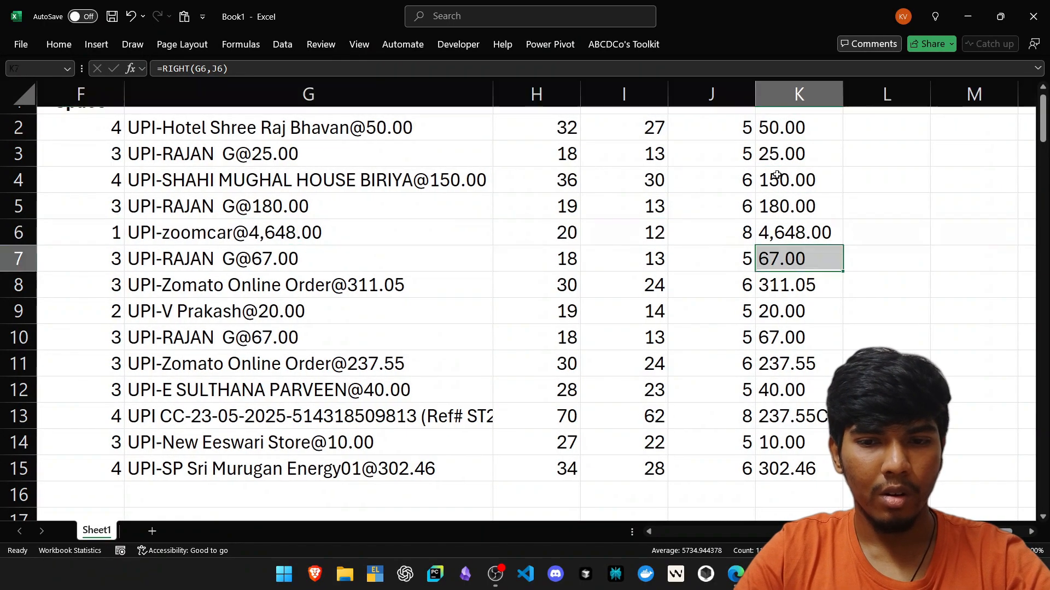
{"action": "key", "text": "Down"}
{"action": "key", "text": "Down"}
{"action": "key", "text": "Down"}
{"action": "key", "text": "Down"}
Step: Examine the amount extracted for the credit entry in row 13 and compare it with the neighbouring rows
{"action": "key", "text": "shift+space"}
{"action": "key", "text": "Up"}
{"action": "key", "text": "shift+space"}
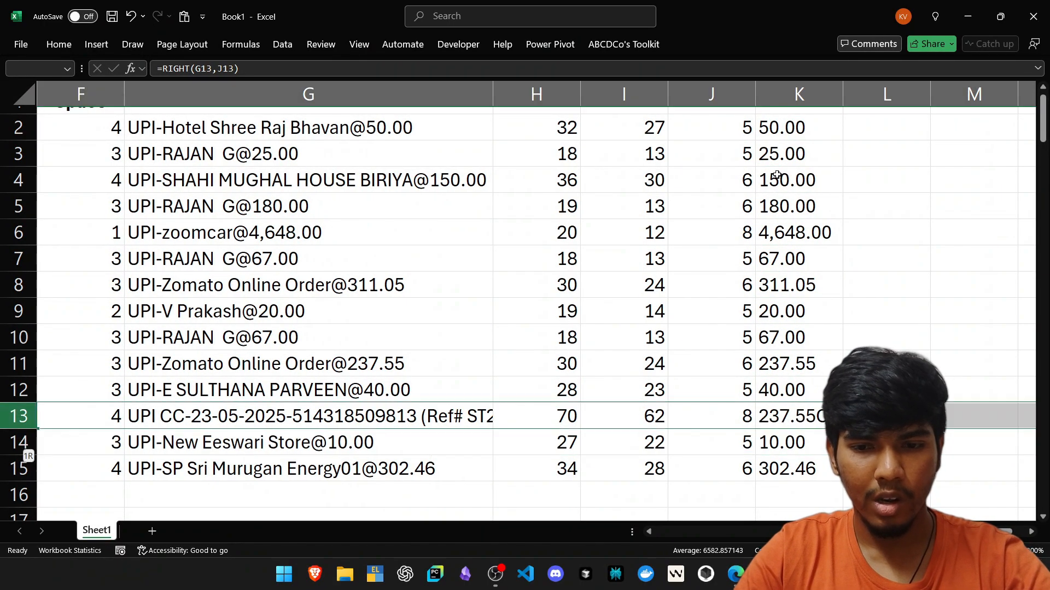
{"action": "key", "text": "Down"}
{"action": "key", "text": "Up"}
{"action": "key", "text": "Up"}
{"action": "key", "text": "shift+space"}
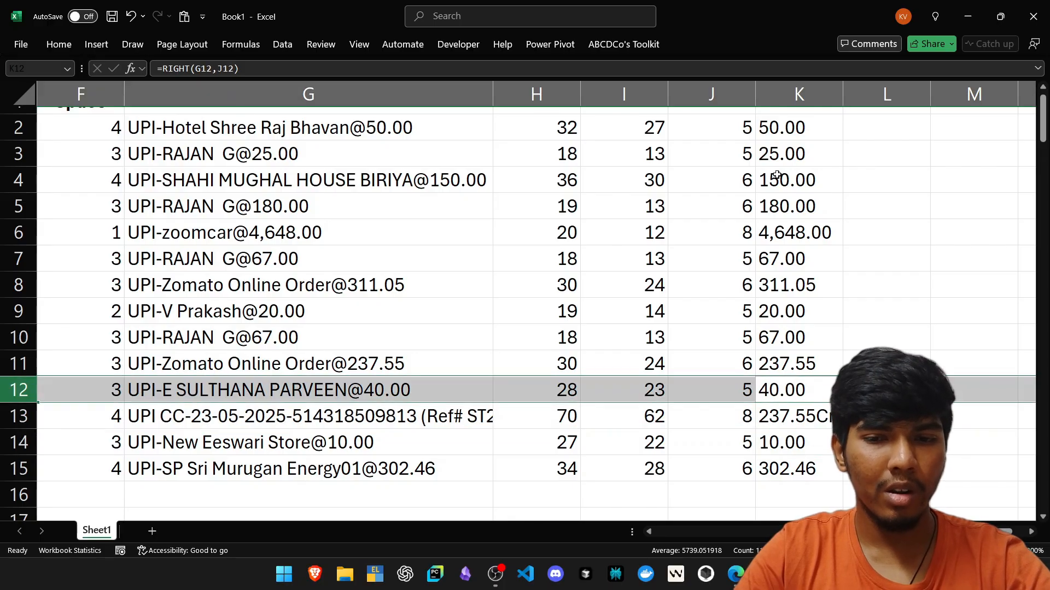
{"action": "key", "text": "ctrl+shift+Up"}
{"action": "key", "text": "Down"}
{"action": "key", "text": "Down"}
{"action": "key", "text": "Up"}
{"action": "key", "text": "shift+space"}
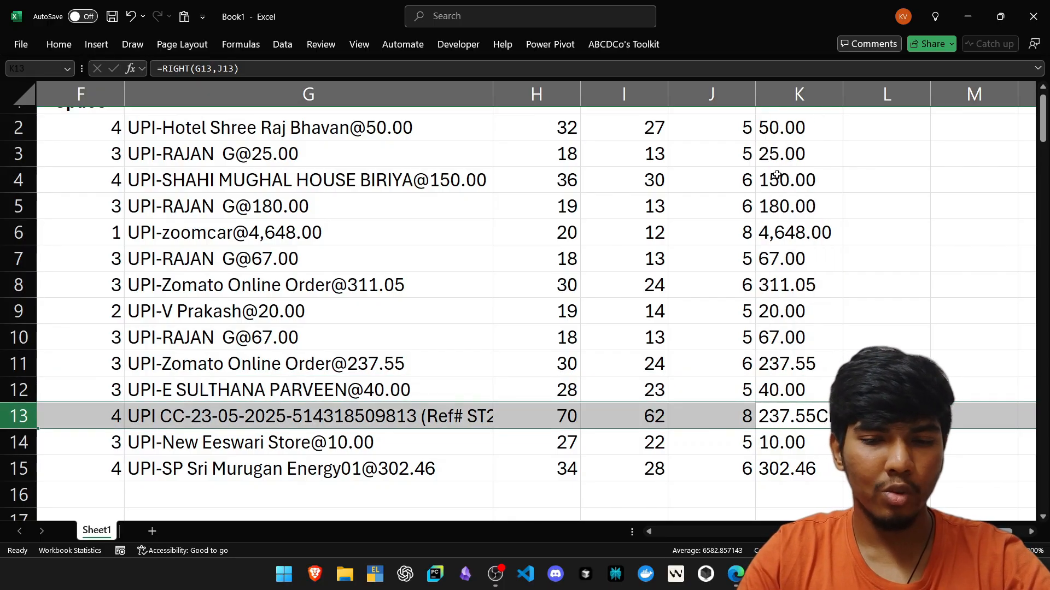
{"action": "key", "text": "Left"}
{"action": "key", "text": "Right"}
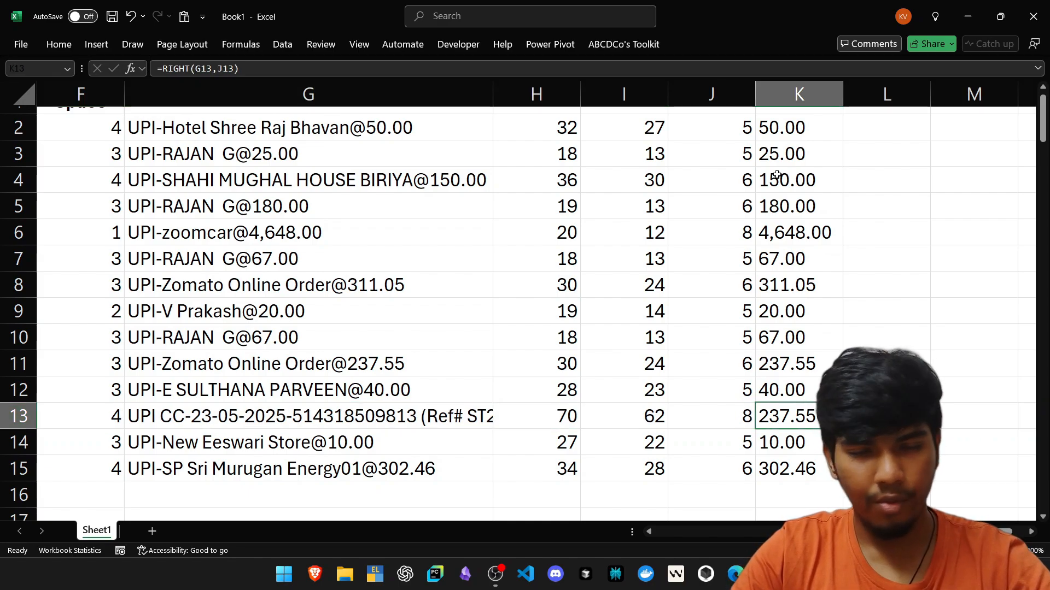
{"action": "key", "text": "Right"}
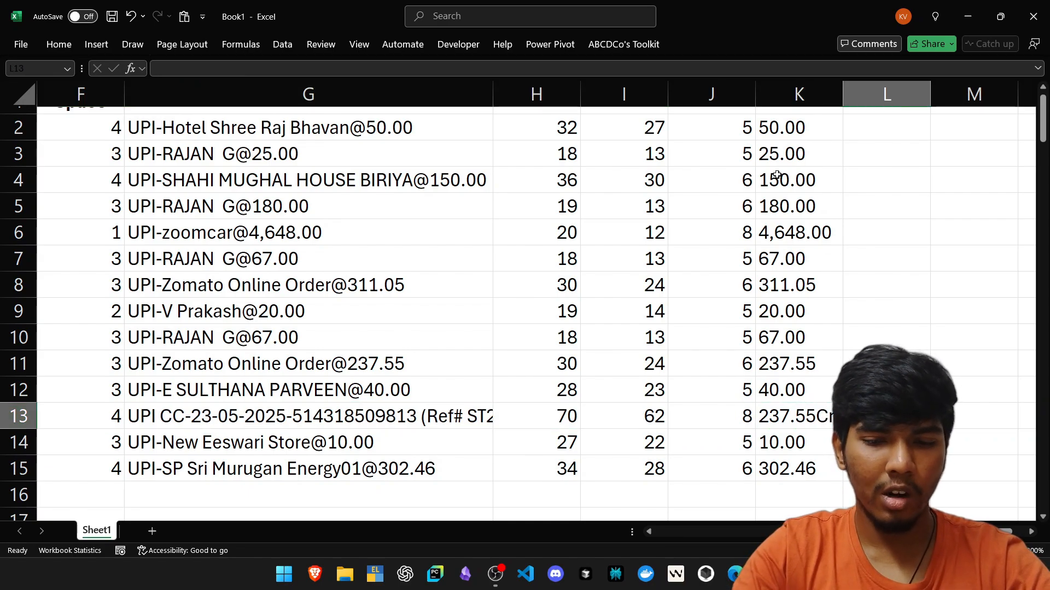
{"action": "type", "text": "=sub"}
{"action": "key", "text": "Tab"}
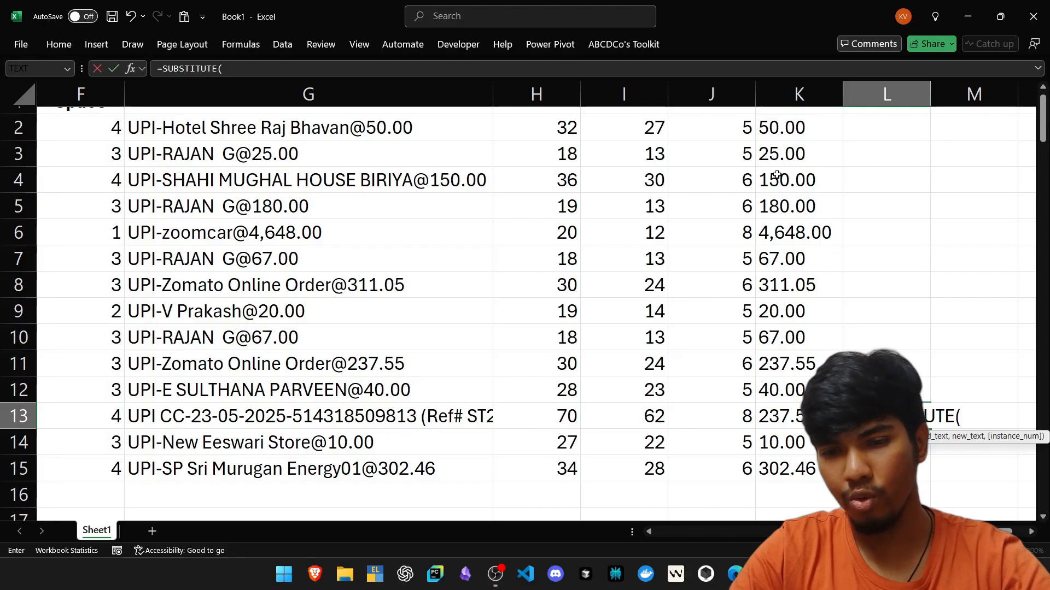
{"action": "key", "text": "Escape"}
{"action": "key", "text": "Left"}
Step: Hide the helper columns D through J
{"action": "key", "text": "ctrl+space"}
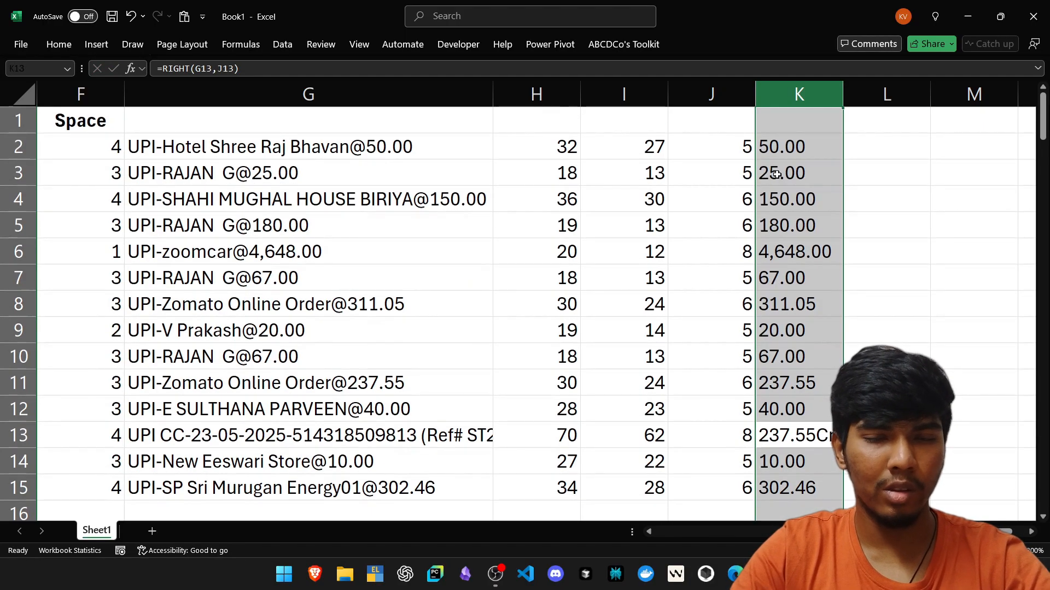
{"action": "key", "text": "Left"}
{"action": "key", "text": "Right"}
{"action": "key", "text": "ctrl+Up"}
{"action": "key", "text": "Left"}
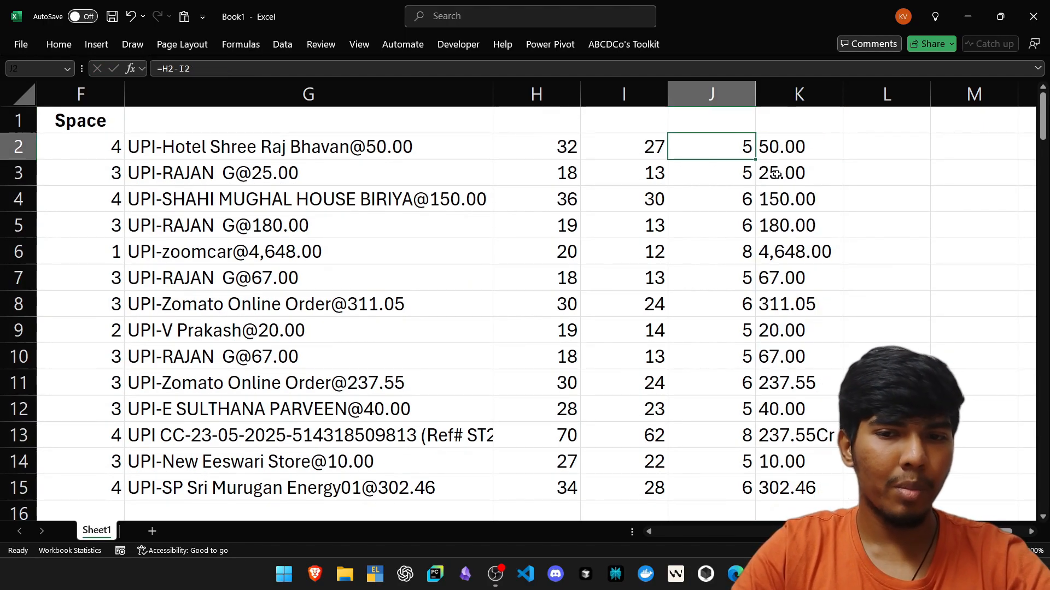
{"action": "key", "text": "ctrl+space"}
{"action": "key", "text": "ctrl+shift+Left"}
{"action": "key", "text": "shift+Right"}
{"action": "key", "text": "shift+Right"}
{"action": "key", "text": "shift+Right"}
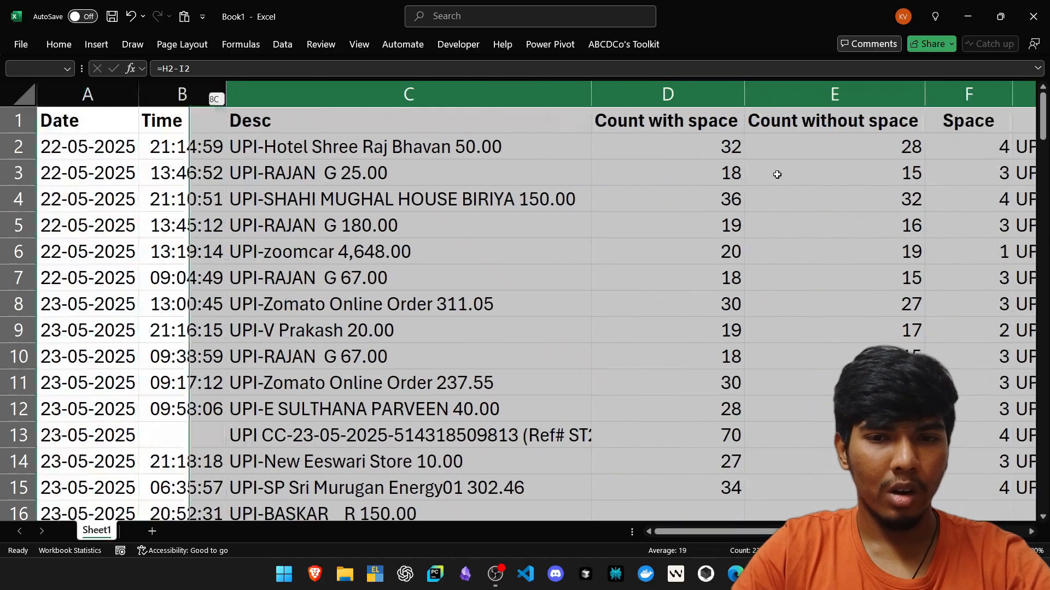
{"action": "key", "text": "ctrl+0"}
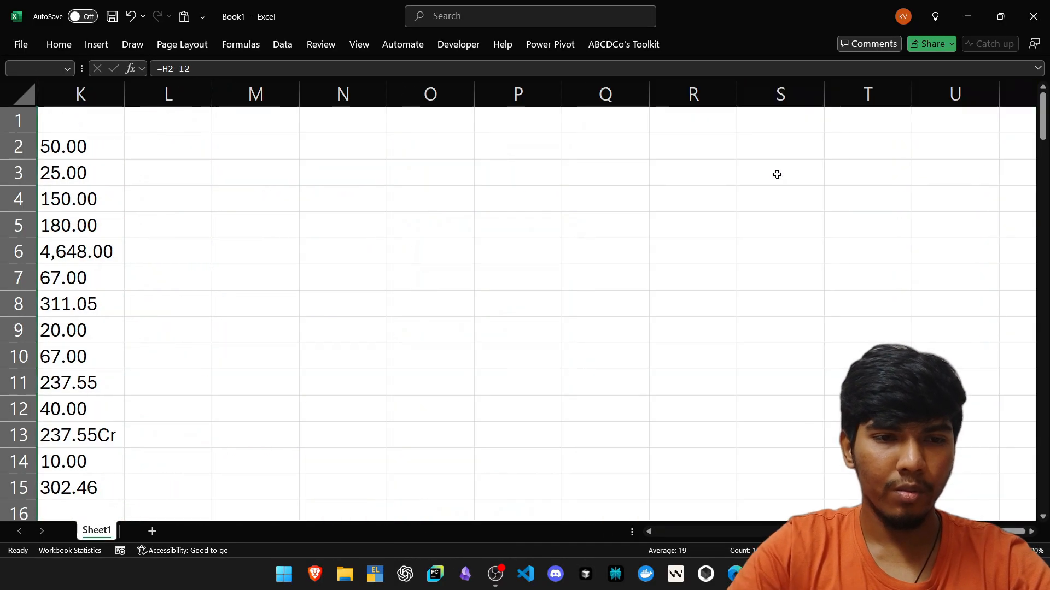
Step: Check the Desc column next to the extracted amounts in column K
{"action": "key", "text": "Home"}
{"action": "key", "text": "Down"}
{"action": "key", "text": "Right"}
{"action": "key", "text": "Right"}
{"action": "key", "text": "Up"}
{"action": "key", "text": "ctrl+space"}
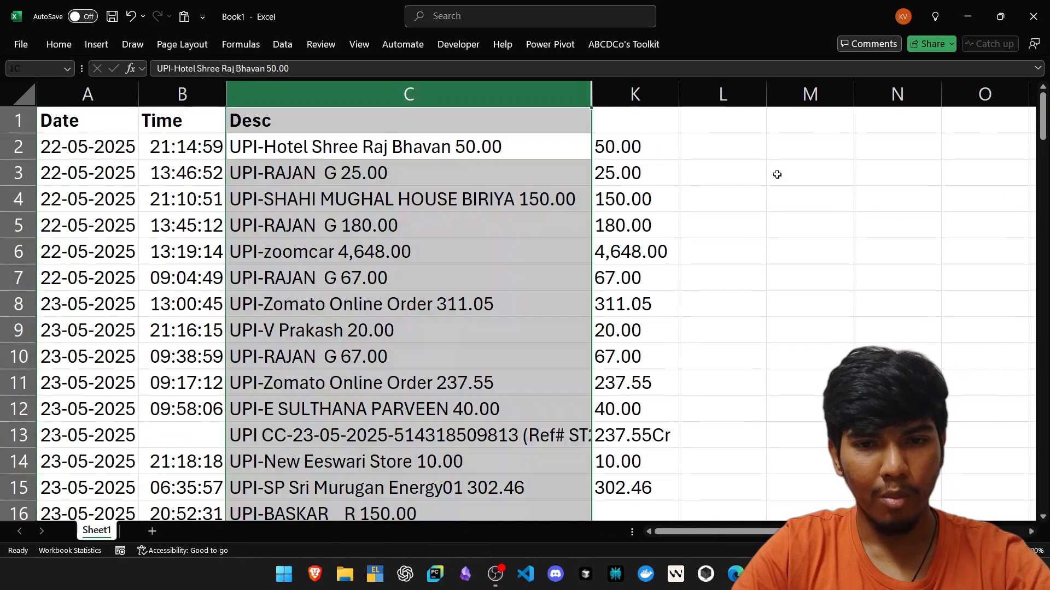
{"action": "key", "text": "Right"}
{"action": "key", "text": "ctrl+space"}
{"action": "key", "text": "shift+BackSpace"}
{"action": "key", "text": "Left"}
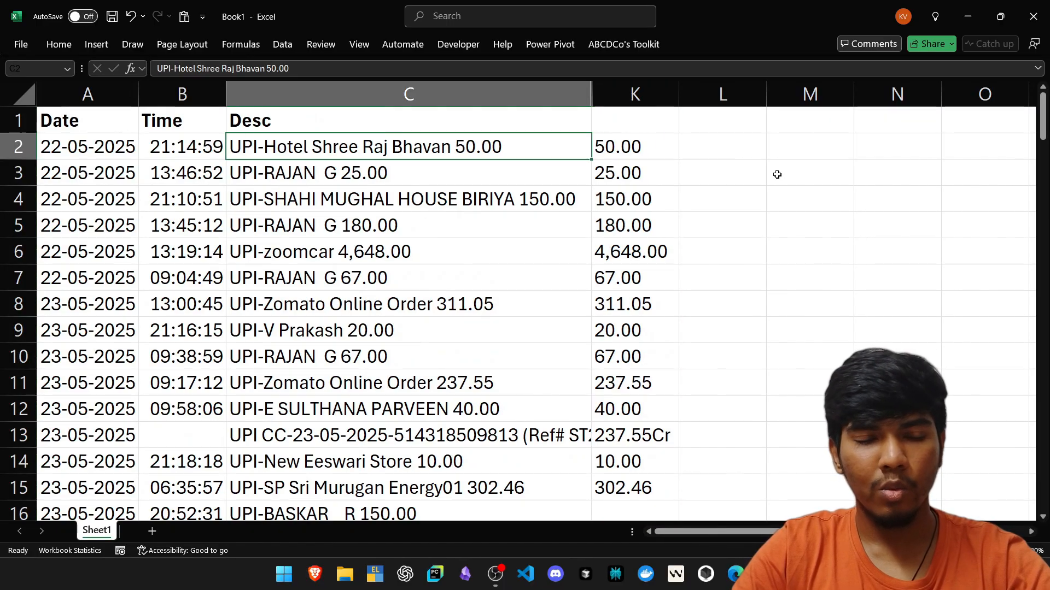
Step: Enter =SUBSTITUTE(C2,K2,"") in L2 to remove the amount from the description
{"action": "key", "text": "ctrl+space"}
{"action": "key", "text": "Right"}
{"action": "key", "text": "Right"}
{"action": "type", "text": "="}
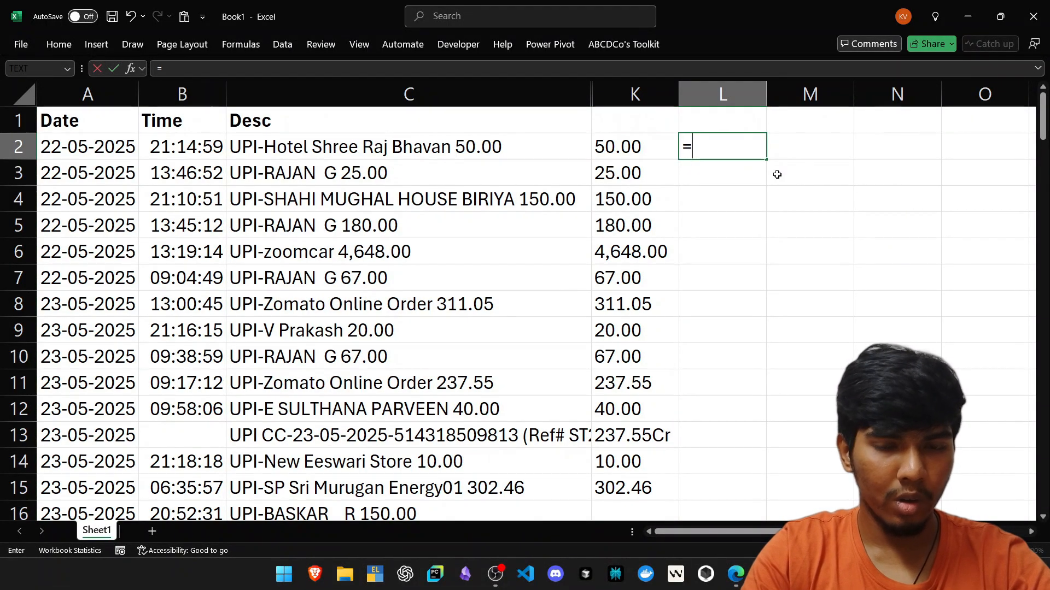
{"action": "type", "text": "sub"}
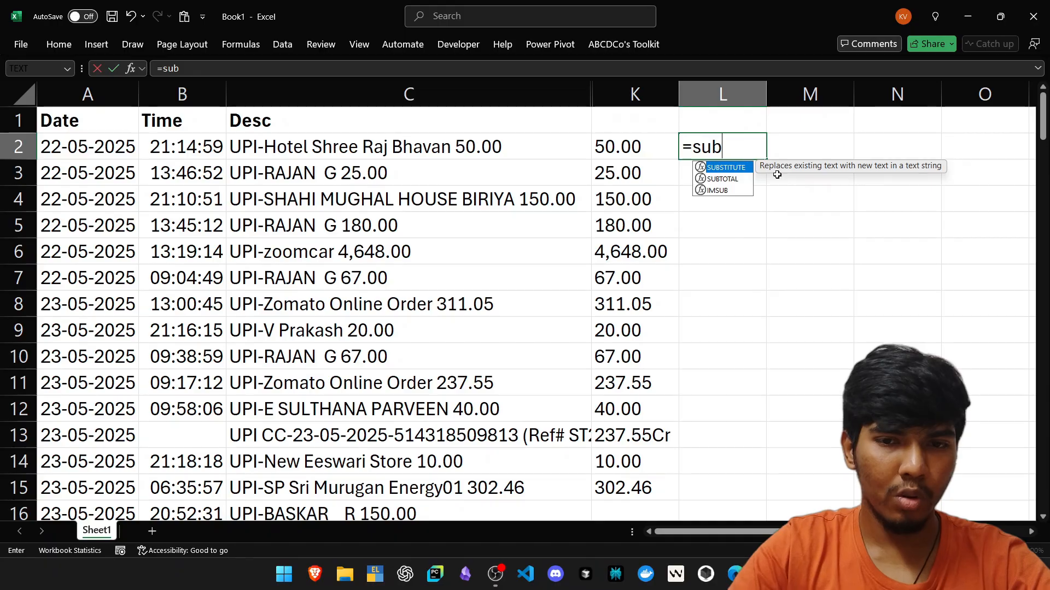
{"action": "key", "text": "Tab"}
{"action": "key", "text": "Left"}
{"action": "key", "text": "Left"}
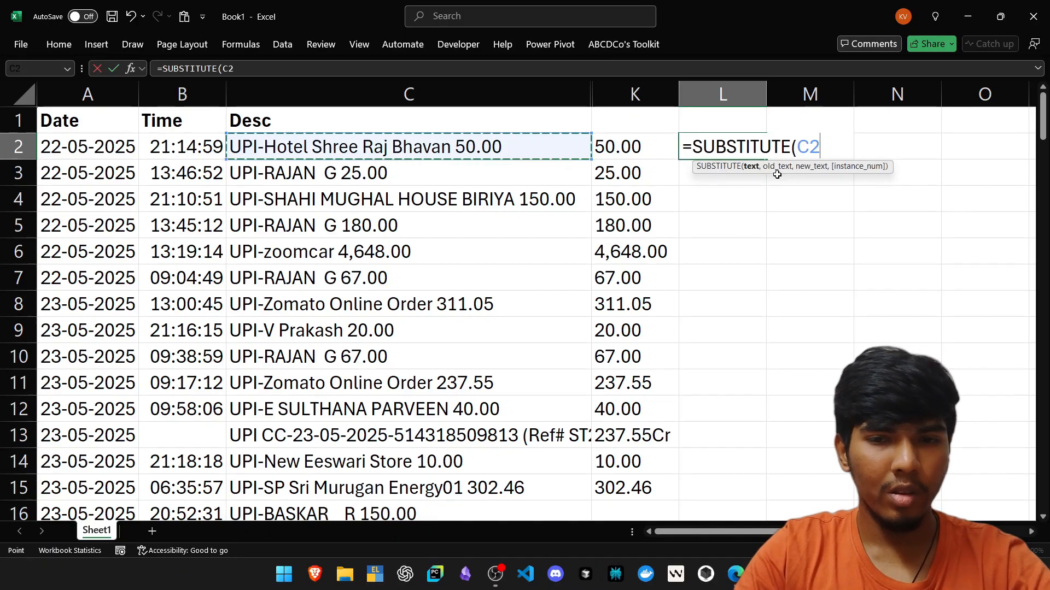
{"action": "type", "text": ","}
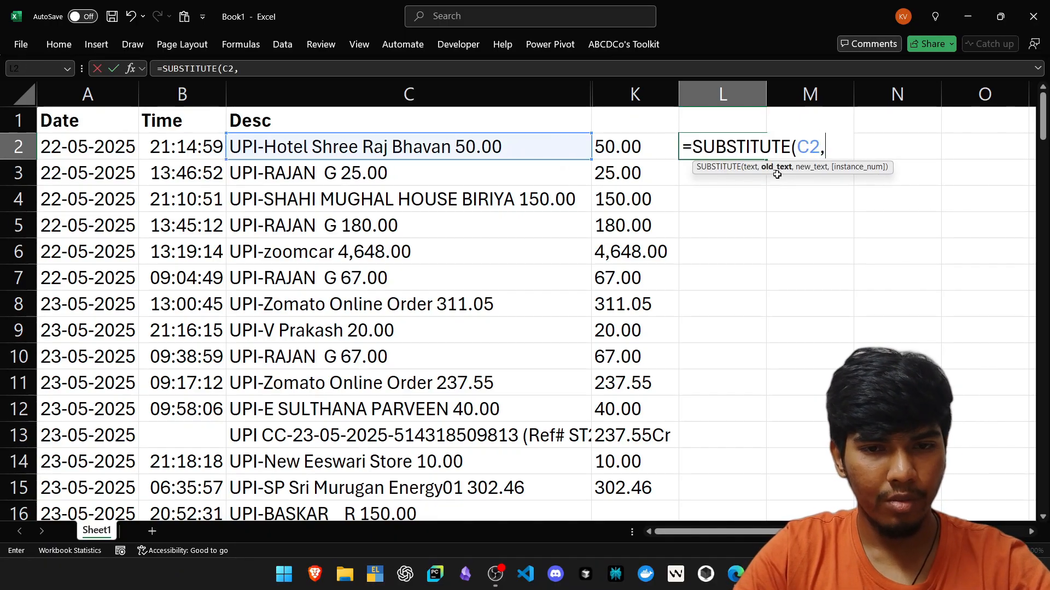
{"action": "key", "text": "Left"}
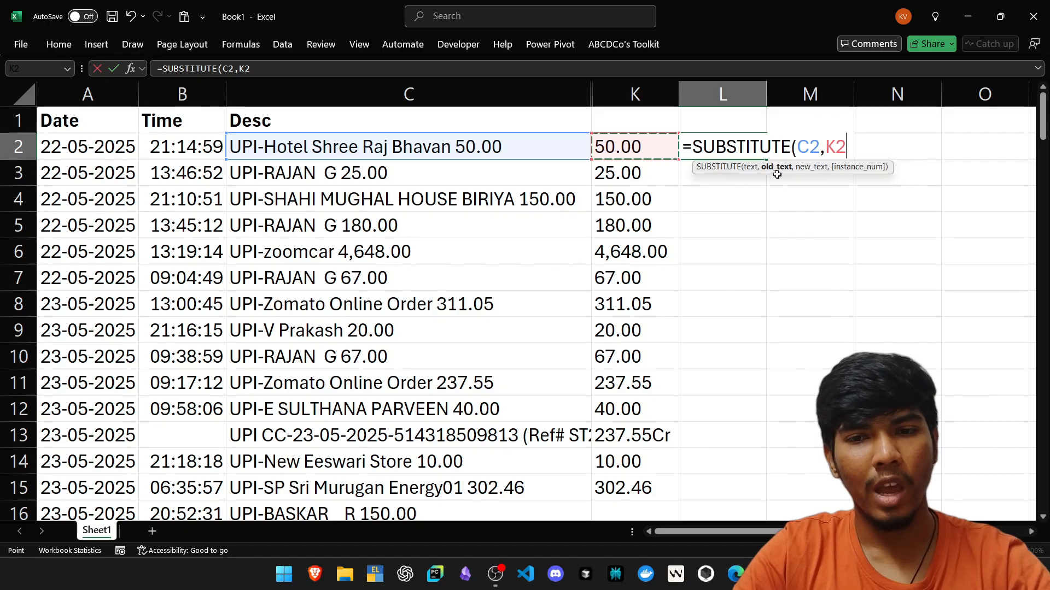
{"action": "type", "text": ","}
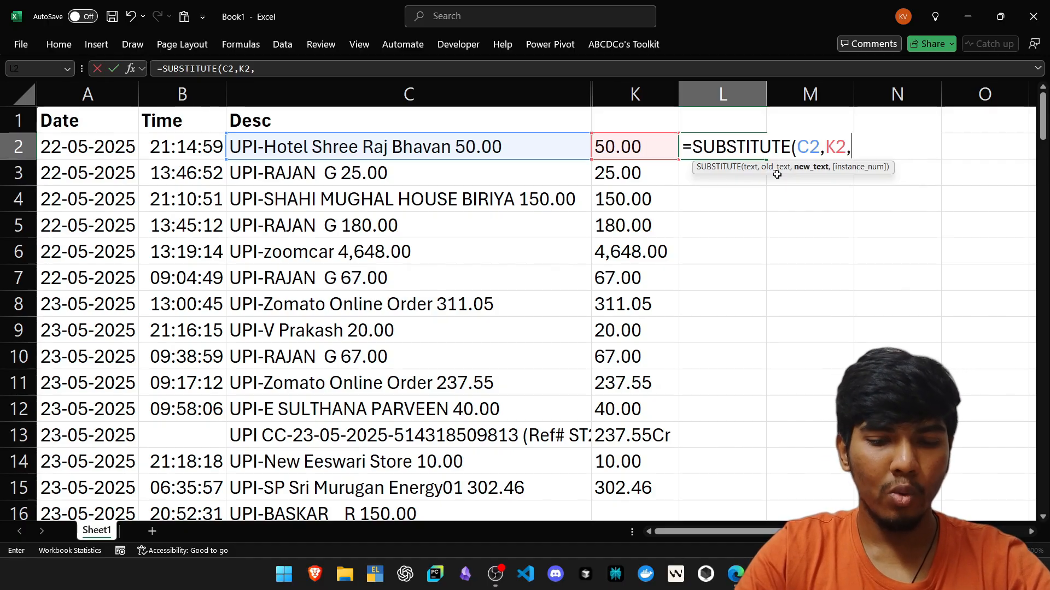
{"action": "type", "text": "\"\""}
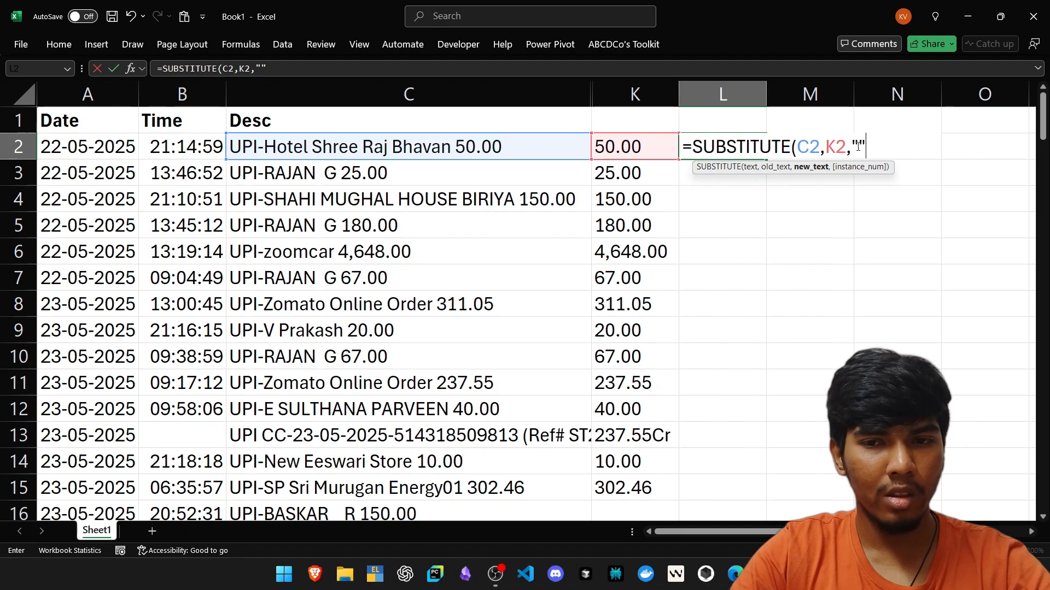
{"action": "type", "text": ")"}
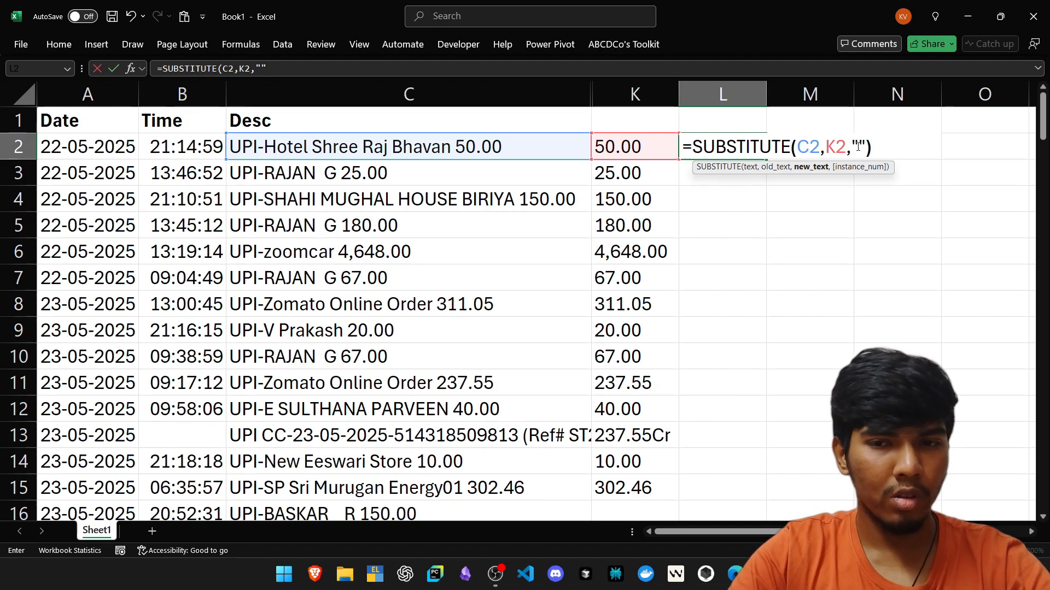
{"action": "key", "text": "Return"}
Step: Copy the L2 SUBSTITUTE formula down through L15
{"action": "key", "text": "Up"}
{"action": "key", "text": "ctrl+c"}
{"action": "key", "text": "Left"}
{"action": "key", "text": "ctrl+Down"}
{"action": "key", "text": "Right"}
{"action": "key", "text": "ctrl+shift+Up"}
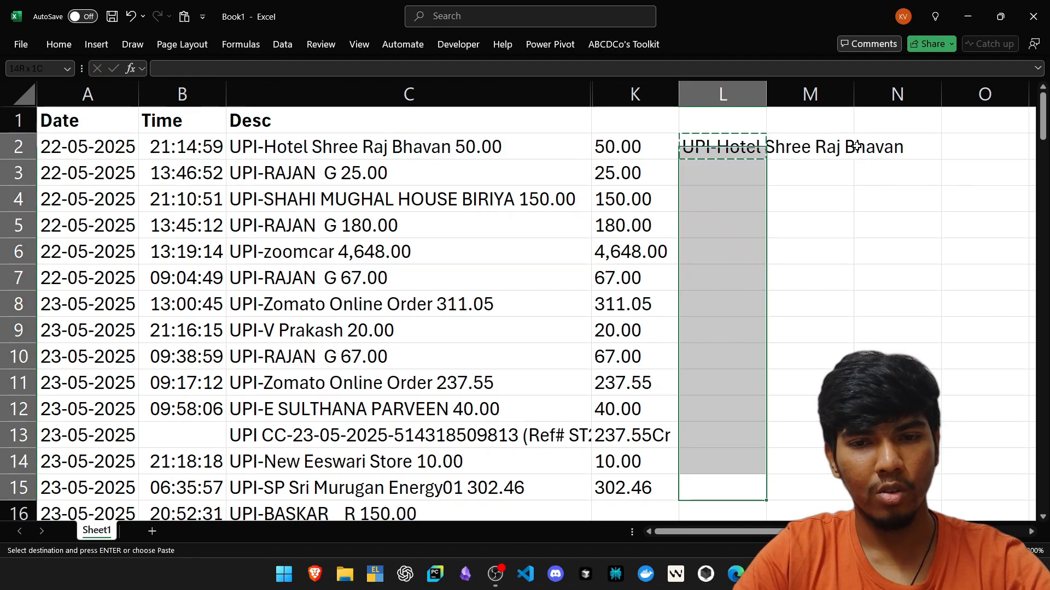
{"action": "key", "text": "Return"}
Step: Compare the original descriptions in column C with the separated amounts in K and the cleaned descriptions in L
{"action": "key", "text": "ctrl+Up"}
{"action": "key", "text": "Left"}
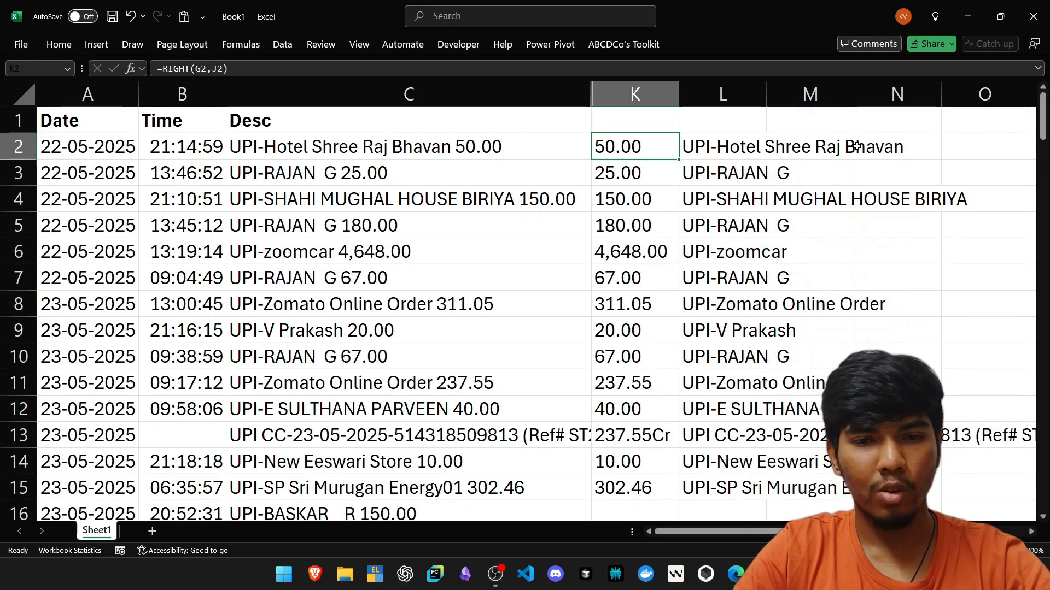
{"action": "key", "text": "Left"}
{"action": "key", "text": "Down"}
{"action": "key", "text": "Down"}
{"action": "scroll", "coordinate": [857, 145], "scroll_direction": "down", "scroll_amount": 1}
{"action": "scroll", "coordinate": [857, 145], "scroll_direction": "up", "scroll_amount": 1}
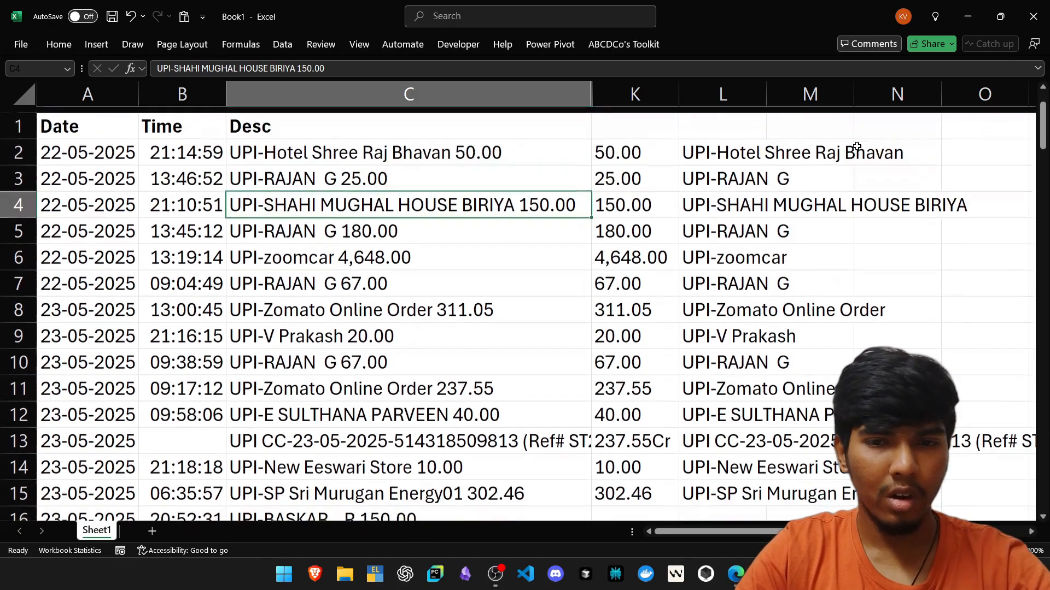
{"action": "key", "text": "Right"}
{"action": "key", "text": "Up"}
{"action": "key", "text": "Up"}
{"action": "key", "text": "shift+Right"}
{"action": "key", "text": "ctrl+shift+Down"}
{"action": "key", "text": "Up"}
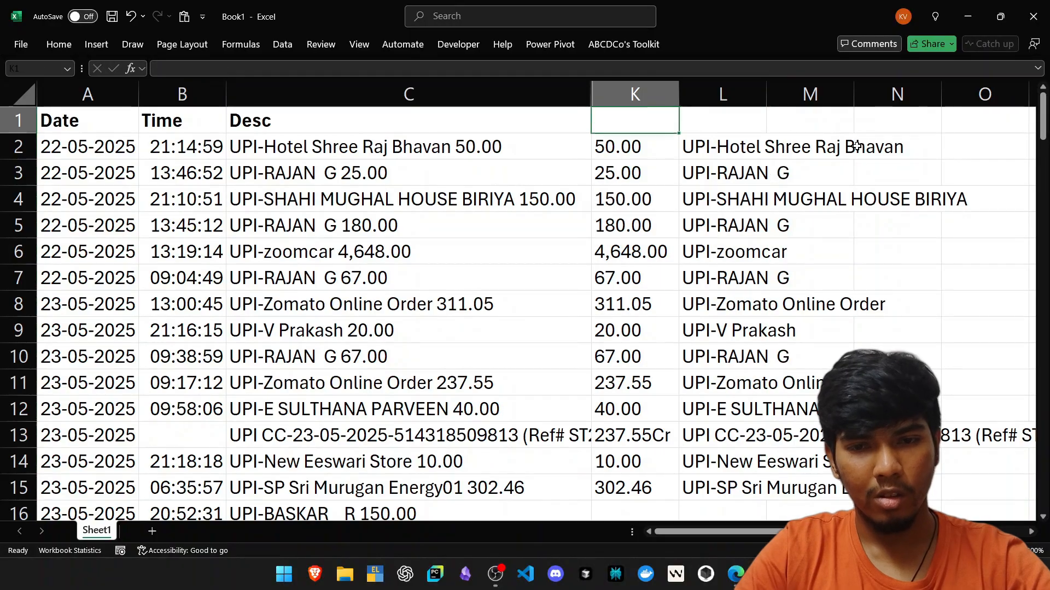
Step: Hide column C containing the original descriptions
{"action": "key", "text": "Down"}
{"action": "key", "text": "Left"}
{"action": "key", "text": "ctrl+space"}
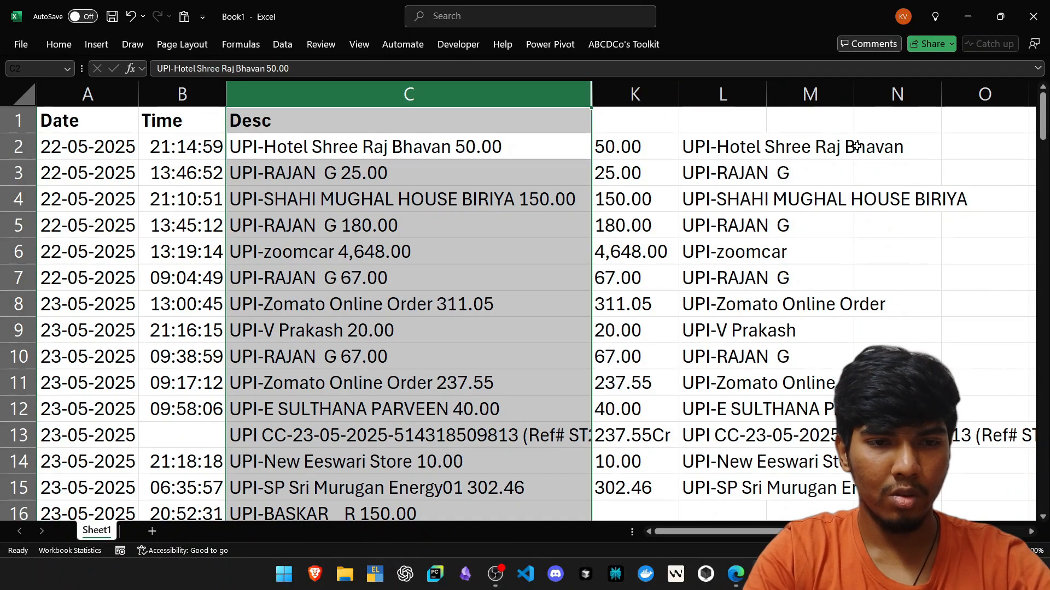
{"action": "scroll", "coordinate": [857, 146], "scroll_direction": "down", "scroll_amount": 1}
{"action": "key", "text": "ctrl+0"}
{"action": "scroll", "coordinate": [857, 146], "scroll_direction": "up", "scroll_amount": 1}
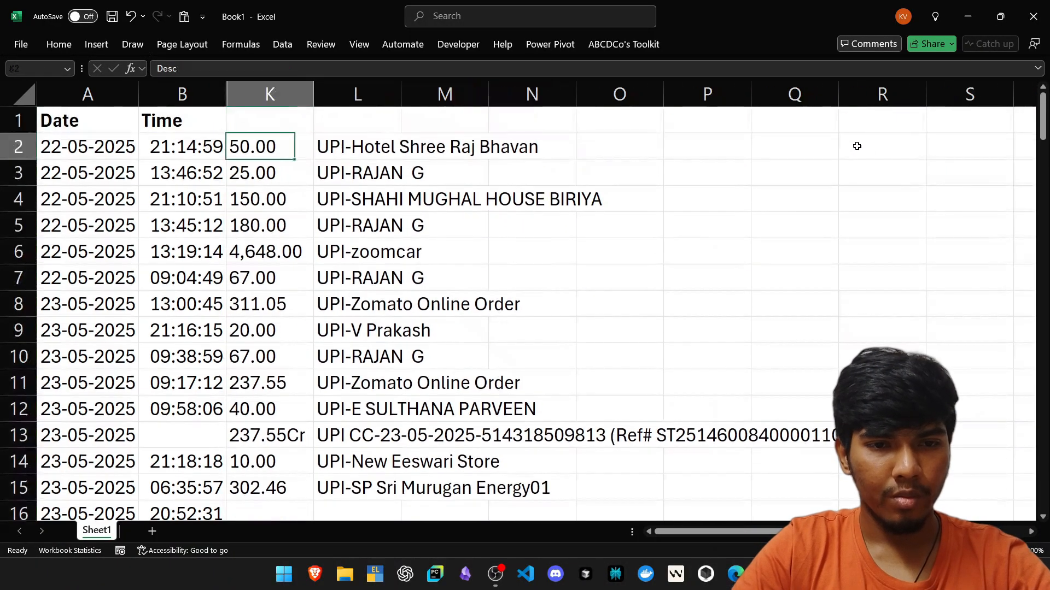
Step: Move the cleaned description column L in front of the amount column K
{"action": "key", "text": "Right"}
{"action": "key", "text": "ctrl+space"}
{"action": "key", "text": "ctrl+c"}
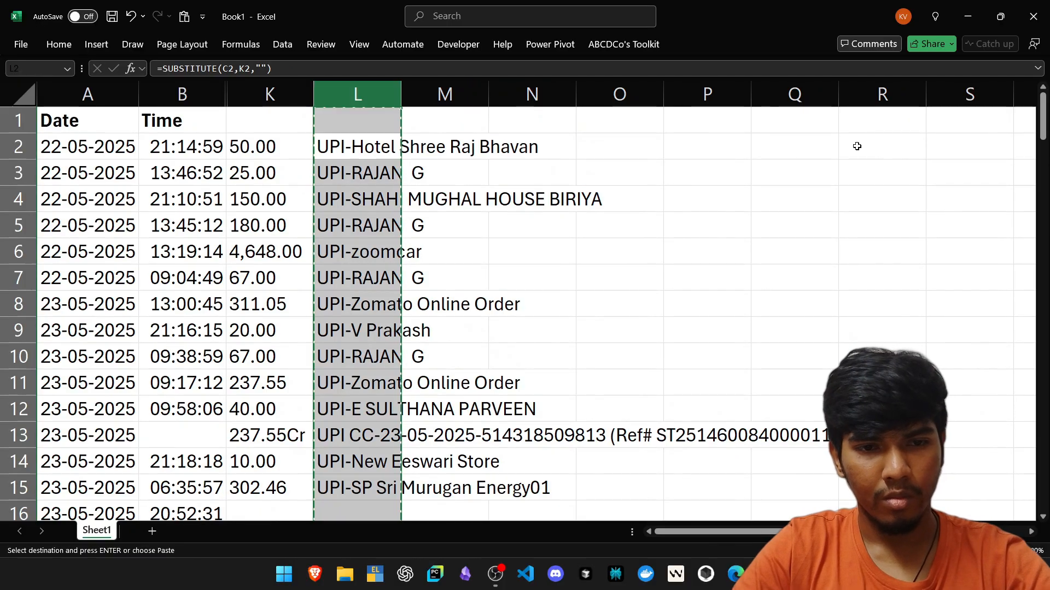
{"action": "key", "text": "Up"}
{"action": "key", "text": "Left"}
{"action": "key", "text": "ctrl+space"}
{"action": "key", "text": "ctrl+plus"}
{"action": "key", "text": "Right"}
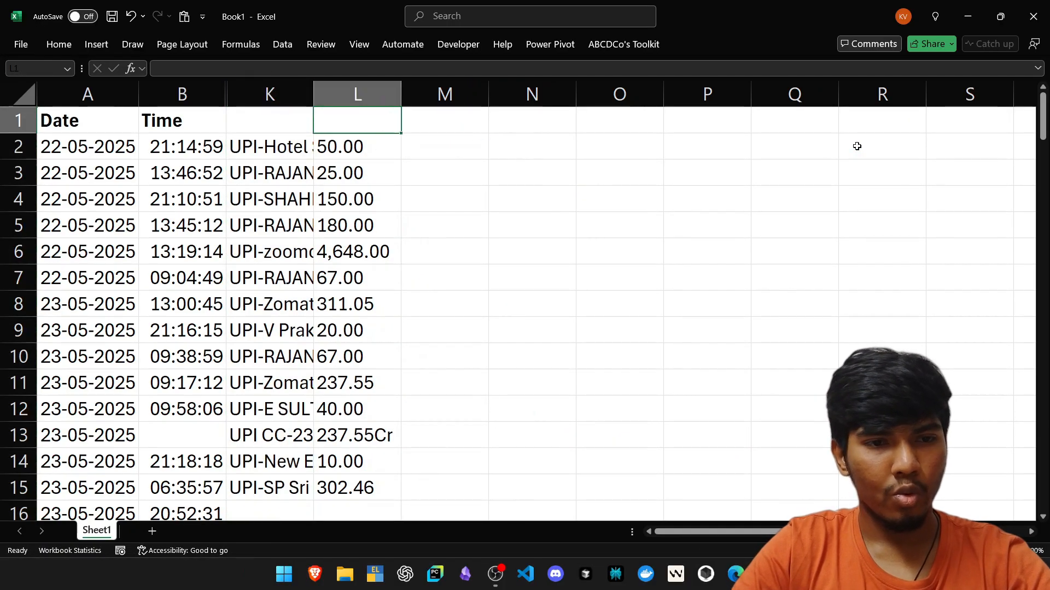
Step: Enter the headers Desc in K1 and Amount in L1
{"action": "key", "text": "Left"}
{"action": "type", "text": "N"}
{"action": "key", "text": "BackSpace"}
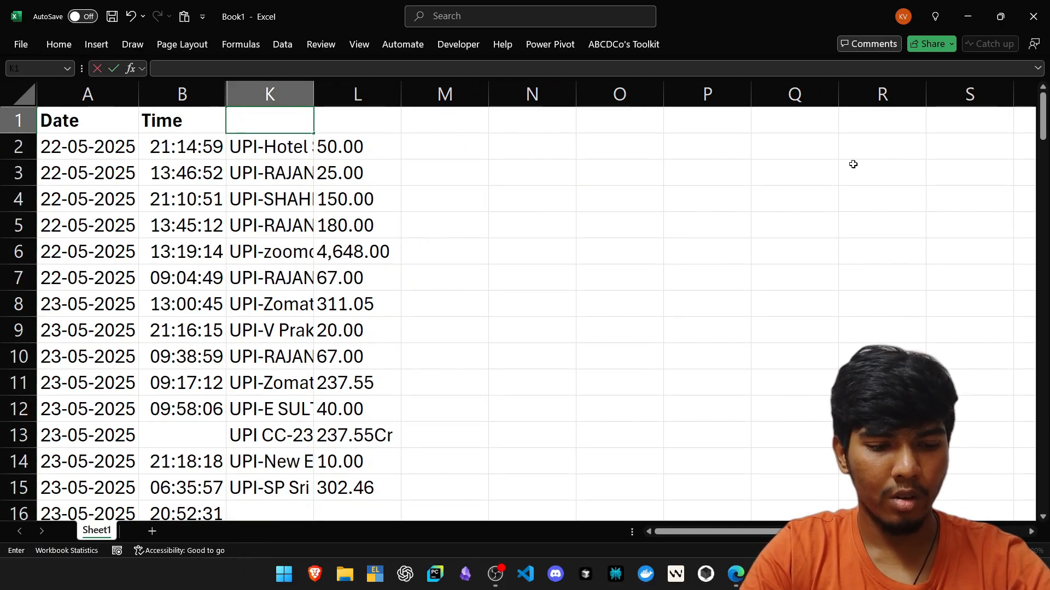
{"action": "type", "text": "Desc"}
{"action": "key", "text": "Return"}
{"action": "key", "text": "Up"}
{"action": "key", "text": "Right"}
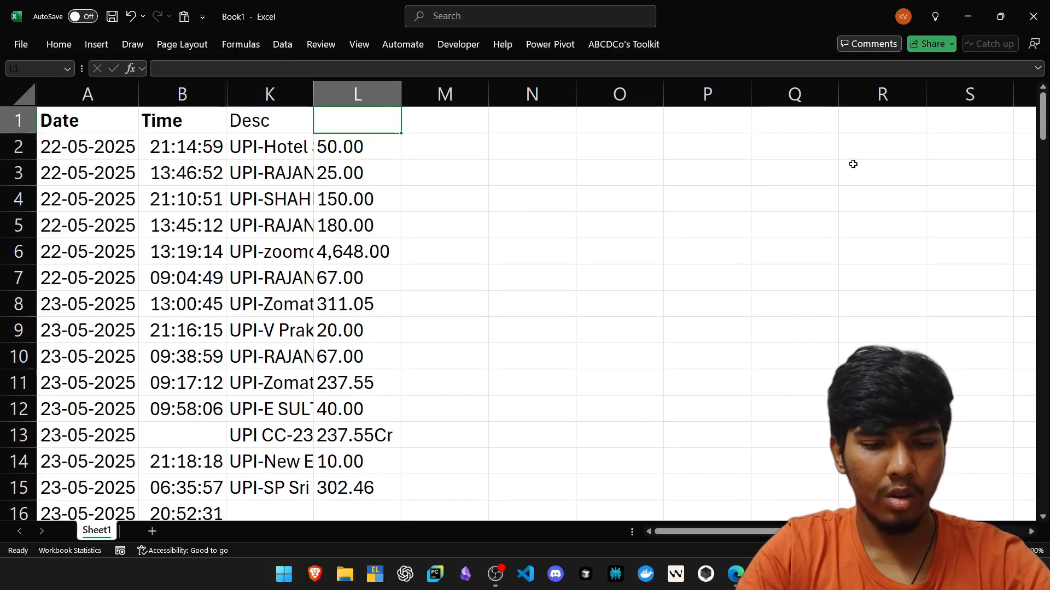
{"action": "type", "text": "Amount"}
{"action": "key", "text": "Return"}
{"action": "key", "text": "Up"}
{"action": "key", "text": "Left"}
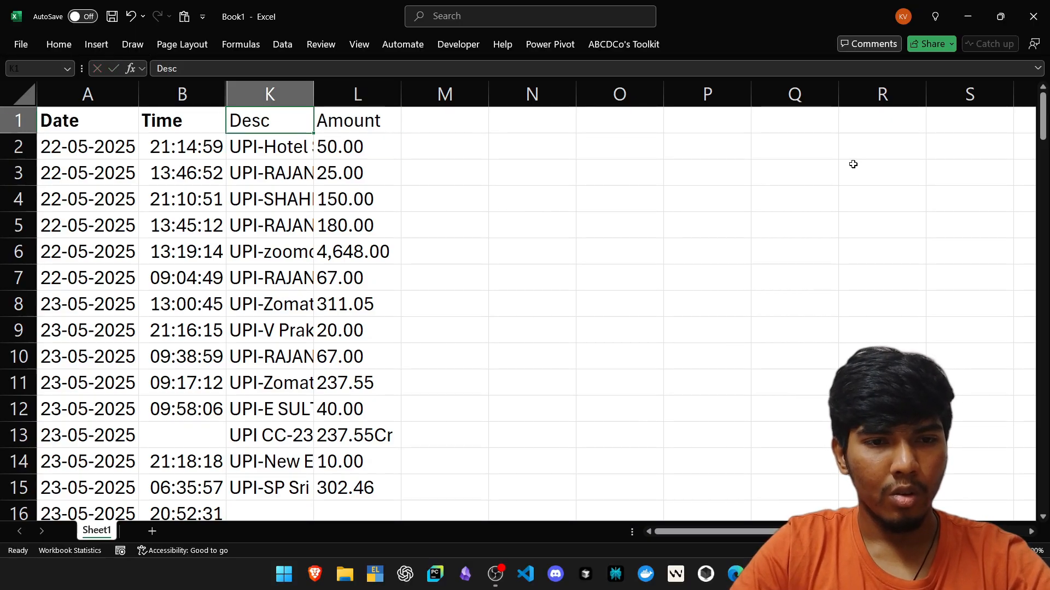
Step: AutoFit the widths of columns K and L to their contents
{"action": "key", "text": "shift+Right"}
{"action": "key", "text": "ctrl+space"}
{"action": "key", "text": "alt+h"}
{"action": "key", "text": "o"}
{"action": "key", "text": "i"}
{"action": "key", "text": "Left"}
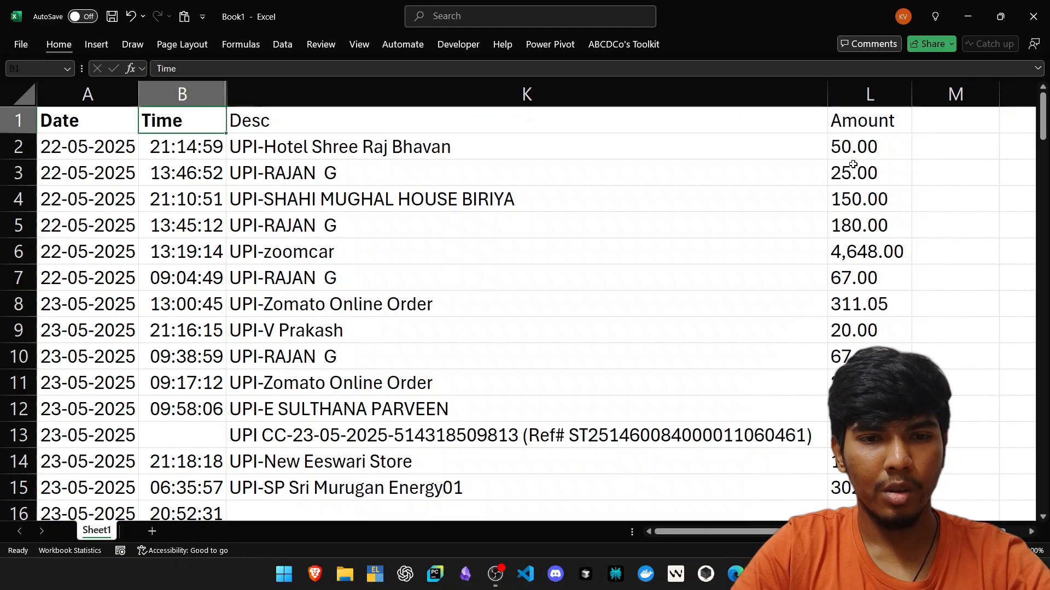
{"action": "key", "text": "Right"}
{"action": "key", "text": "Down"}
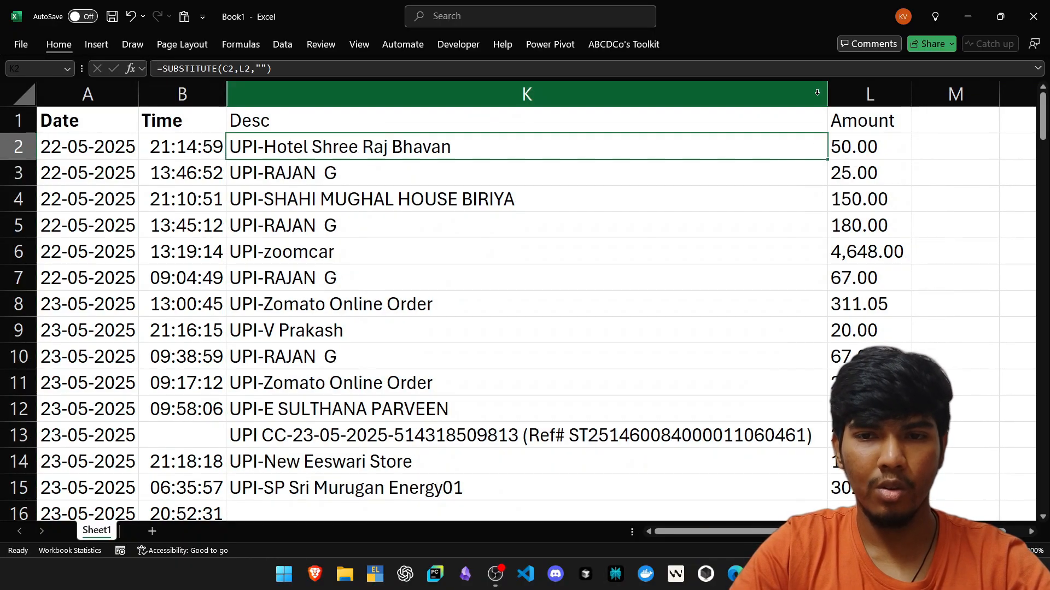
Step: Make the Desc and Amount headers in K1:L1 bold
{"action": "left_click", "coordinate": [827, 405]}
{"action": "key", "text": "Up"}
{"action": "key", "text": "Up"}
{"action": "key", "text": "Up"}
{"action": "key", "text": "Up"}
{"action": "key", "text": "Up"}
{"action": "key", "text": "Up"}
{"action": "key", "text": "Up"}
{"action": "key", "text": "Up"}
{"action": "key", "text": "Up"}
{"action": "key", "text": "Up"}
{"action": "key", "text": "Up"}
{"action": "key", "text": "shift+Right"}
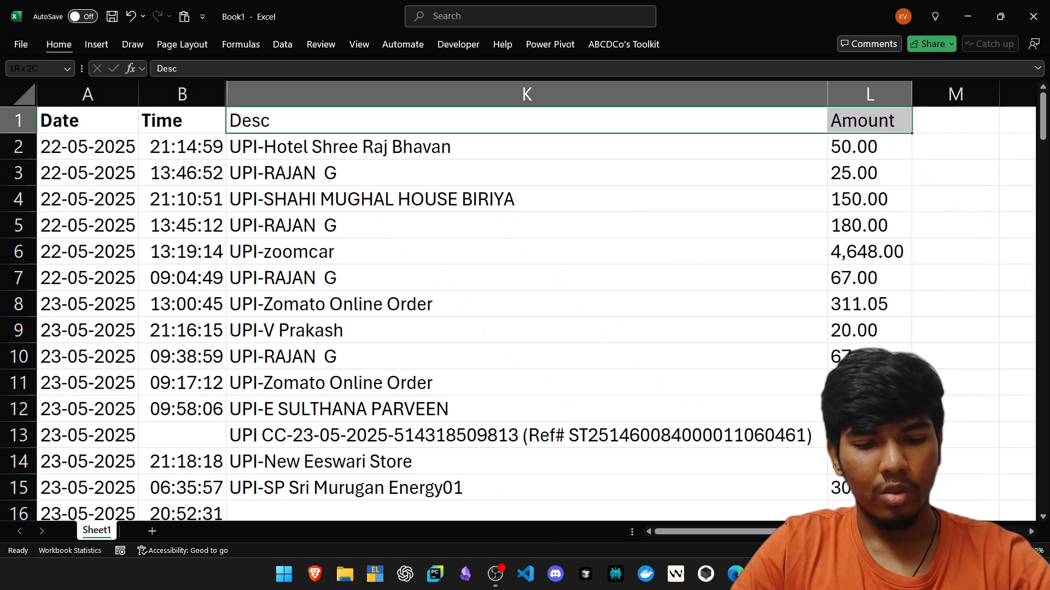
{"action": "key", "text": "ctrl+b"}
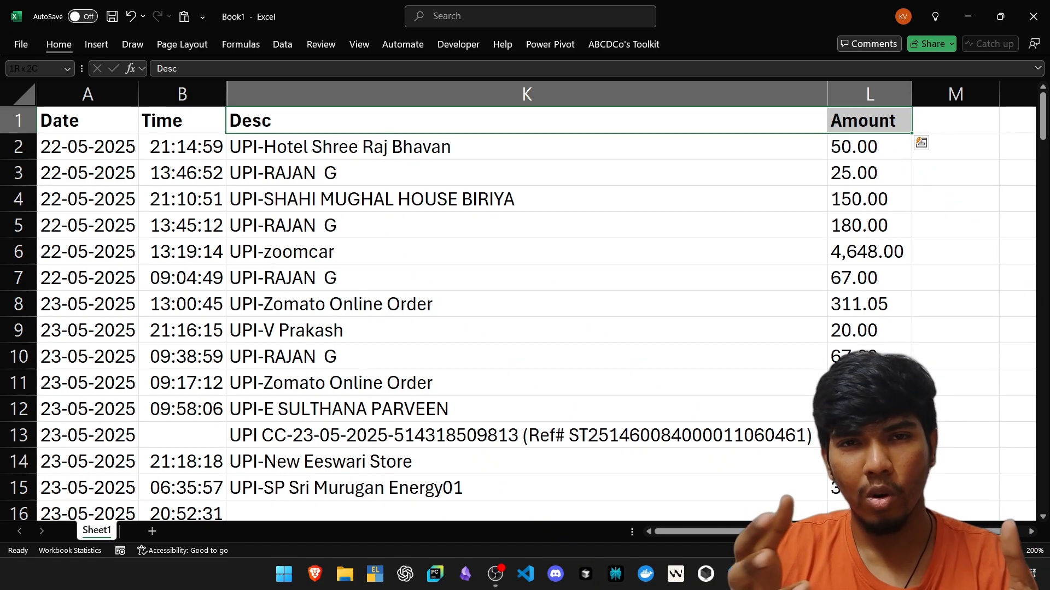